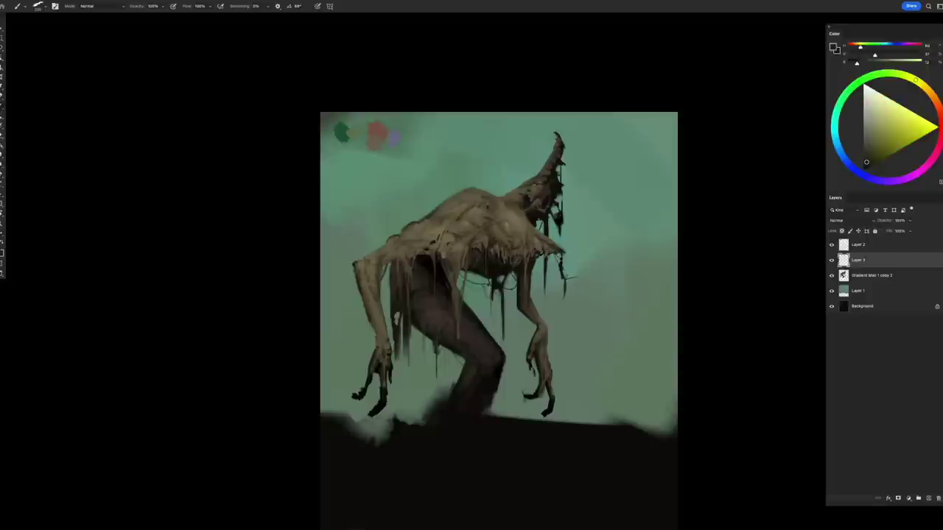
- Paint dark moss patches along the creature's upper back towards the shoulder on Layer 3, trimming their edges with the Eraser
mouse_move(431, 218)
mouse_down()
mouse_move(420, 221)
mouse_move(431, 229)
mouse_move(405, 232)
mouse_move(455, 234)
mouse_up()
key(e)
key(b)
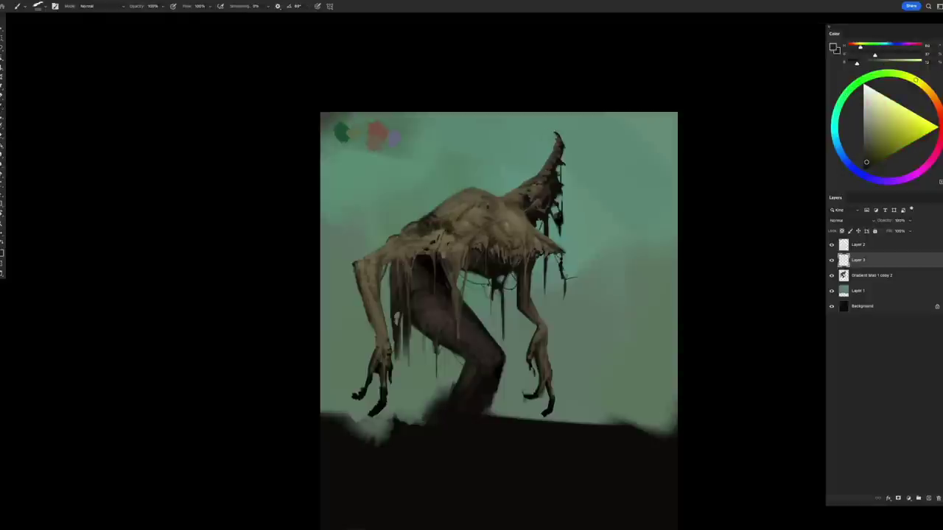
key(e)
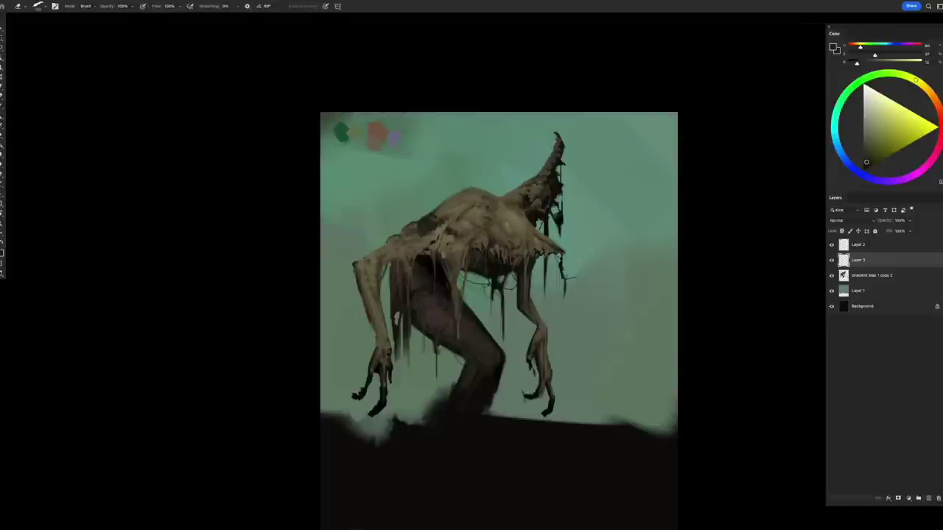
key(b)
mouse_move(398, 232)
mouse_down()
mouse_move(413, 240)
mouse_move(409, 250)
mouse_move(387, 252)
mouse_up()
- Mirror the canvas and paint more dark patches over the back, carving their shapes with the Eraser
key(ctrl+shift+h)
mouse_move(520, 240)
mouse_down()
mouse_move(538, 254)
mouse_move(583, 241)
mouse_move(554, 223)
mouse_up()
key(e)
key(b)
key(e)
key(b)
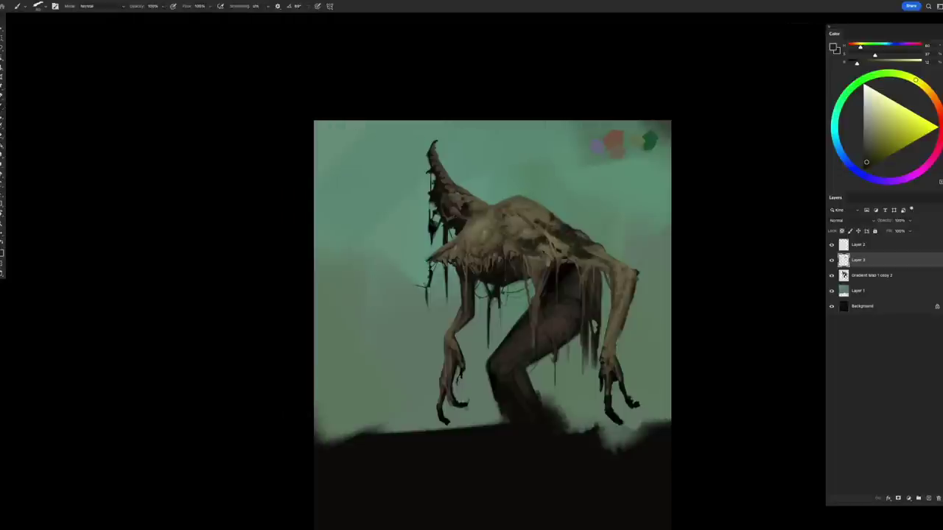
- Extend the ragged dark patches across the near shoulder down to the top of the arm
drag(604, 254, 589, 261)
mouse_move(578, 256)
mouse_down()
mouse_move(563, 260)
mouse_move(637, 274)
mouse_up()
key(e)
key(b)
key(e)
key(b)
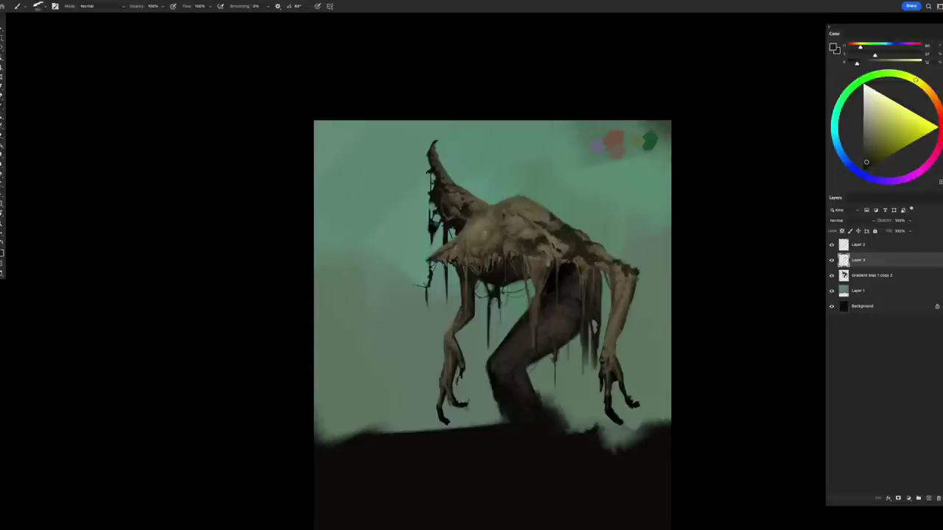
scroll(493, 324, up, 1)
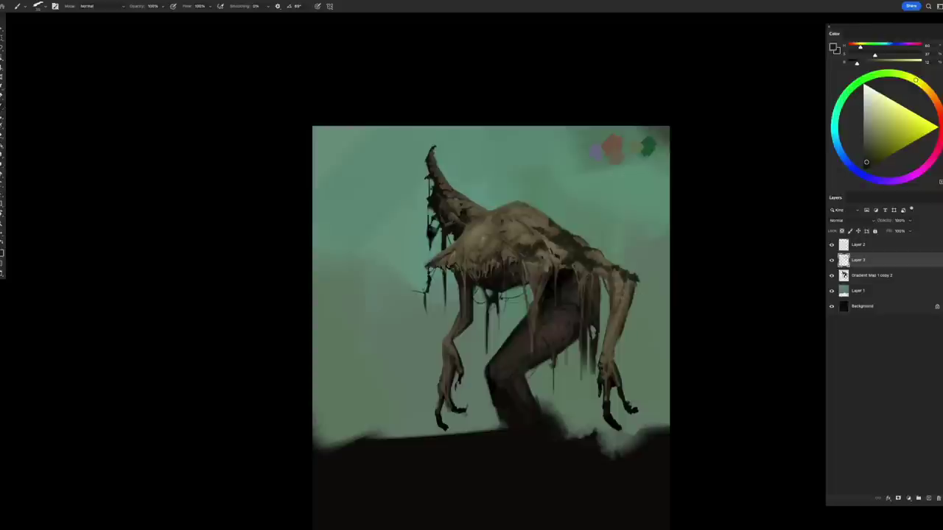
- Sample a dark brown, paint short spikes across the near arm, and mirror the canvas
alt+click(632, 296)
drag(623, 303, 636, 301)
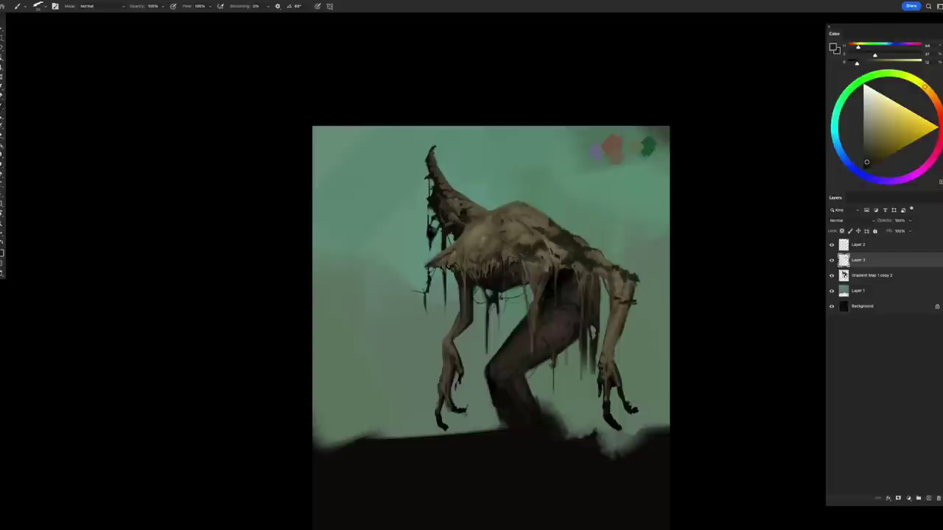
key(h)
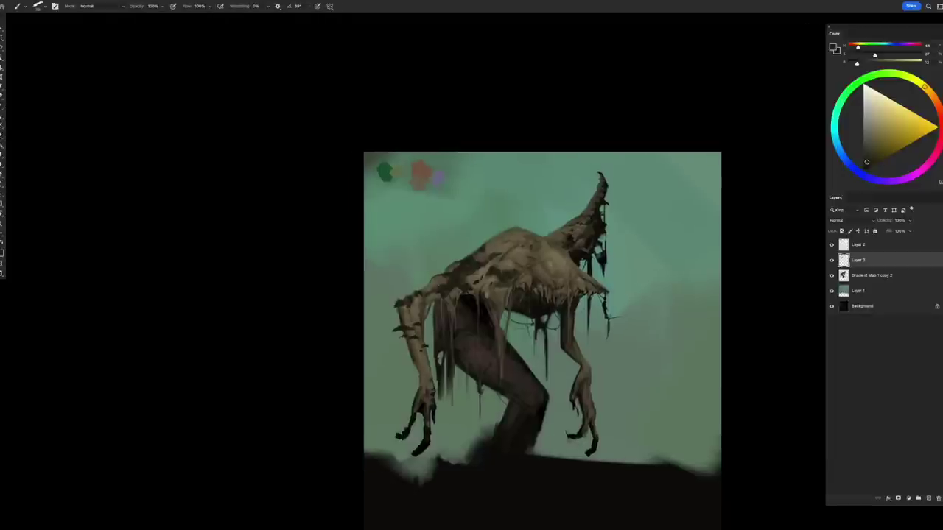
- Paint dark patches where the neck meets the back, clean them up, and mirror the zoomed-out canvas
key(d)
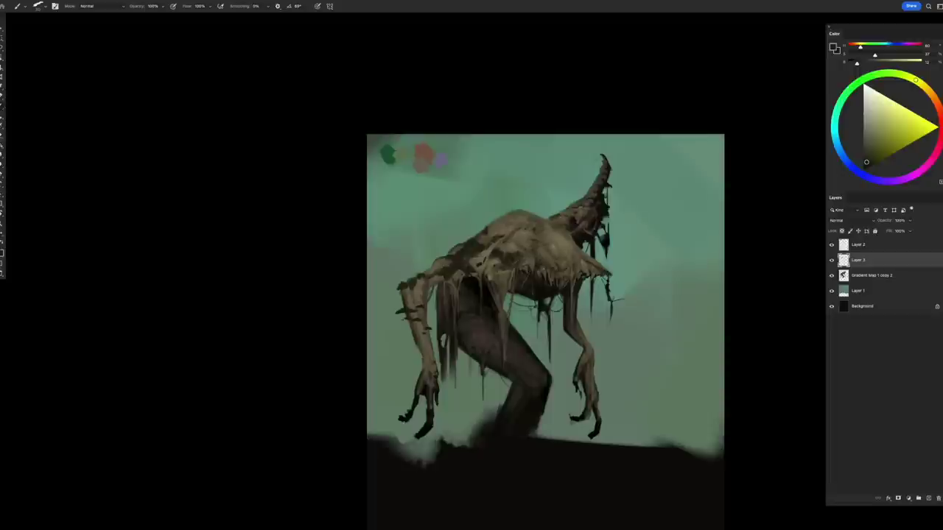
key(e)
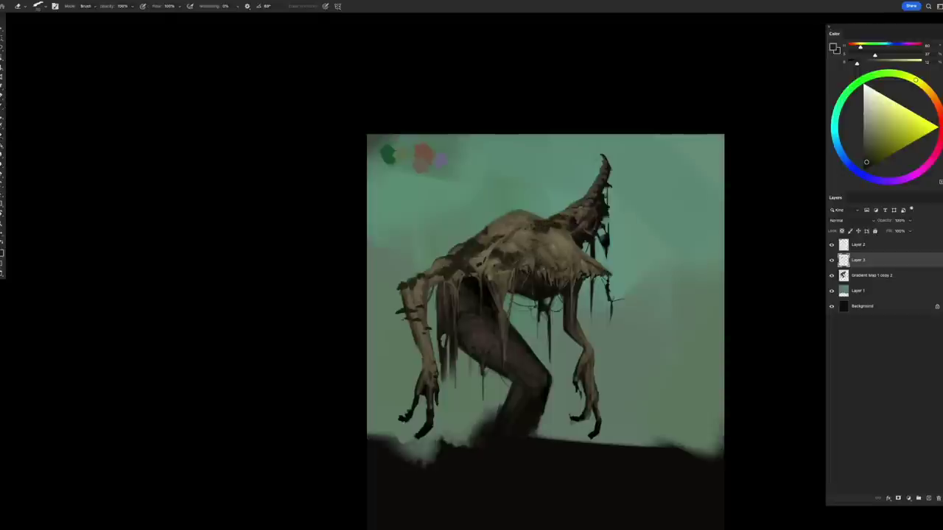
key(ctrl+minus)
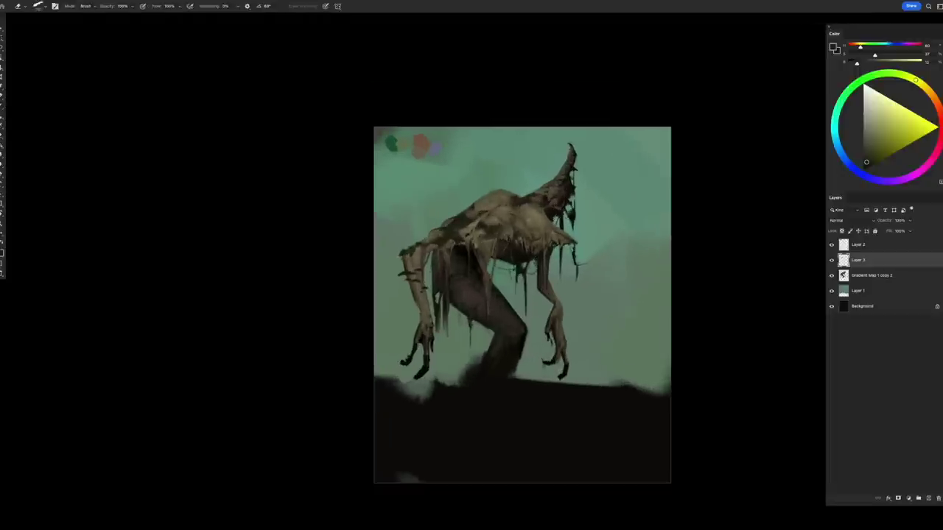
key(b)
key(ctrl+shift+h)
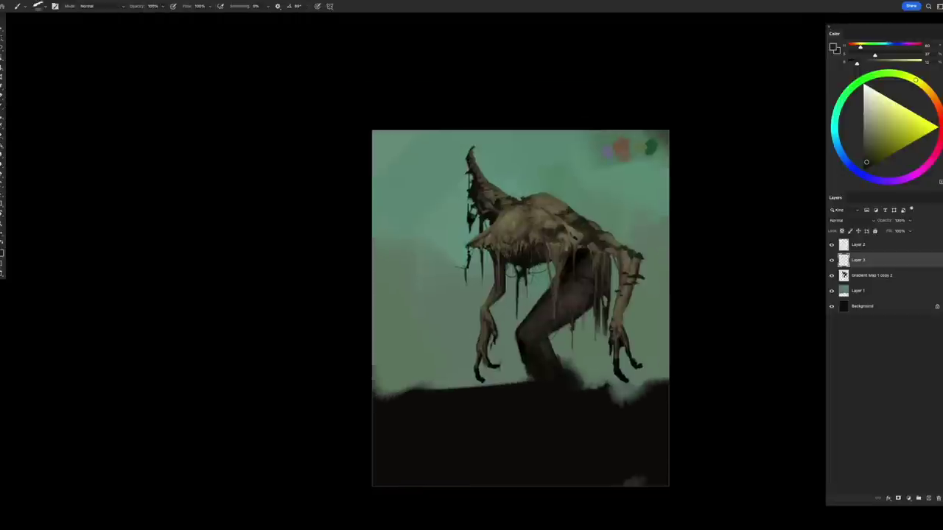
- Refine the dark growth on the neck and upper back by alternating brush and eraser strokes
key(e)
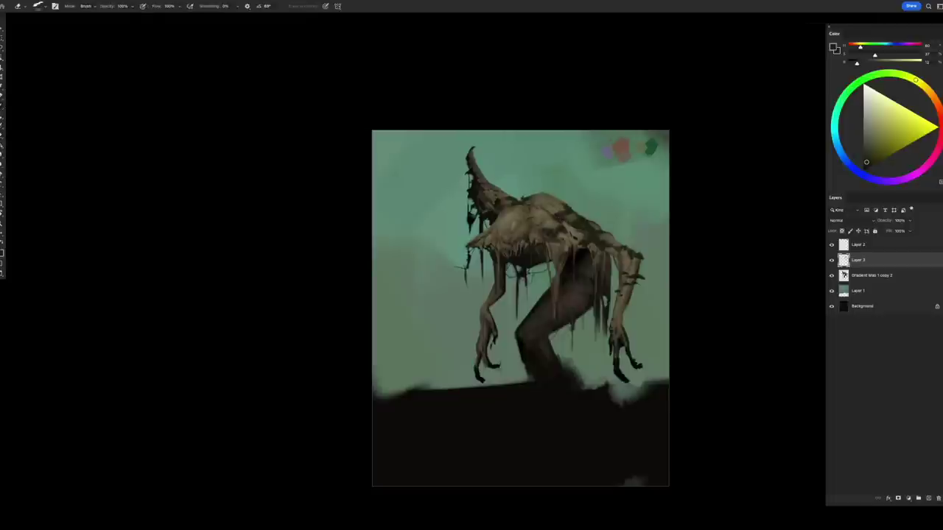
key(b)
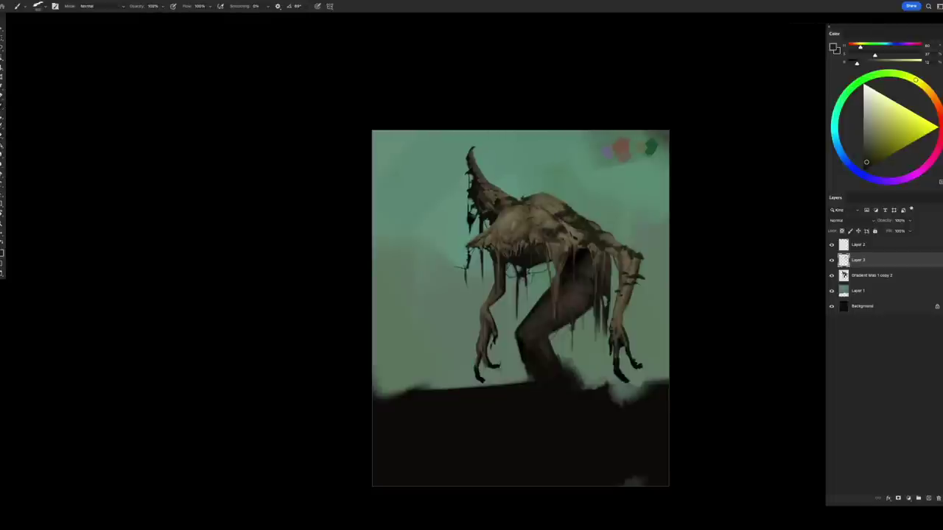
key(e)
key(b)
key(e)
key(b)
key(e)
key(b)
key(e)
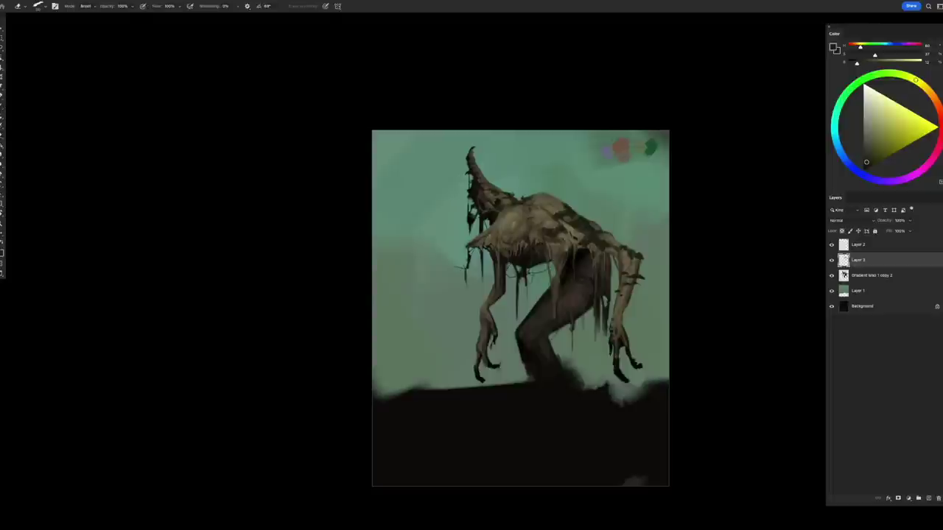
- Add small ragged tufts along the ridge between neck and back, sharpening them with the Eraser
key(b)
key(e)
key(b)
key(e)
key(b)
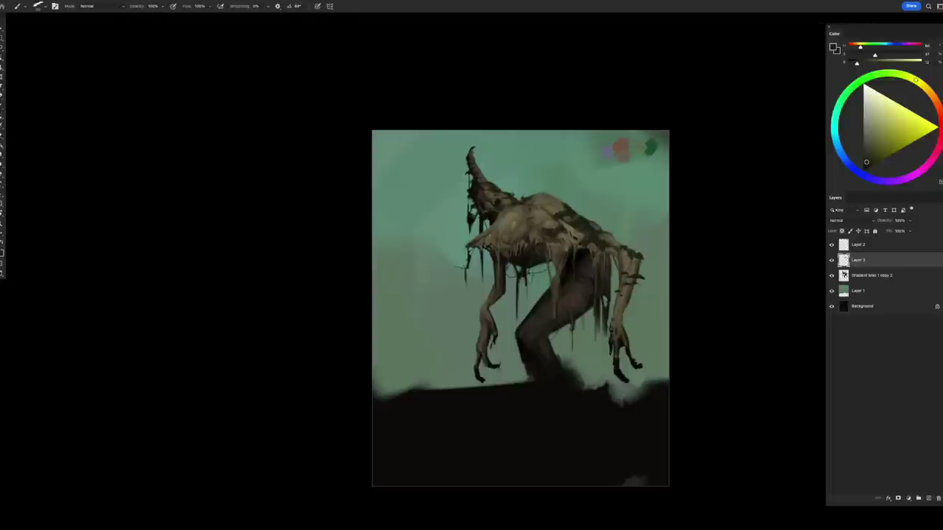
key(e)
key(b)
key(e)
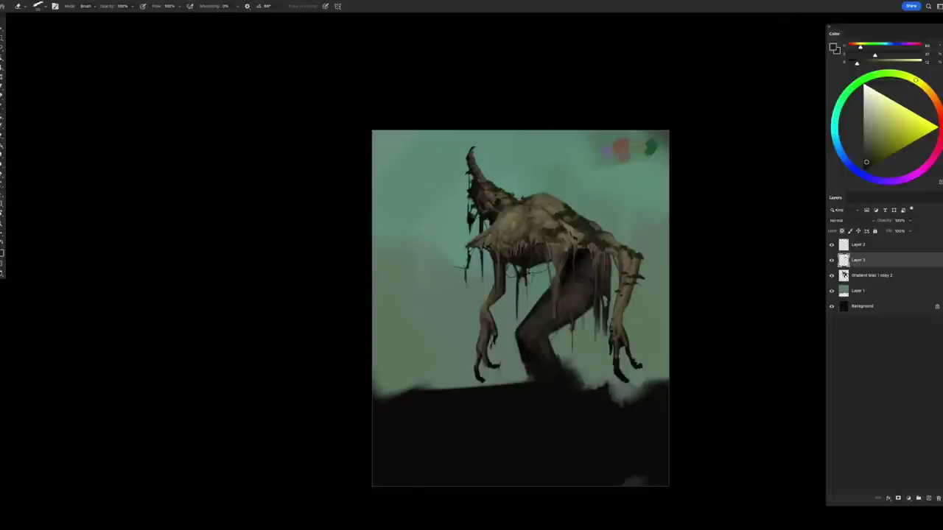
key(b)
key(e)
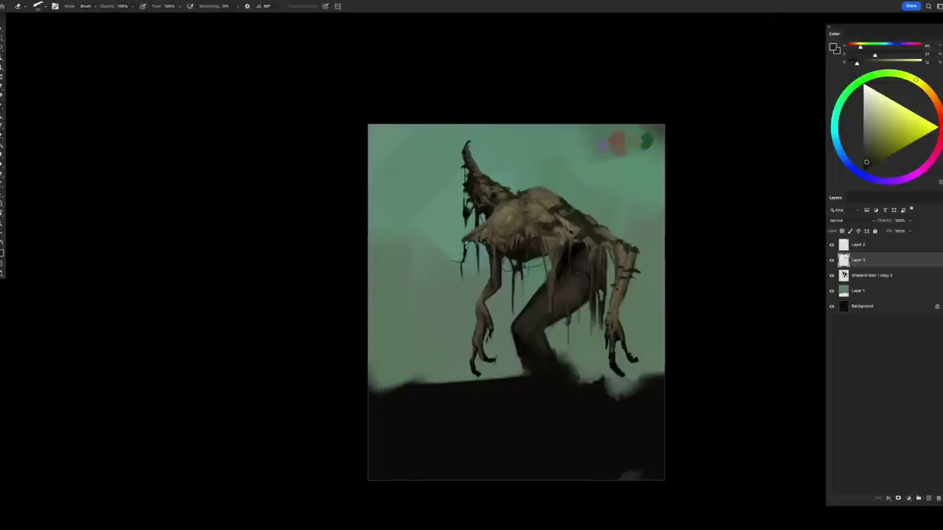
- Paint thin dark strands hanging from the far arm and taper them with the Eraser
key(b)
key(e)
key(b)
drag(499, 286, 499, 310)
key(e)
key(b)
key(e)
key(b)
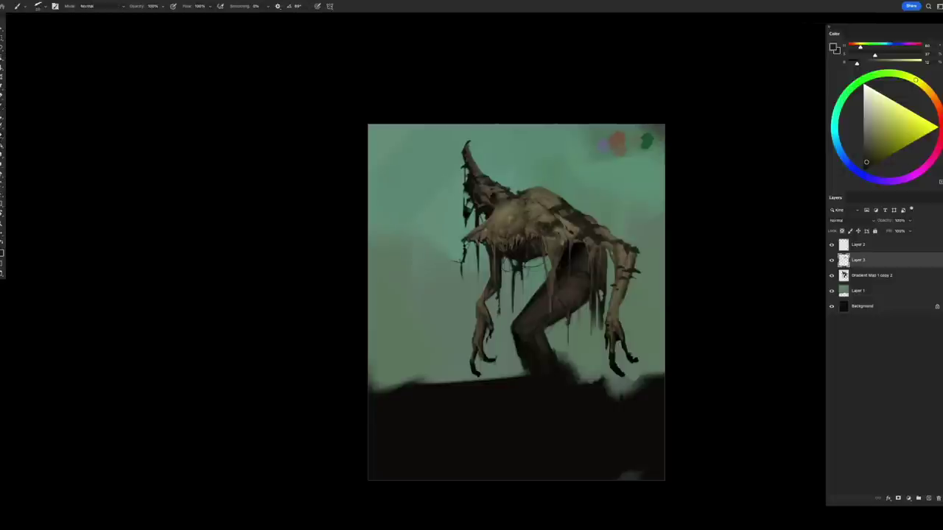
- Mirror the canvas and clean up the hanging strands and dark growth with small brush and eraser strokes
key(h)
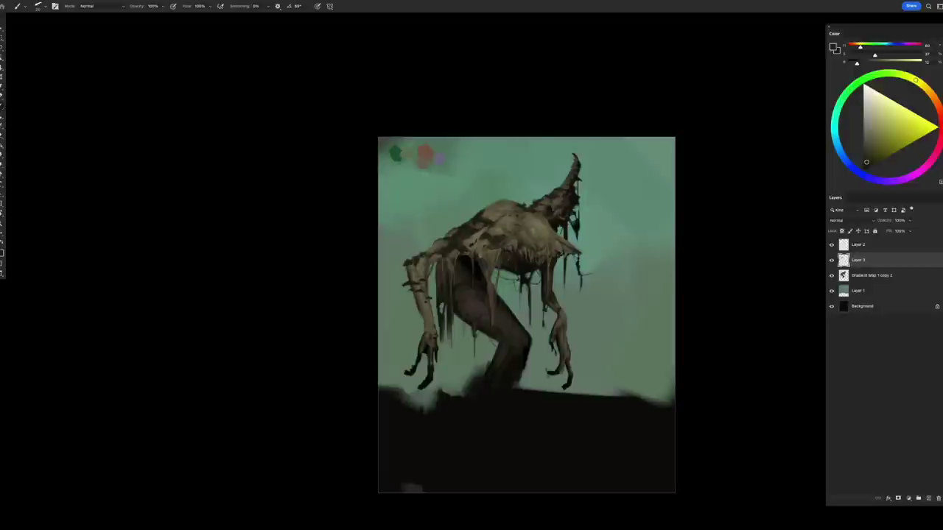
key(e)
key(b)
key(e)
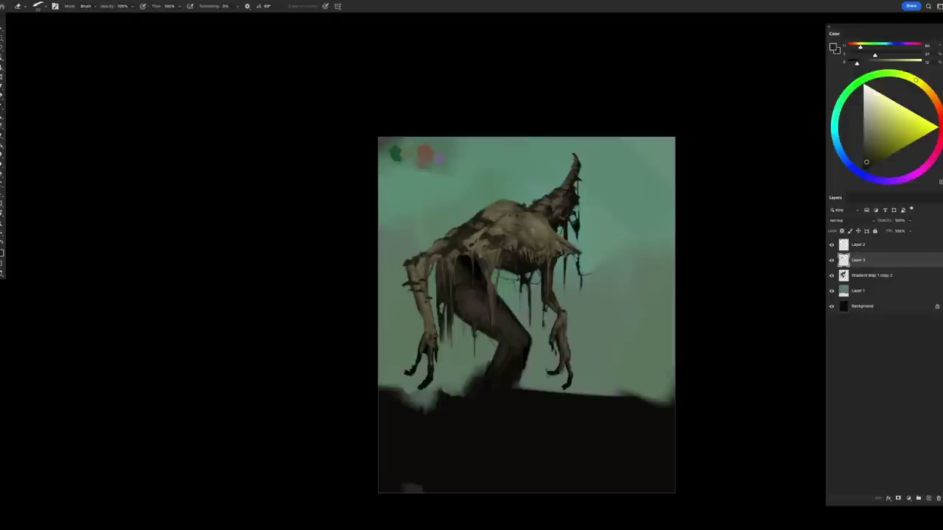
key(b)
key(e)
key(b)
key(e)
key(b)
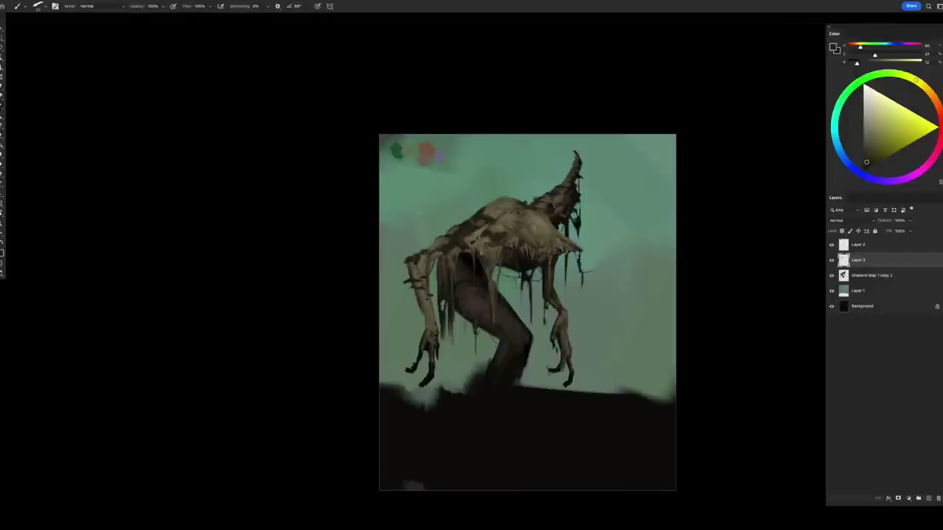
- Break up the dark patches on the lower back and shoulder with small painted and erased marks
key(e)
key(b)
key(e)
key(b)
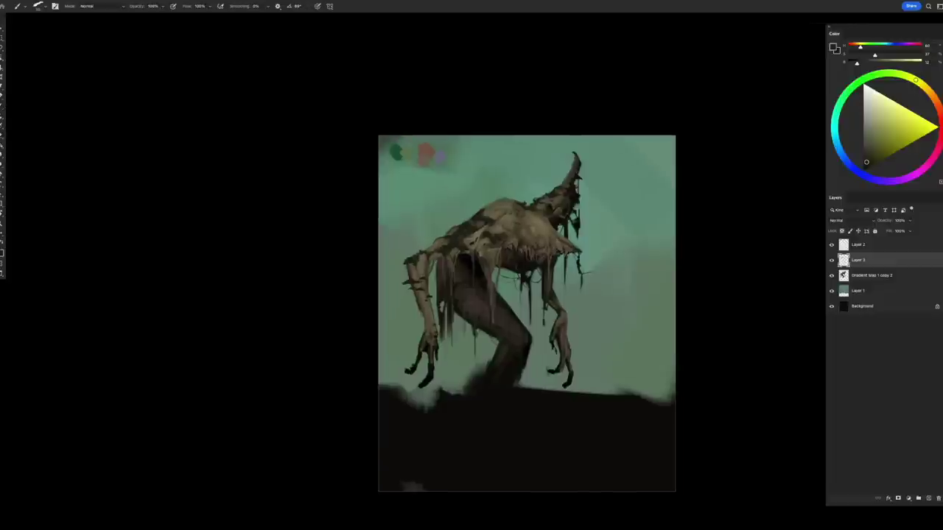
key(e)
key(b)
key(e)
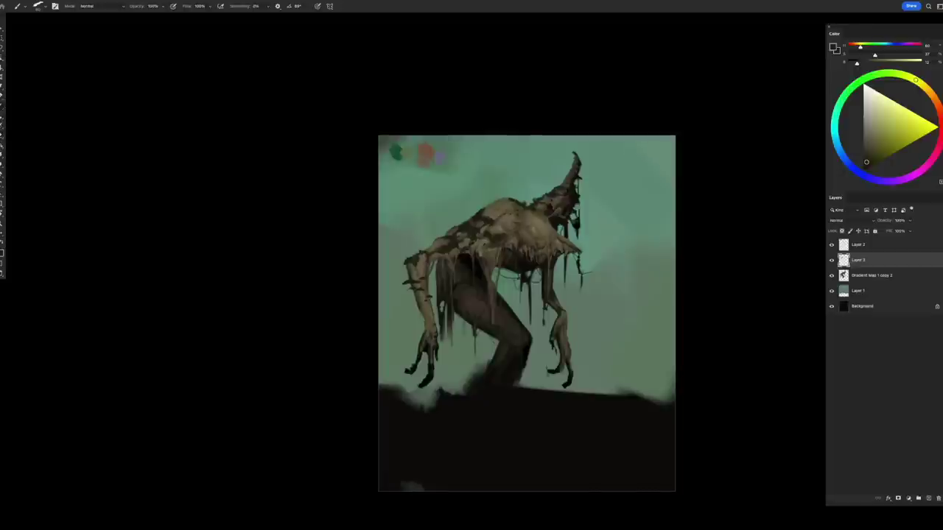
key(b)
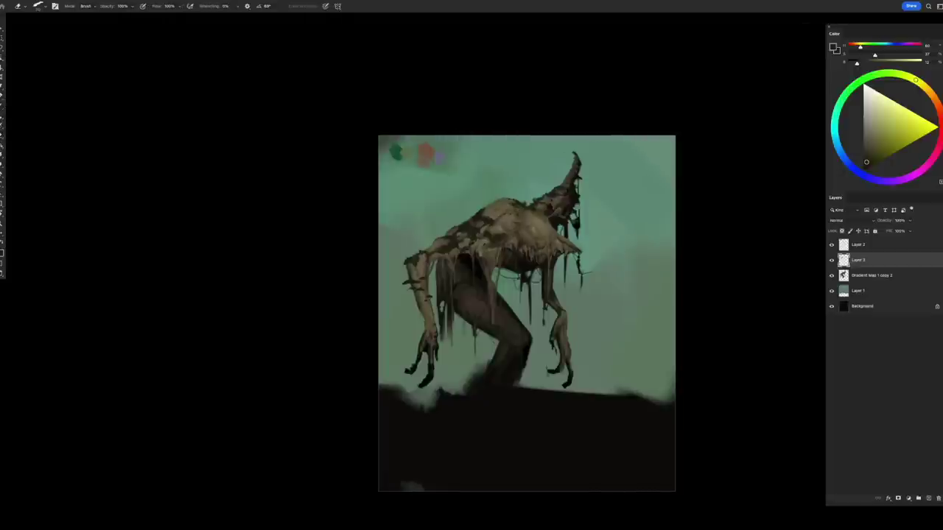
key(e)
key(b)
- Add a layer clipped to Layer 3 and paint lighter grey-green tones over the patches on back, shoulder and neck
key(ctrl+alt+shift+n)
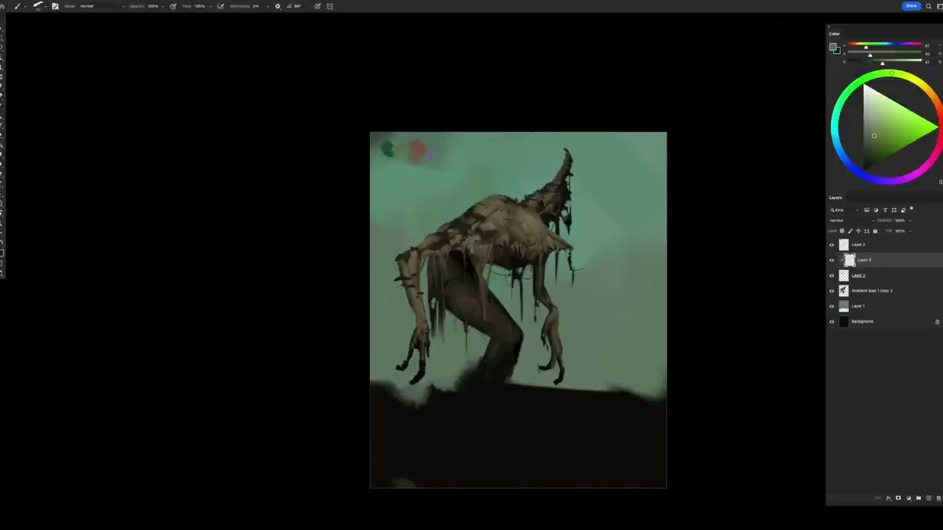
mouse_move(450, 221)
mouse_down()
mouse_move(464, 227)
mouse_move(473, 205)
mouse_up()
mouse_move(442, 243)
mouse_down()
mouse_move(451, 233)
mouse_move(409, 251)
mouse_up()
mouse_move(475, 217)
mouse_down()
mouse_move(498, 227)
mouse_move(488, 234)
mouse_up()
drag(400, 262, 407, 257)
drag(506, 206, 550, 189)
mouse_move(449, 232)
mouse_down()
mouse_move(484, 214)
mouse_move(471, 226)
mouse_up()
drag(417, 257, 421, 249)
- Erase part of the grey-green tone along the upper back and mirror the canvas
key(e)
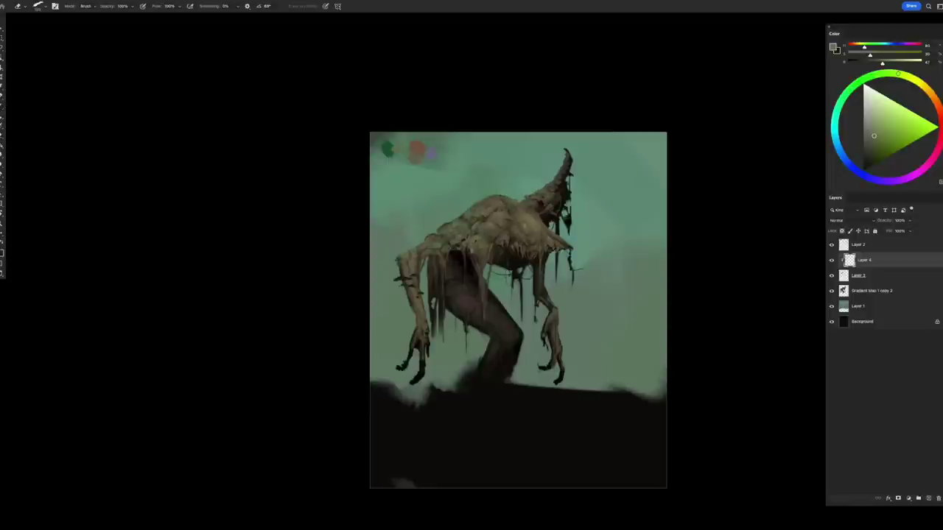
drag(456, 222, 526, 199)
key(h)
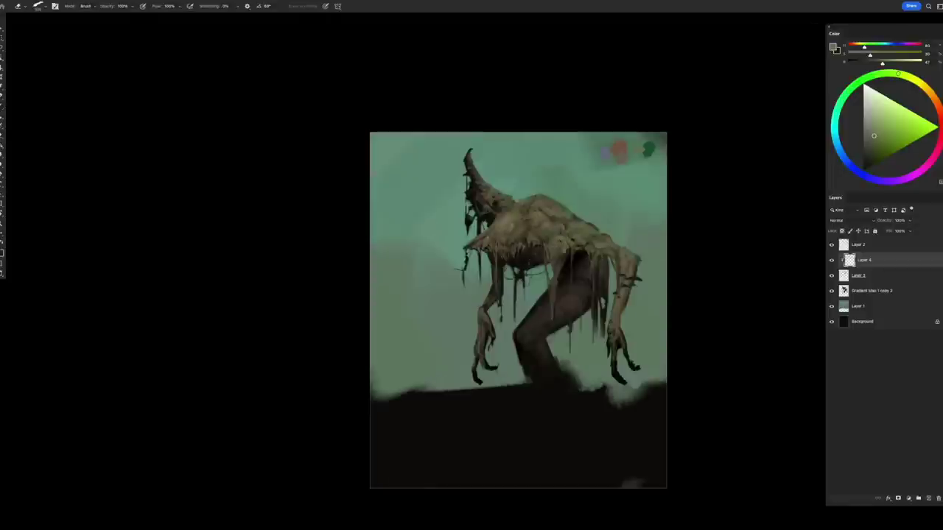
- Add a second clipped layer, paint saturated green moss accents across the back and shoulder, and mirror the canvas
key(b)
alt+click(604, 257)
key(ctrl+shift+alt+n)
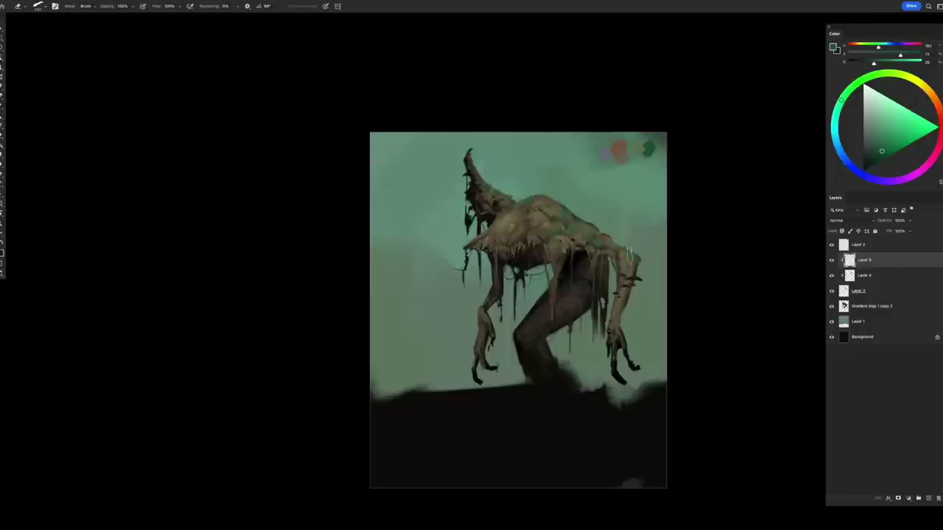
key(ctrl+minus)
key(h)
key(ctrl+plus)
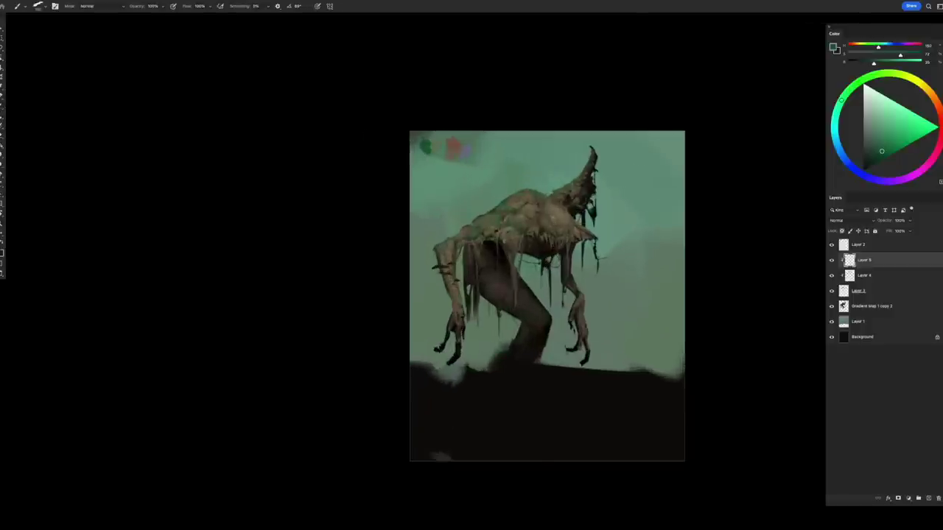
- Apply a Hue/Saturation adjustment to the green accents and slightly lower the opacity of Layer 4
key(ctrl+u)
key(Return)
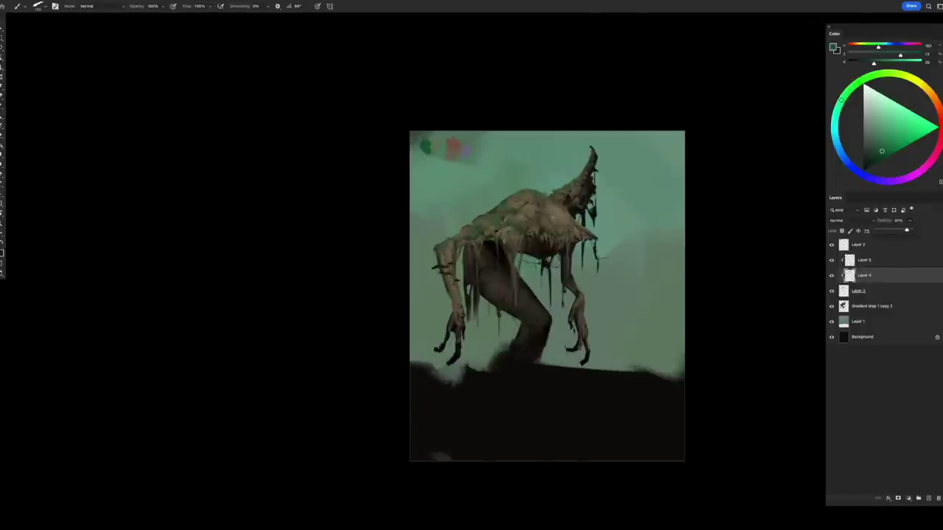
scroll(522, 291, right, 2)
- Add a third clipped layer above the green accents and switch the color picker to a spectrum with RGB sliders
key(ctrl+shift+alt+n)
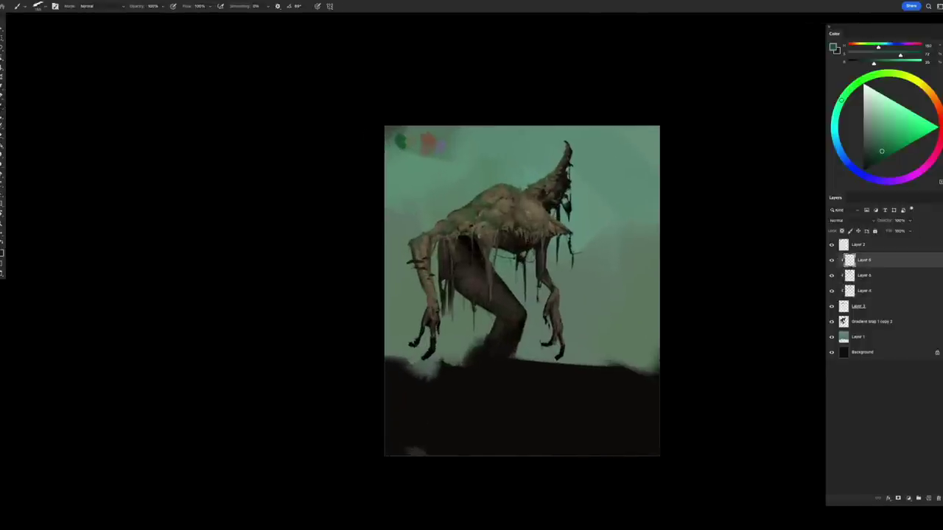
right_click(884, 125)
click(870, 81)
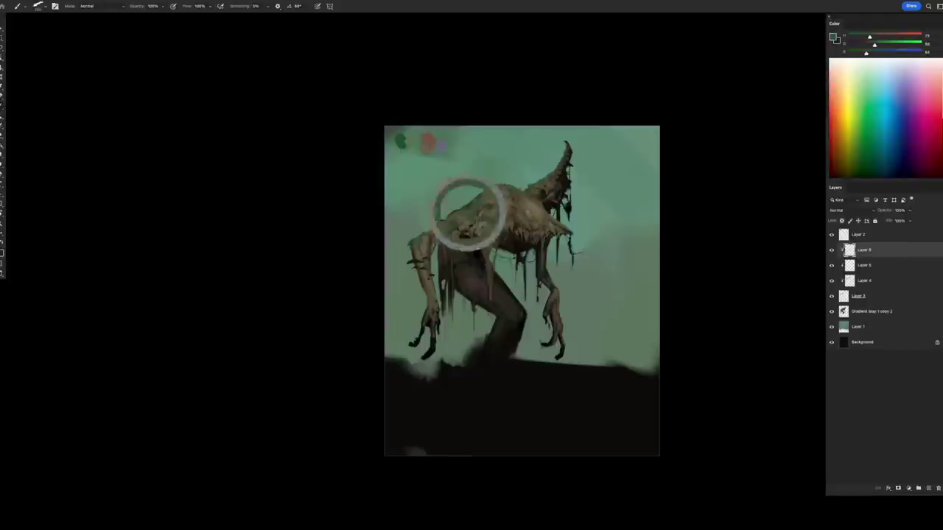
- Sample a muted tone from the creature's back and paint it over the moss on the new clipped layer
alt+click(467, 213)
key(XF86AudioRaiseVolume)
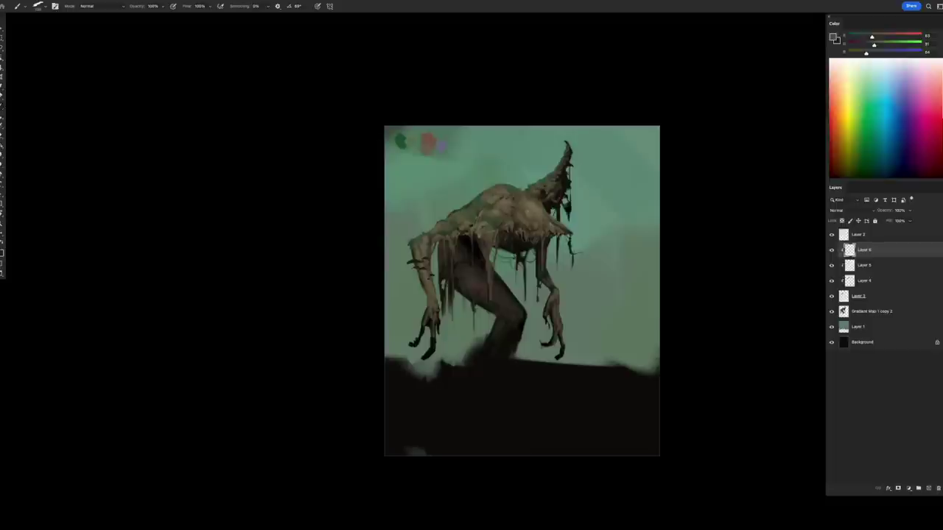
alt+scroll(536, 290, up, 2)
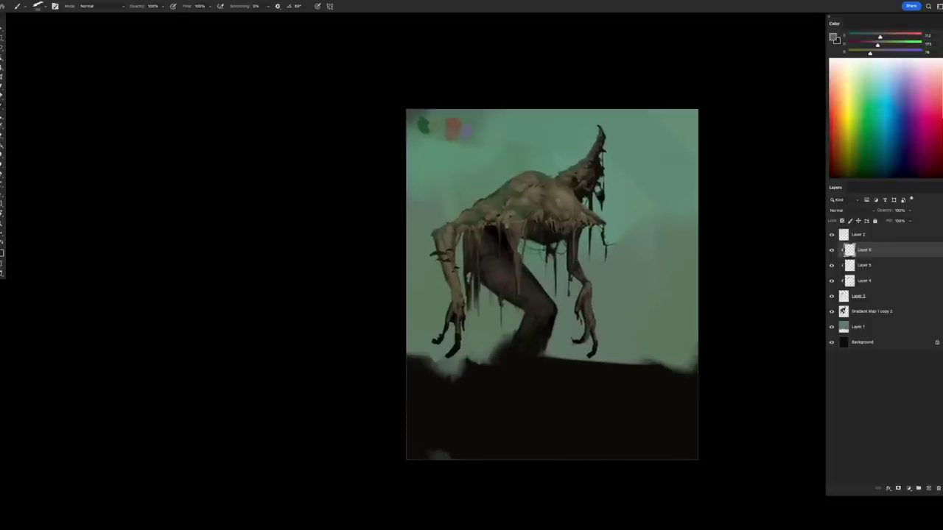
- Return the color picker to the hue wheel and choose a lighter muted brown
click(937, 23)
click(877, 111)
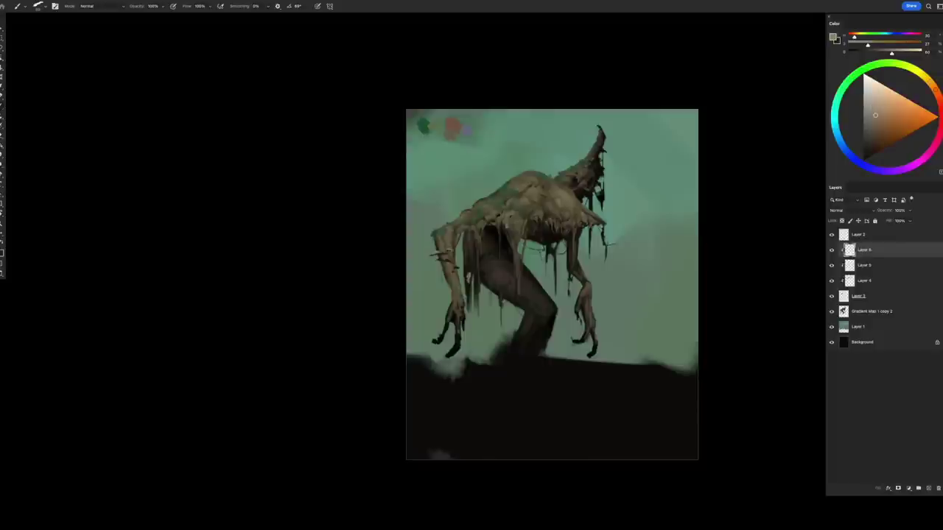
- Lasso the spikes on the raised forearm, apply Hue/Saturation with saturation -28 to them, and clear the selection
key(l)
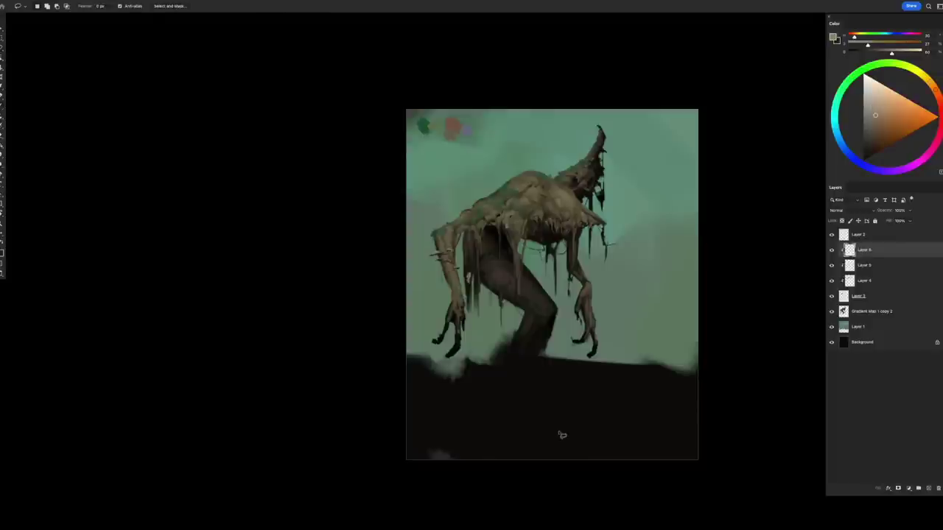
drag(440, 245, 443, 246)
key(ctrl+u)
key(Tab)
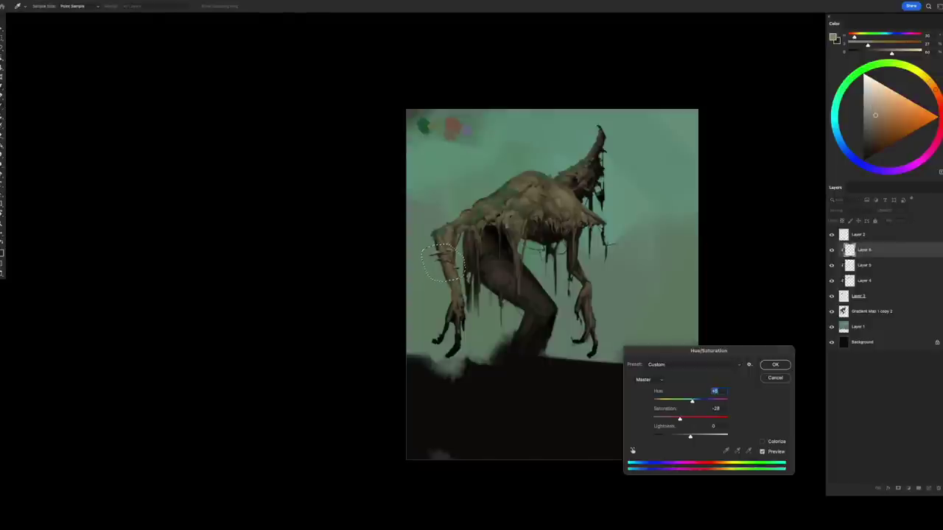
key(Return)
key(ctrl+d)
key(b)
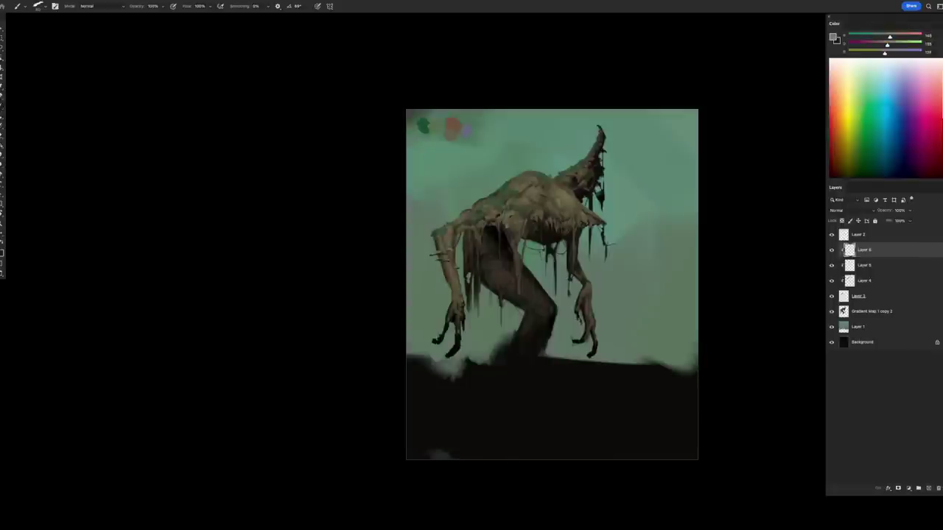
- Refine the moss color on the clipped layer with sampled muted tones and the Eraser, and mirror the canvas to check it
key(e)
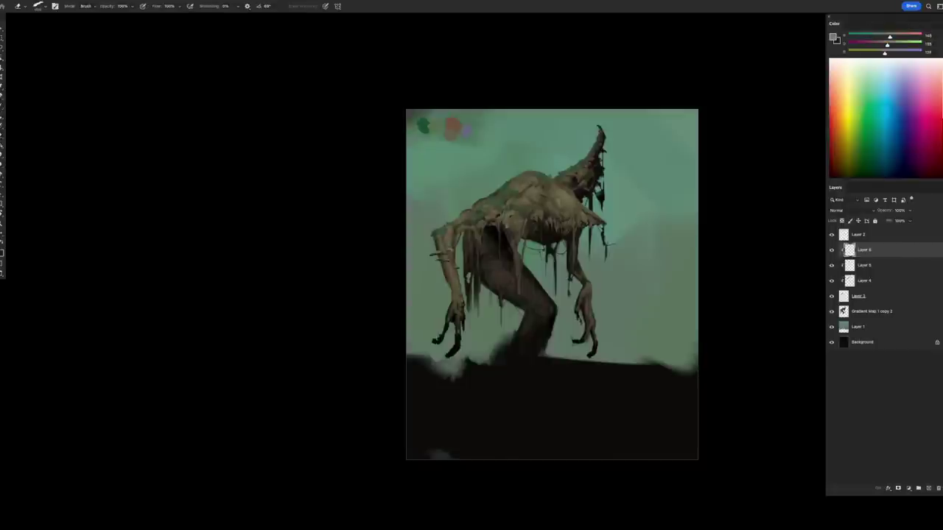
key(b)
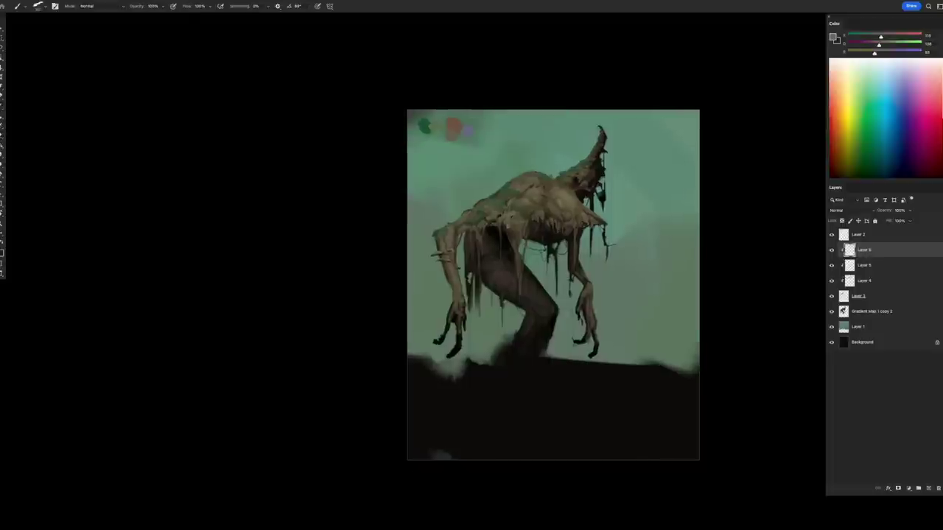
scroll(553, 285, right, 2)
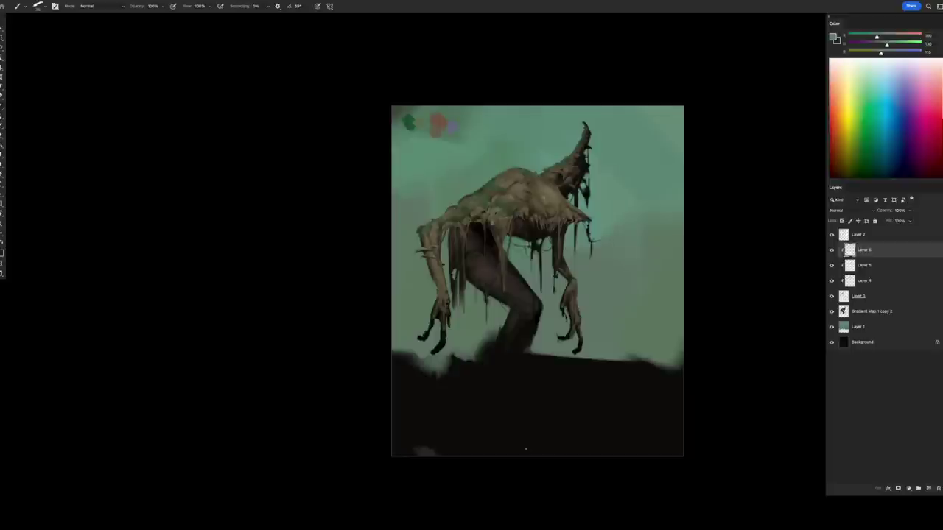
key(z)
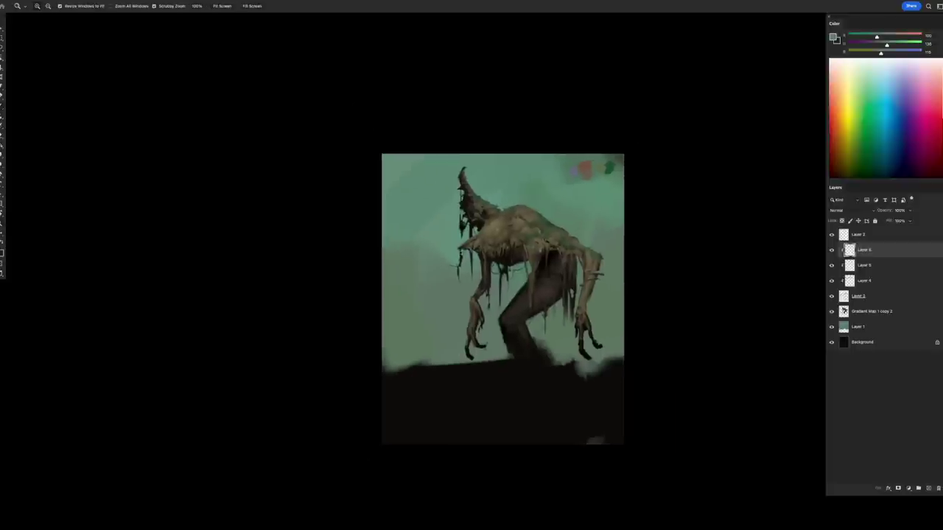
key(b)
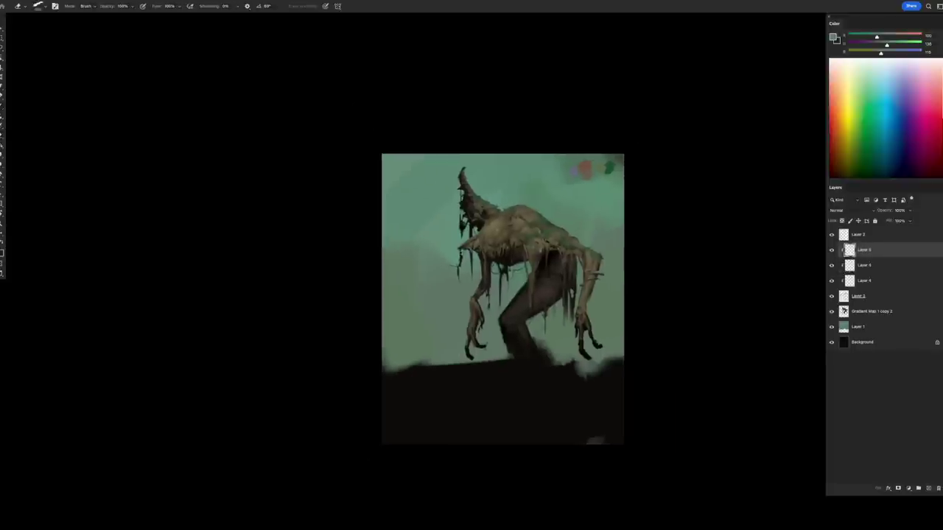
- Merge the three clipped color layers into a single clipped layer and flip the canvas back
key(ctrl+e)
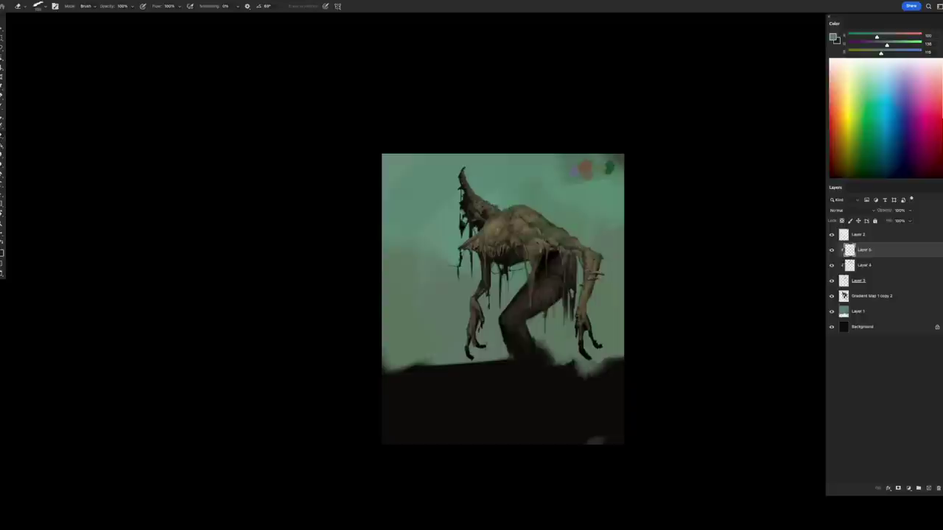
key(ctrl+e)
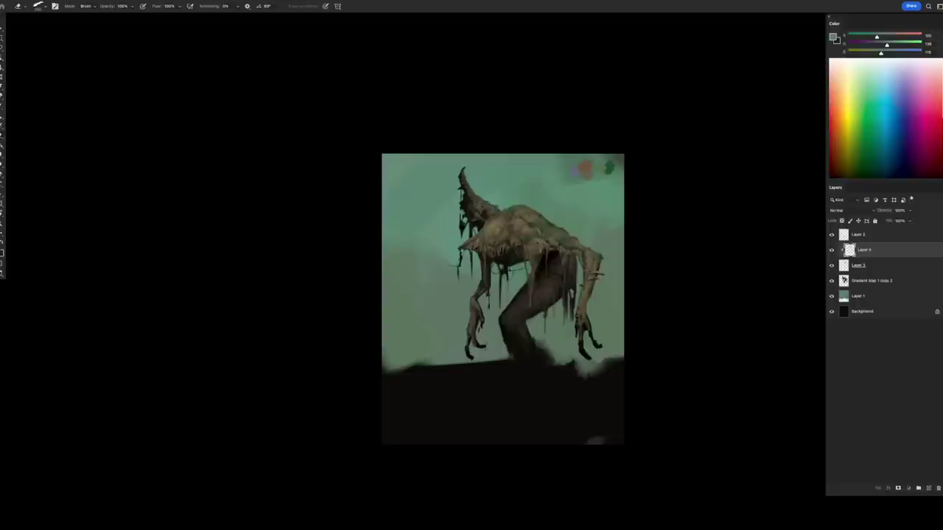
key(h)
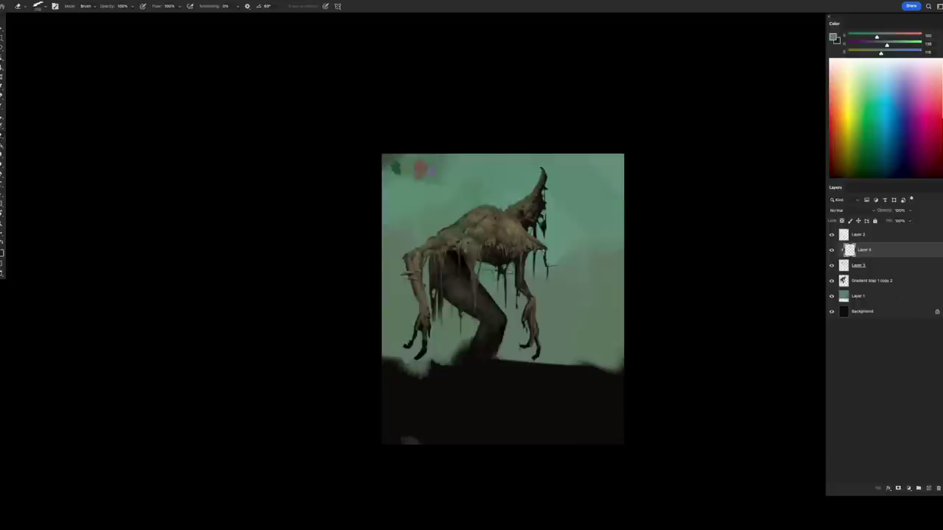
key(b)
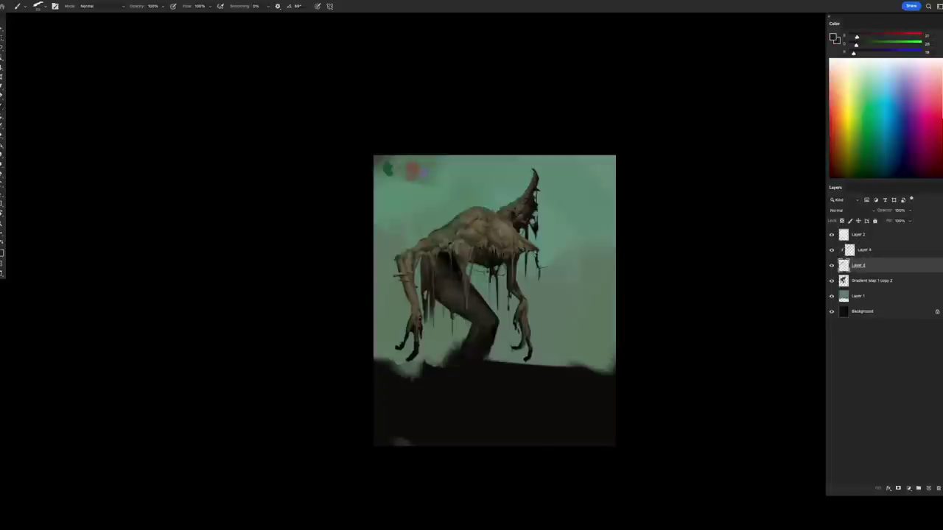
- Paint small dark spikes and strands around the head on Layer 3 and check the picture with the interface hidden
click(862, 265)
key(Tab)
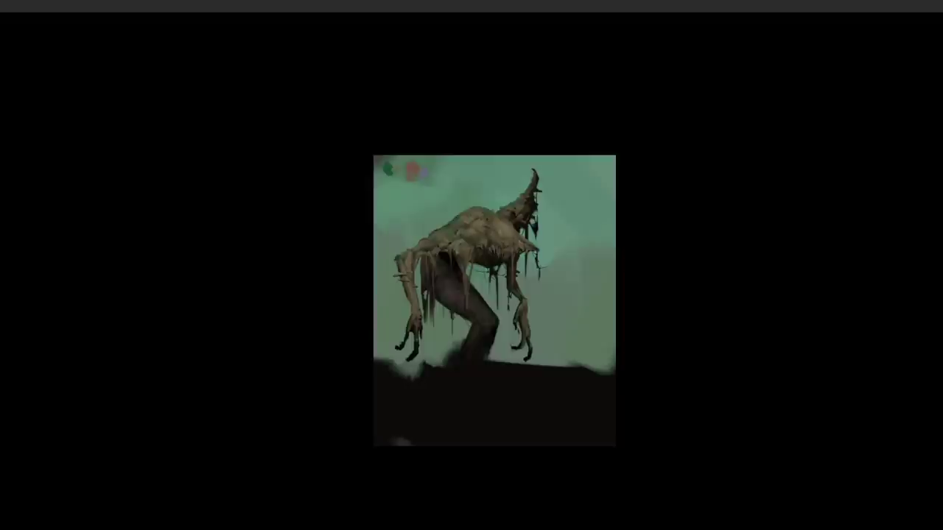
key(Tab)
key(ctrl+plus)
- Paint a dark curved horn on the head and a loop below the chest on a new layer, placed beneath the creature layers
key(ctrl+shift+alt+e)
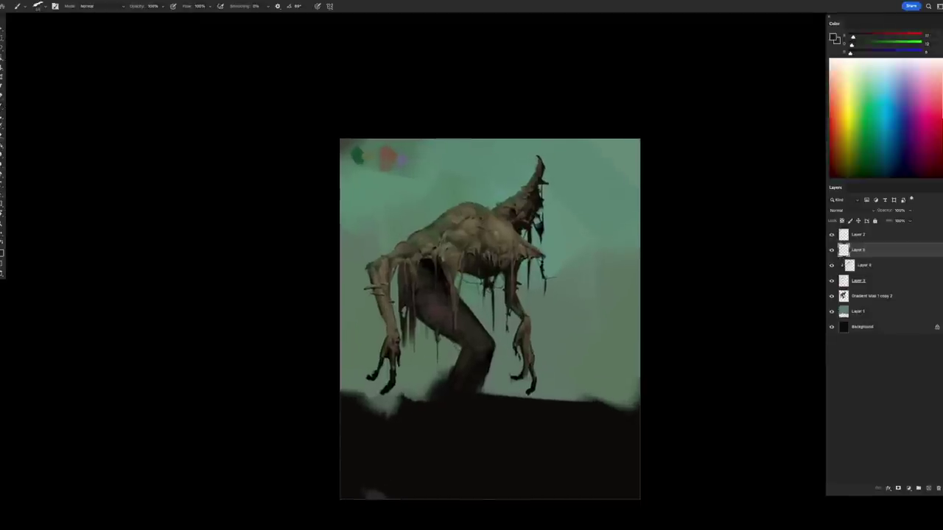
drag(528, 178, 512, 197)
drag(526, 229, 523, 242)
key(ctrl+bracketleft)
key(ctrl+bracketleft)
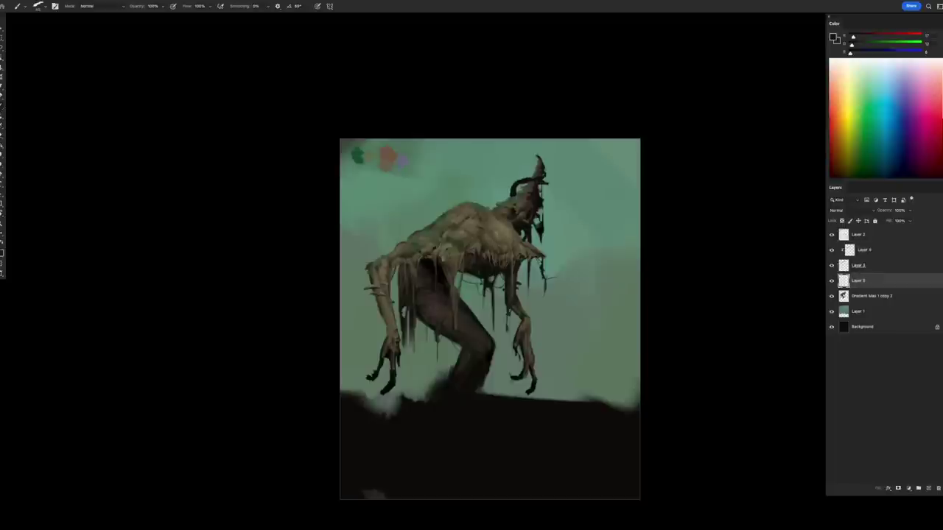
key(ctrl+bracketleft)
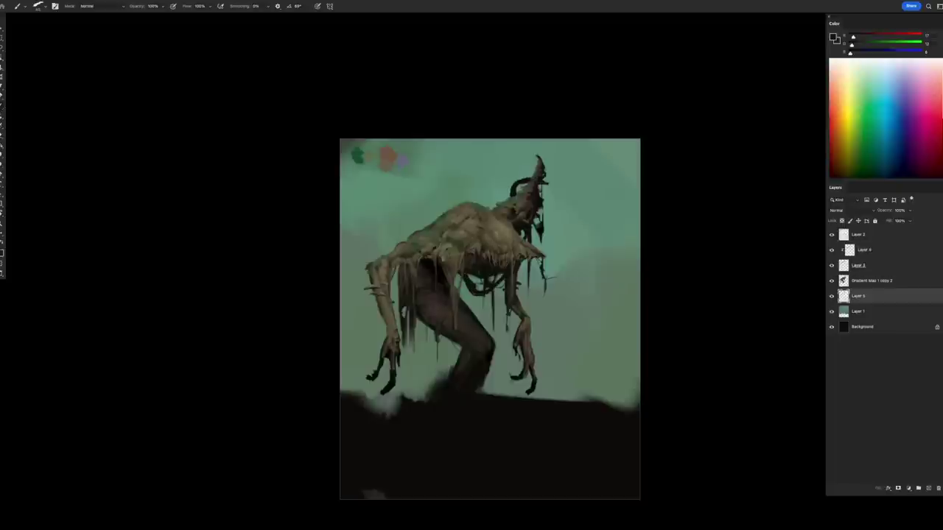
- Select the dark loop hanging below the chest and adjust its position
key(v)
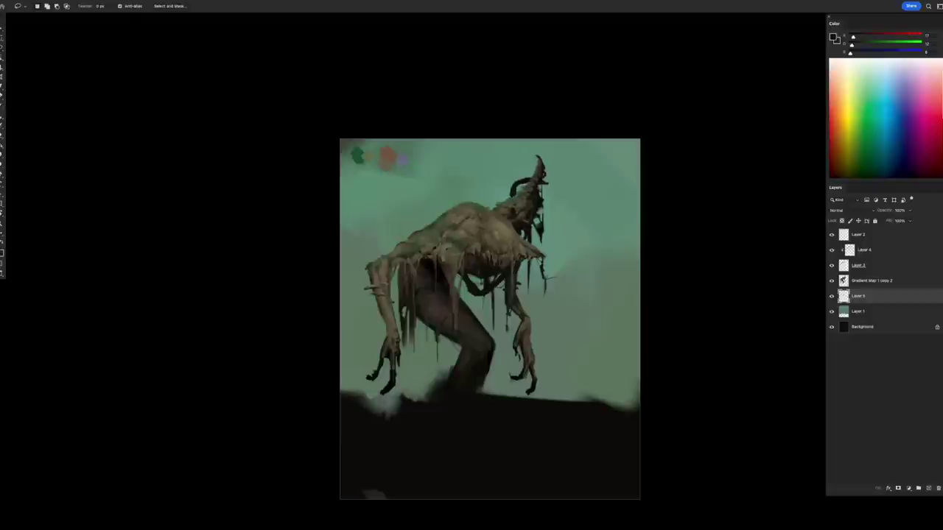
drag(479, 280, 475, 284)
key(b)
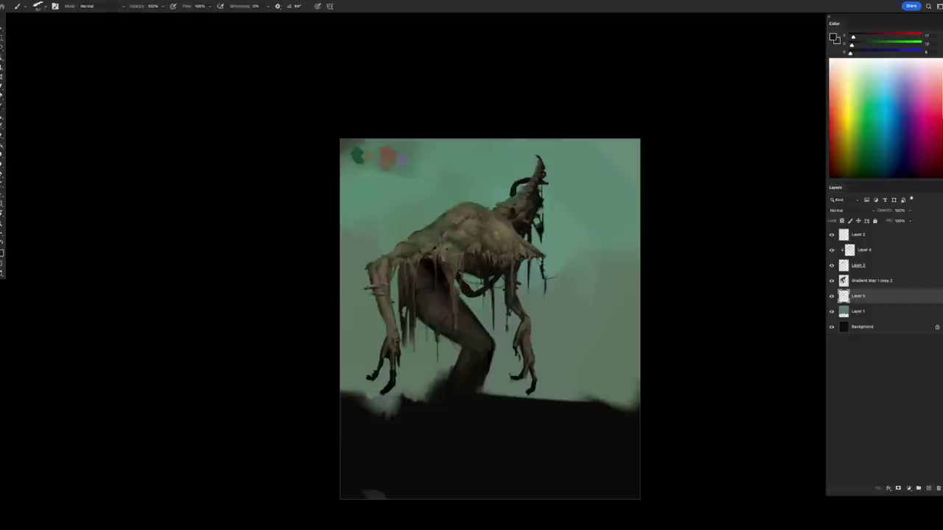
- Mirror the canvas and paint dark tendrils behind the creature's hip and leg
key(ctrl+shift+h)
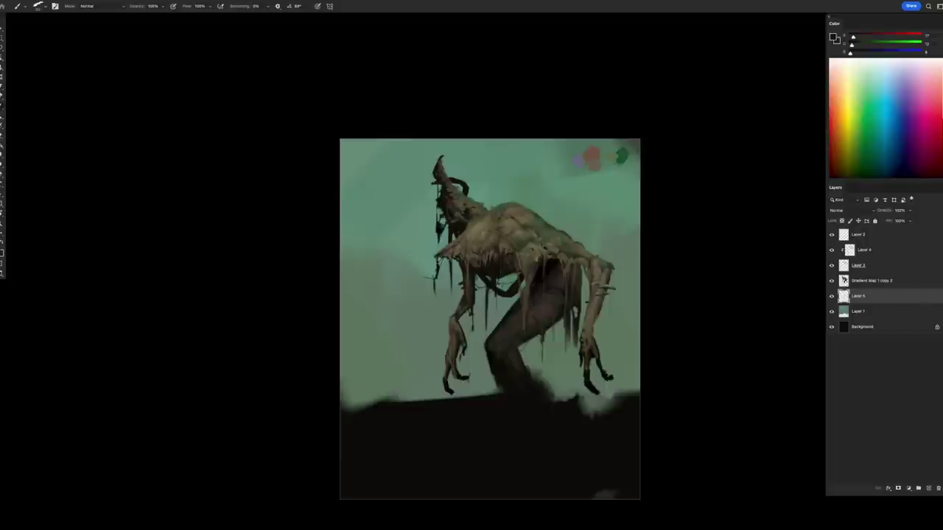
mouse_move(565, 318)
mouse_down()
mouse_move(554, 336)
mouse_move(534, 341)
mouse_up()
mouse_move(505, 305)
mouse_down()
mouse_move(500, 323)
mouse_move(530, 366)
mouse_up()
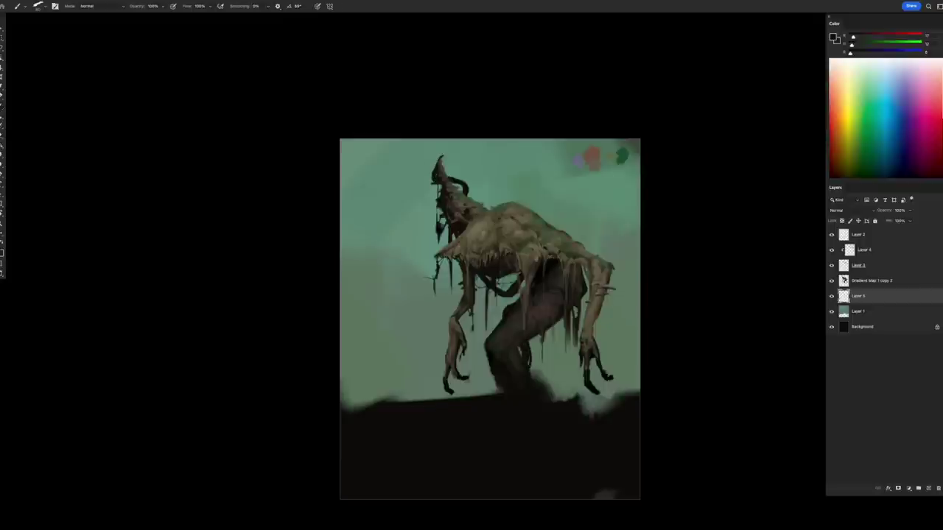
- Shape a forked dark tip at the top of the head with the Eraser and Brush, and flip the canvas back
key(e)
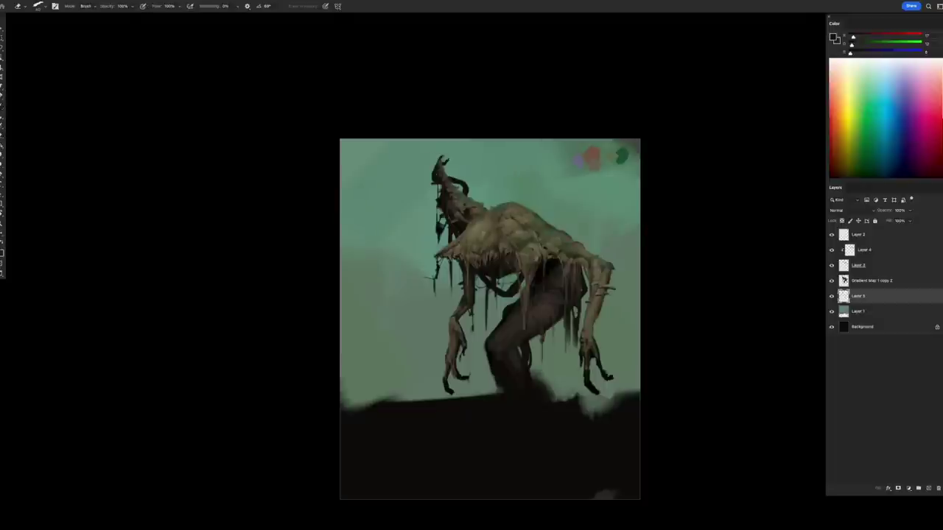
key(b)
key(h)
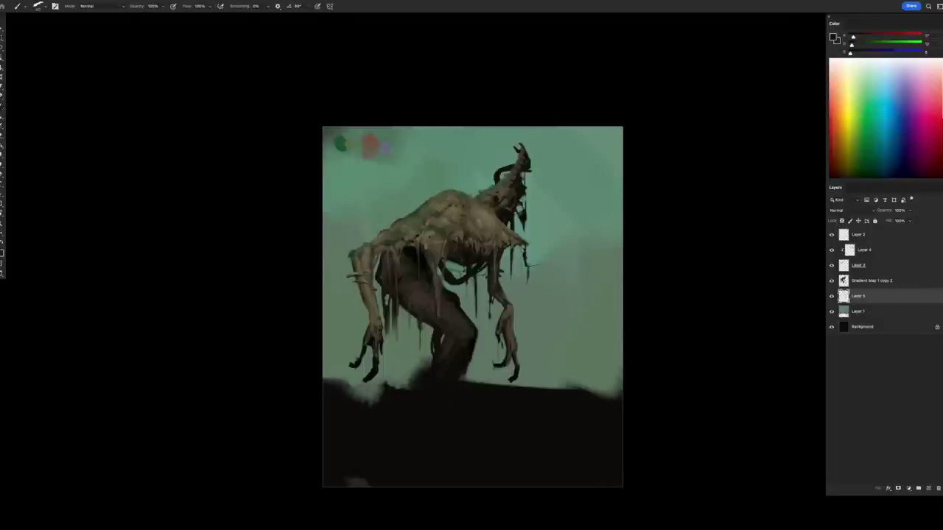
- Replace the color swatch layer with a new top layer and paint the dark horn curling across the front of the head
scroll(482, 294, down, 2)
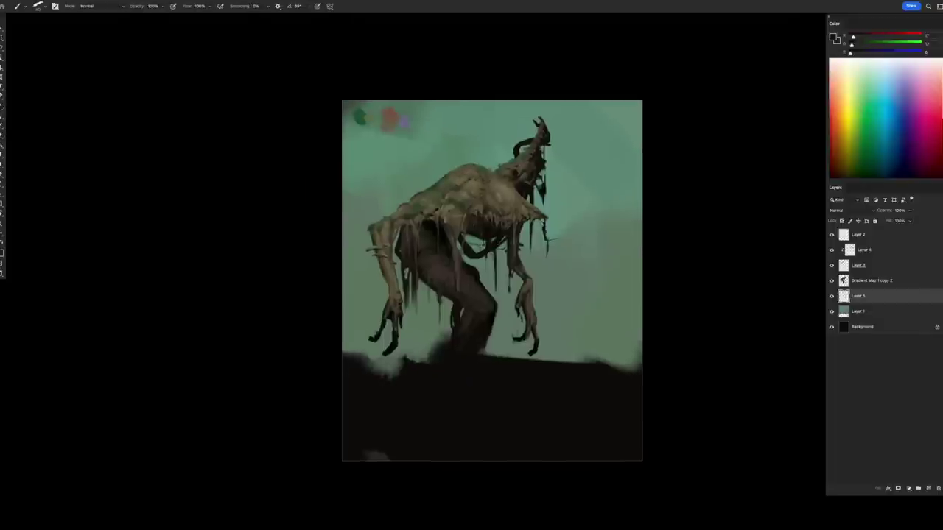
key(z)
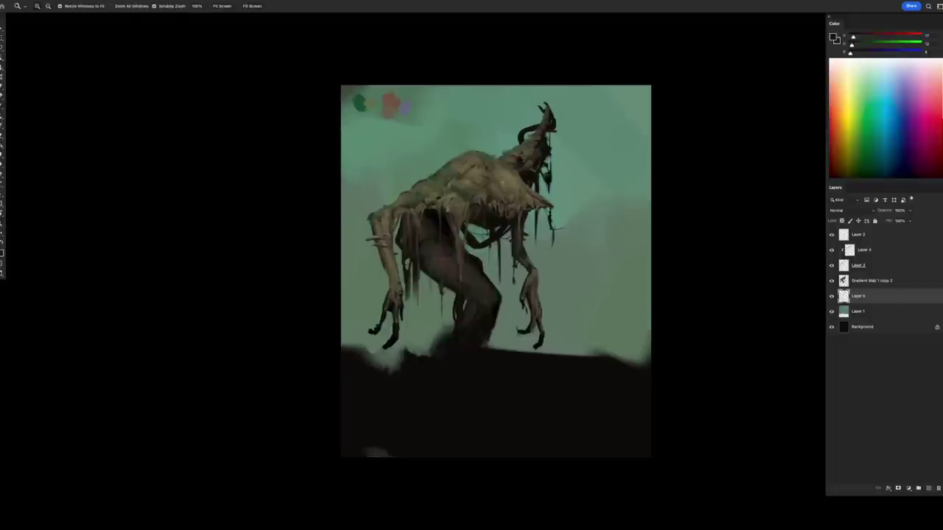
key(Delete)
scroll(495, 262, up, 2)
scroll(495, 262, up, 2)
key(b)
key(ctrl+shift+alt+n)
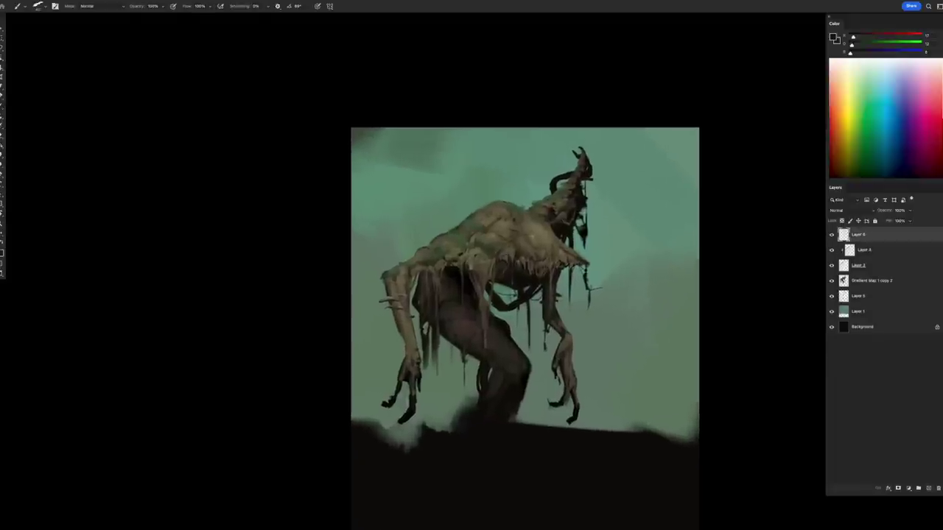
drag(571, 177, 582, 173)
- Duplicate Gradient Map 1 copy 2 and keep the copy hidden beneath the creature layers as a backup
key(alt+bracketleft)
key(alt+bracketleft)
key(alt+bracketleft)
key(ctrl+j)
key(ctrl+bracketleft)
key(ctrl+bracketleft)
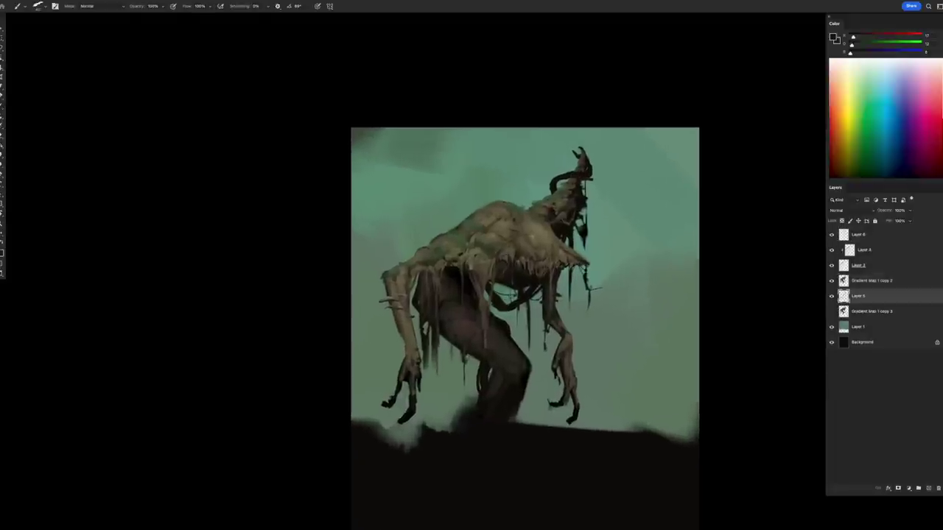
- Merge the visible creature layers into Layer 6, keeping a hidden duplicate of it beneath
key(ctrl+e)
key(ctrl+e)
scroll(523, 328, up, 1)
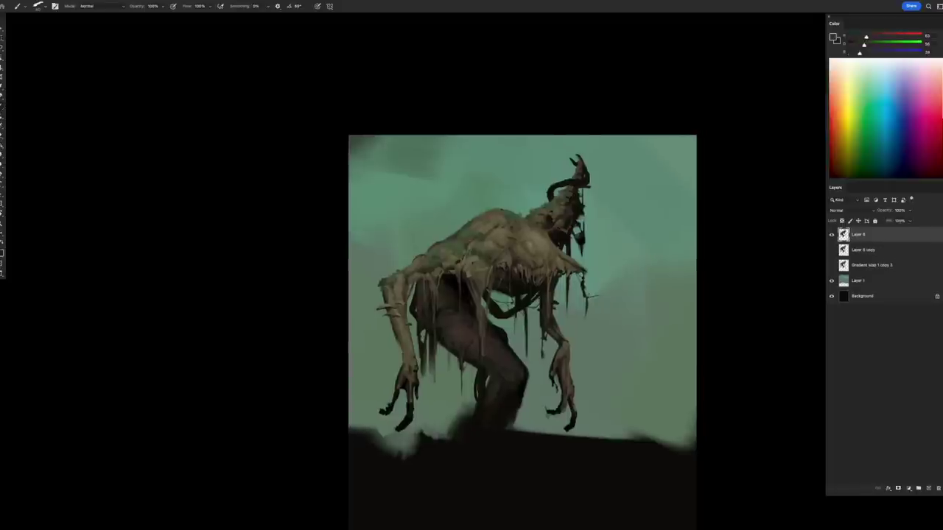
- Add a new layer clipped to the merged creature and paint a muted yellow-brown along the curved horn
key(ctrl+alt+shift+n)
alt+click(568, 172)
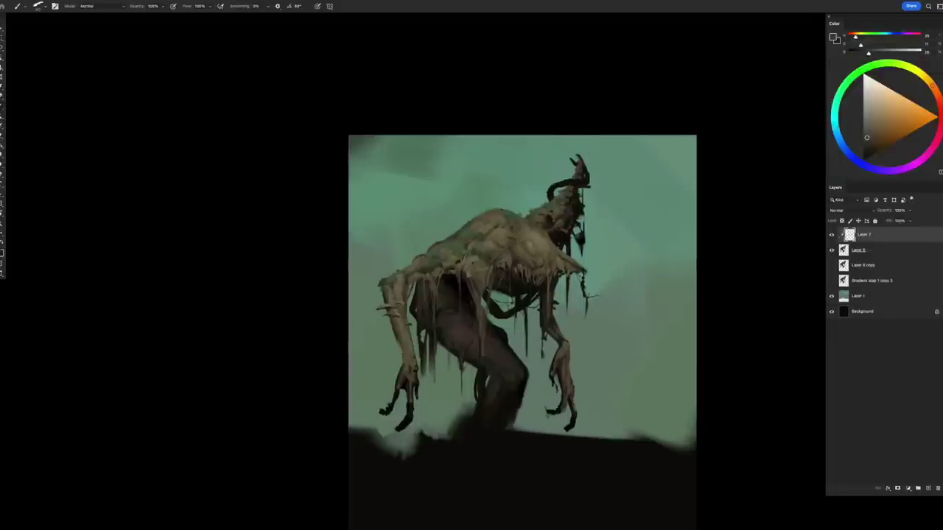
drag(568, 173, 558, 186)
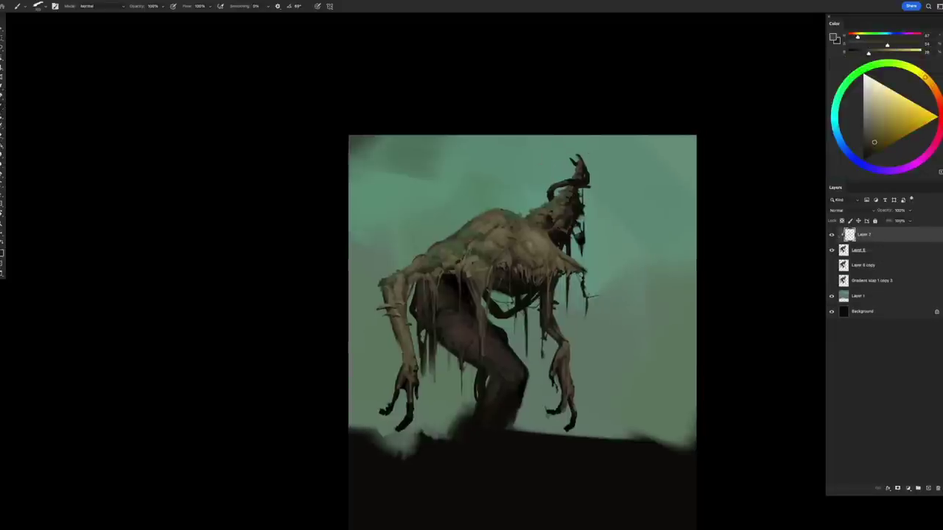
- Adjust the horn color with Hue/Saturation, setting hue +3, saturation +18 and lightness -13
key(ctrl+u)
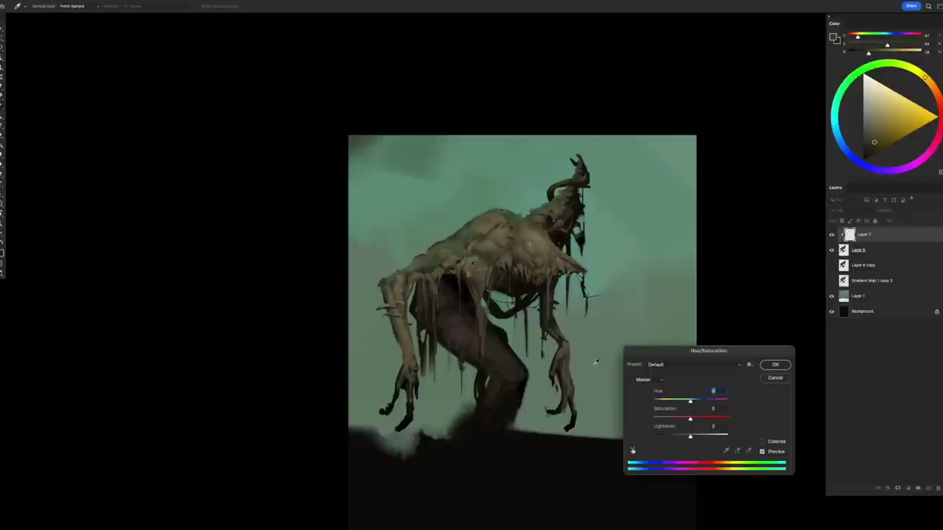
text(6)
key(Tab)
text(18)
key(Tab)
text(-13)
key(shift+Tab)
key(Down)
key(Down)
key(Down)
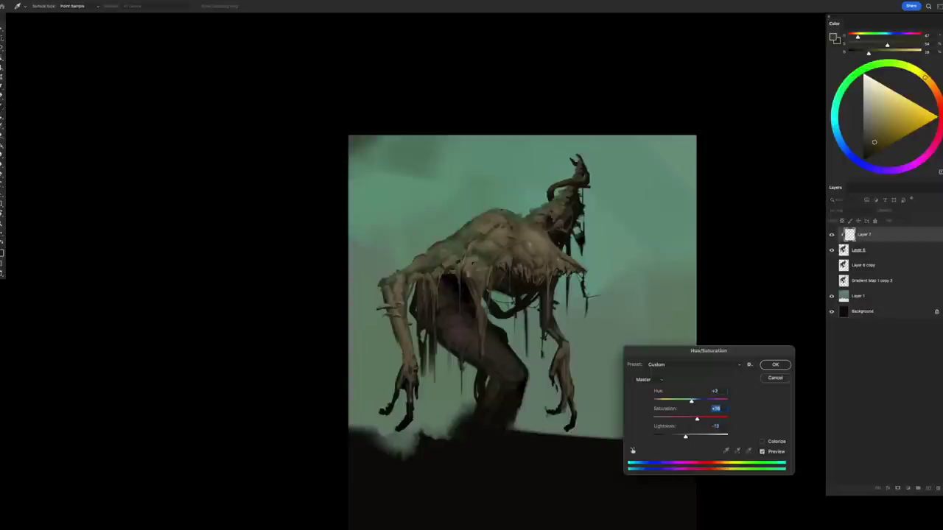
key(Return)
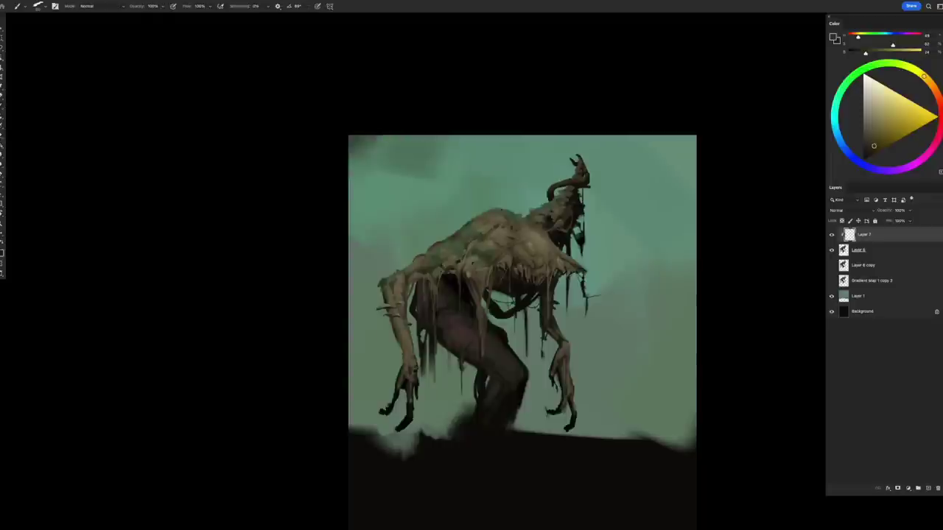
- Touch up the horn color on Layer 7 with the Eraser and Brush
key(e)
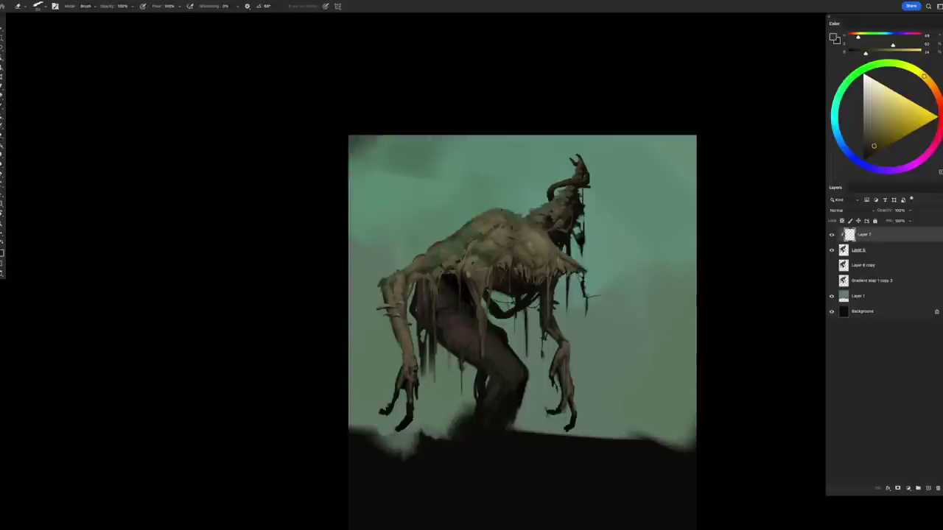
key(b)
scroll(521, 331, left, 2)
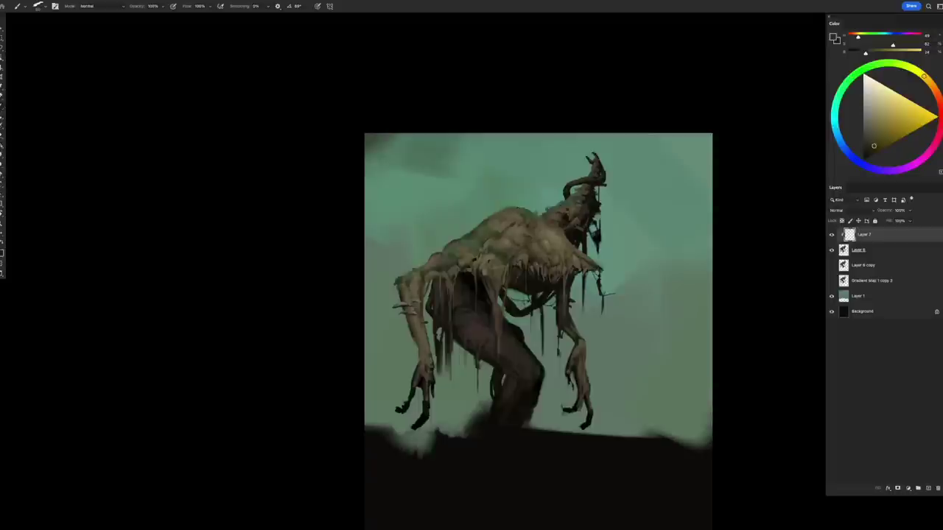
- Apply Hue/Saturation to the lassoed area between the near arm and the torso on Layer 7, and flip the canvas horizontally
key(e)
key(ctrl+u)
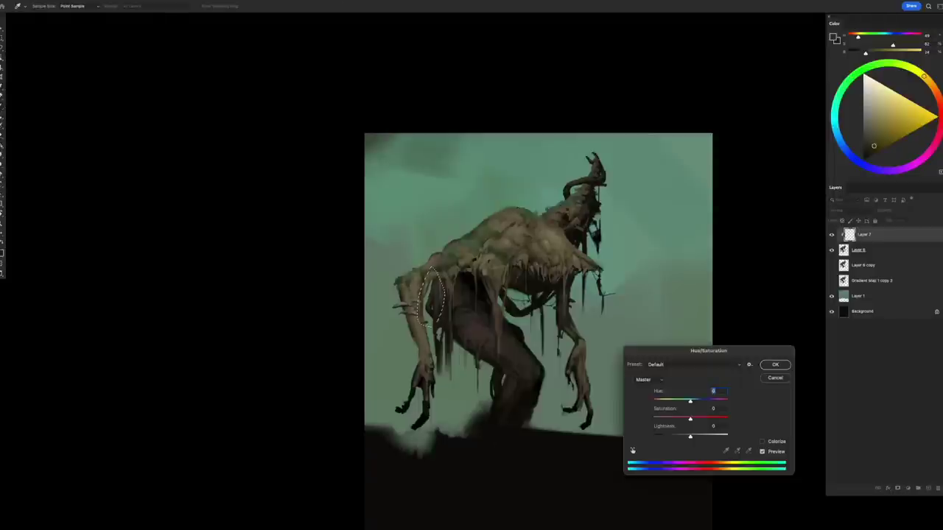
key(Return)
key(h)
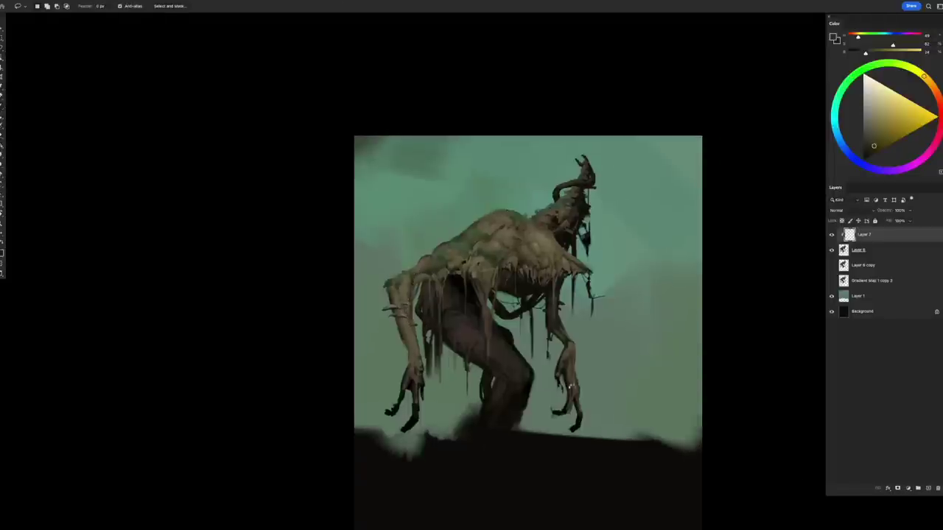
key(b)
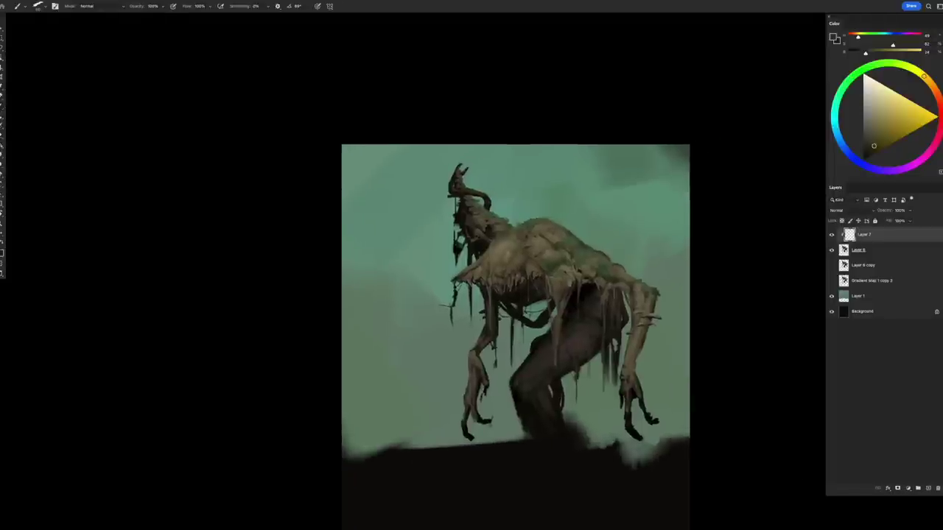
- Lasso the horned head and adjust its color on Layer 7 with Hue/Saturation
key(l)
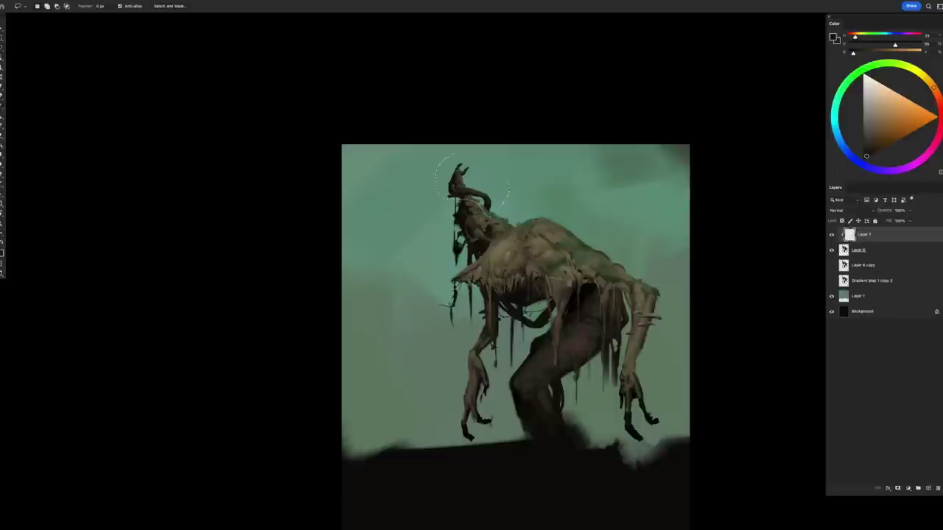
key(ctrl+u)
key(Return)
key(b)
- Add a new layer above Layer 7, paint dark strokes around the tendrils beside the near arm, and clean them up with the Eraser
key(ctrl+shift+alt+n)
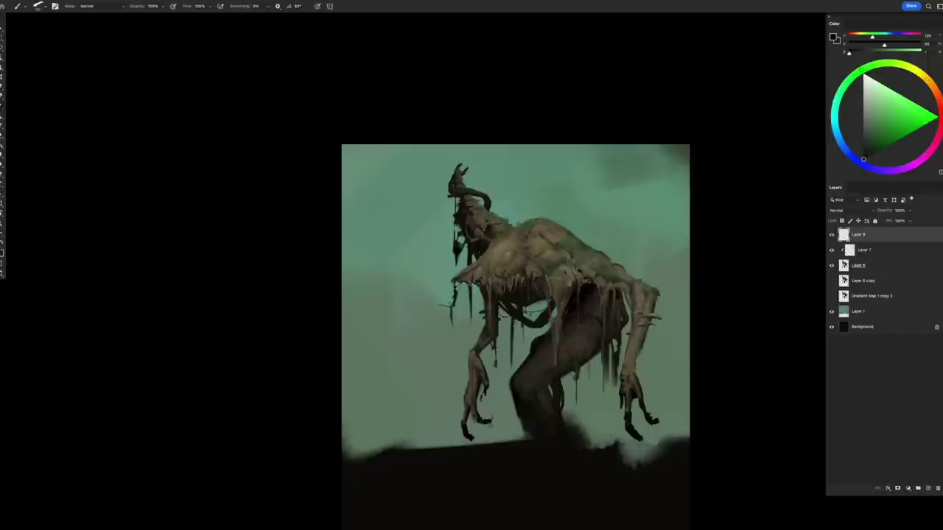
drag(617, 307, 623, 297)
key(d)
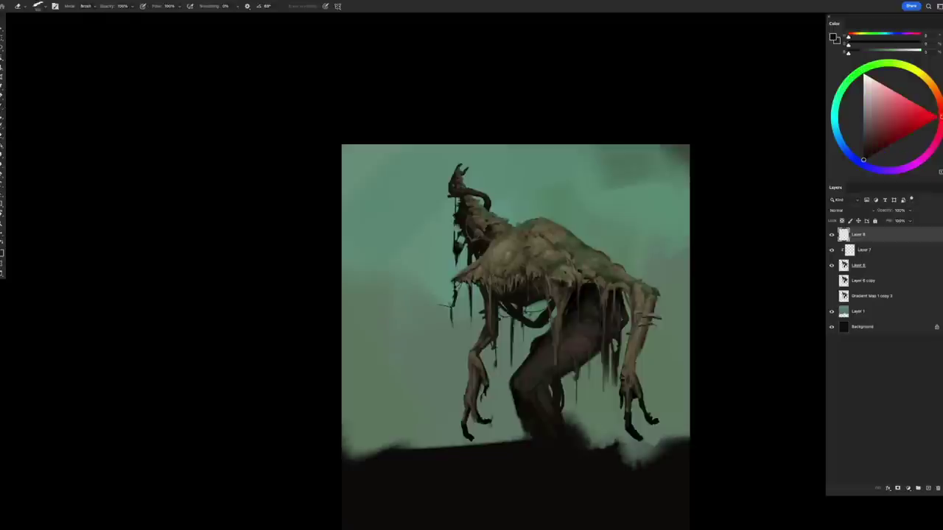
key(e)
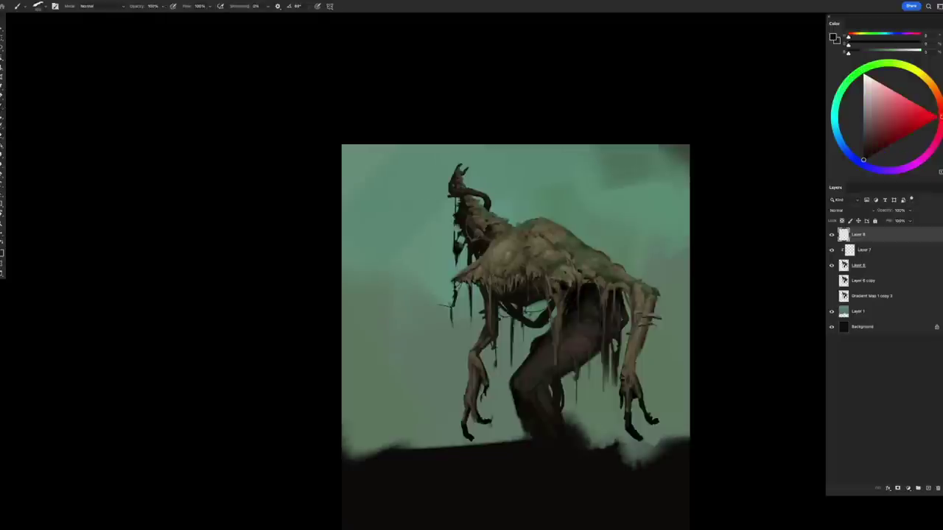
key(b)
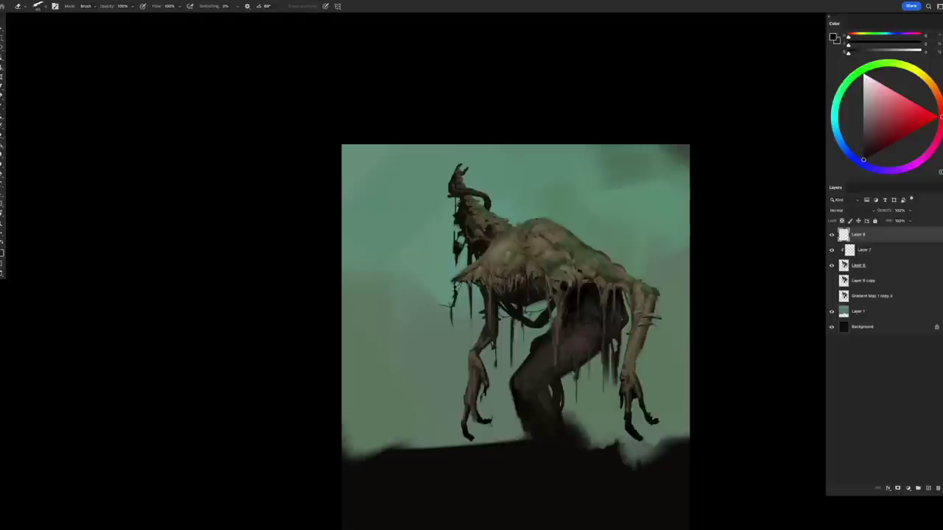
- Shade the near forearm with black on Layer 7, refine the edges with the Eraser, and flip the canvas horizontally
click(865, 250)
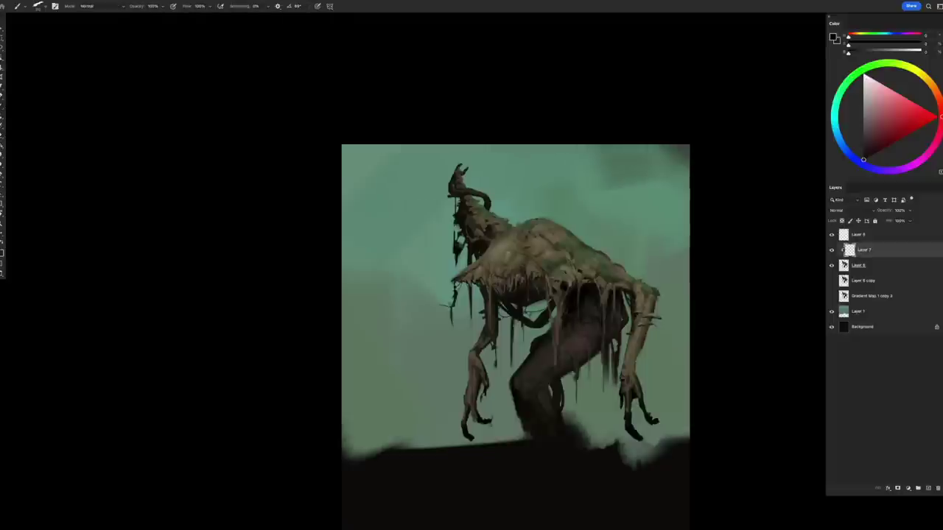
key(e)
key(b)
key(e)
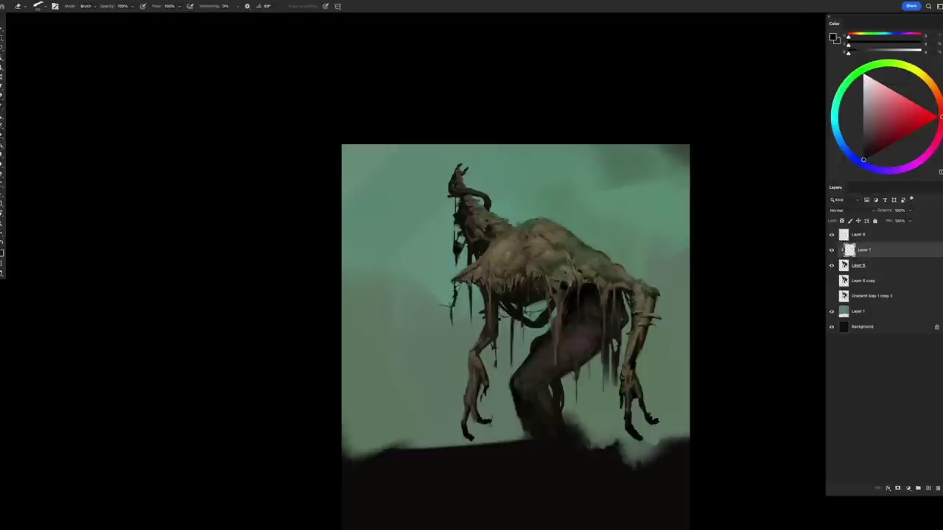
key(b)
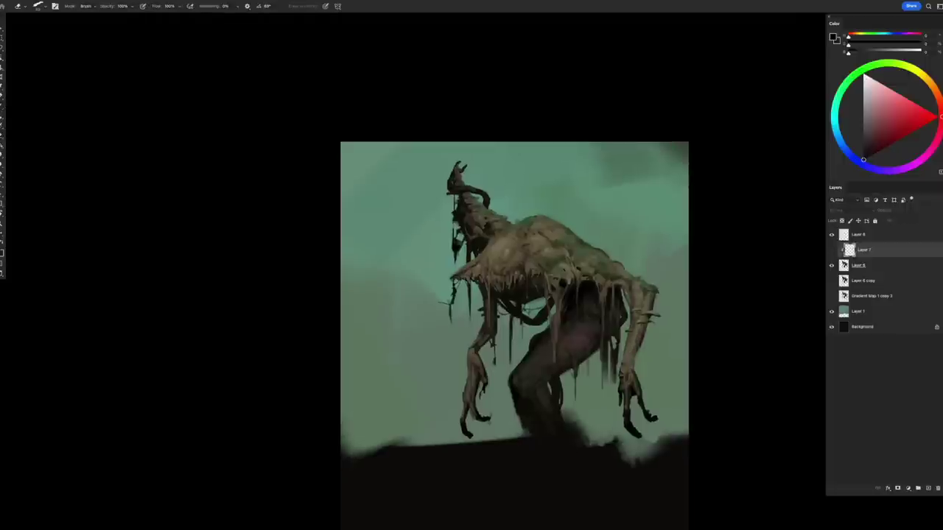
key(e)
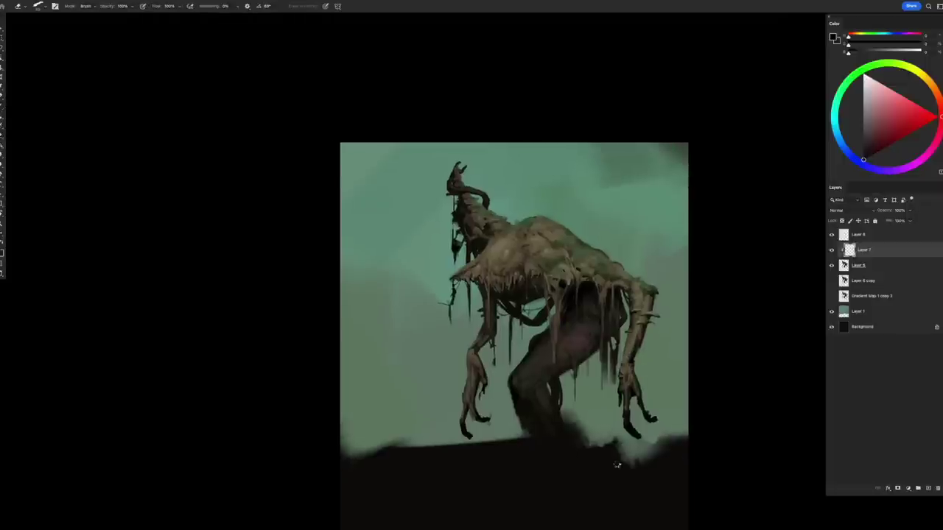
key(ctrl+shift+h)
key(b)
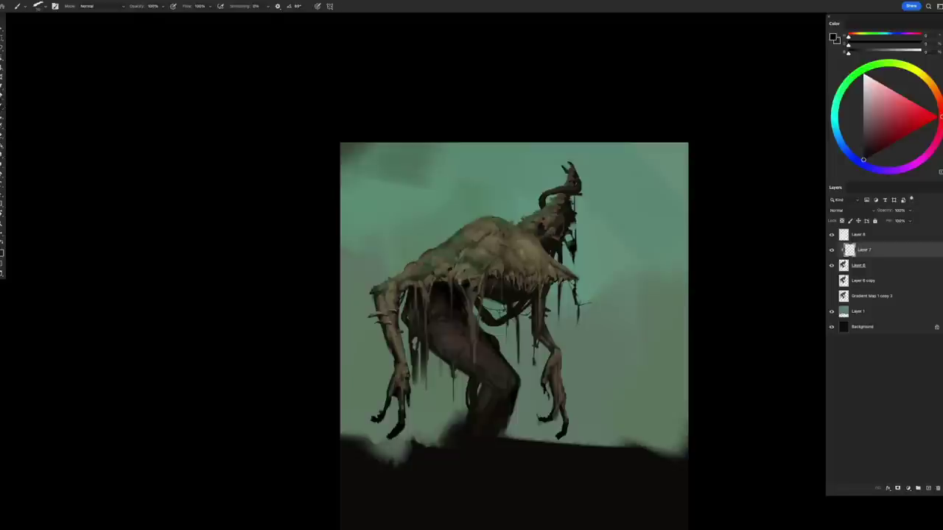
- Shade the far forearm on Layer 7 with a sampled dark brown, refine it with the Eraser, and flip the canvas horizontally
scroll(515, 335, up, 1)
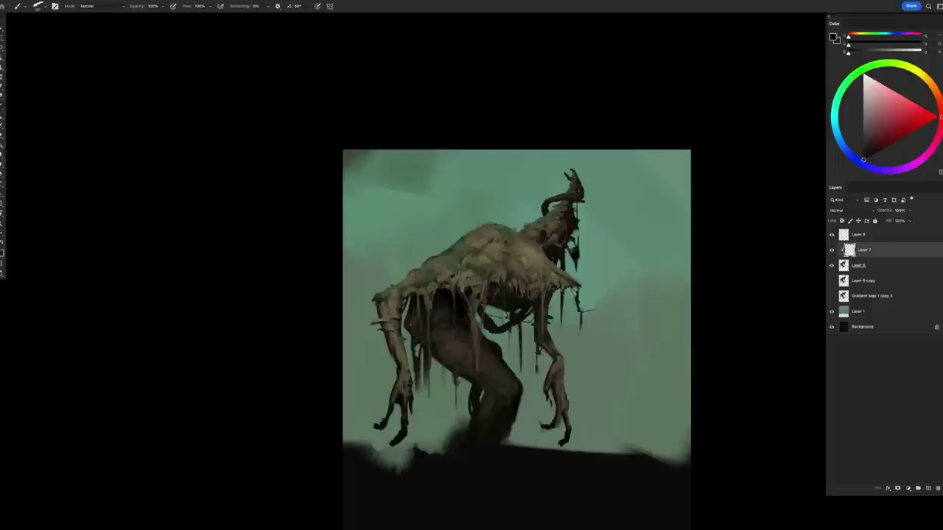
key(e)
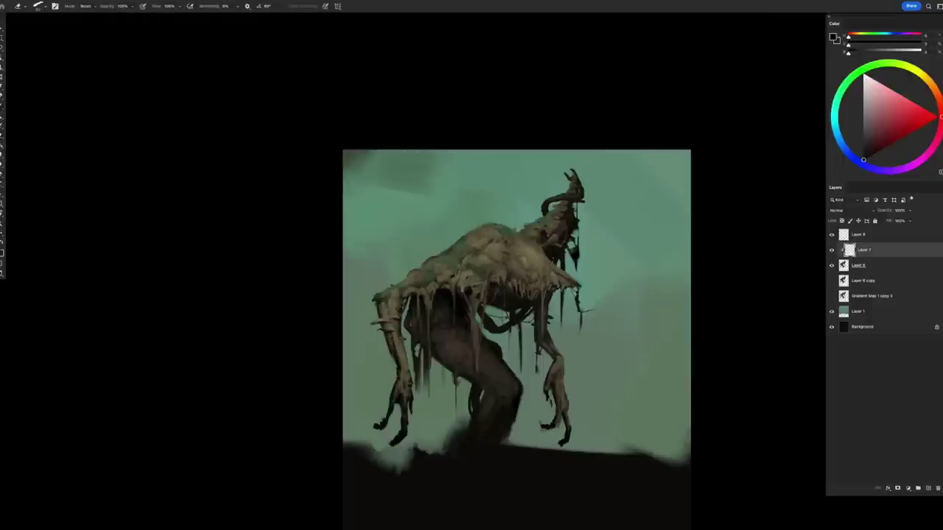
key(b)
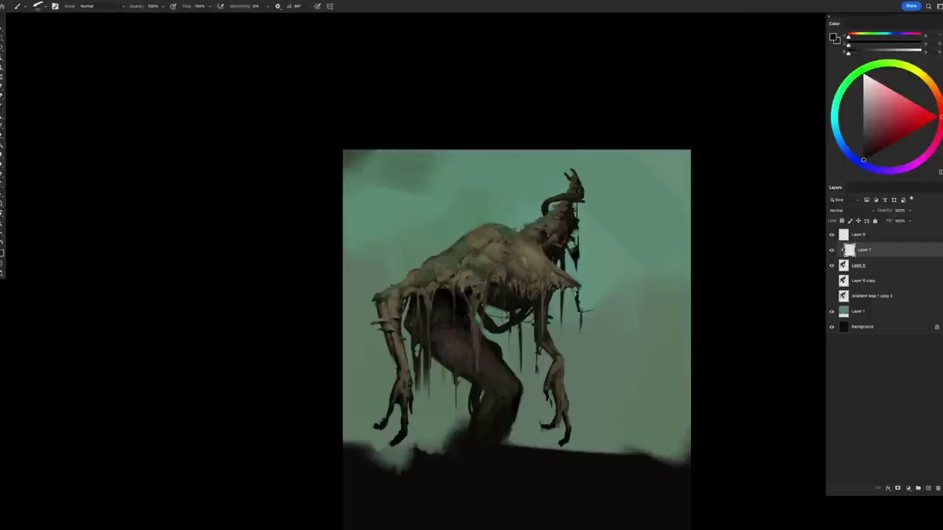
alt+click(383, 321)
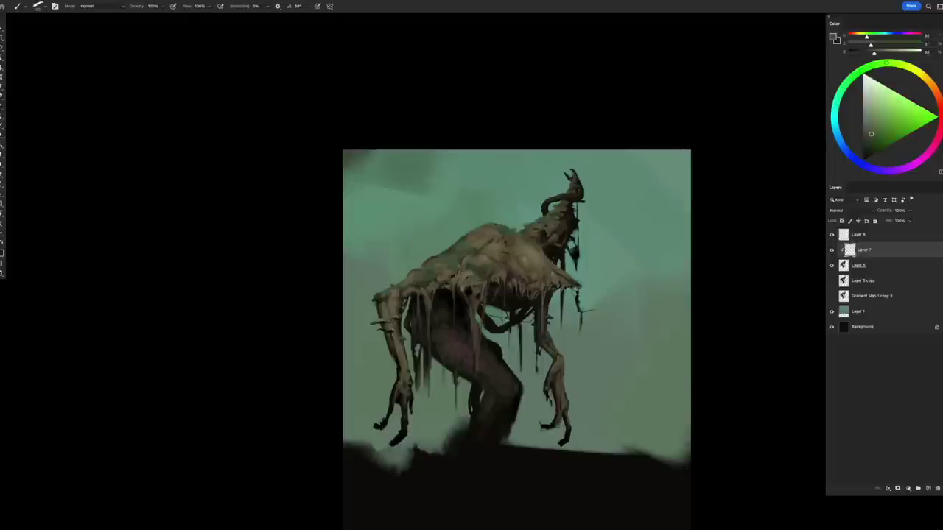
alt+click(548, 336)
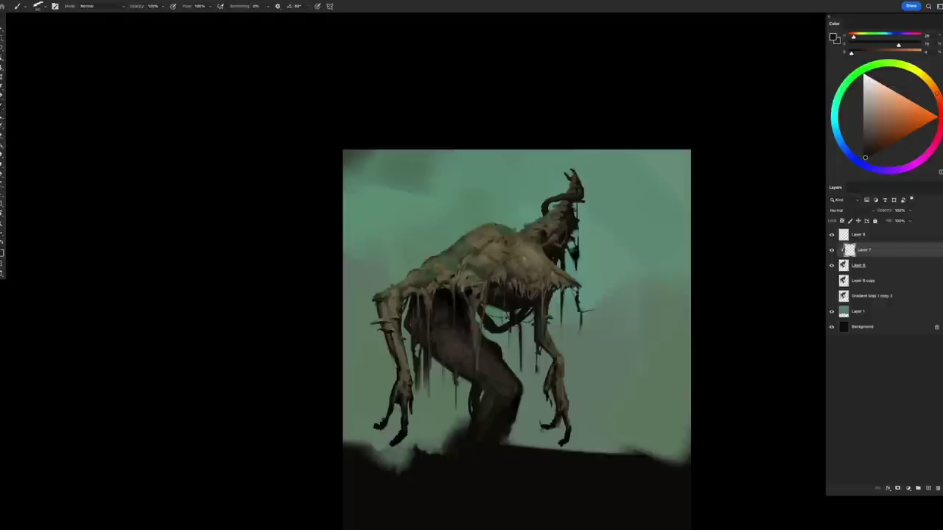
key(e)
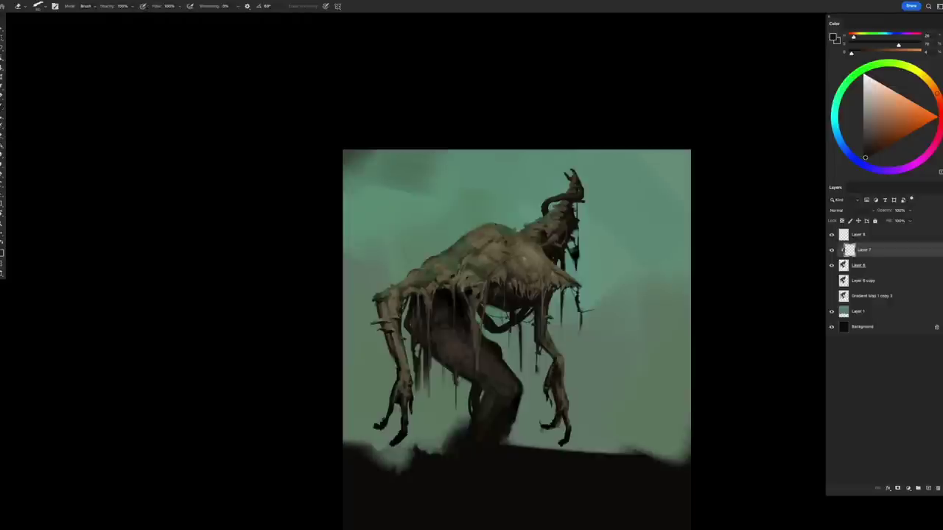
key(b)
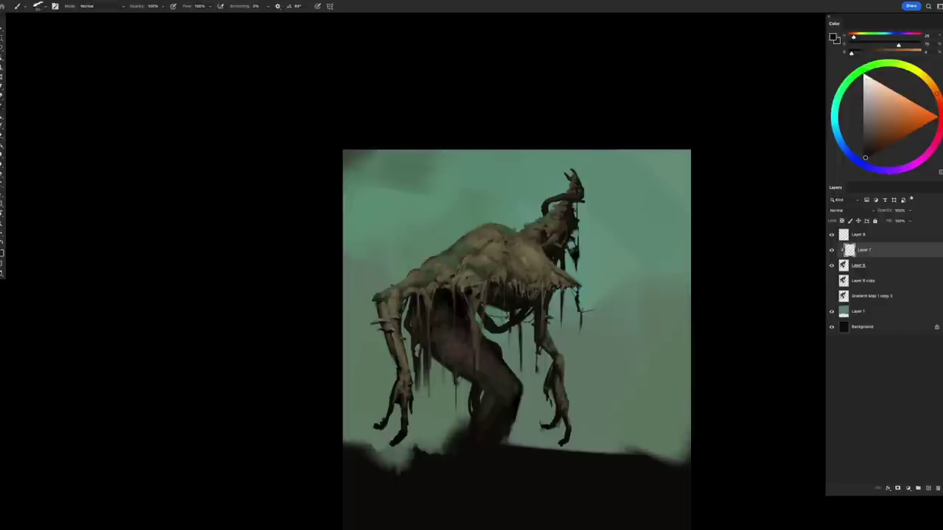
key(e)
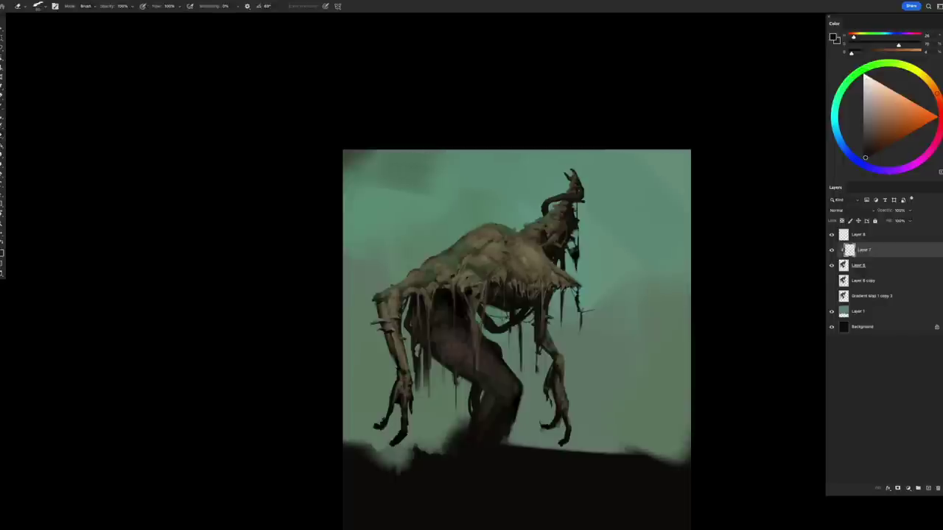
key(ctrl+shift+h)
key(b)
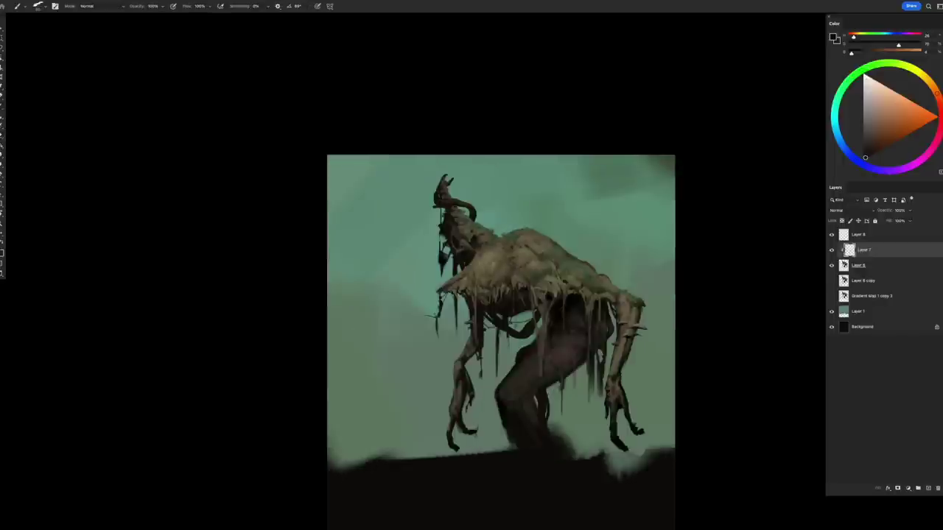
- Consolidate the upper paint layers with the creature layer, add a new clipped layer above it, and flip the canvas horizontally
key(Delete)
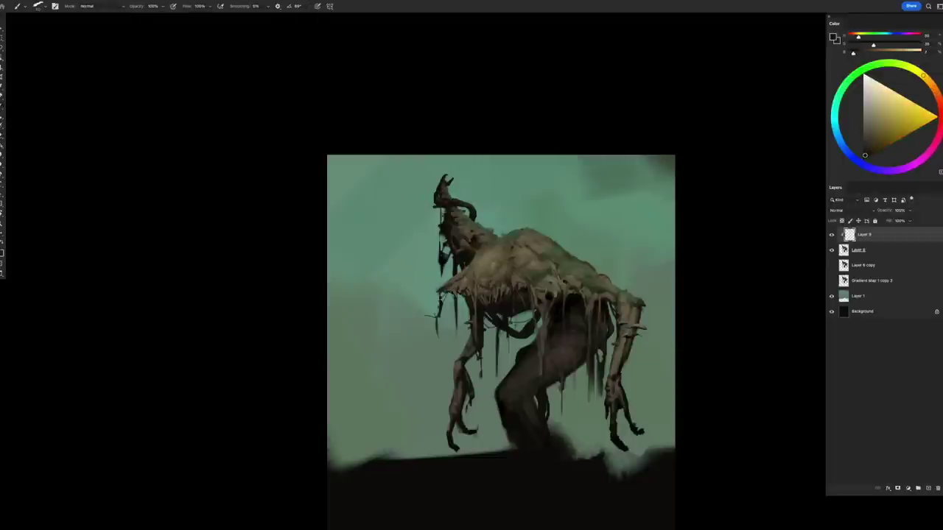
key(ctrl+shift+h)
scroll(579, 489, down, 2)
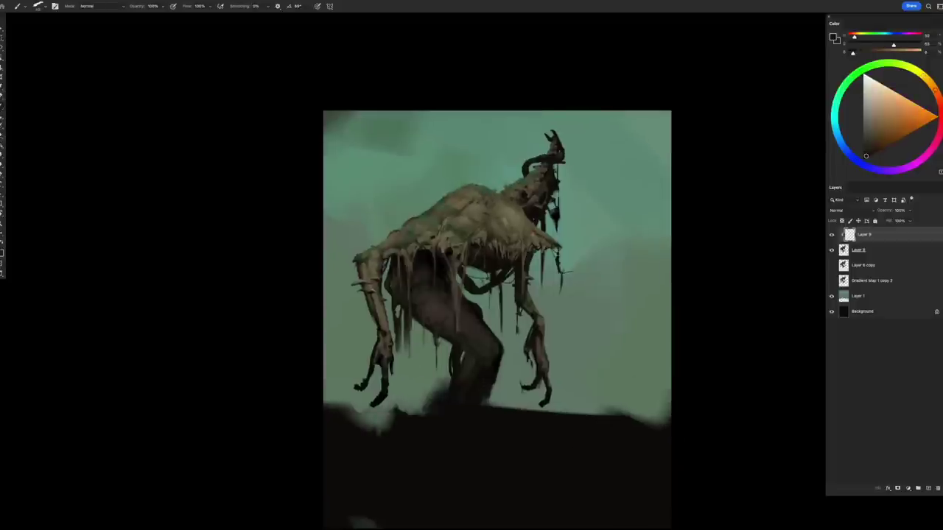
- Add a new layer and paint dark brown spikes on the lower leg and a curved tendril behind the thigh
key(ctrl+shift+alt+n)
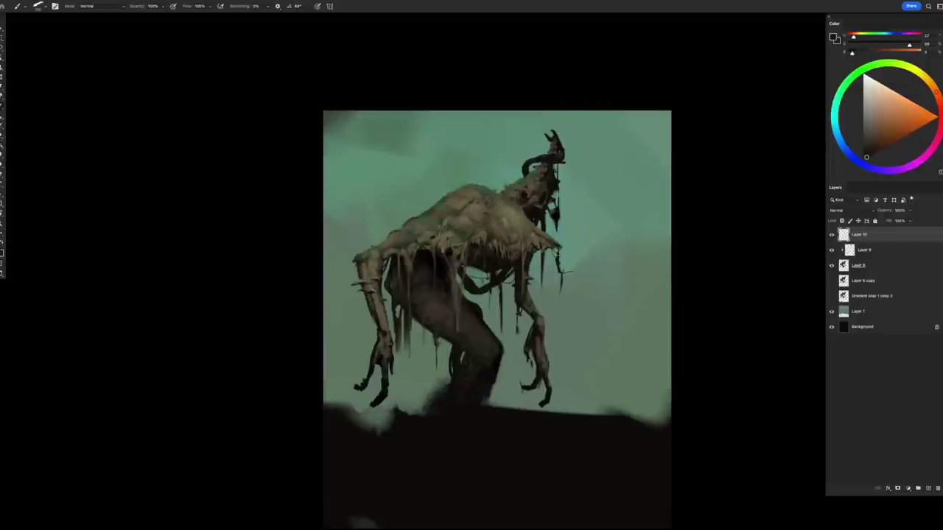
drag(441, 386, 446, 392)
drag(497, 375, 490, 405)
drag(416, 320, 449, 356)
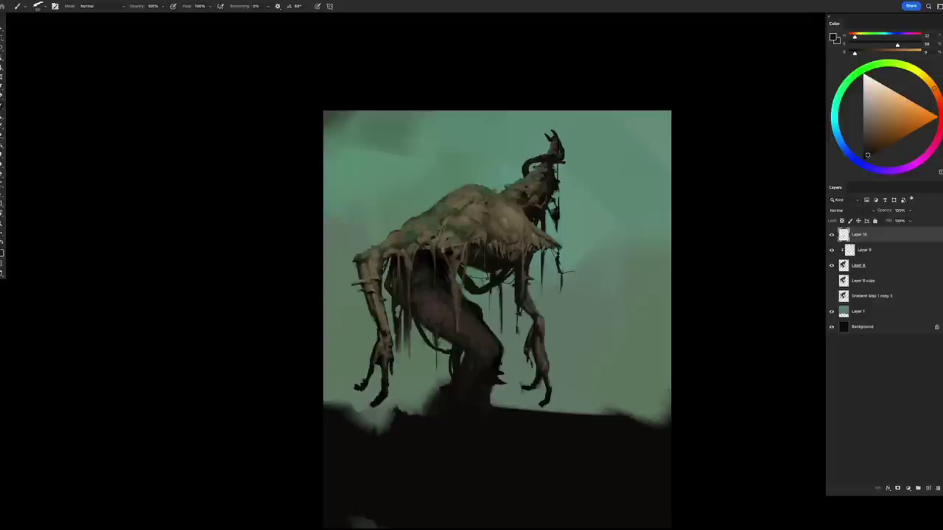
- Refine the lower-leg spikes and tendrils on Layer 10 with a dark orange-brown, checking the composition in the flipped canvas view
key(h)
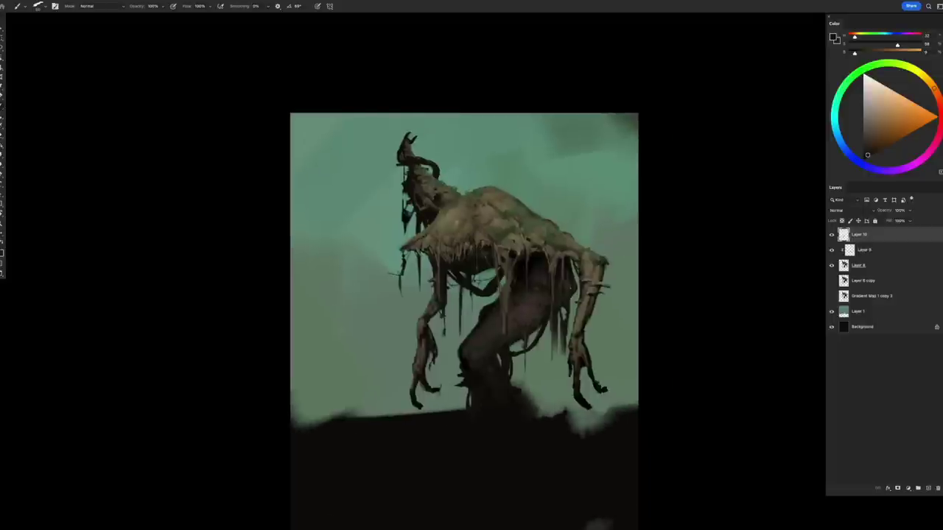
click(870, 140)
click(866, 149)
drag(936, 88, 915, 69)
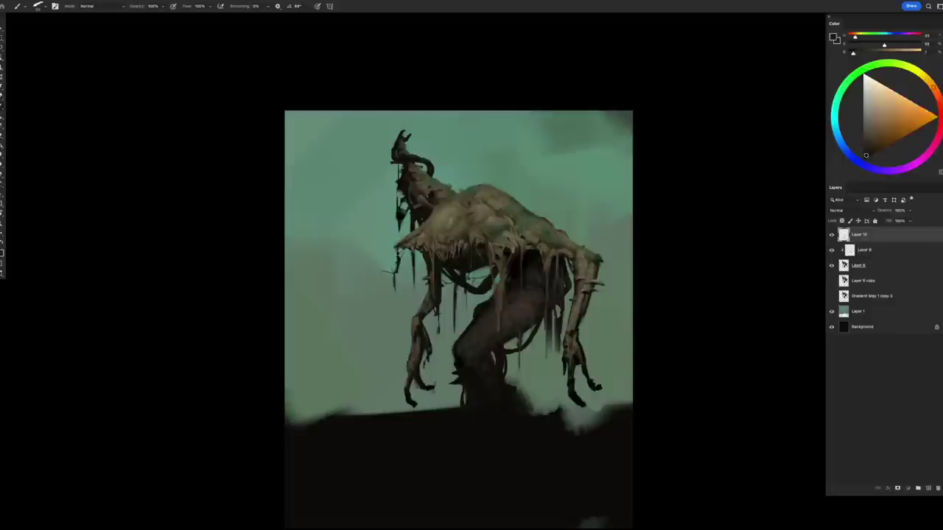
key(h)
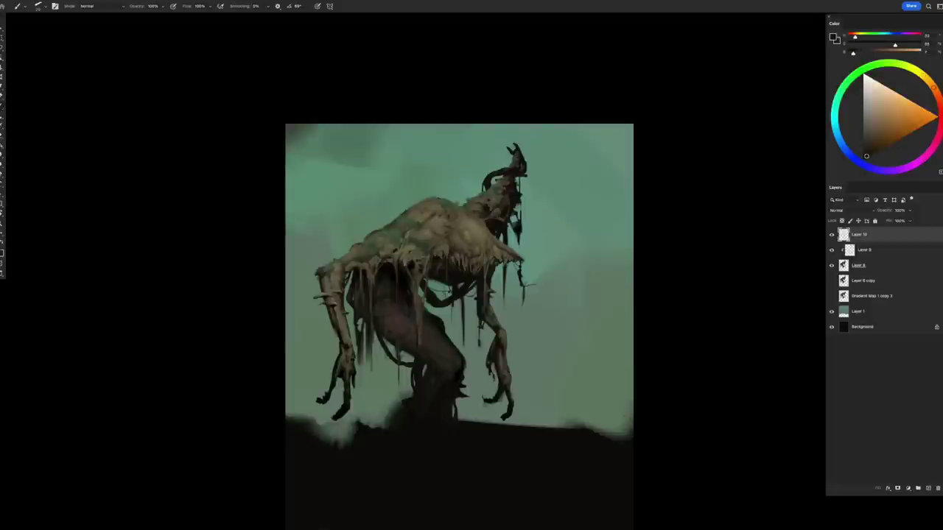
- Merge Layer 10, the clipped Layer 9 and the creature layer into one layer
key(alt+shift+bracketleft)
key(alt+shift+bracketleft)
key(ctrl+e)
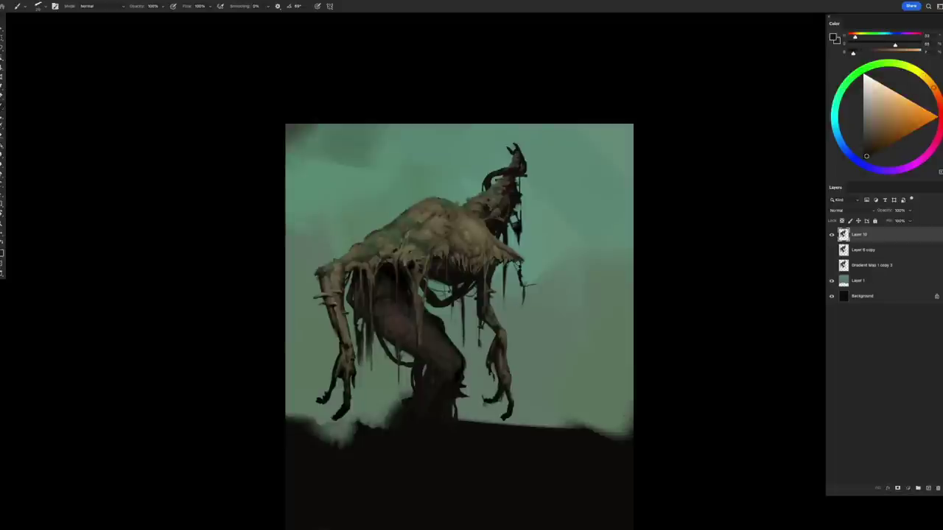
key(z)
scroll(467, 309, down, 2)
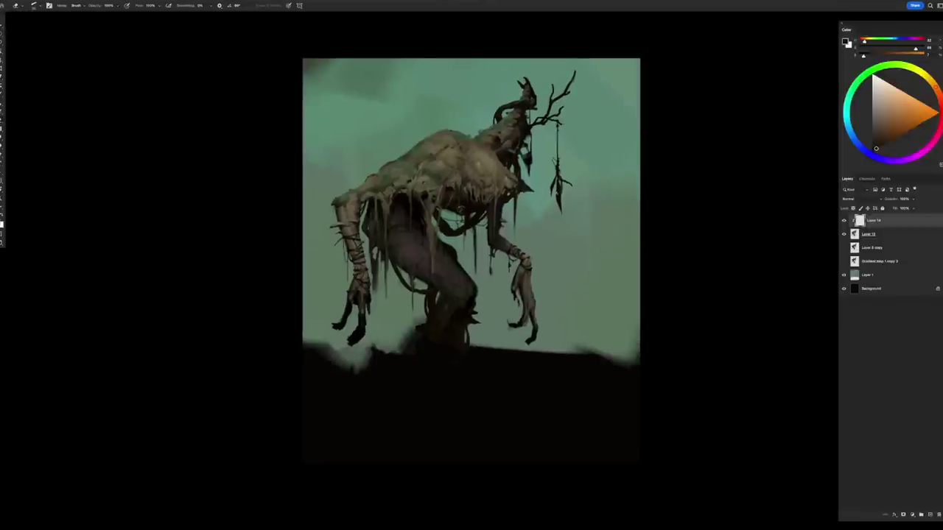
- Merge the clipped Layer 14 into the creature layer, add a fresh clipped layer above it, and pick a dark muted brown
key(b)
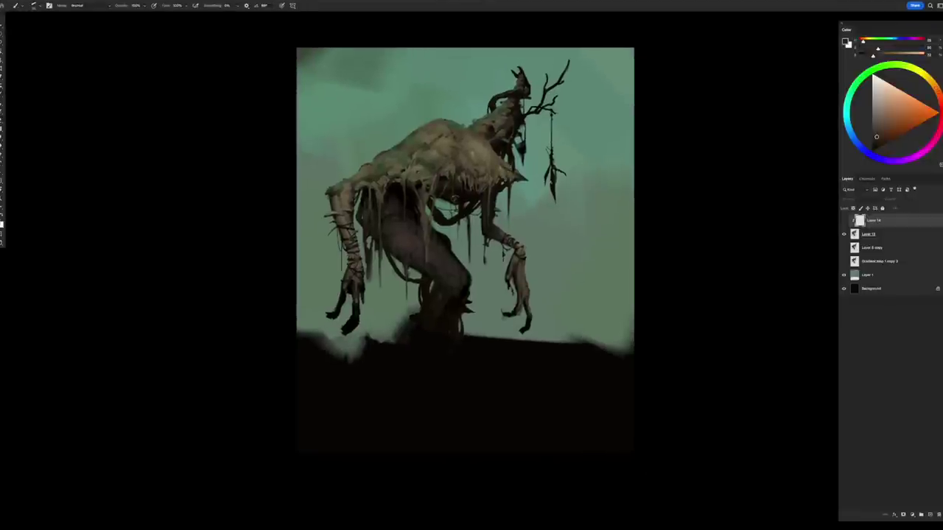
key(ctrl+e)
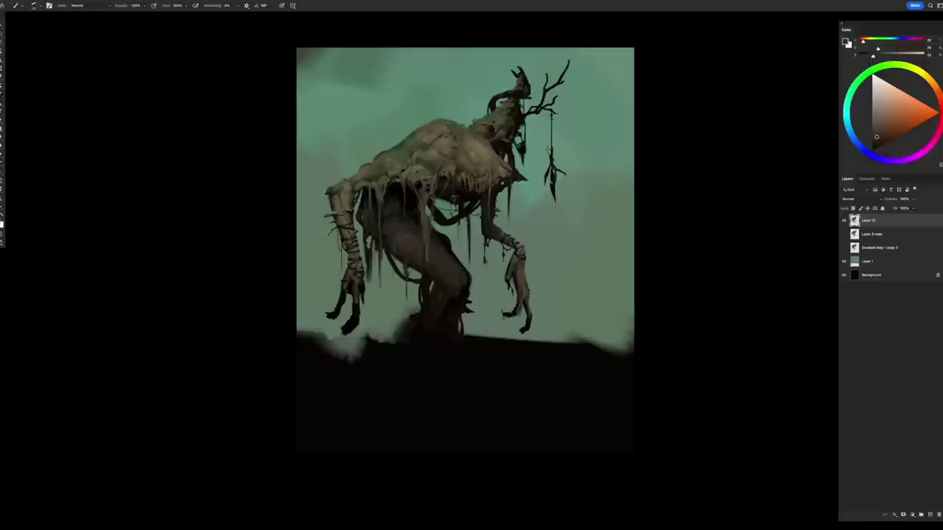
key(ctrl+shift+alt+n)
key(ctrl+minus)
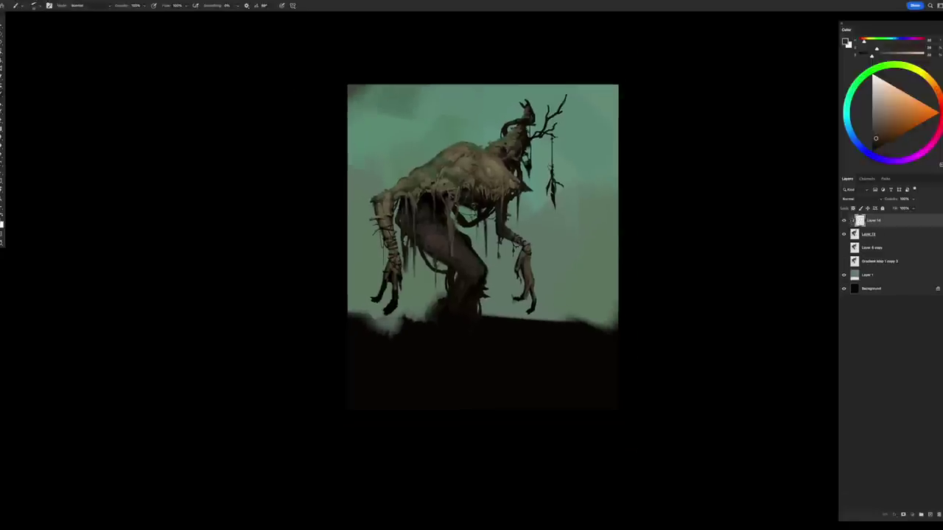
click(876, 138)
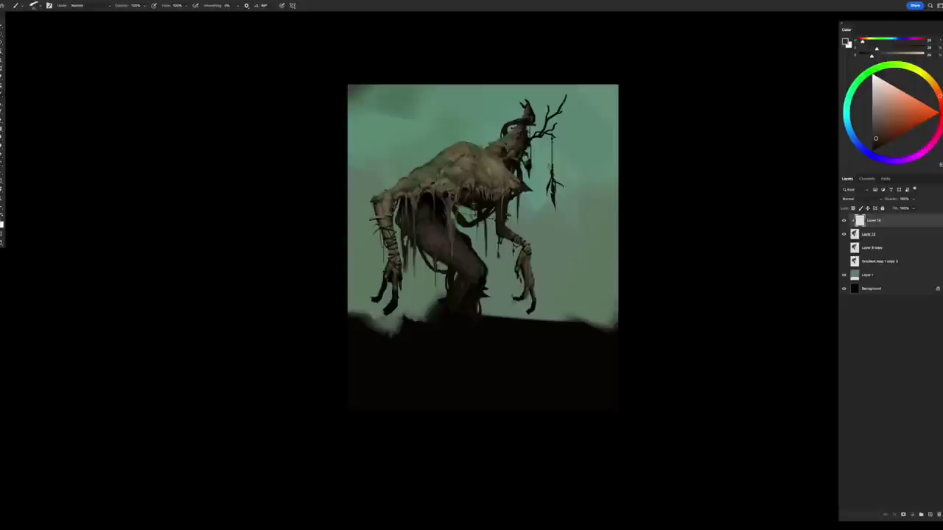
- Paint dark muted brown haze over the lower legs and ground on Layer 14, unclip it and set its blend mode to Lighten
drag(446, 313, 477, 309)
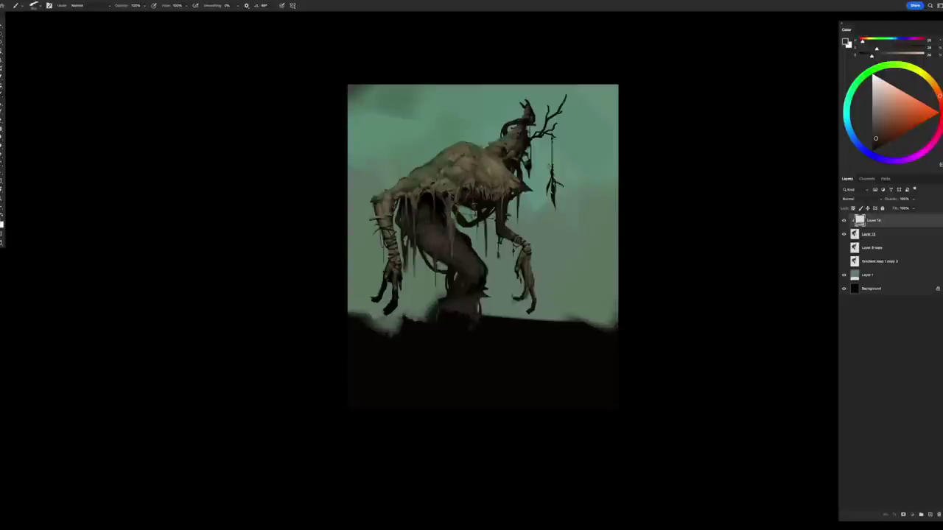
click(851, 199)
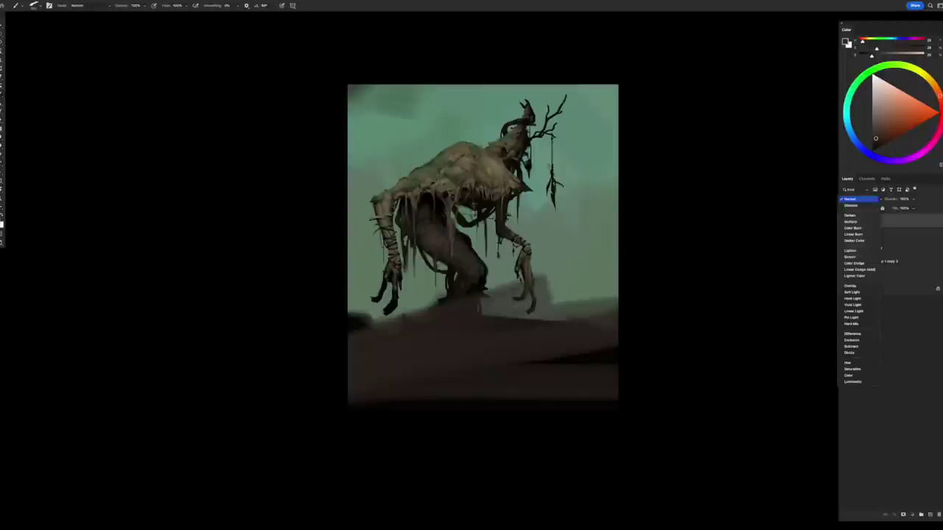
click(850, 251)
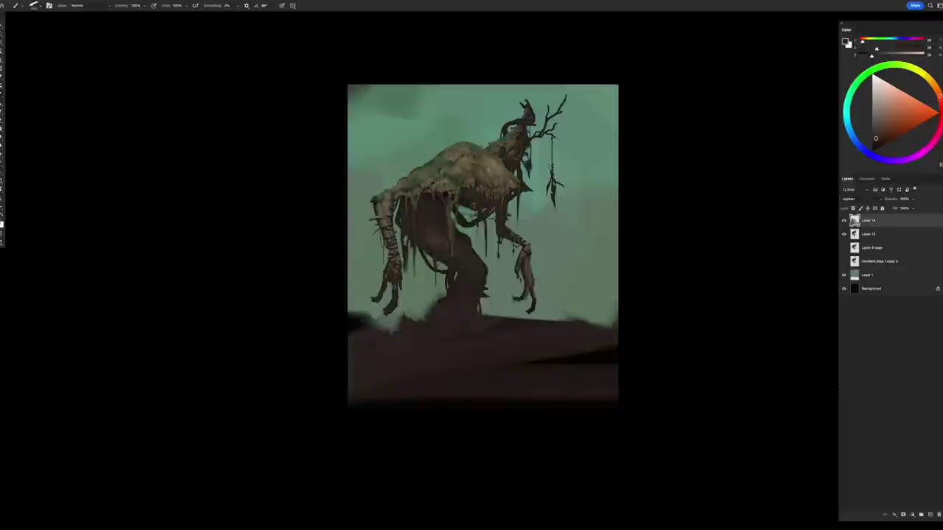
- Cover the whole canvas with dark brown on Layer 14 and lower the layer's lightness to -54 with Hue/Saturation
drag(479, 368, 532, 384)
key(ctrl+z)
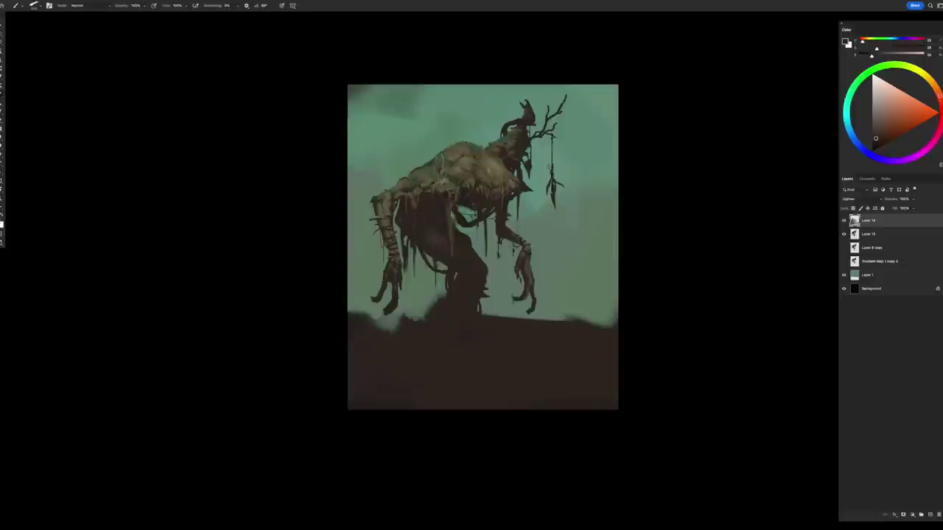
drag(468, 201, 472, 210)
key(ctrl+u)
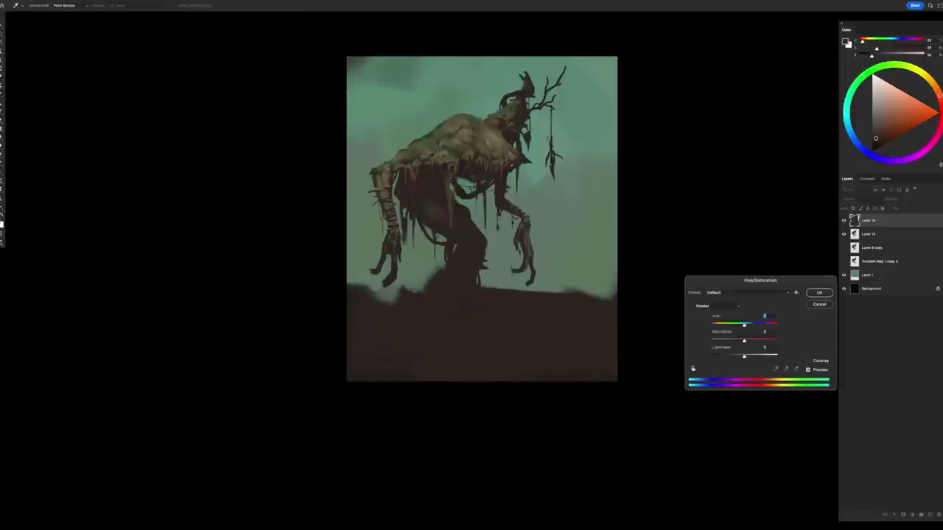
drag(744, 357, 727, 357)
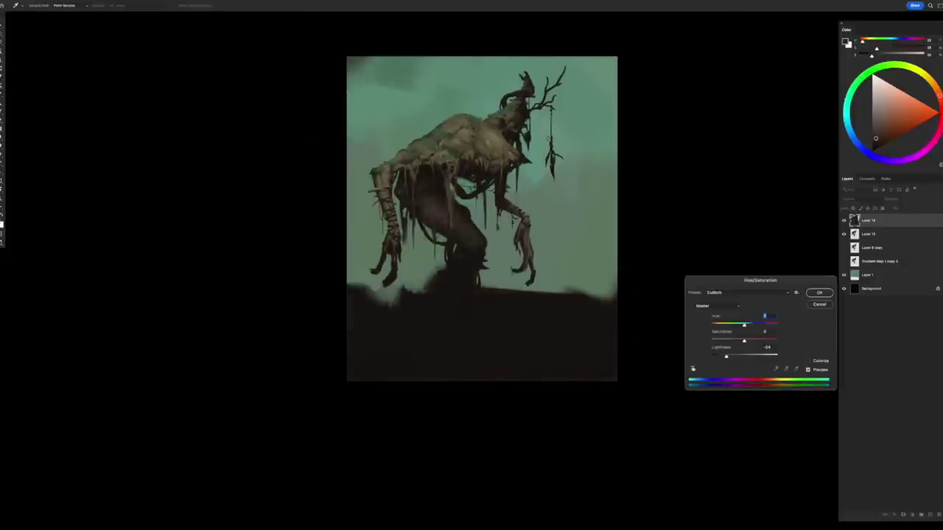
click(819, 292)
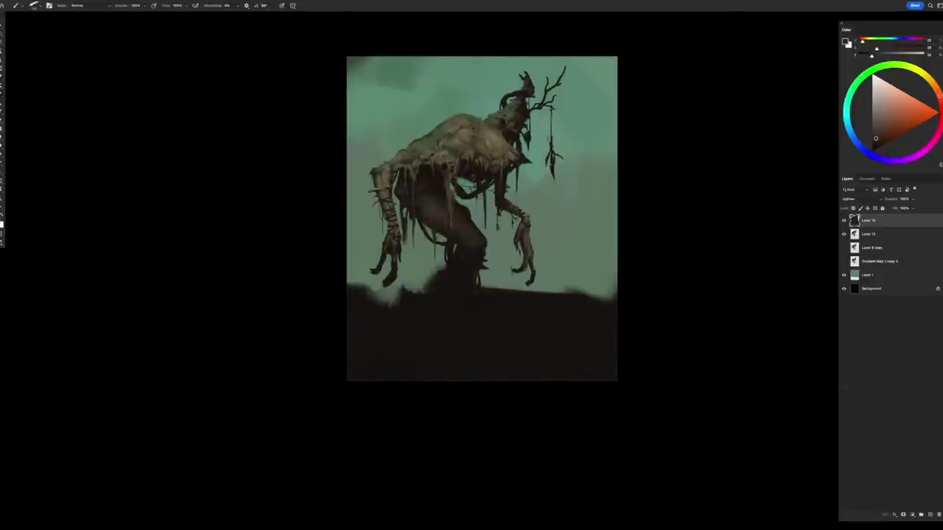
- Erase the dark haze on Layer 14 from the creature's chest, shoulder and neck
scroll(479, 221, up, 1)
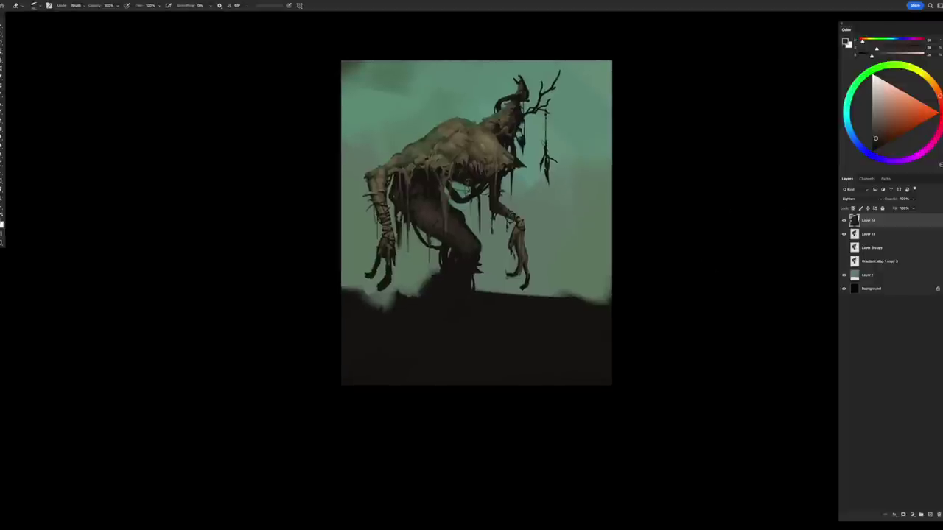
right_click(495, 168)
double_click(537, 308)
drag(516, 164, 507, 130)
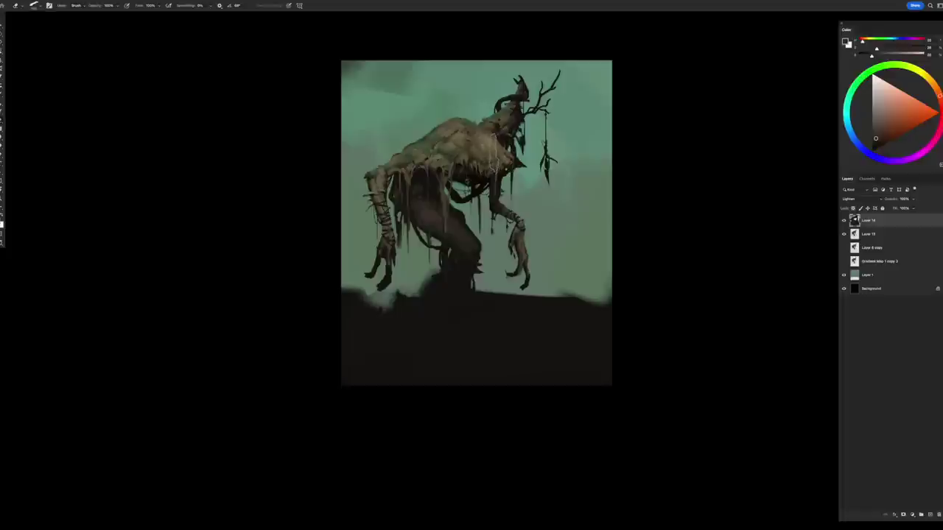
- Refill Layer 14 with the dark muted brown, erase it over the mossy back, near arm and thigh, and flip the canvas view
key(b)
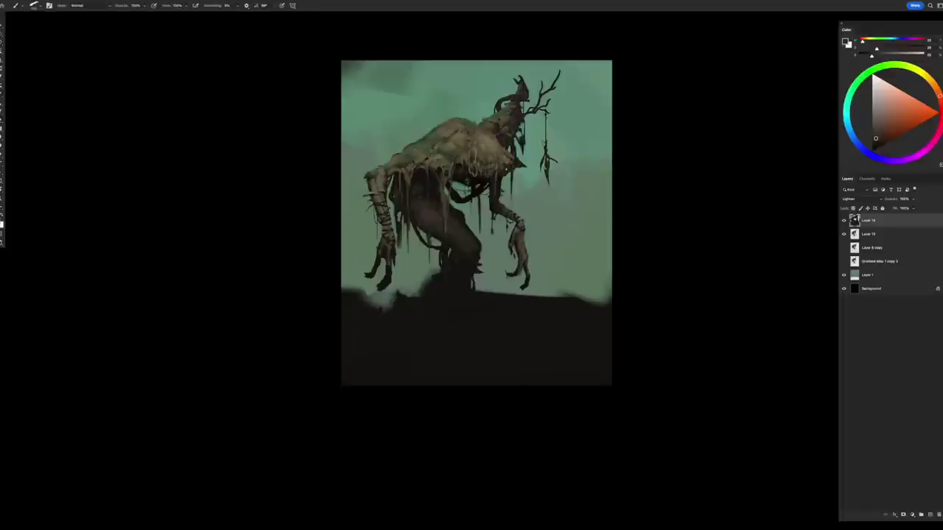
key(alt+BackSpace)
key(e)
mouse_move(454, 160)
mouse_down()
mouse_move(471, 177)
mouse_move(509, 169)
mouse_up()
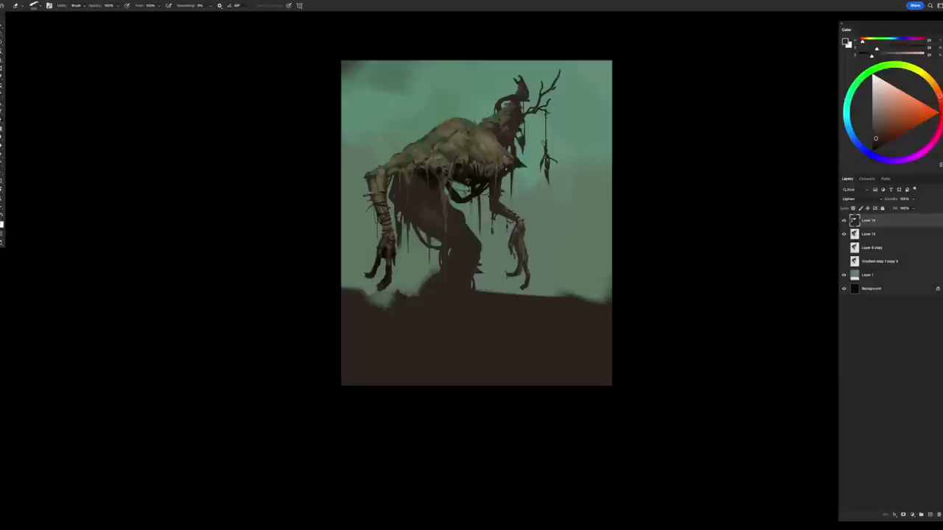
drag(409, 177, 393, 191)
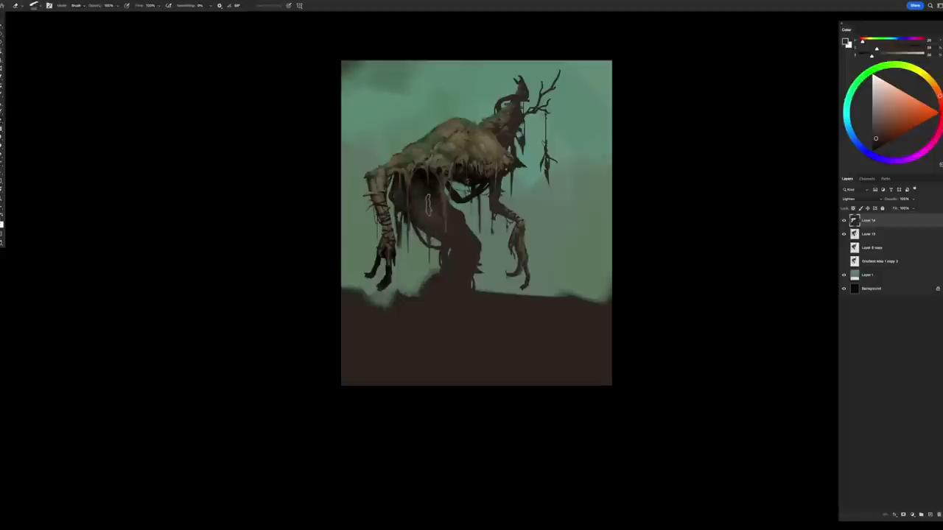
key(b)
key(e)
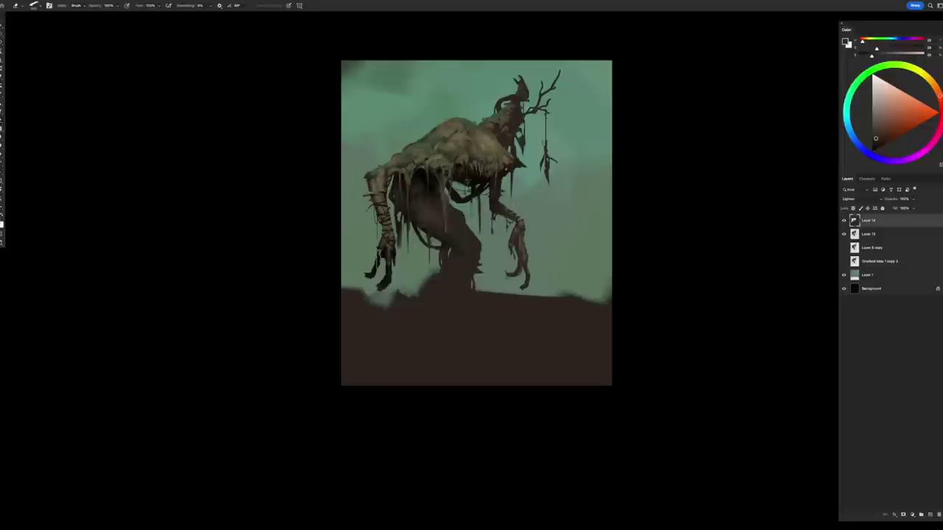
key(b)
key(e)
key(ctrl+shift+h)
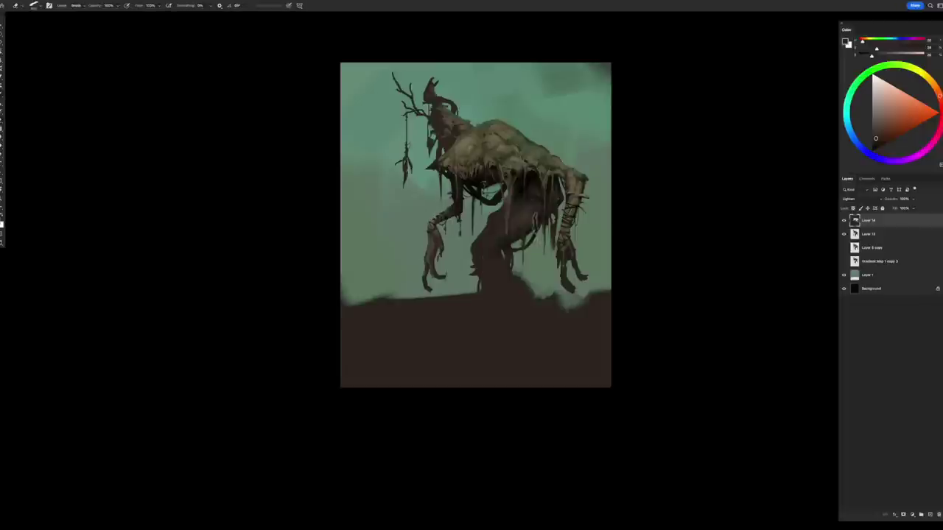
- Refine the haze on Layer 14 in the flipped view, clearing it from the neck, chest and near arm
key(b)
scroll(531, 238, up, 2)
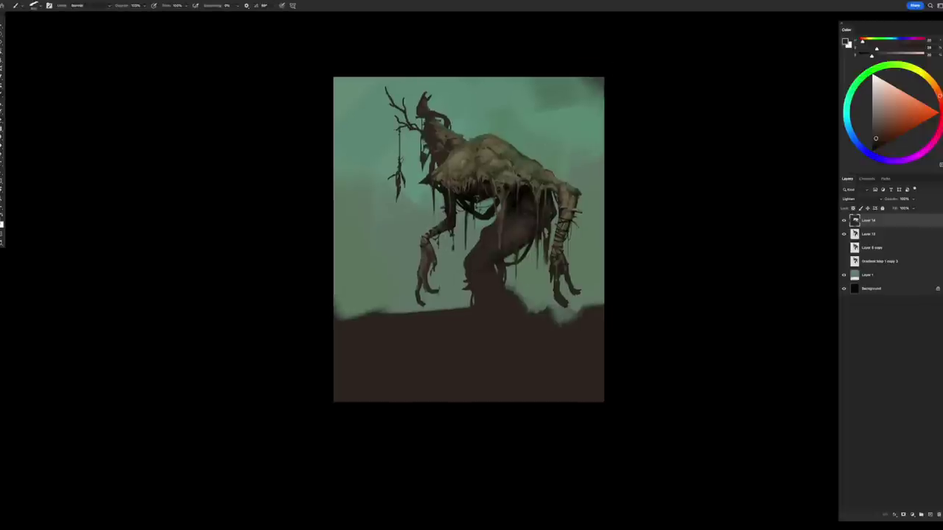
key(e)
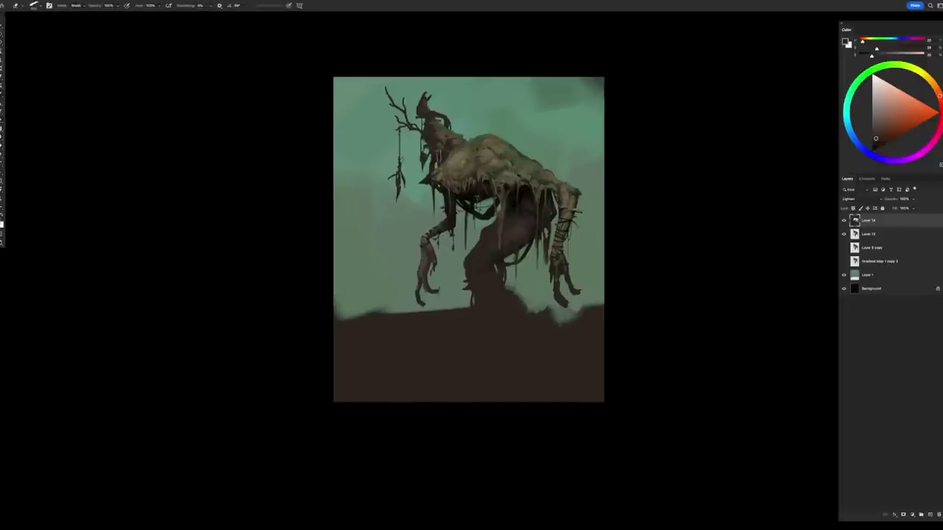
drag(436, 159, 448, 185)
key(b)
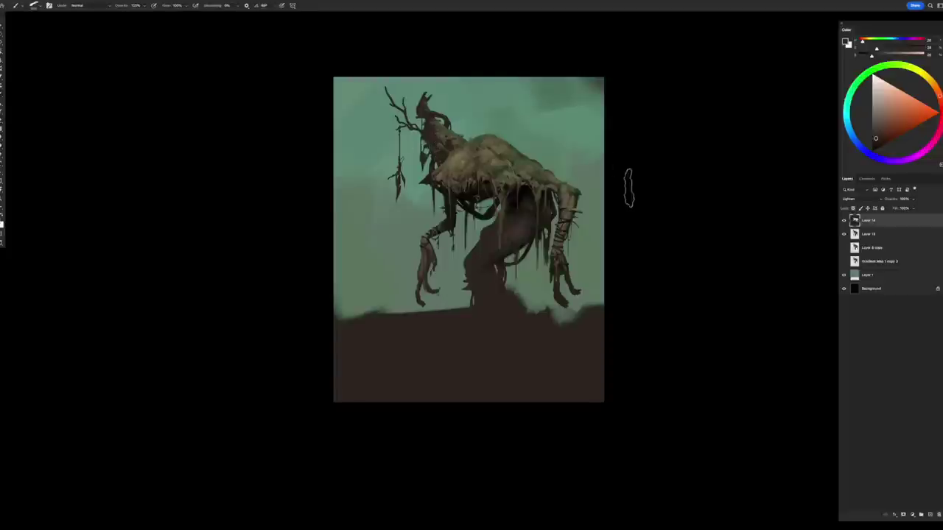
drag(564, 271, 562, 233)
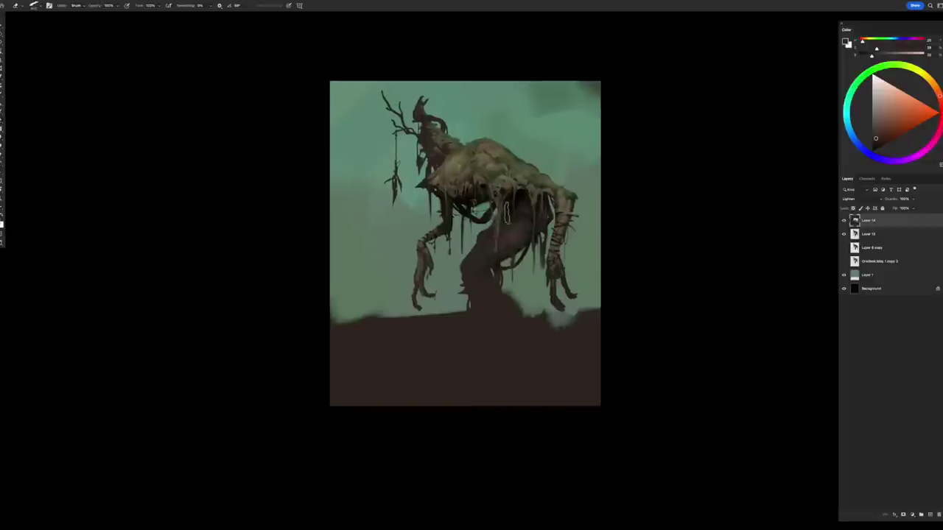
- Check the composition at thumbnail size and reduce Layer 14's opacity to 80%
key(z)
key(ctrl+minus)
key(ctrl+minus)
key(ctrl+minus)
key(b)
drag(917, 208, 901, 207)
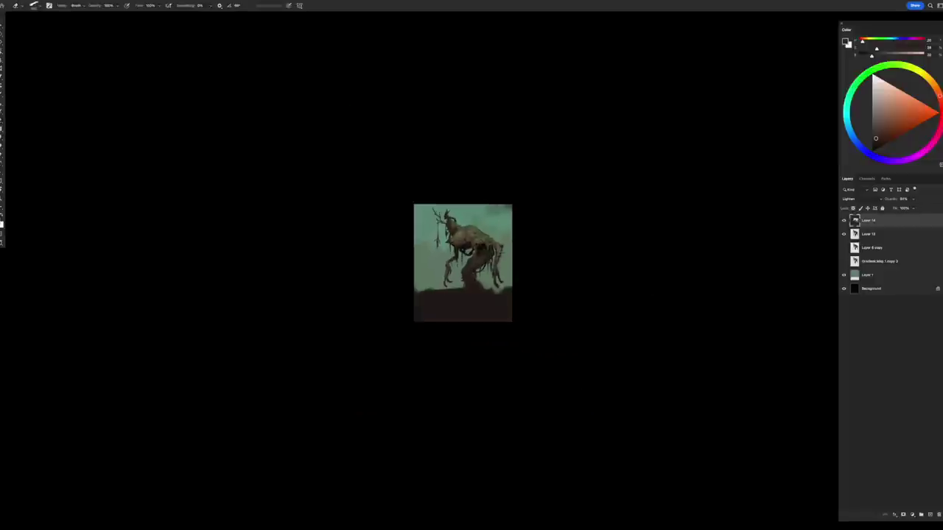
- Clip Layer 14 to the creature layer, place copies of it around Layer 1, and merge Layer 1 with the copy beneath
drag(872, 221, 873, 271)
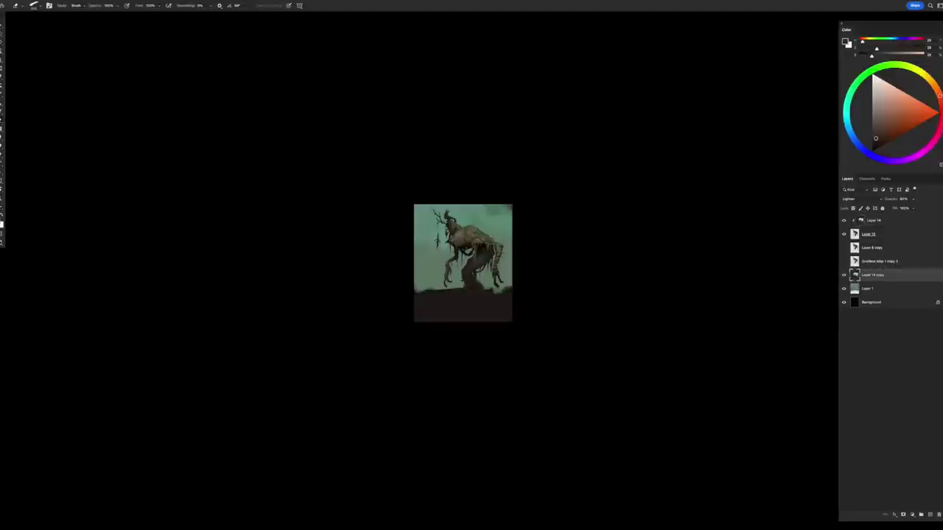
click(873, 288)
drag(872, 288, 873, 273)
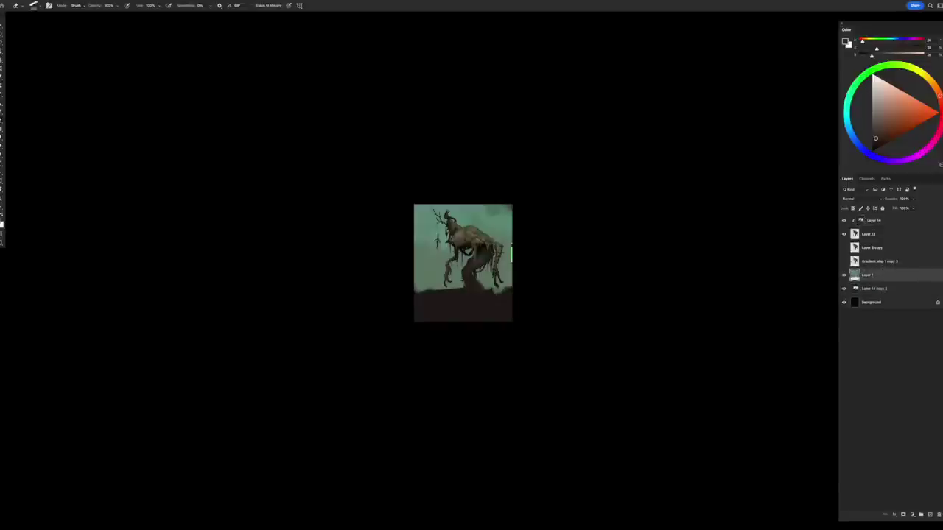
key(ctrl+e)
- Try a different opacity on the clipped Layer 14, and undo the merge of Layer 1 with the haze copy
click(873, 221)
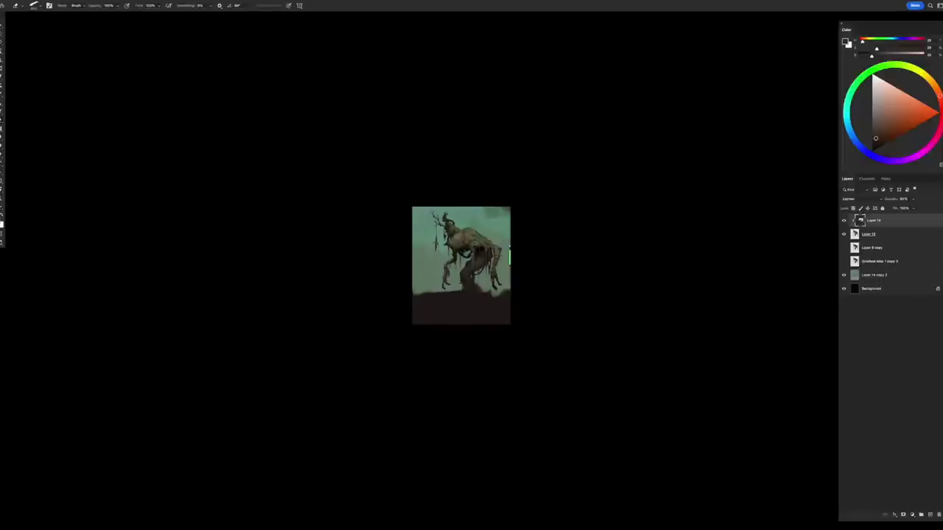
drag(914, 199, 912, 207)
drag(906, 210, 914, 210)
key(ctrl+z)
key(ctrl+z)
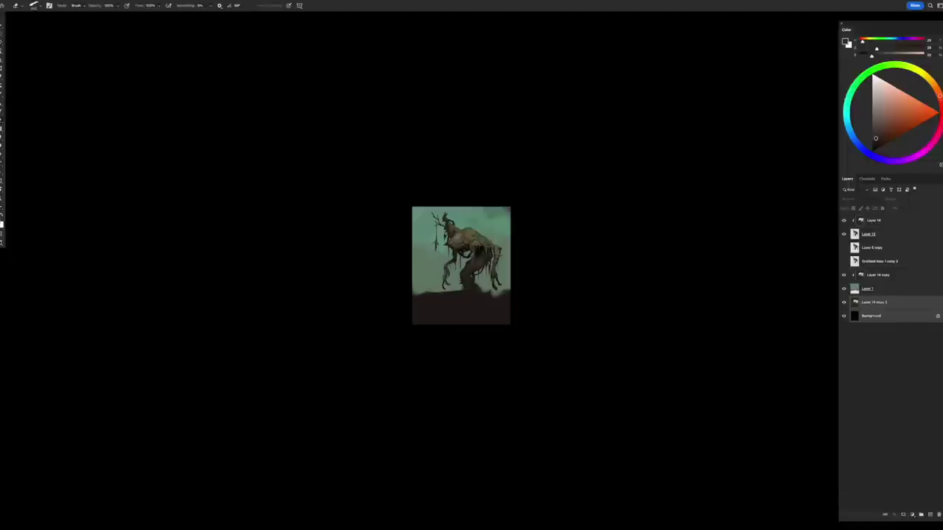
- Merge Layer 1 and the two Layer 14 copies into the Background, keeping the creature and its clipped haze separate
key(ctrl+z)
key(ctrl+z)
key(ctrl+z)
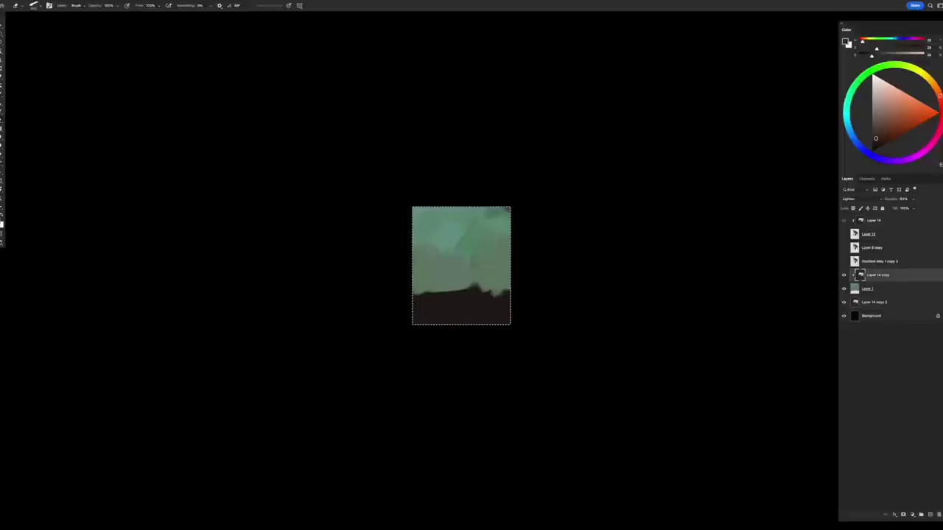
key(ctrl+z)
key(ctrl+z)
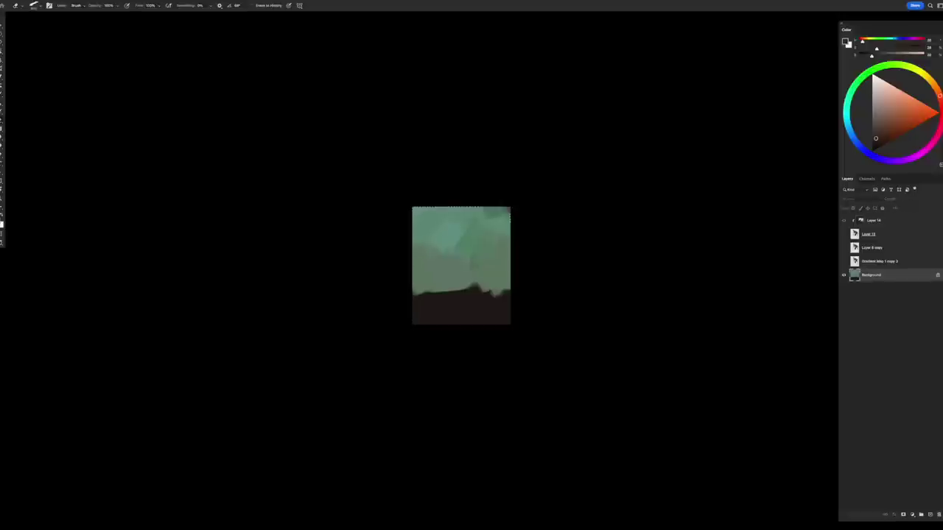
key(ctrl+z)
key(ctrl+z)
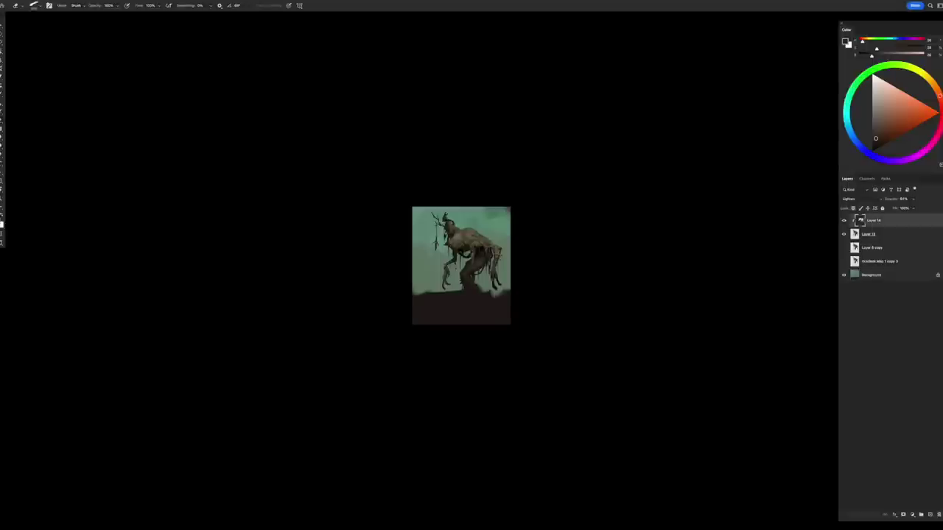
- Restore the unflipped canvas view, merge the clipped Layer 14 into the creature layer, and remove the hidden older layers
key(ctrl+shift+h)
scroll(472, 265, up, 5)
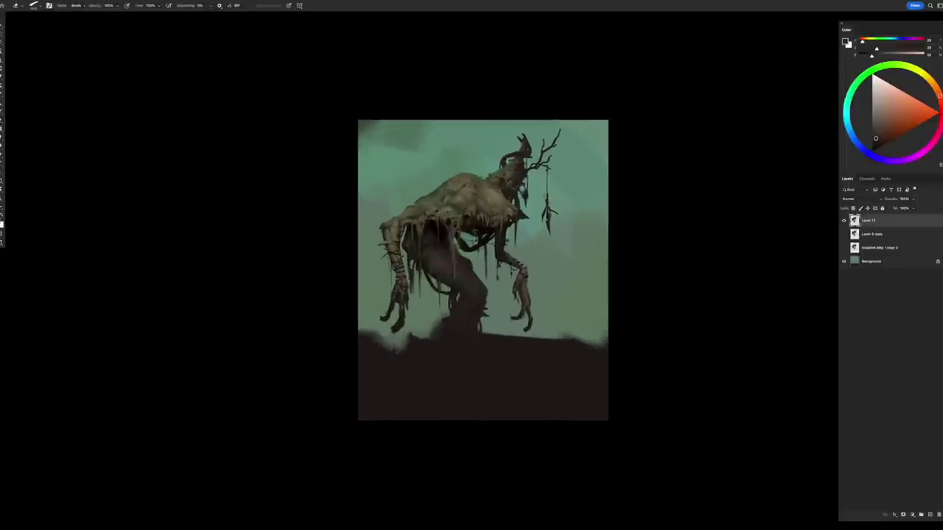
key(ctrl+e)
key(ctrl+e)
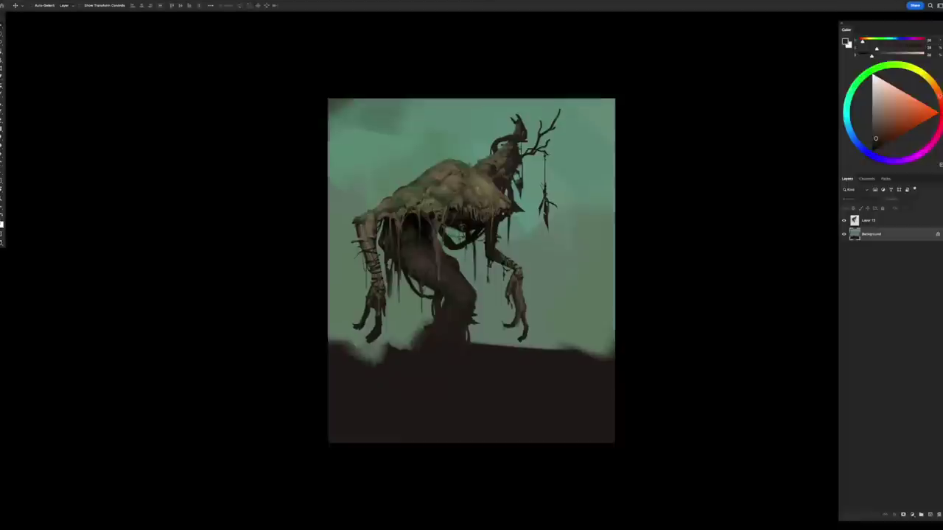
- Duplicate the creature layer as a hidden backup and switch the color picker from the color wheel to RGB sliders
key(ctrl+j)
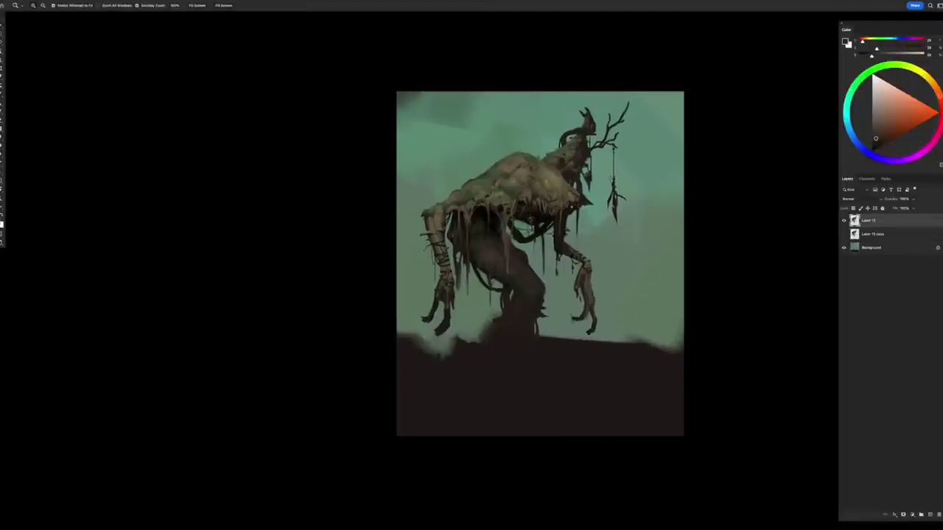
scroll(609, 215, up, 2)
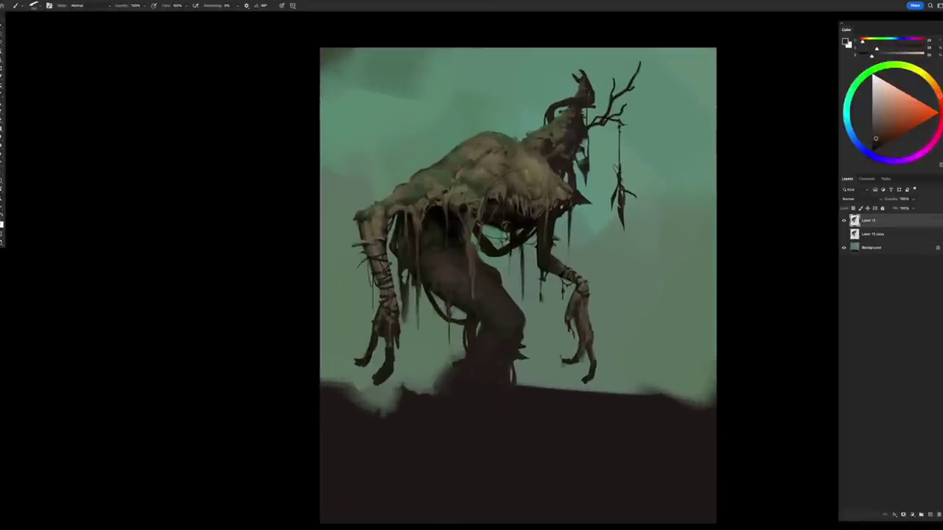
scroll(378, 246, up, 2)
click(938, 29)
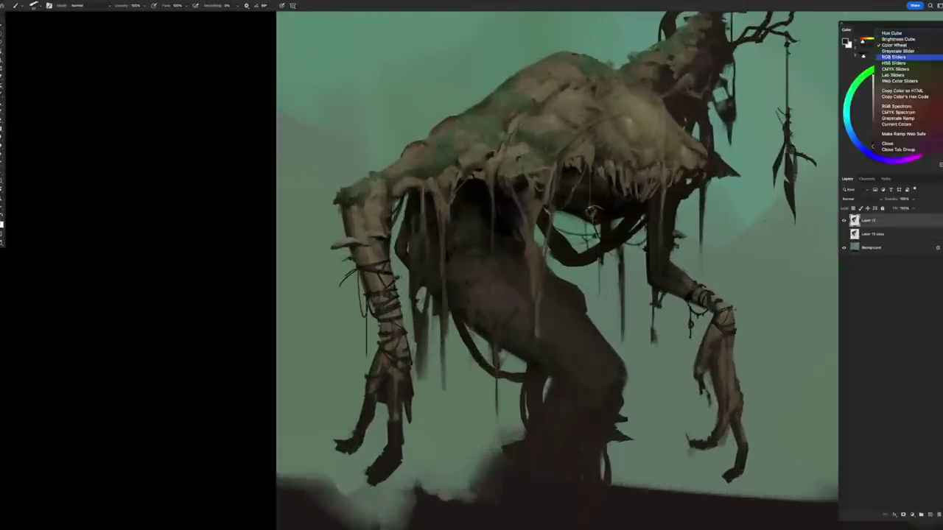
click(884, 125)
- Pick a dark purple and paint a cloth band around the near wrist on a new layer above the creature
scroll(558, 271, down, 5)
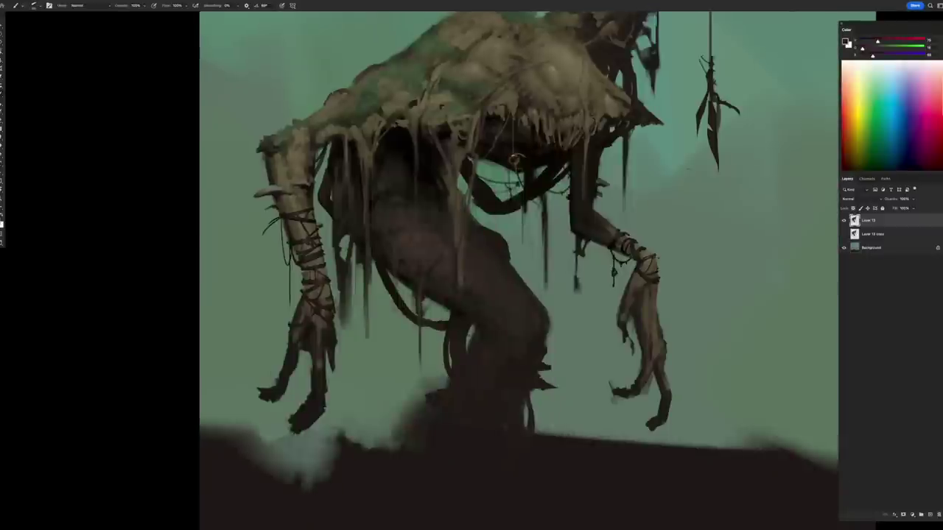
drag(302, 265, 324, 259)
key(ctrl+z)
key(ctrl+shift+alt+n)
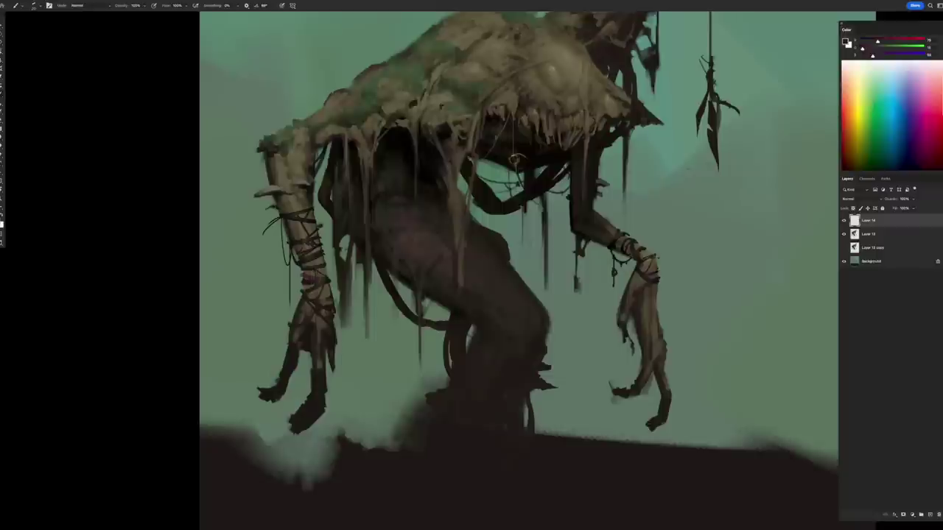
drag(303, 280, 327, 274)
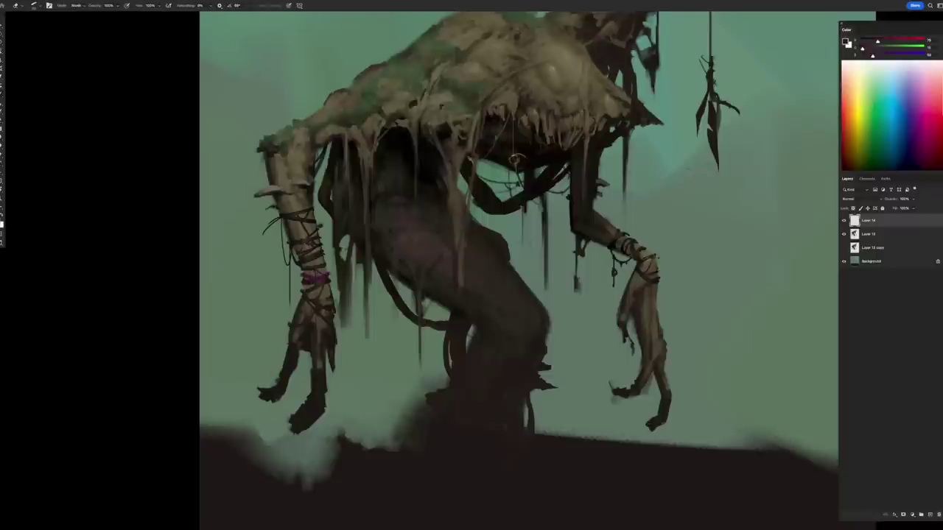
scroll(519, 271, left, 2)
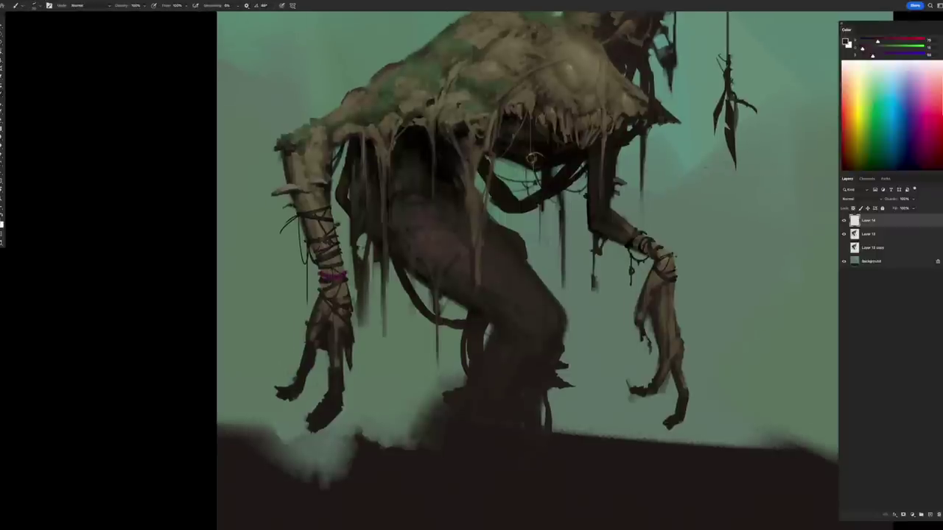
- Extend the purple cloth wraps to the upper near forearm and to the far arm's elbow and wrist
drag(314, 233, 327, 225)
scroll(528, 271, left, 1)
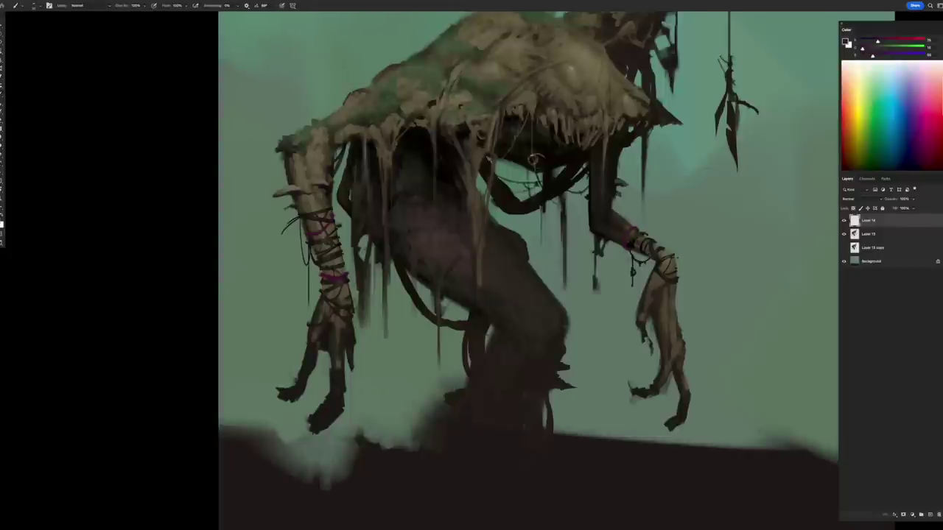
scroll(528, 271, left, 3)
drag(560, 150, 369, 322)
drag(482, 181, 482, 199)
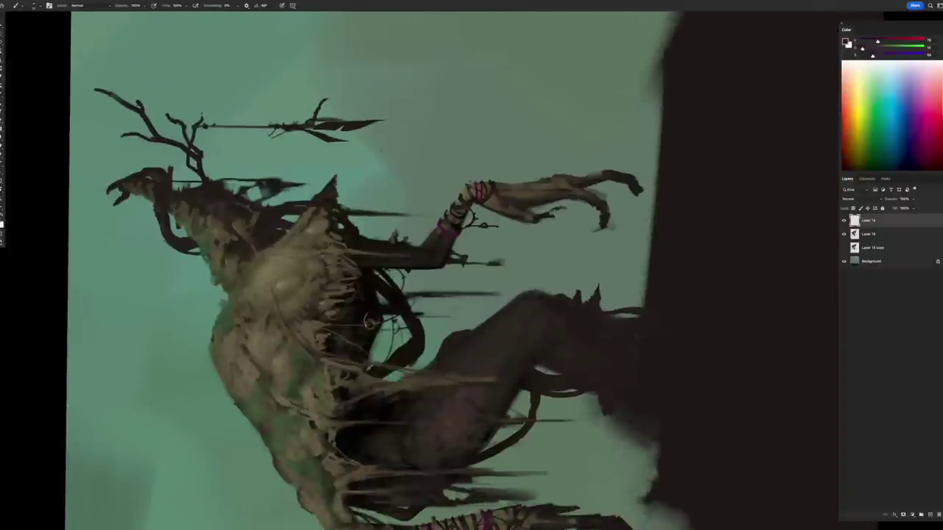
key(e)
key(b)
key(Escape)
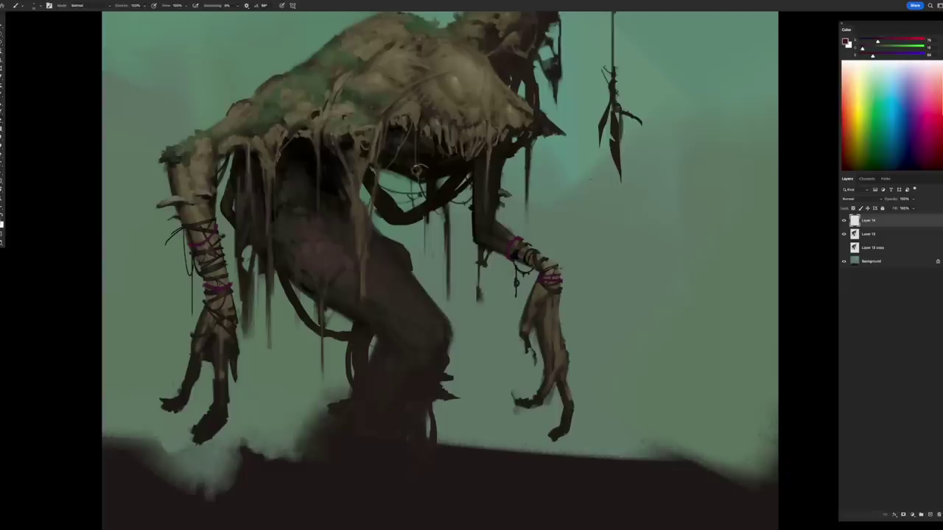
- Add a layer clipped to the wraps and paint pale pink accents, using the color wheel before returning to RGB sliders
key(ctrl+shift+alt+n)
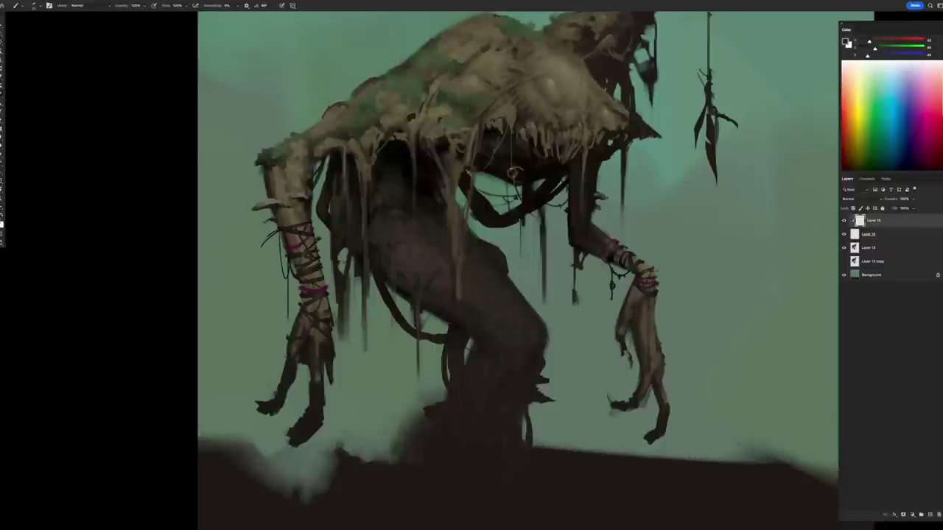
click(937, 30)
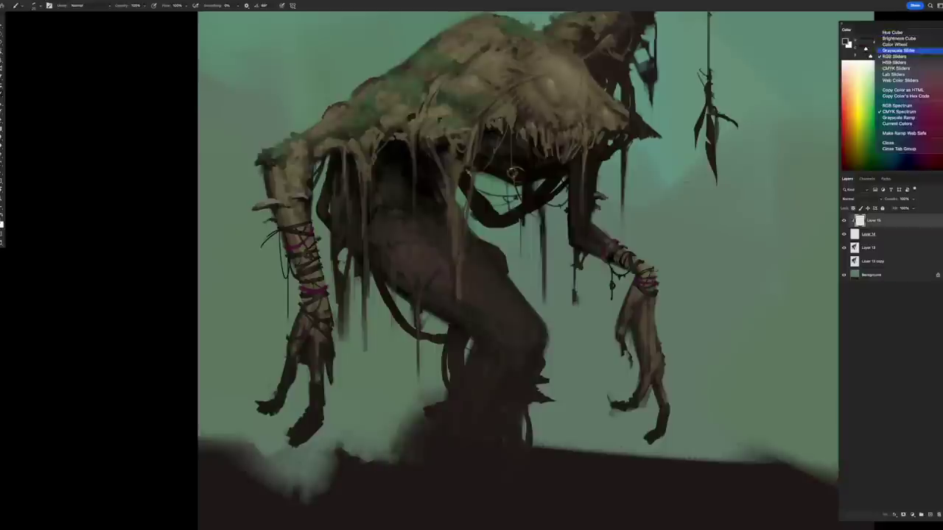
click(899, 85)
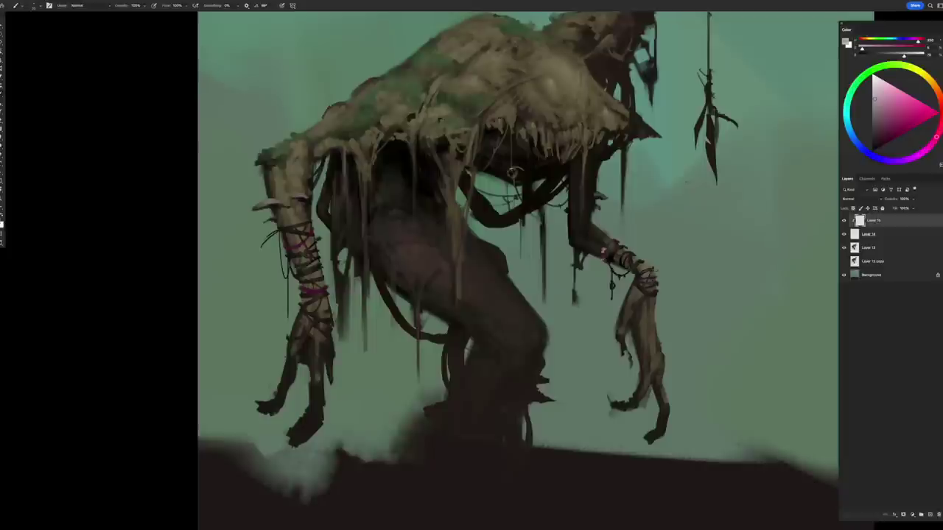
scroll(517, 270, left, 5)
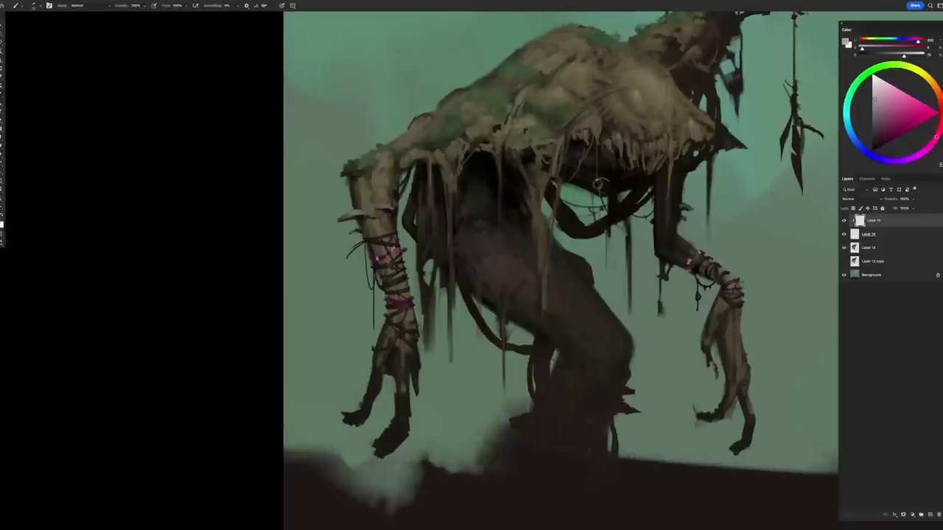
drag(936, 136, 921, 153)
click(938, 29)
click(891, 96)
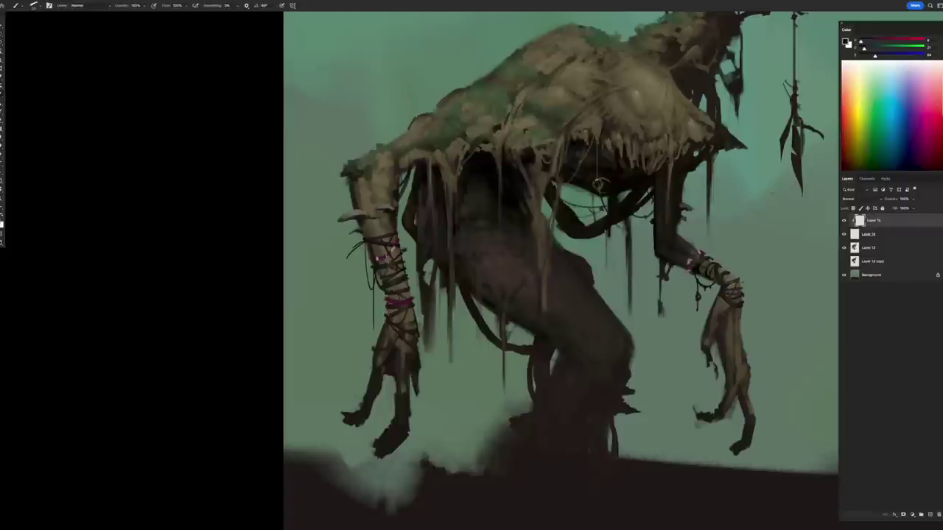
- Recolor parts of the wraps on both arms with blue, magenta and violet accents on the clipped layer
mouse_move(864, 48)
mouse_down()
mouse_move(880, 48)
mouse_move(870, 56)
mouse_up()
drag(384, 257, 415, 261)
alt+click(415, 261)
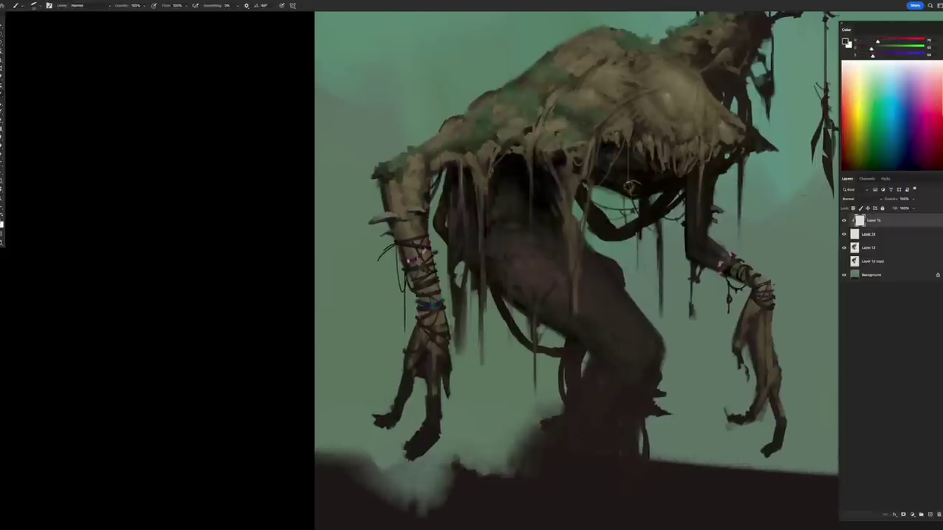
mouse_move(878, 40)
mouse_down()
mouse_move(897, 40)
mouse_move(886, 56)
mouse_up()
drag(877, 47, 872, 47)
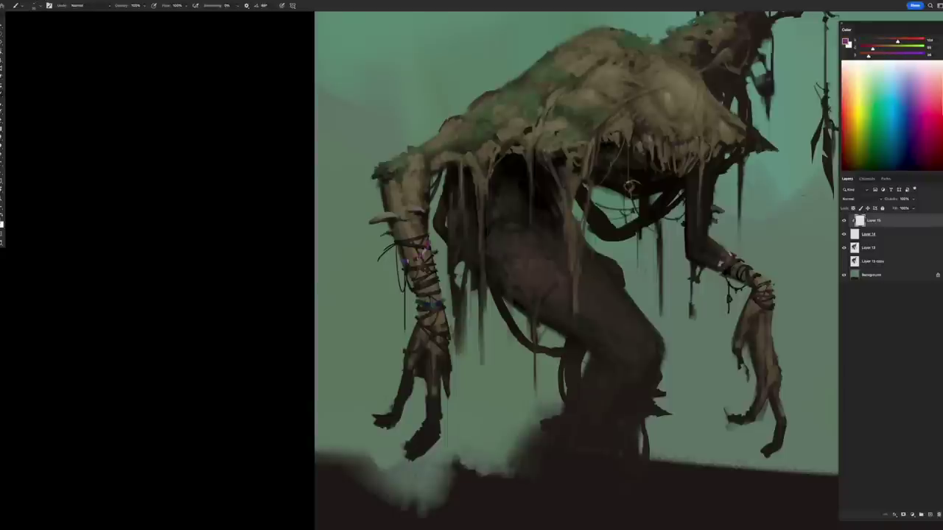
drag(897, 40, 886, 40)
mouse_move(879, 56)
mouse_down()
mouse_move(892, 56)
mouse_move(874, 40)
mouse_up()
scroll(557, 271, right, 2)
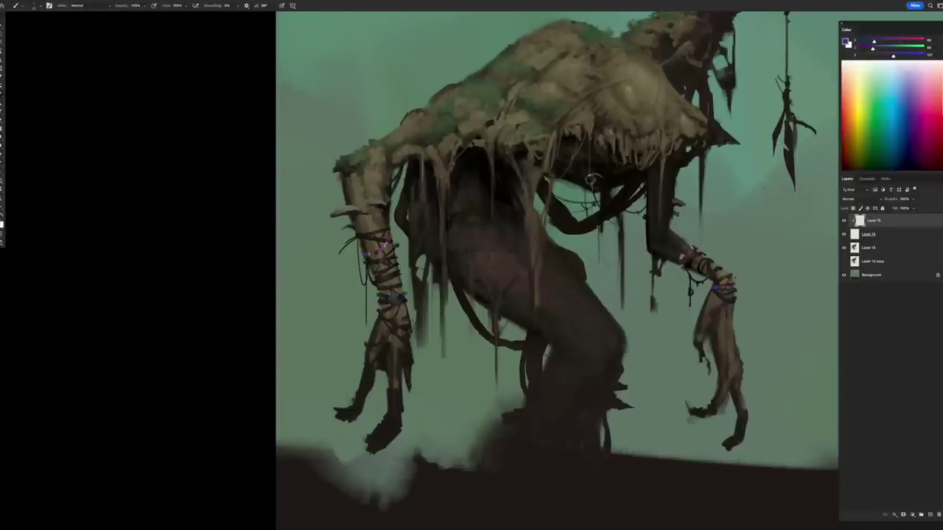
- Switch the color picker to the color wheel, add a new layer on top and paint small pale beads on the arm wraps
click(938, 29)
click(869, 151)
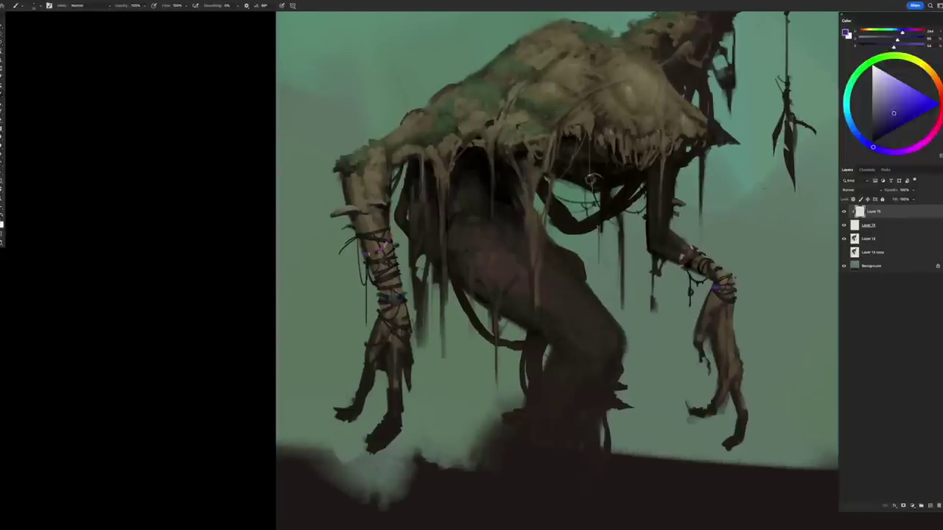
mouse_move(881, 112)
mouse_down()
mouse_move(874, 131)
mouse_move(888, 98)
mouse_move(892, 109)
mouse_up()
key(ctrl+shift+alt+n)
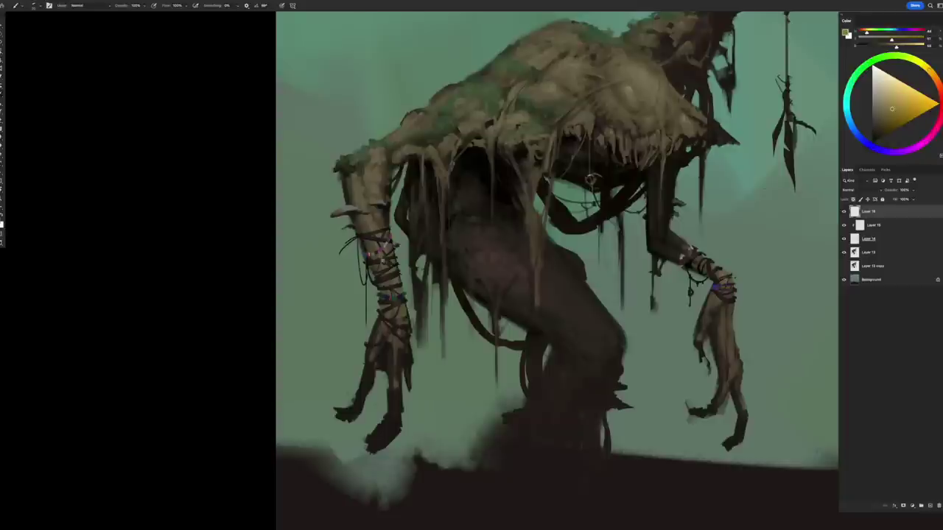
drag(867, 32, 866, 33)
click(882, 86)
drag(882, 87, 875, 75)
key(d)
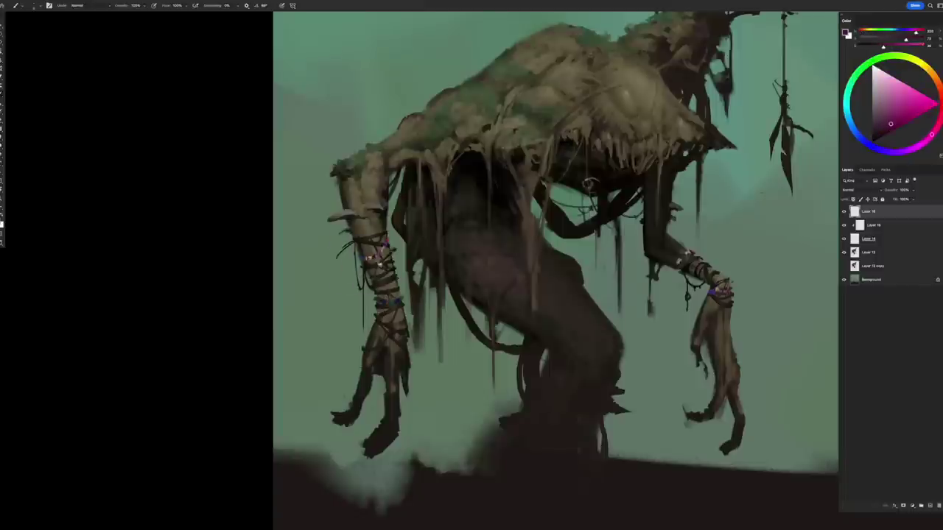
key(ctrl+0)
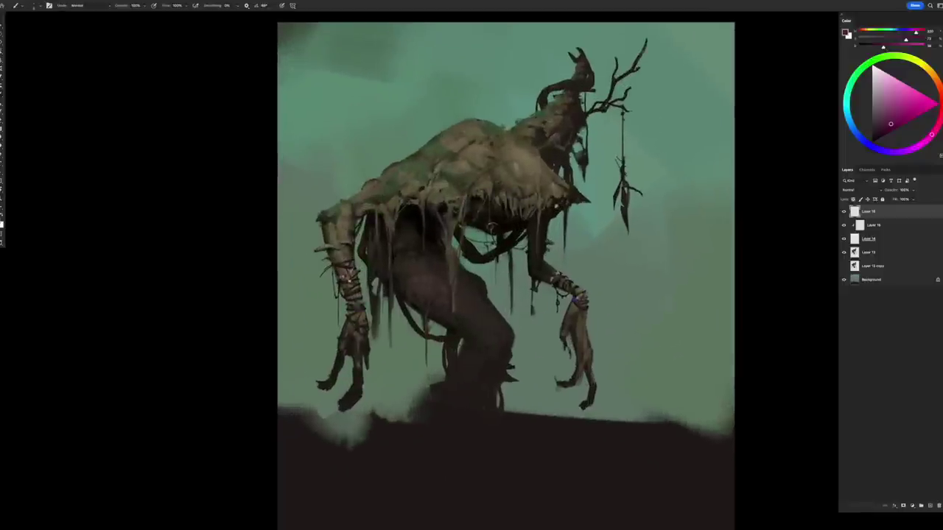
- Add another layer clipped to the wraps, set it to Hard Light and choose a pale mint color for highlights
key(alt+bracketleft)
key(ctrl+u)
key(Escape)
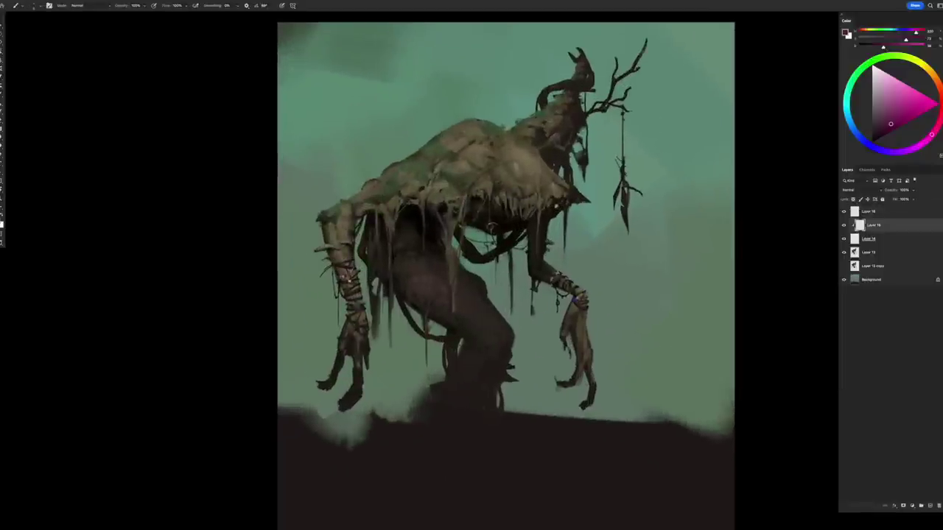
key(ctrl+plus)
key(ctrl+shift+alt+n)
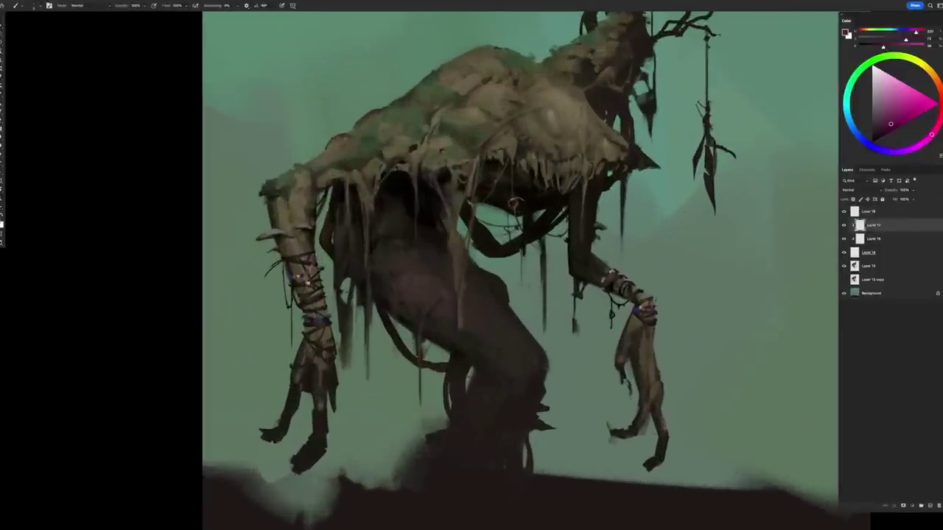
click(850, 189)
click(855, 280)
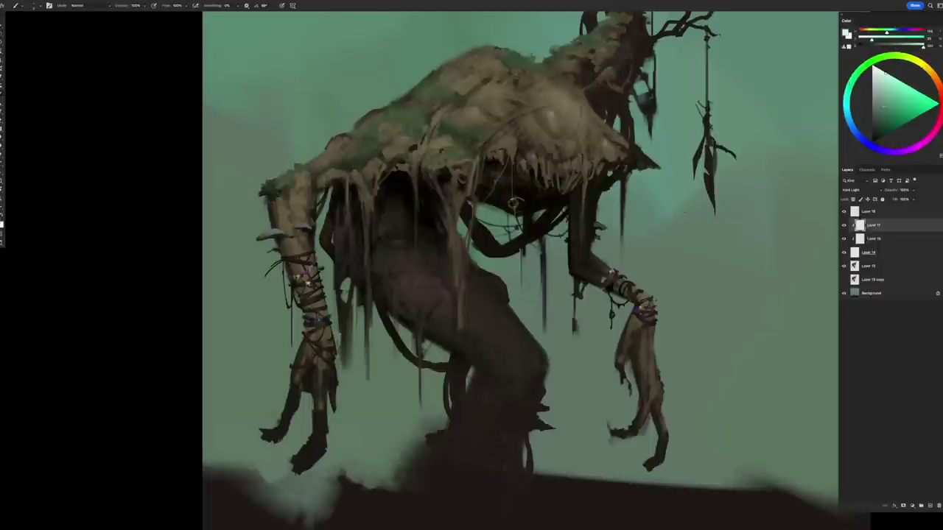
- Merge the wrap layers, then add a layer clipped to the creature and sample a dark brown for shading around the wraps
key(ctrl+0)
key(ctrl+e)
key(alt+bracketleft)
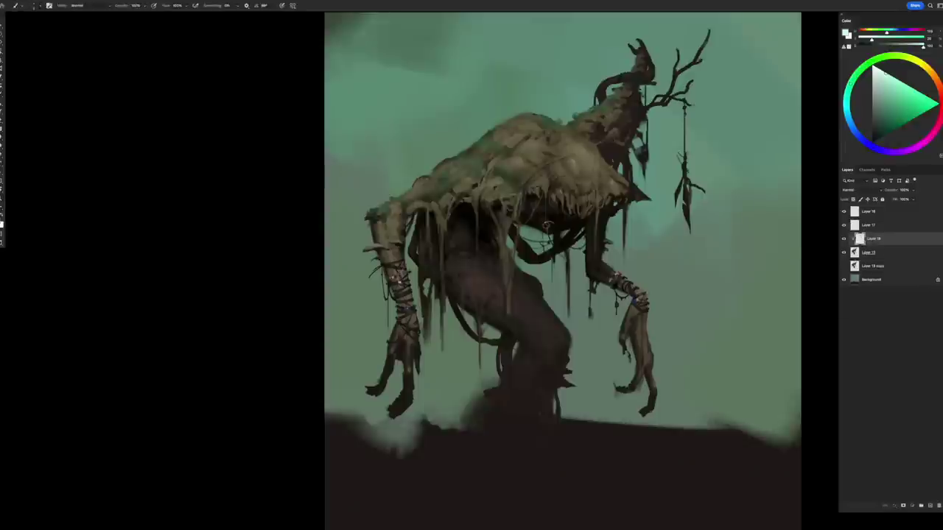
scroll(505, 302, up, 5)
alt+click(505, 302)
scroll(506, 302, down, 3)
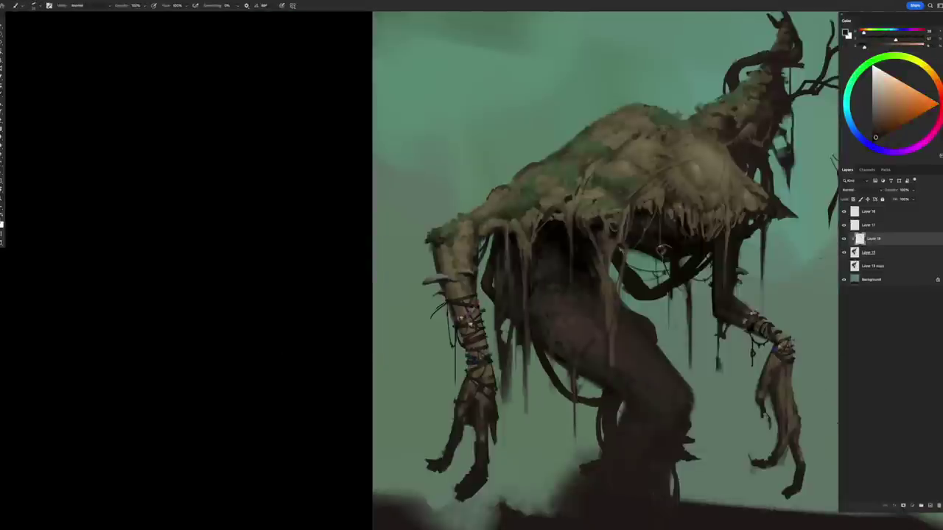
- Reduce the bead layer's lightness with Hue/Saturation and consolidate the bead and wrap layers into one
key(alt+bracketright)
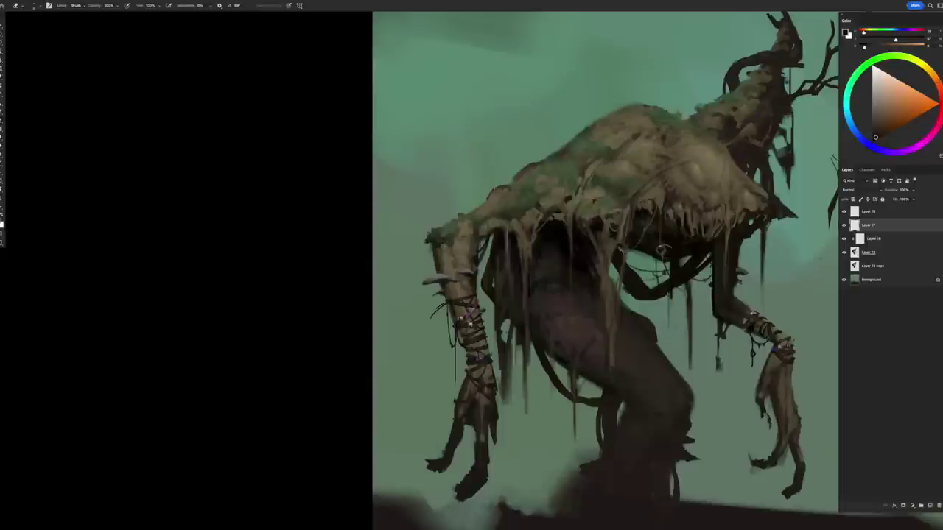
key(b)
key(ctrl+u)
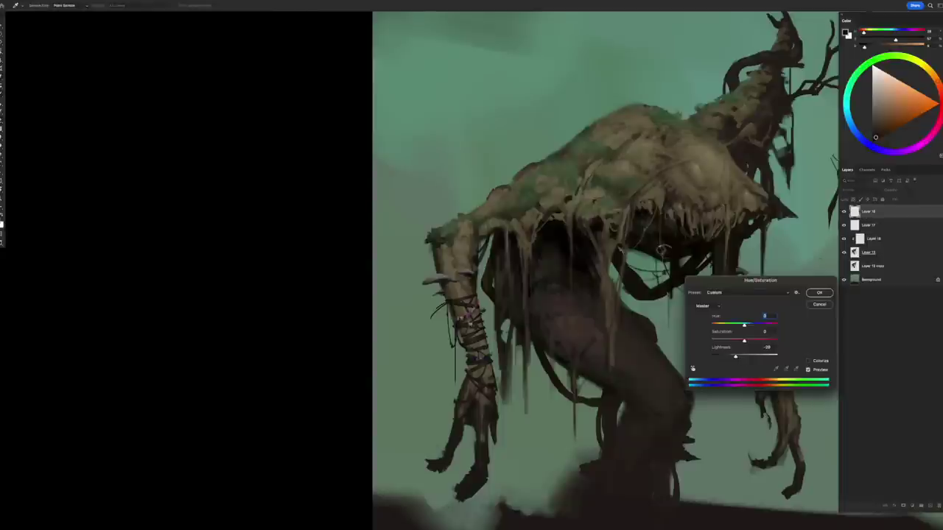
key(Escape)
key(Delete)
- Refine the dark shading around the wraps on the clipped layer and merge it into the creature layer
key(alt+bracketleft)
key(v)
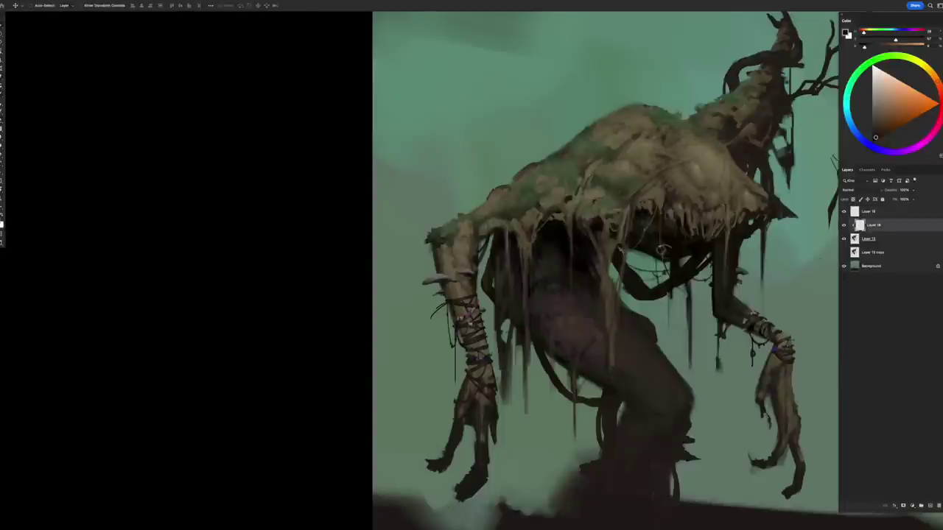
key(b)
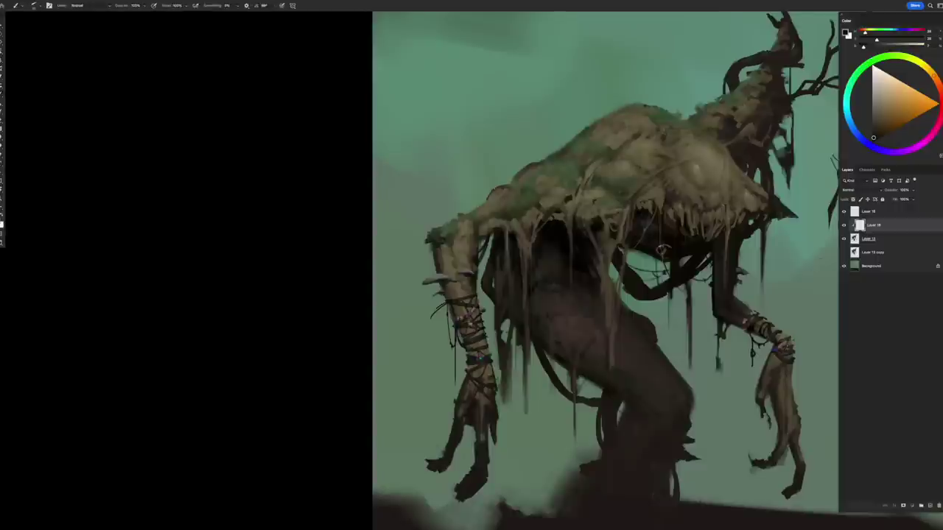
key(e)
key(ctrl+e)
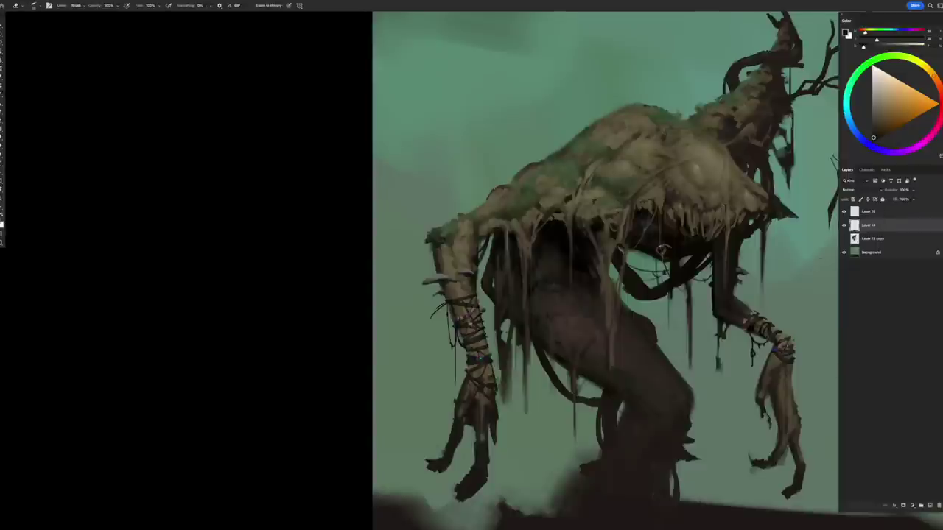
- Add a new layer above the wraps and paint a dark spiky tuft on the charm hanging from the antler
scroll(604, 265, right, 3)
key(b)
key(Tab)
key(Tab)
key(alt+bracketright)
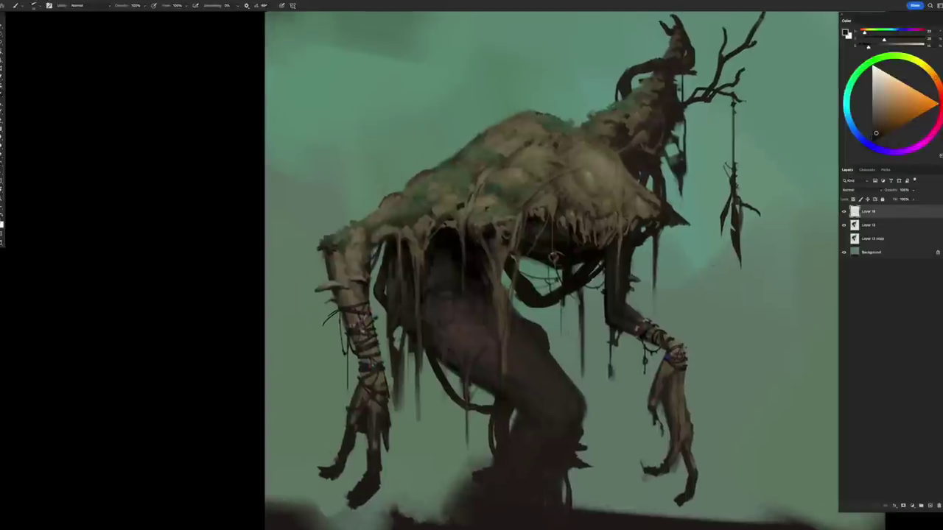
key(ctrl+shift+alt+n)
scroll(549, 265, right, 1)
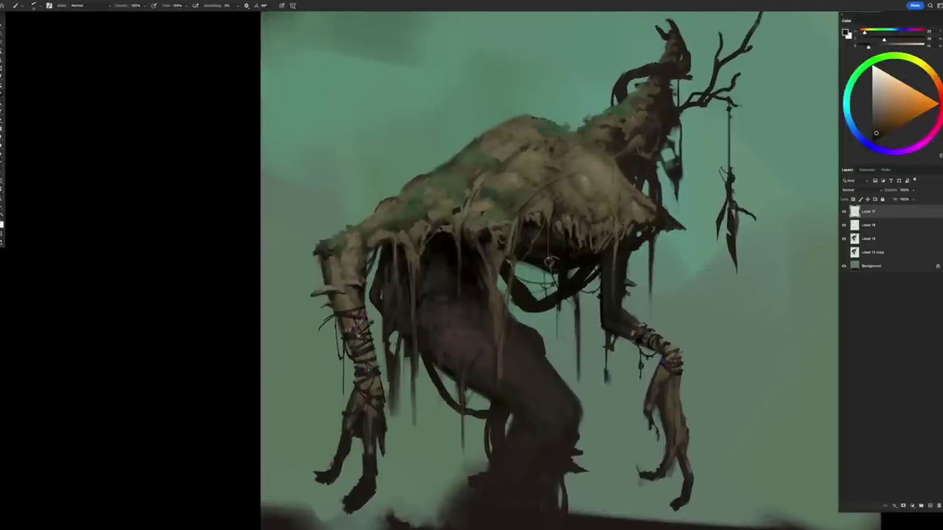
scroll(726, 177, up, 1)
key(l)
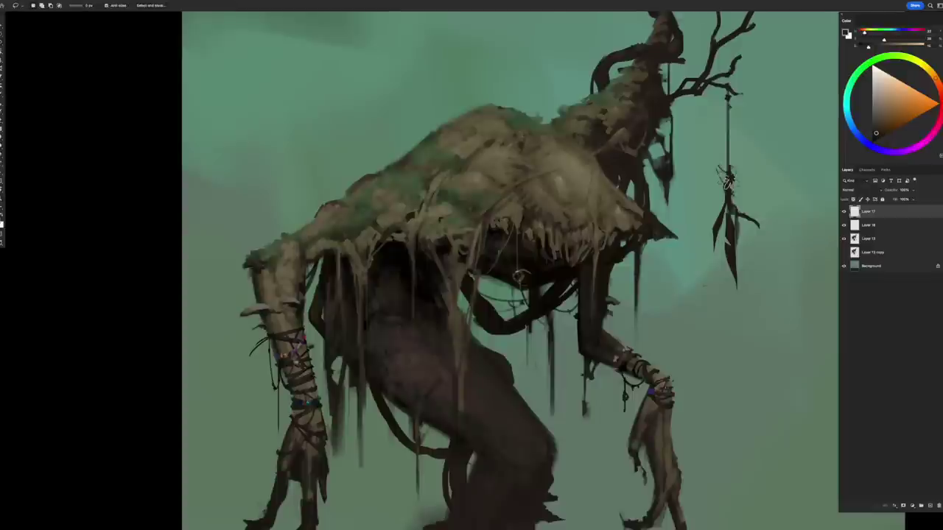
- Add two layers clipped to the tuft and paint it with sampled dark tones and muted ochre highlights
key(b)
key(ctrl+shift+alt+n)
alt+click(728, 176)
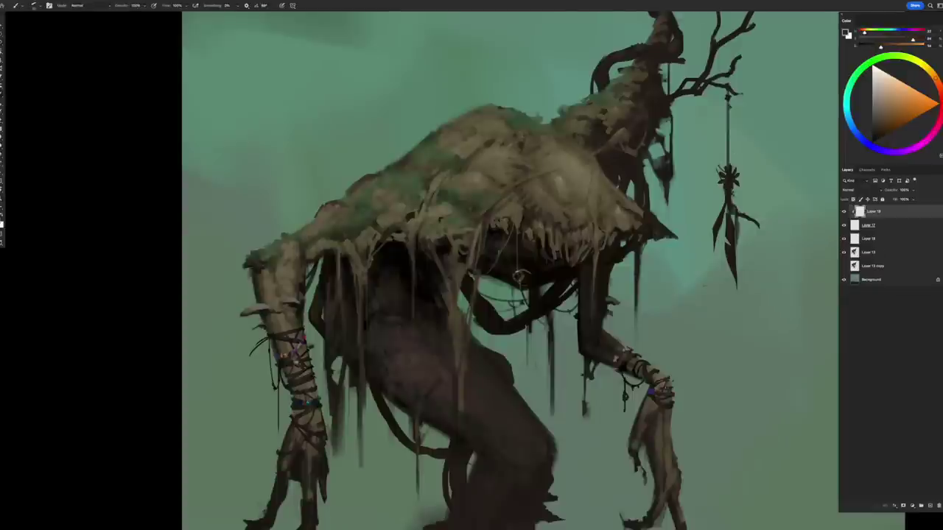
alt+click(728, 177)
key(ctrl+shift+alt+n)
scroll(435, 272, right, 3)
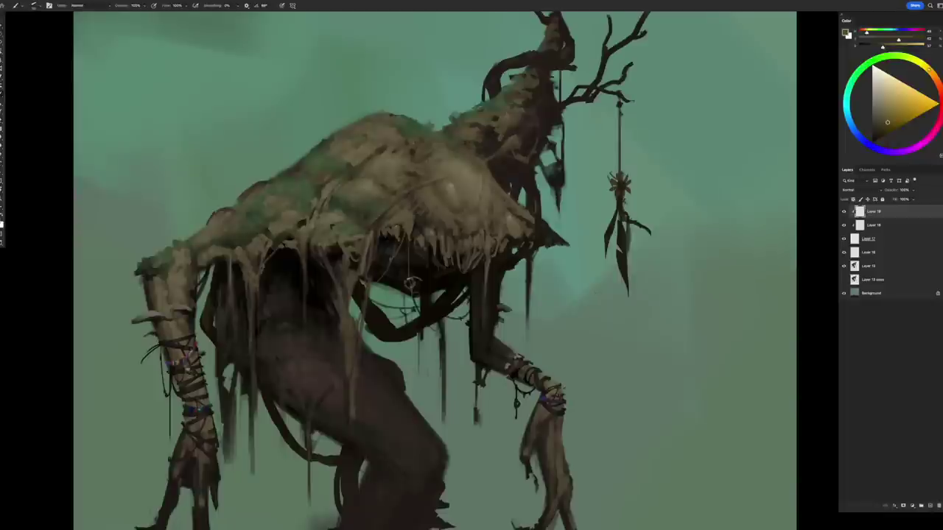
- Clean up the charm's ochre highlights, adjust them with Hue/Saturation and merge the clipped layers into the tuft layer
key(e)
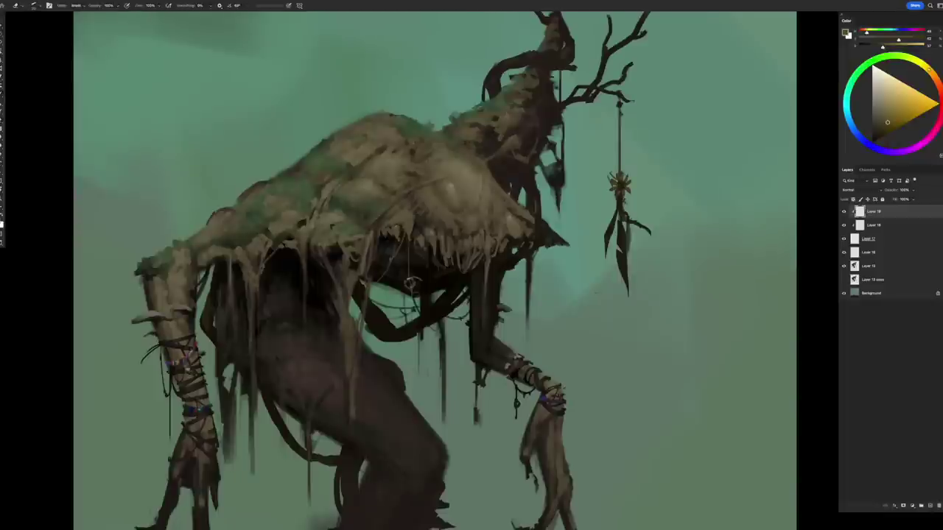
key(ctrl+u)
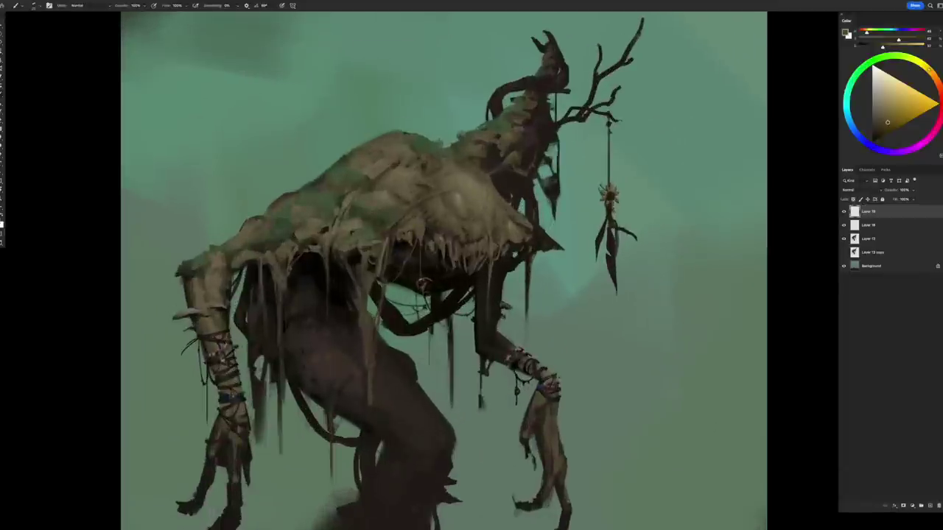
- Add a layer above the wraps plus one clipped to it, and paint a small purple bead at the tip of the long central strand
key(alt+[)
scroll(446, 271, up, 2)
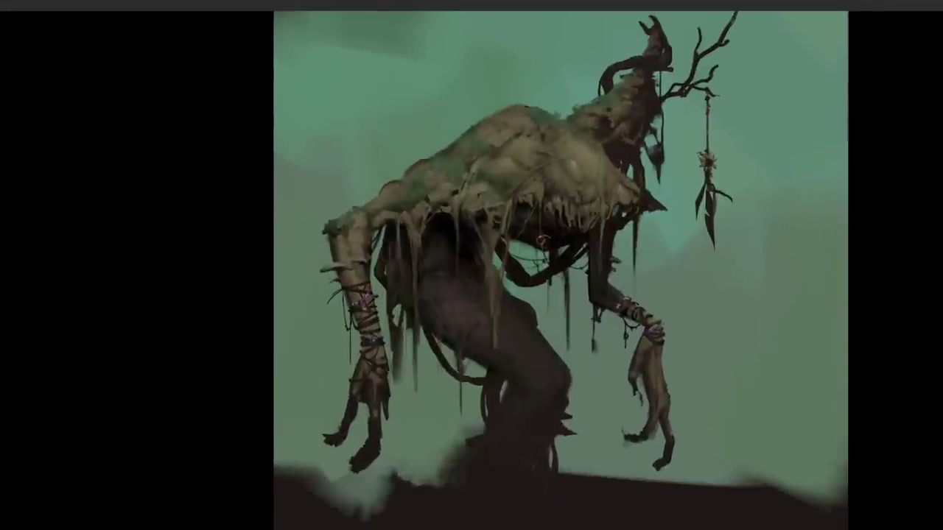
key(Tab)
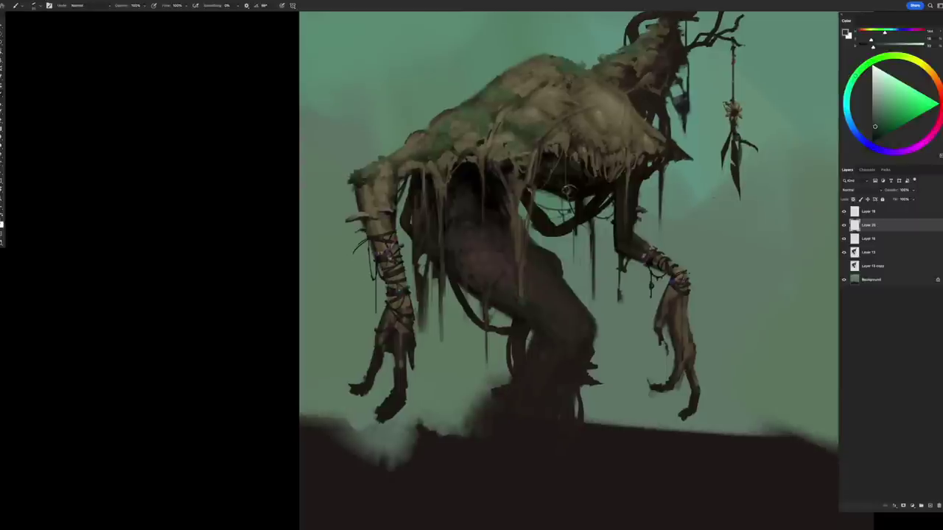
key(ctrl+alt+shift+n)
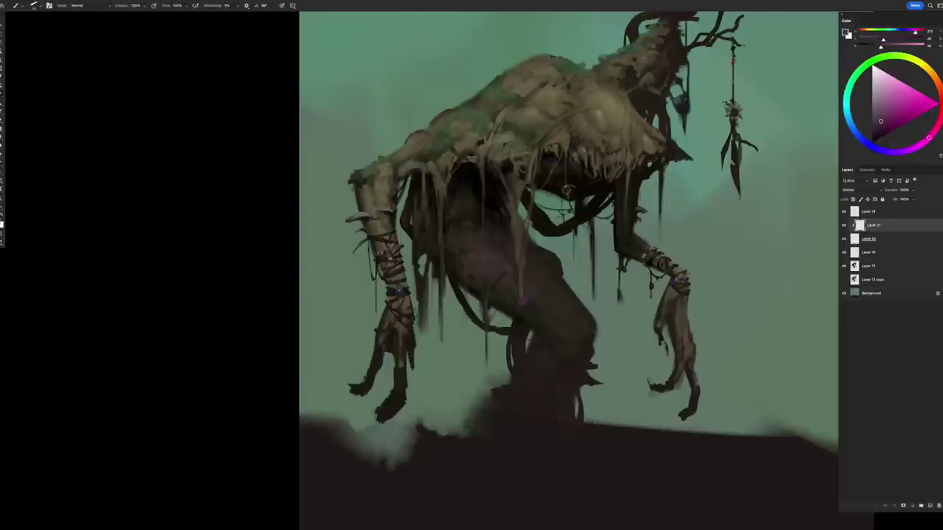
key(x)
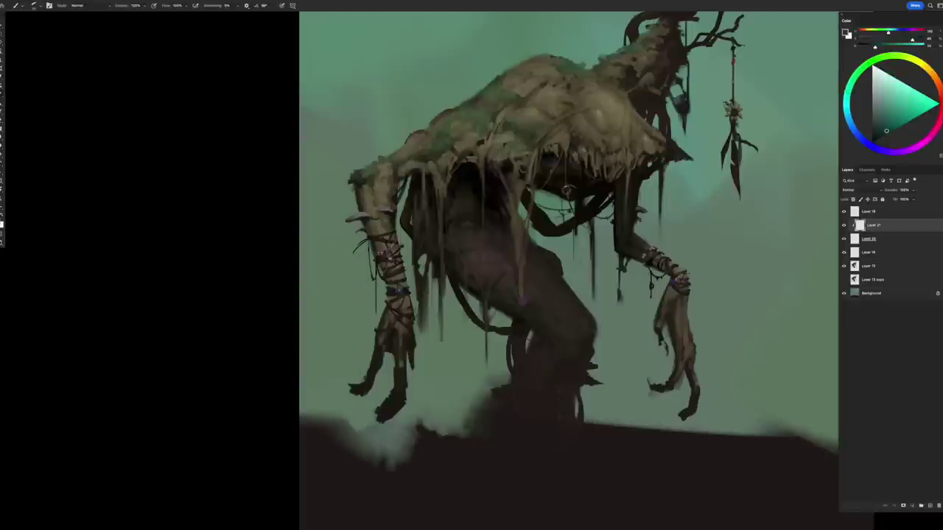
key(x)
- Clean up the purple bead on the strand with the eraser and refine it with sampled pale grey tones on the clipped layer
key(e)
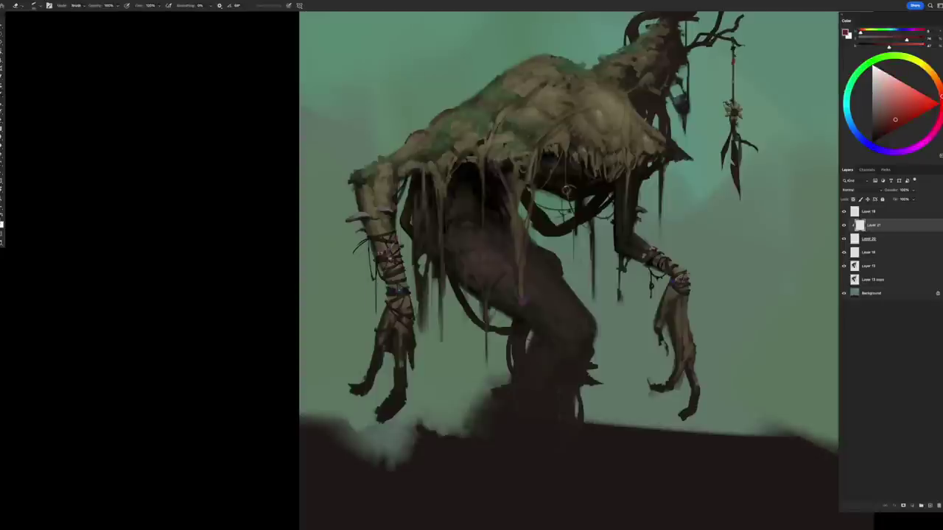
key(ctrl+e)
key(b)
key(ctrl+shift+alt+n)
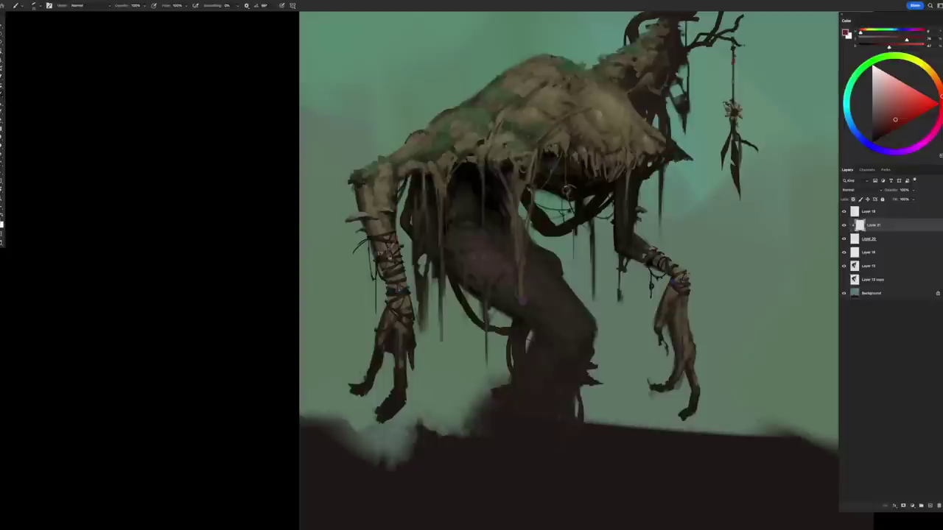
key(x)
key(x)
key(x)
alt+click(581, 269)
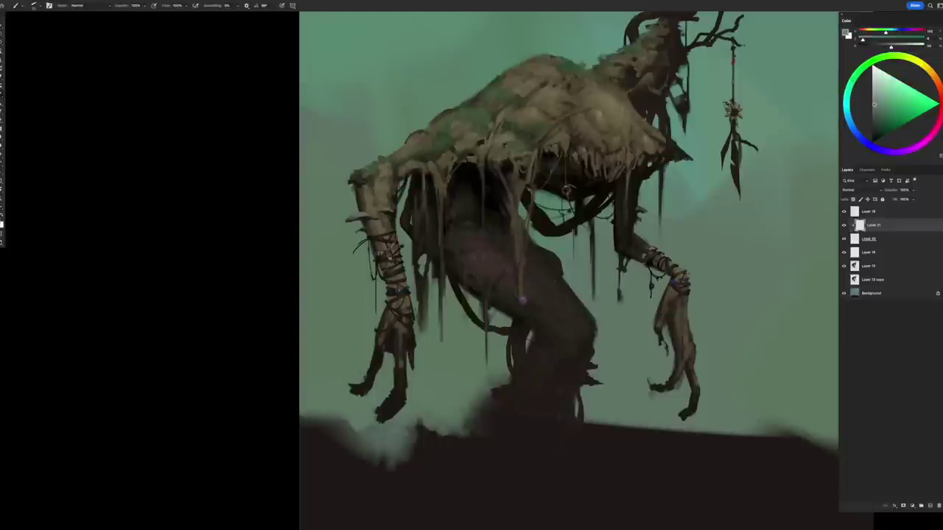
- Paint a thin brown loop above the bead on the base layer and merge the bead layers
key(alt+bracketleft)
key(x)
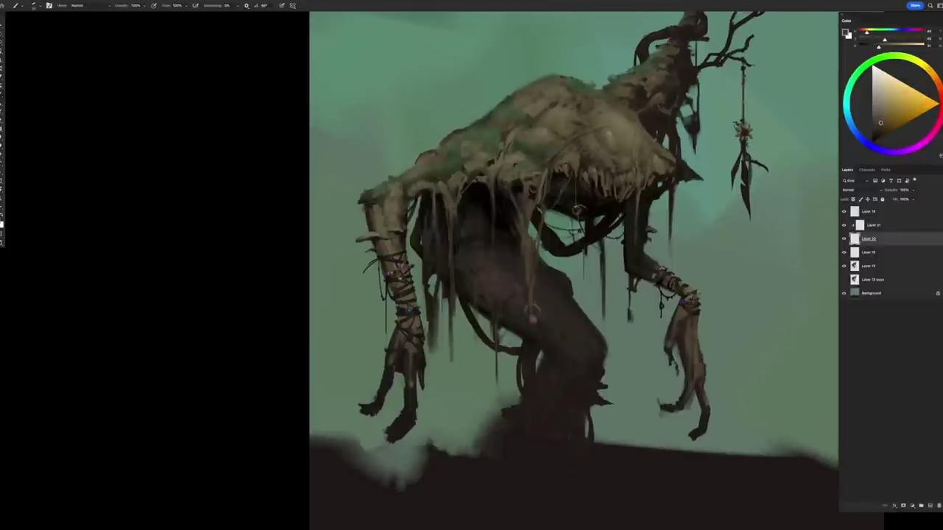
key(ctrl+e)
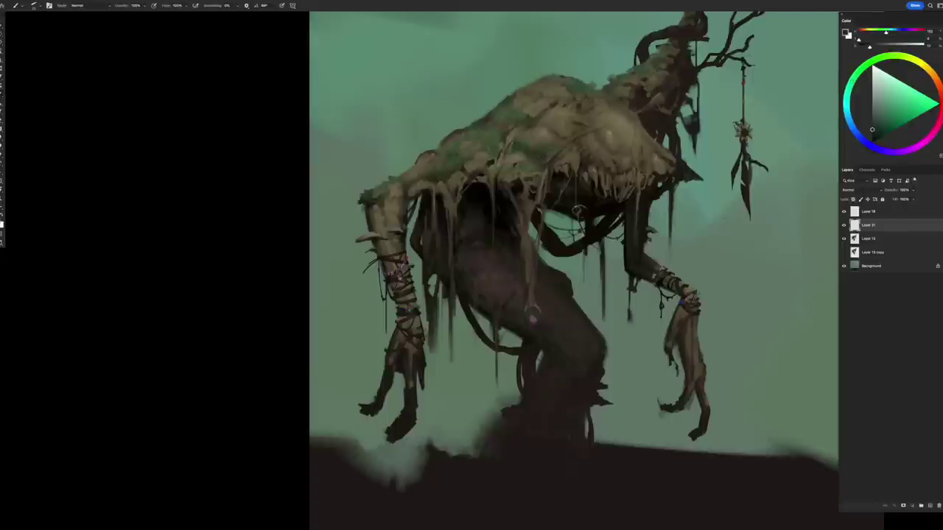
- Add a clipped layer and paint a blue band with pale knotted ends around the strand above the bead
alt+click(540, 279)
key(super+alt+shift+n)
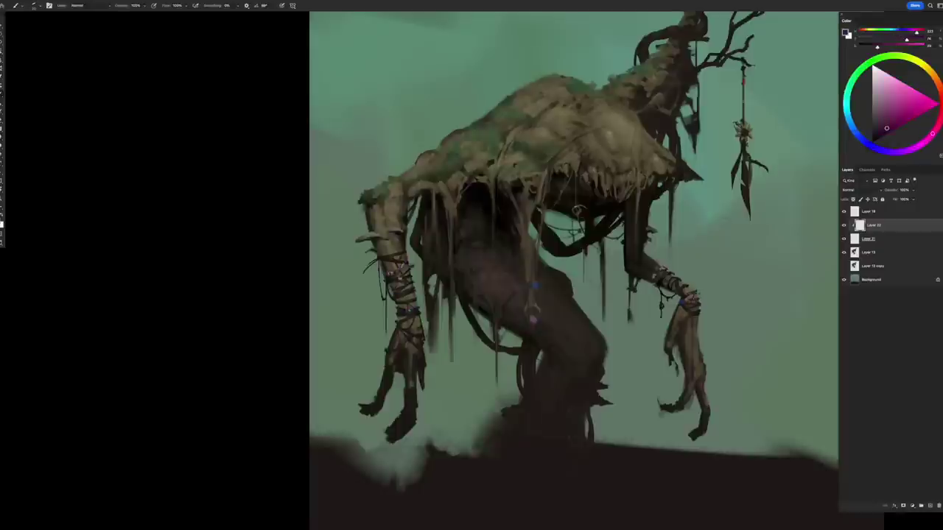
drag(522, 287, 530, 283)
drag(541, 284, 546, 278)
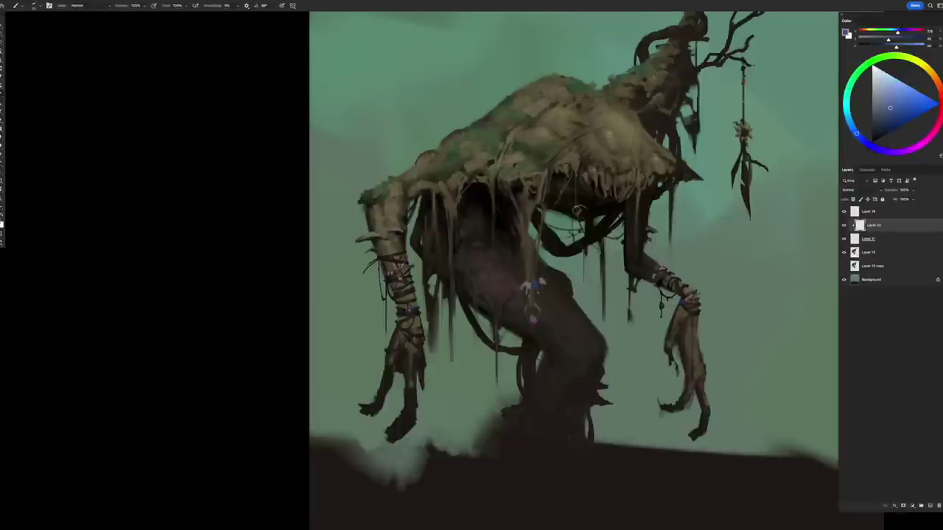
scroll(508, 252, up, 2)
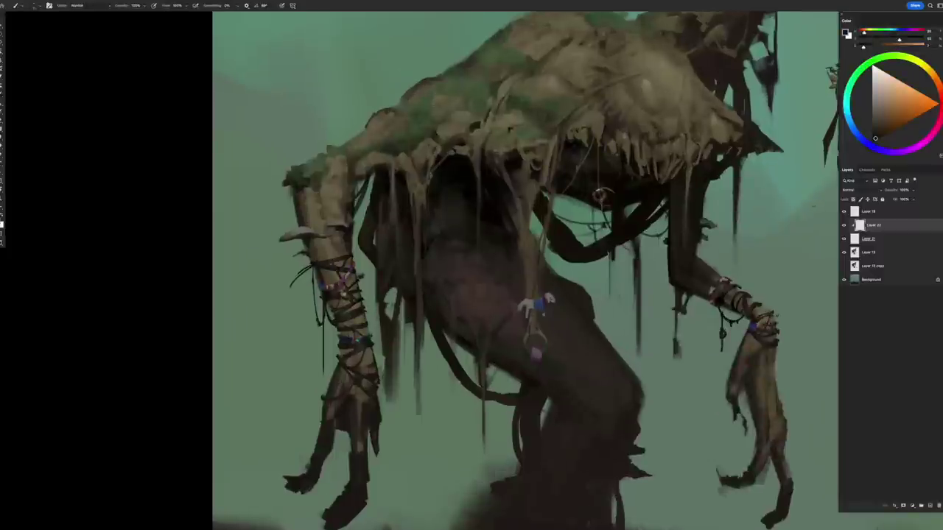
- Clean up the blue band's edges, add a layer above it and refine the knot with sampled grey and brown tones
key(e)
key(alt+bracketleft)
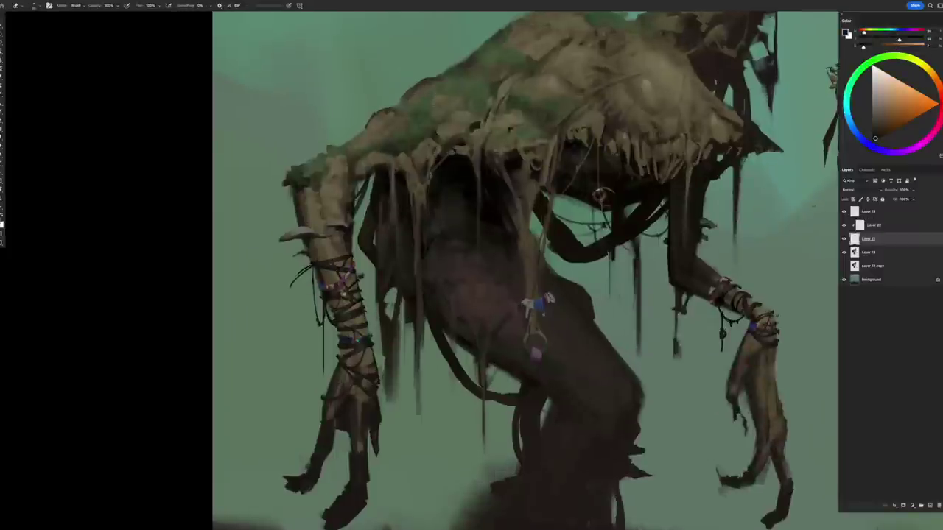
key(b)
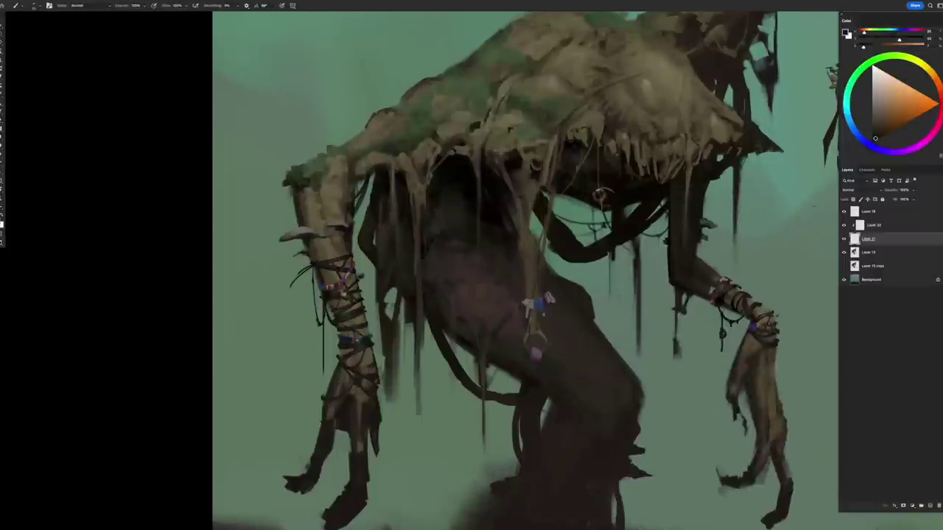
alt+click(531, 307)
key(alt+bracketright)
key(ctrl+shift+alt+n)
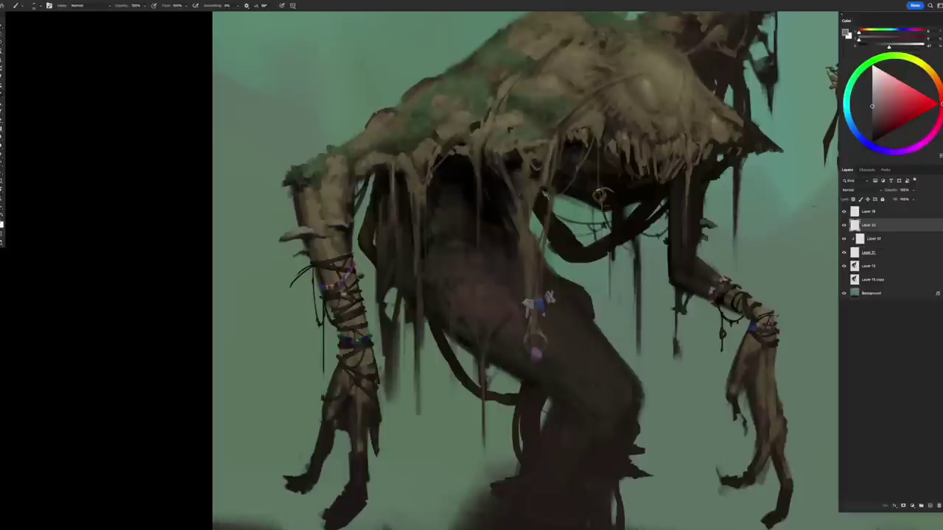
alt+click(533, 295)
alt+click(533, 294)
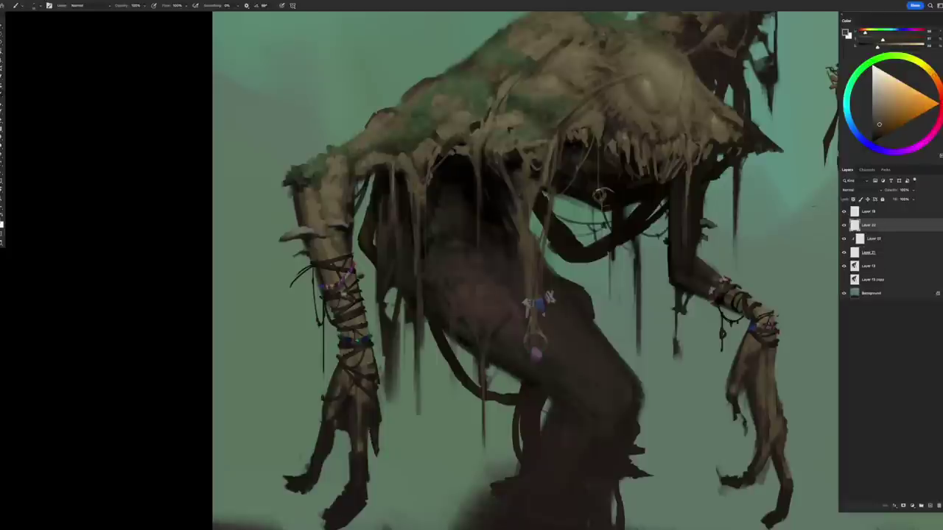
alt+click(536, 300)
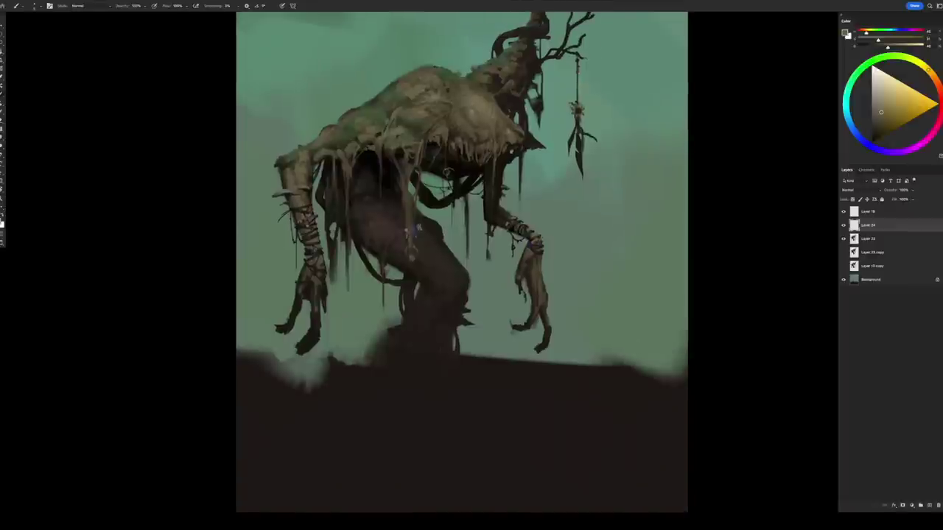
- Choose a brush preset and paint a dark strap running diagonally across the creature's chest from the neck
right_click(482, 121)
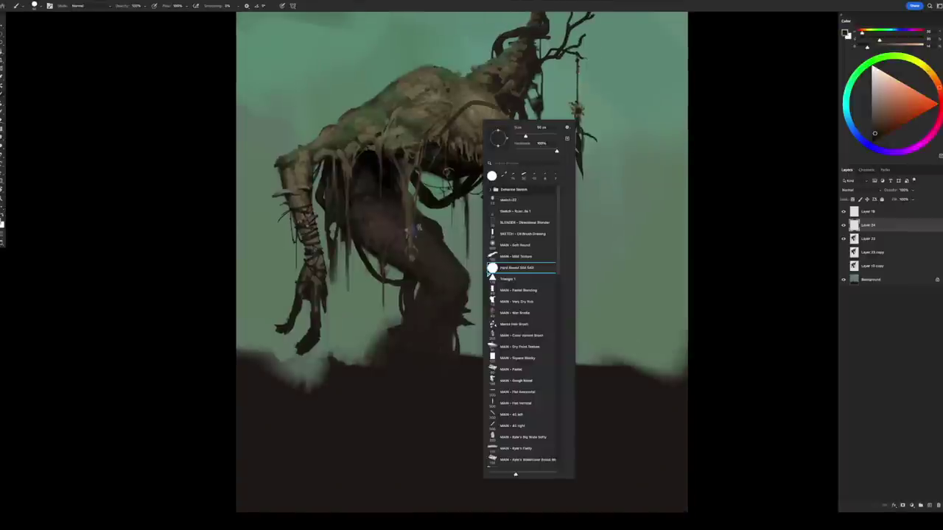
double_click(515, 270)
mouse_move(495, 101)
mouse_down()
mouse_move(436, 138)
mouse_move(386, 141)
mouse_up()
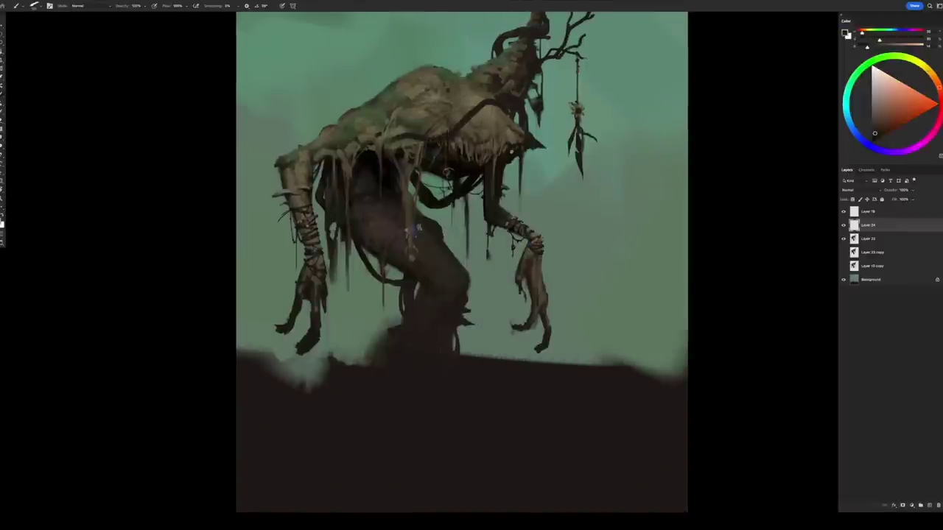
- Thin the chest strap into a narrow cord by alternating the eraser with sampled dark brown strokes
key(w)
key(b)
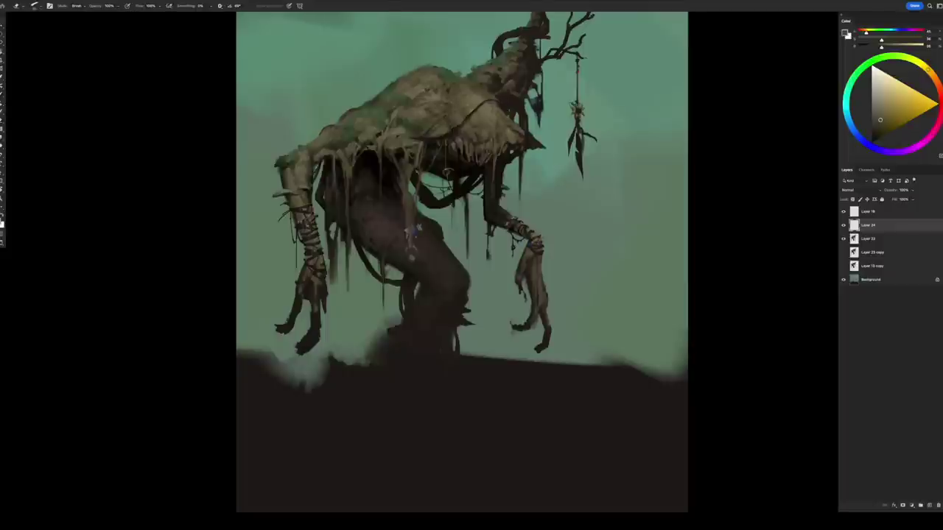
key(b)
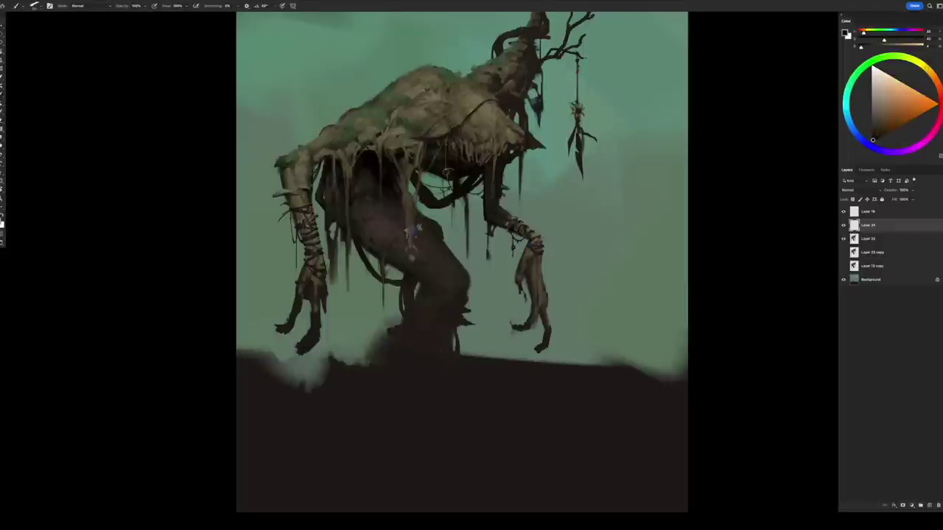
alt+click(421, 137)
key(e)
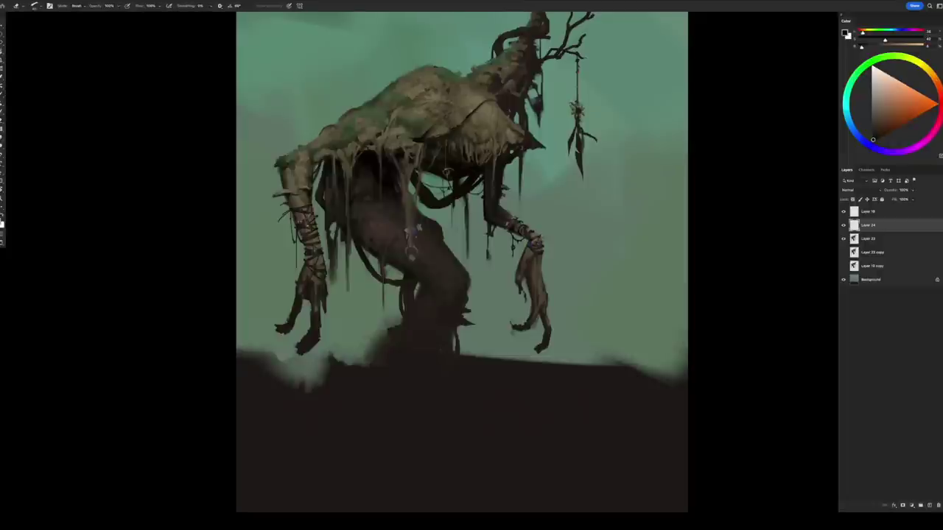
key(b)
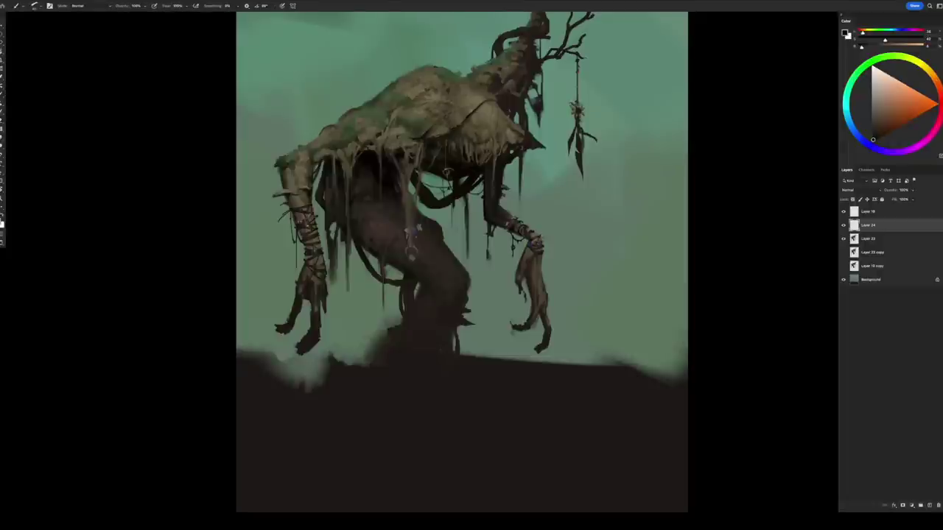
- Flip the canvas view horizontally, refine the chest cord with the eraser and sampled dark tones, and flip the view back
key(h)
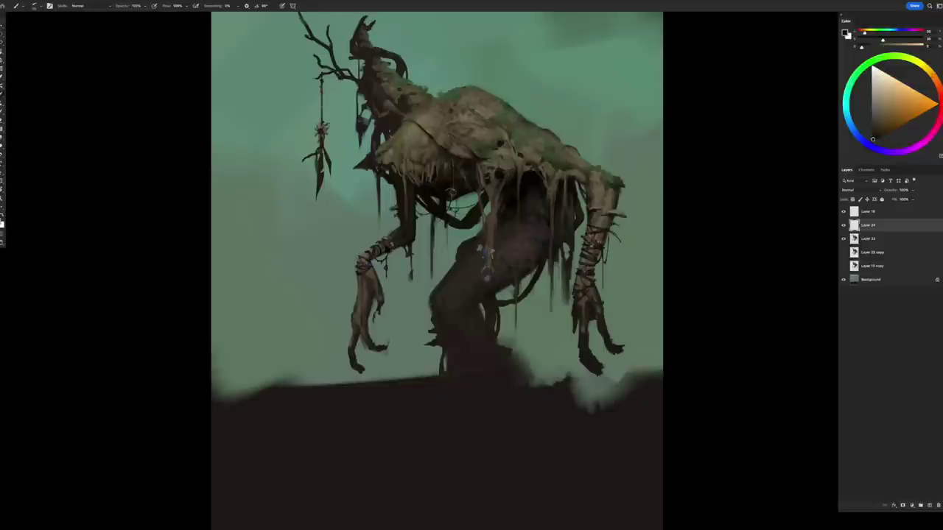
key(e)
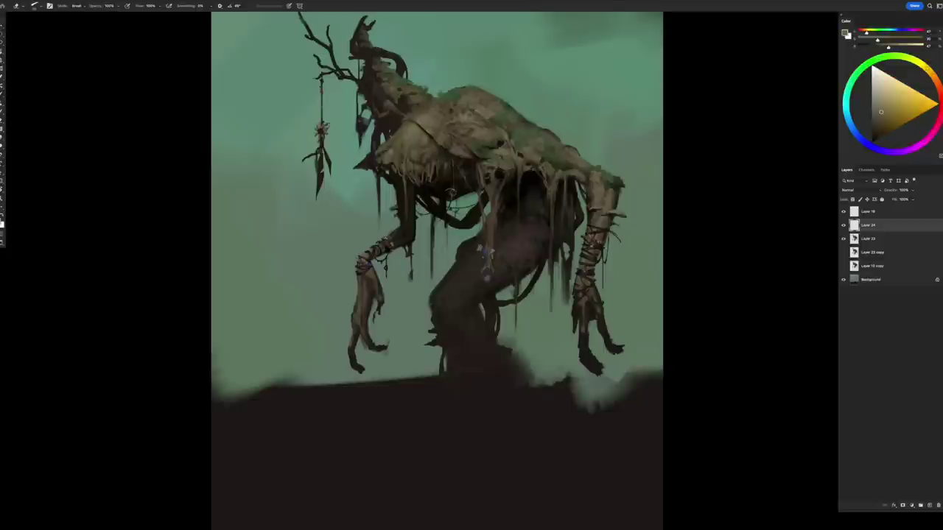
key(b)
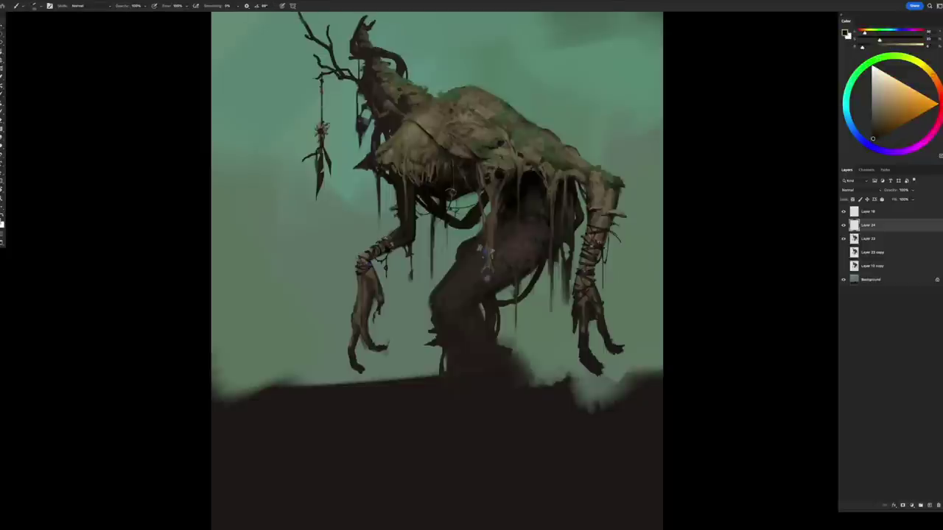
drag(435, 272, 427, 276)
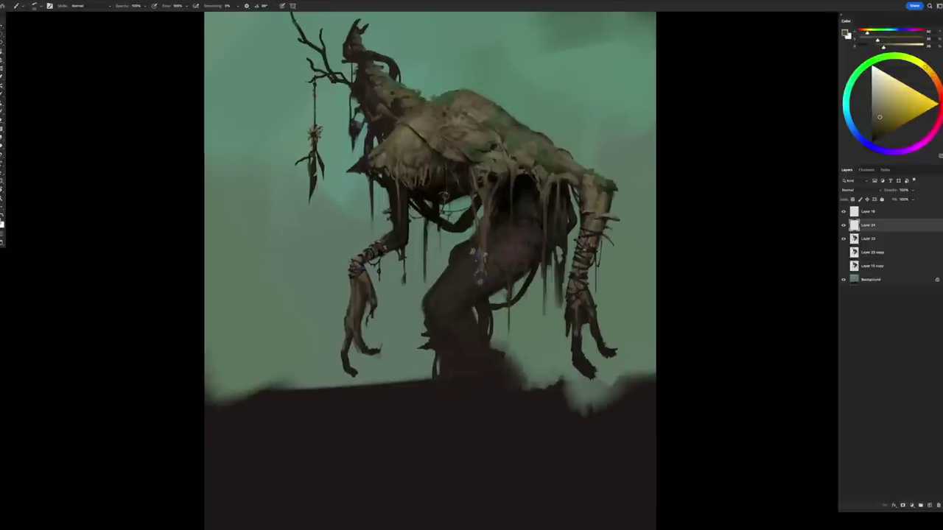
alt+click(479, 256)
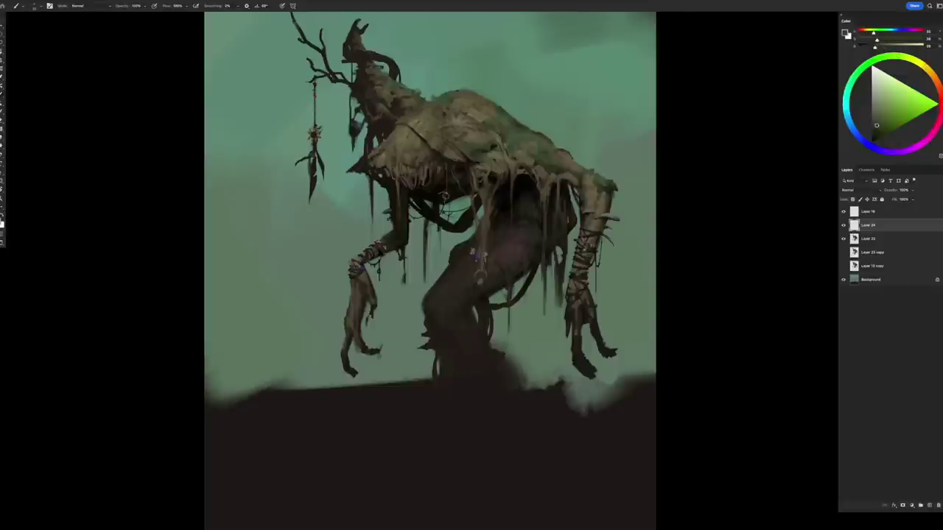
key(e)
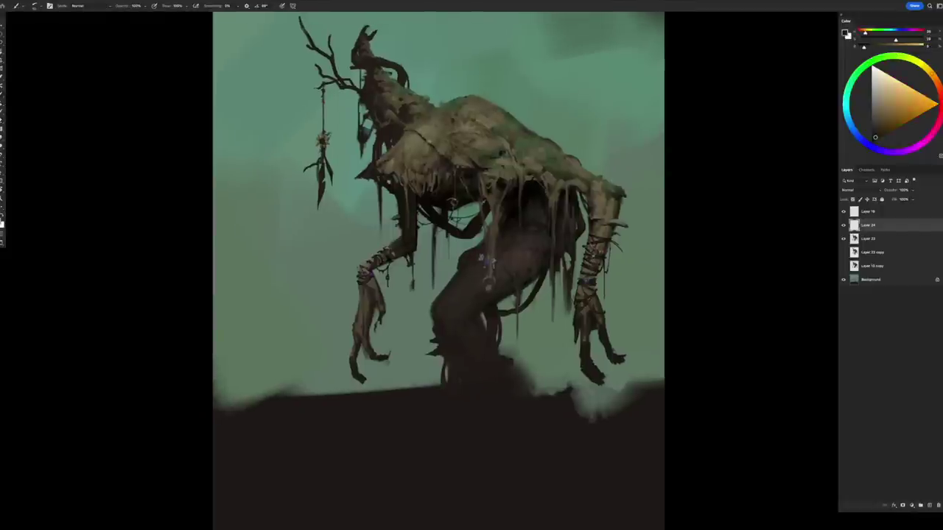
key(b)
key(h)
- Add a layer clipped to the creature layer below the cord and paint dark brown shading on the chest
key(ctrl+shift+alt+n)
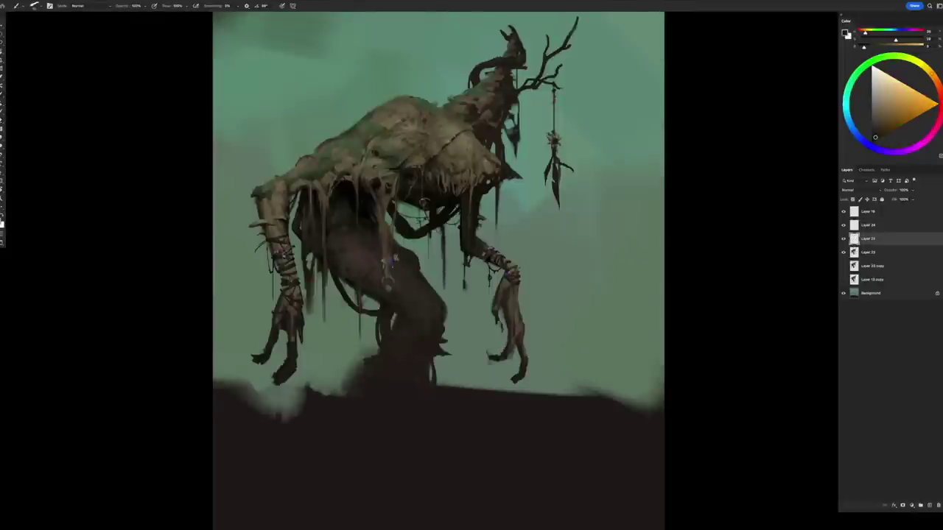
drag(489, 154, 499, 164)
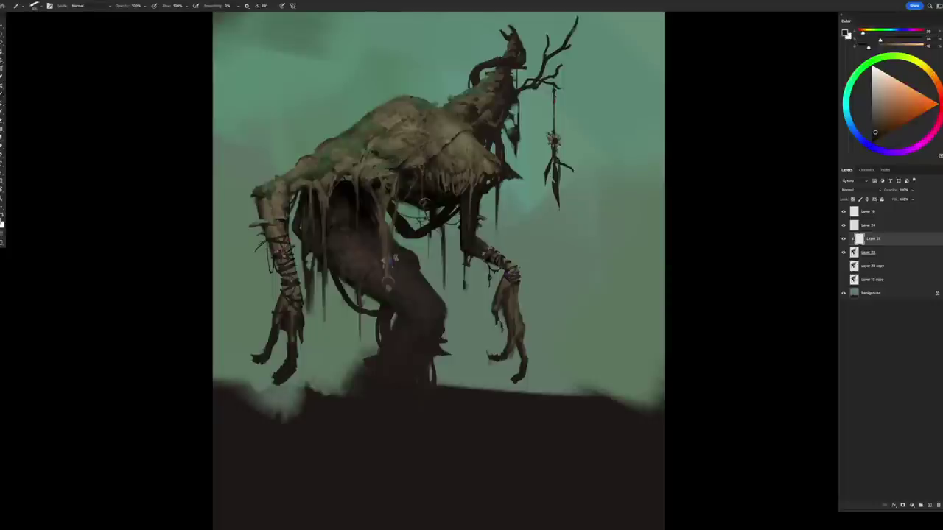
- Refine the creature with small olive brush touches on Layer 24 and merge it with the creature layers beneath it
key(e)
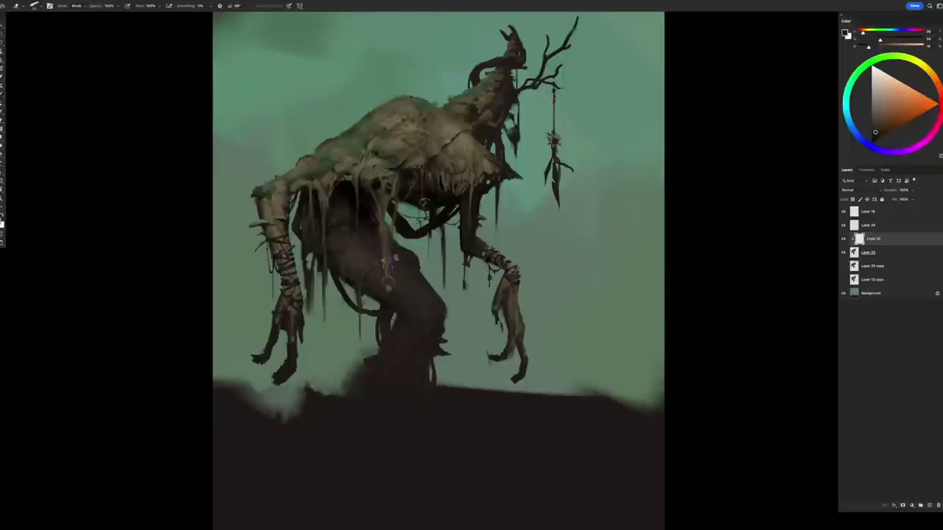
key(b)
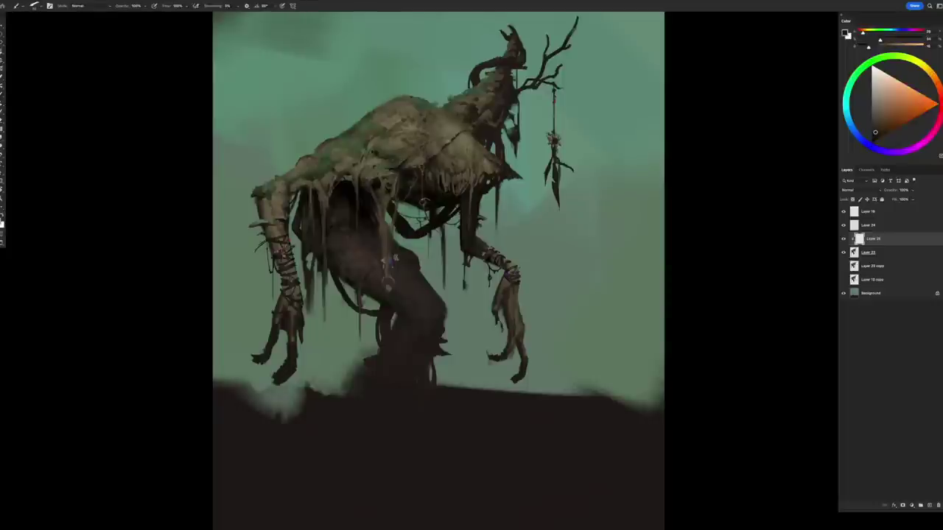
click(869, 225)
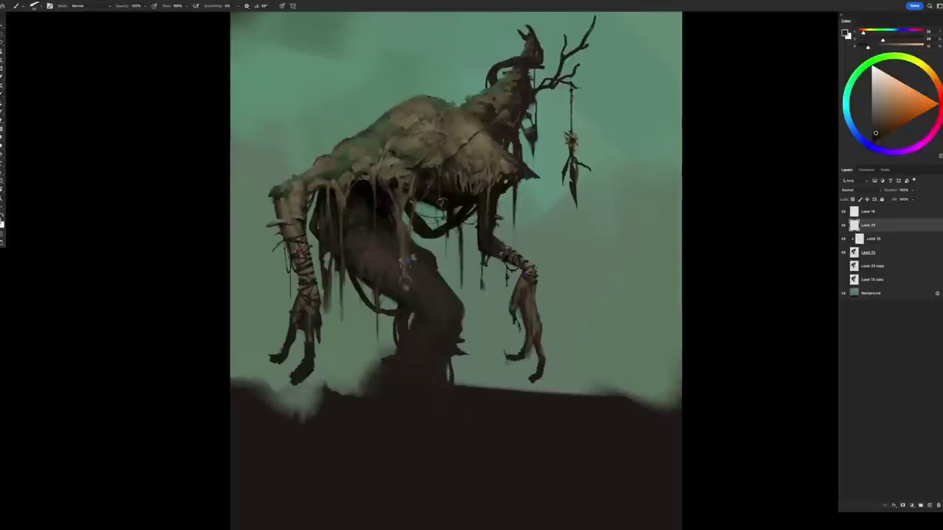
key(ctrl+minus)
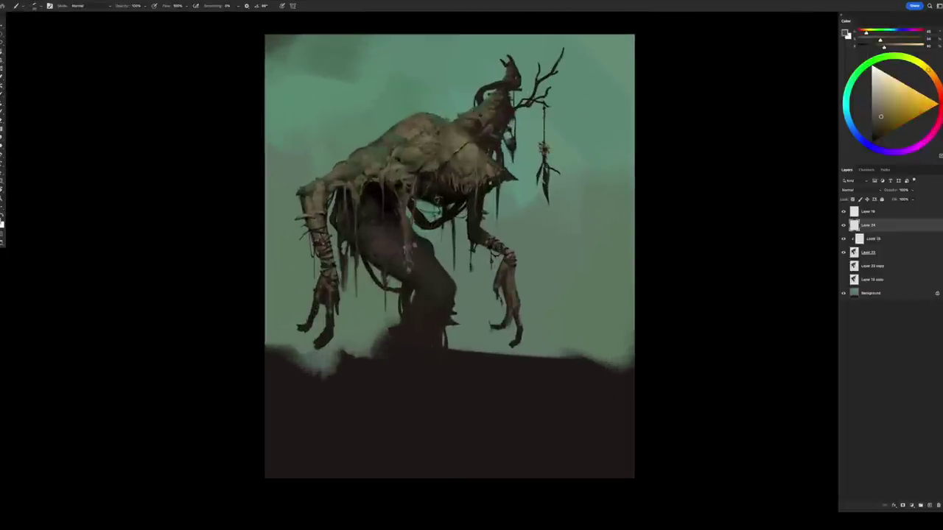
scroll(450, 255, left, 2)
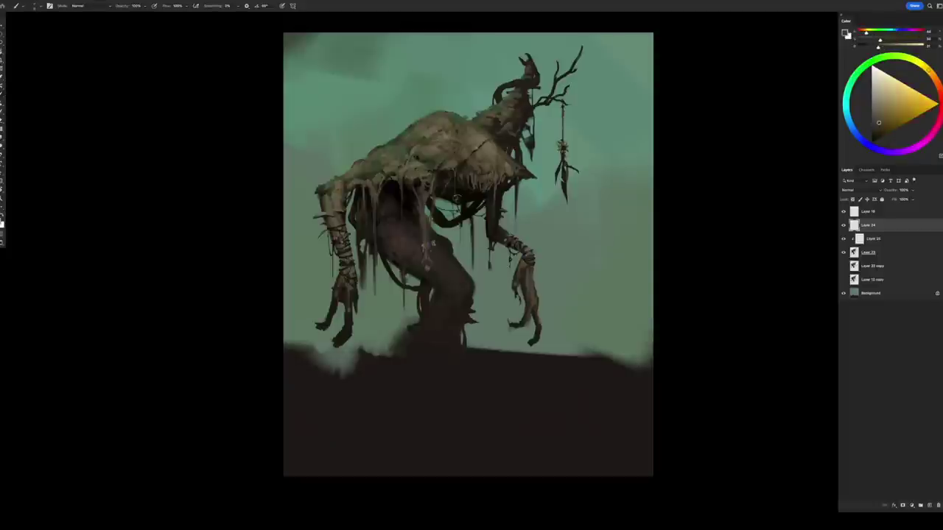
scroll(468, 254, up, 2)
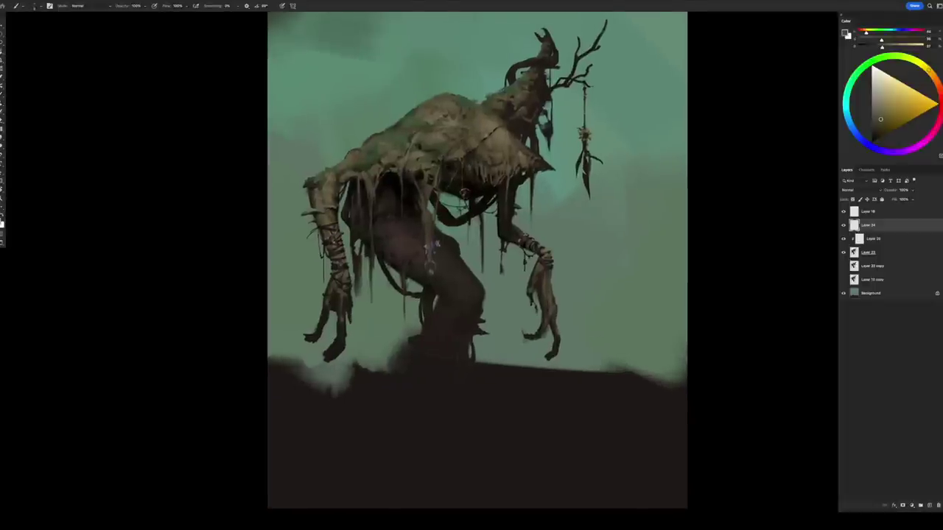
key(ctrl+e)
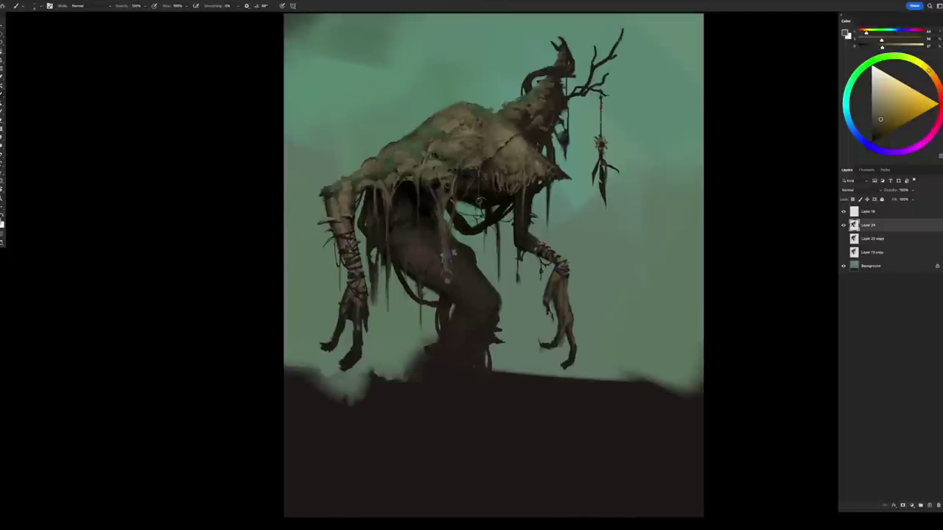
- Add a Color Balance adjustment layer clipped to the merged creature layer
key(ctrl+shift+alt+n)
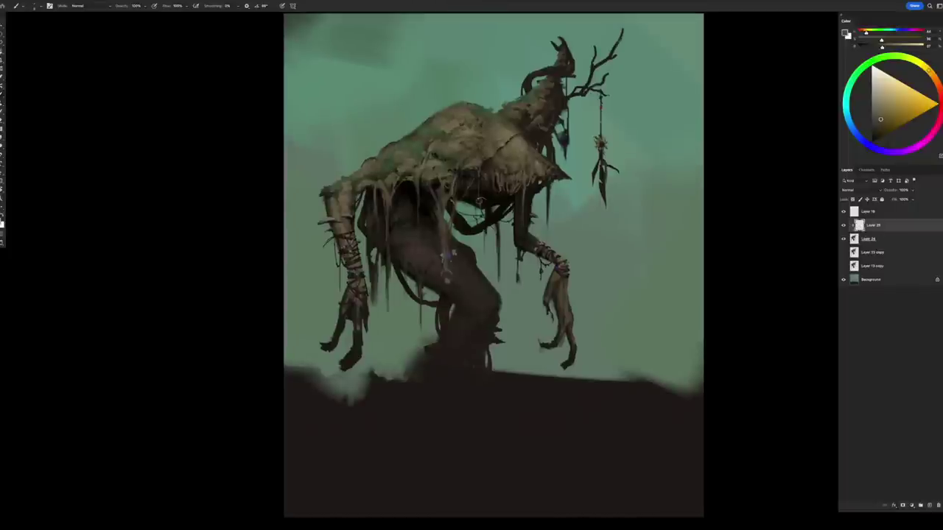
key(ctrl+e)
click(894, 506)
click(917, 438)
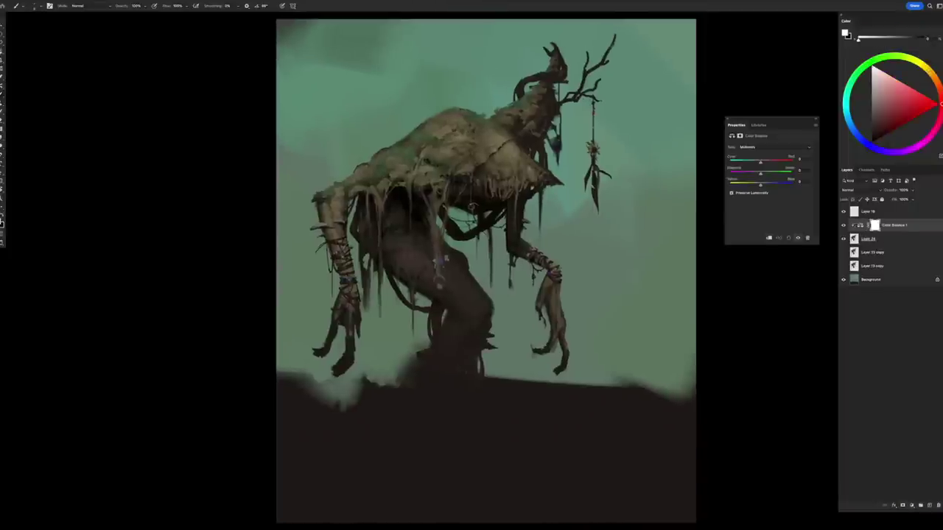
- Hide the Color Balance effect with a black mask and reveal it over the creature's front shoulder with a textured brush
right_click(532, 170)
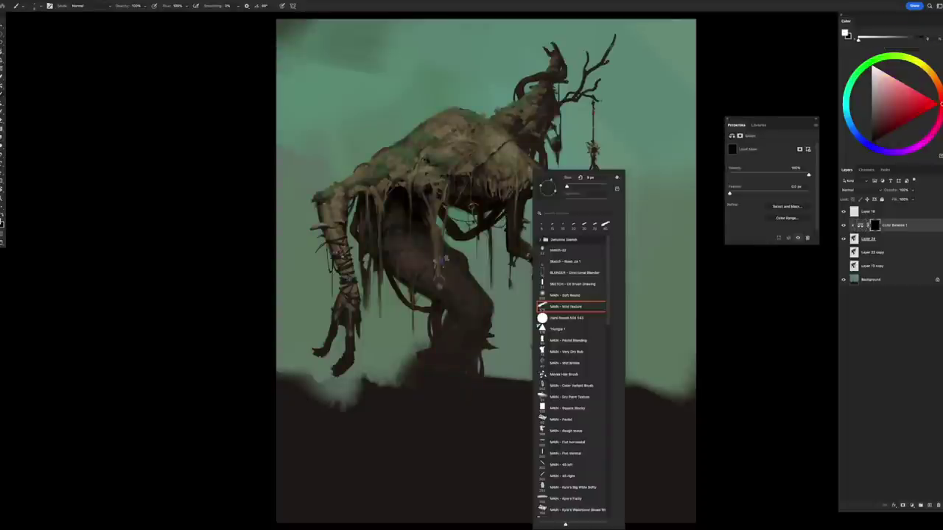
double_click(571, 301)
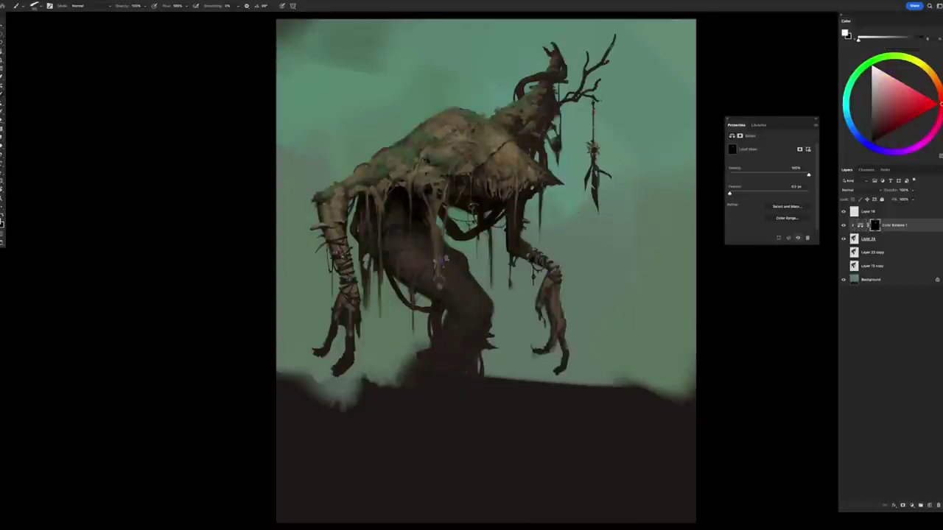
key(b)
scroll(471, 265, up, 2)
key(e)
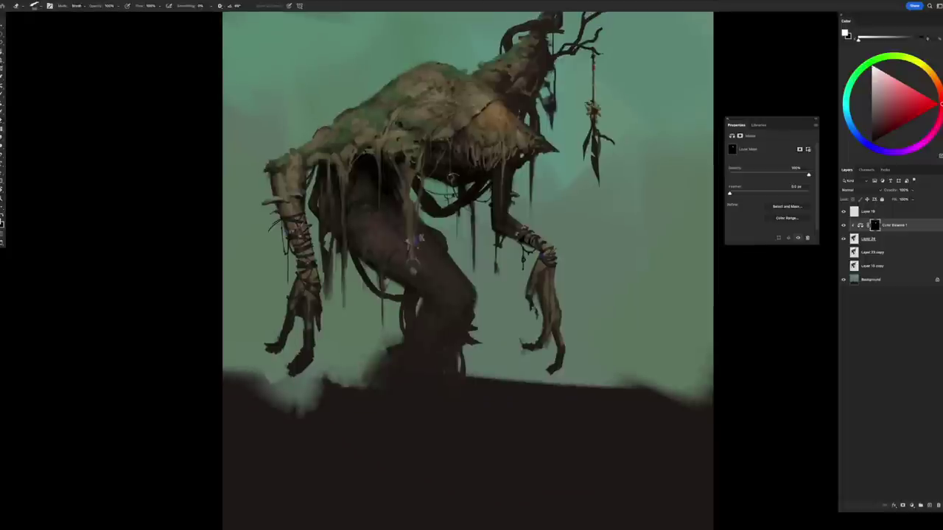
- Shift the Color Balance midtones toward red and yellow at reduced layer opacity, and add an empty layer above the adjustment
click(860, 224)
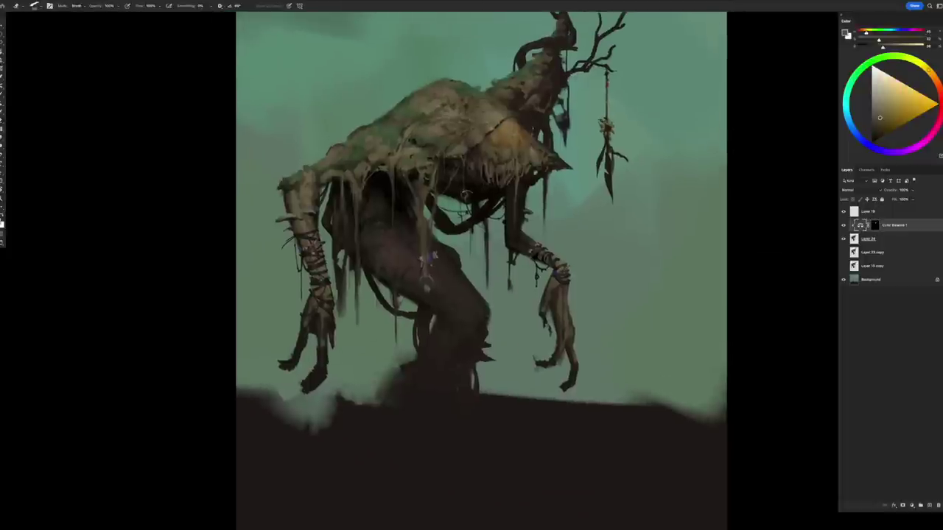
key(ctrl+shift+alt+n)
key(b)
double_click(860, 238)
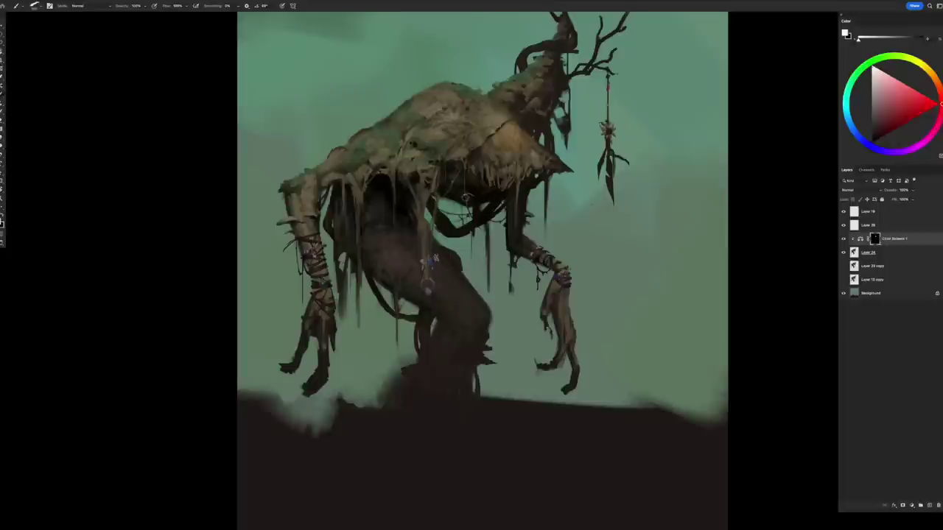
drag(753, 184, 755, 183)
click(911, 190)
drag(914, 199, 906, 199)
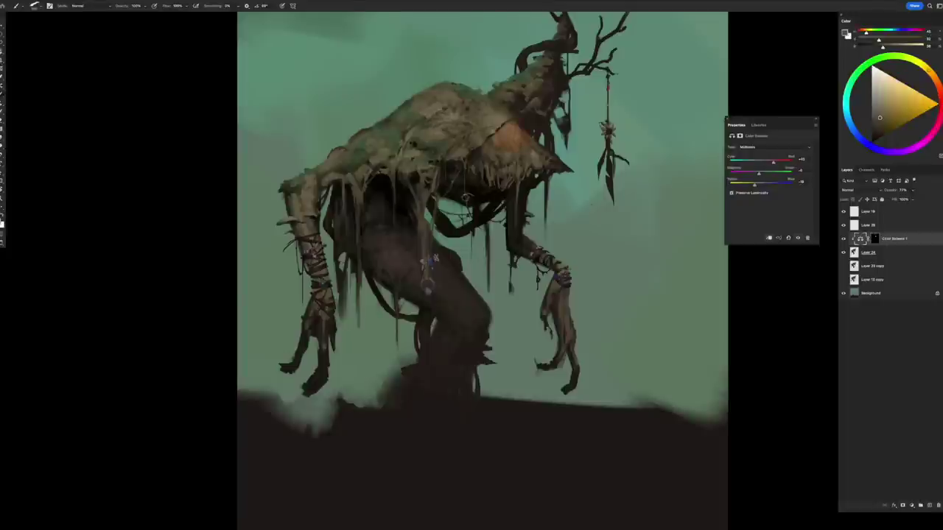
- Move the empty layer above the other layers and paint light peach highlights on it over the front shoulder
click(869, 212)
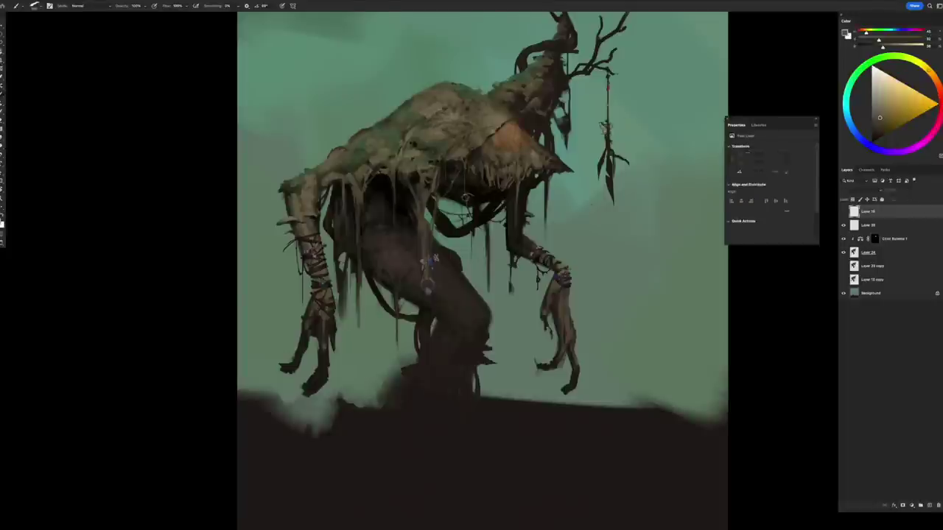
drag(869, 225, 869, 212)
click(880, 100)
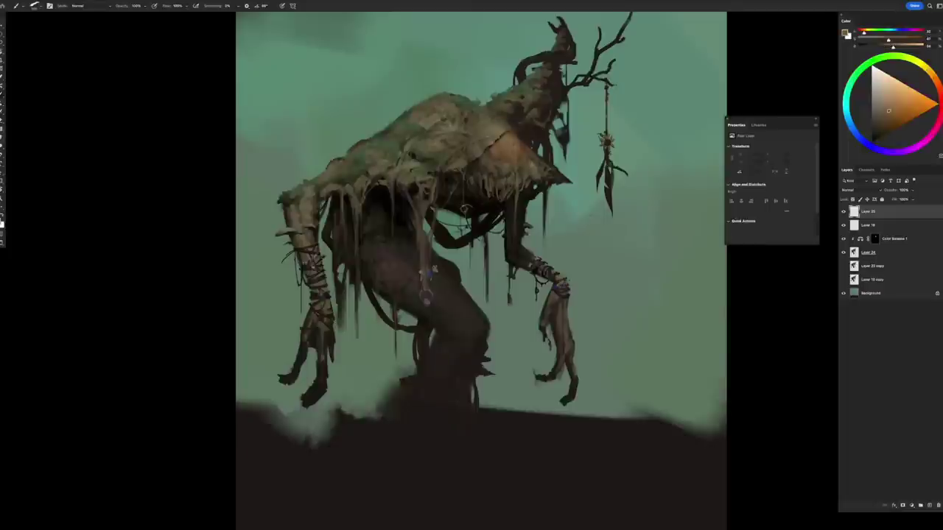
click(882, 95)
click(504, 137)
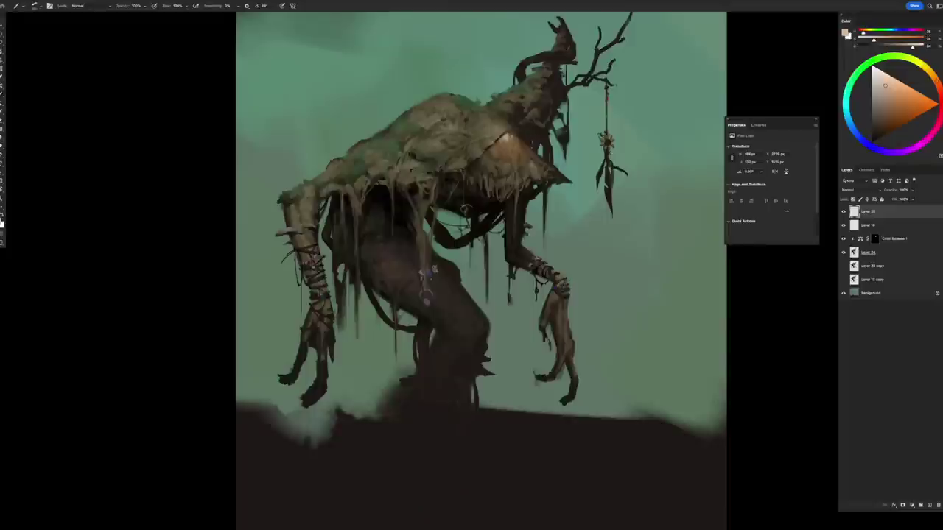
- Saturate and darken the shoulder highlights with Hue/Saturation and refine them with sampled peach tones
key(ctrl+u)
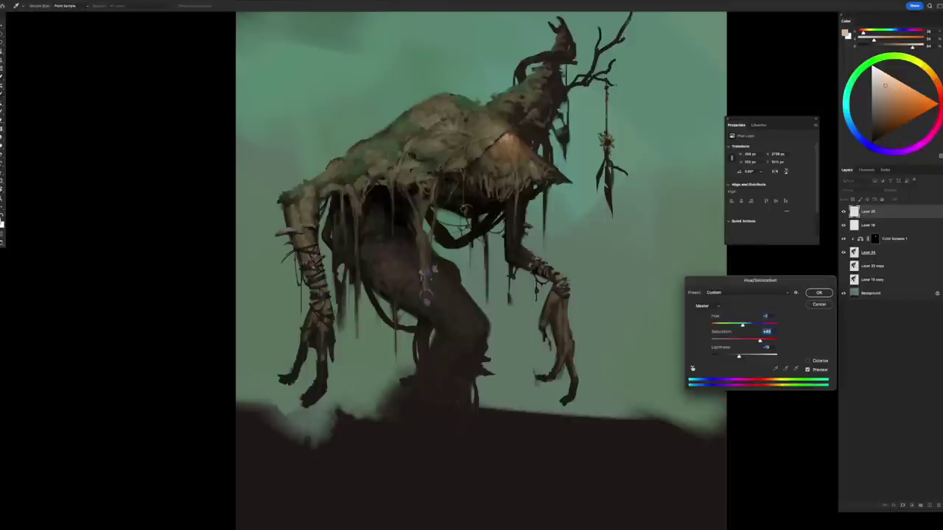
key(Return)
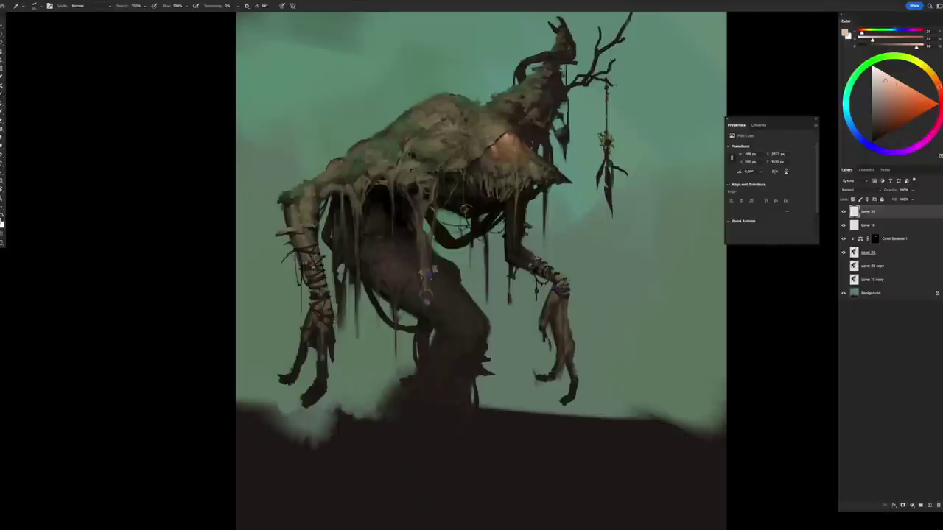
drag(664, 120, 653, 143)
alt+click(649, 148)
alt+click(659, 129)
key(e)
key(b)
- Create a new layer and paint the area around the glowing shoulder with sampled olive and brown tones
key(ctrl+shift+alt+n)
alt+click(427, 274)
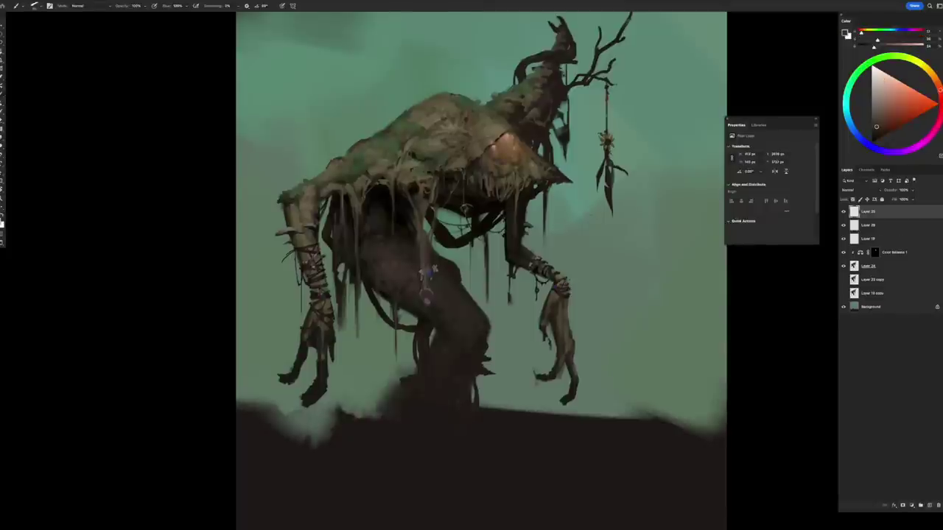
alt+click(426, 274)
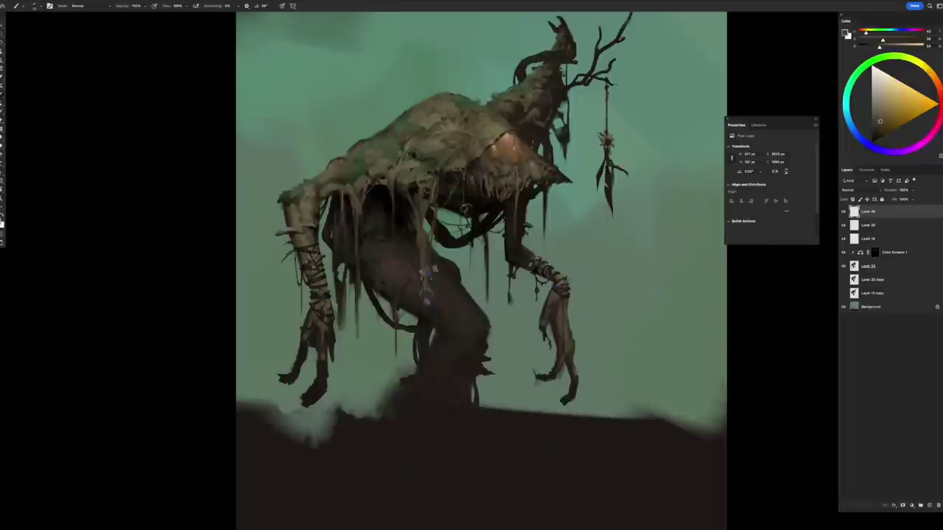
alt+click(426, 274)
alt+click(426, 274)
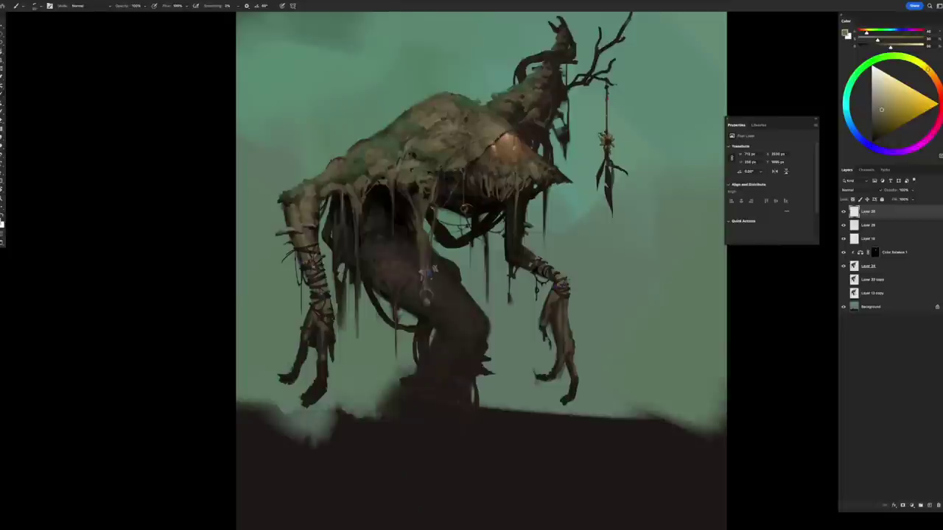
alt+click(425, 274)
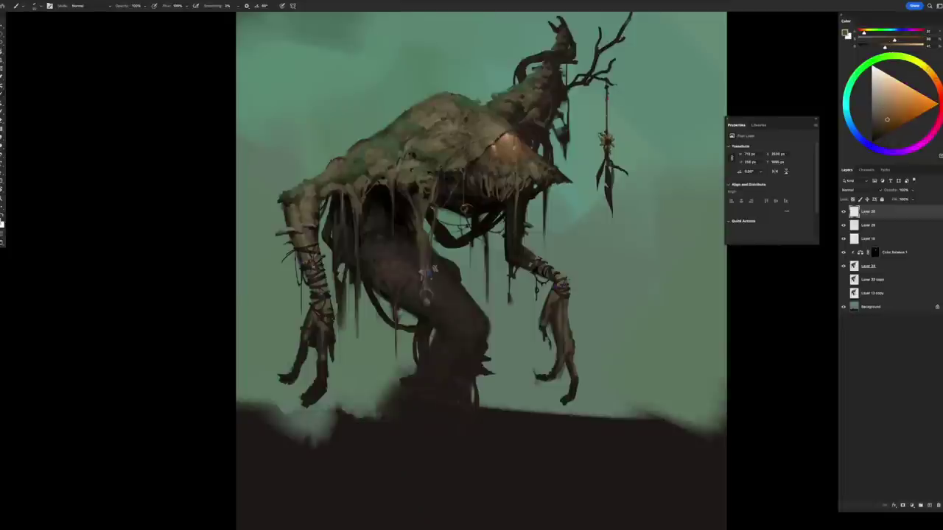
alt+click(426, 274)
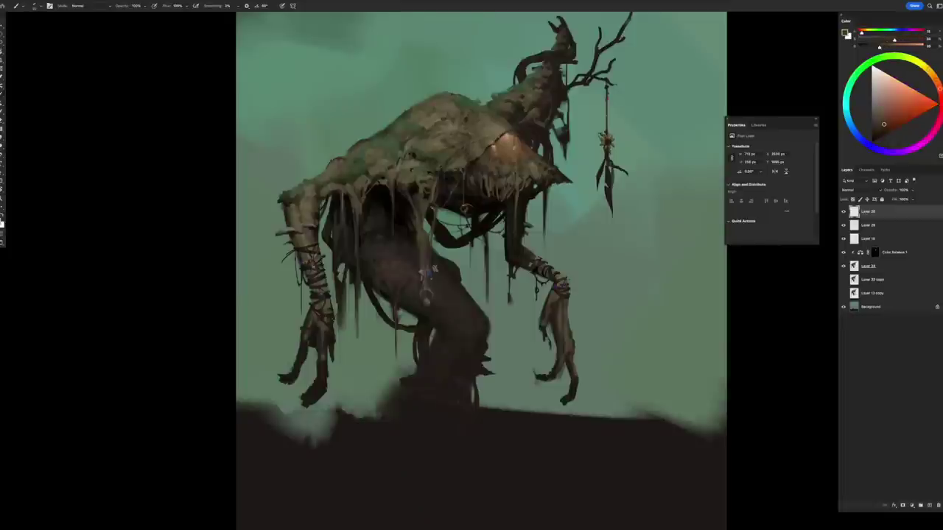
alt+click(528, 155)
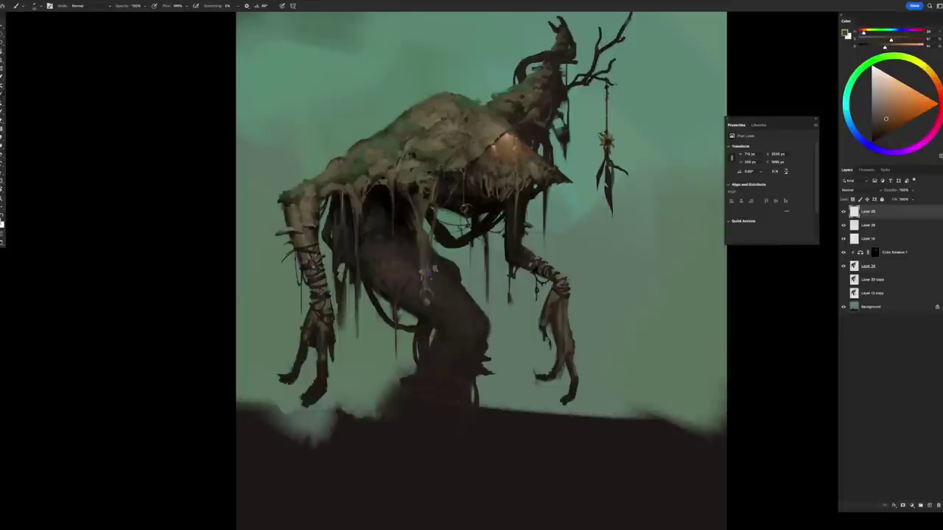
- Add lighter peach accents to the glowing shoulder using colours sampled from it
scroll(481, 147, up, 2)
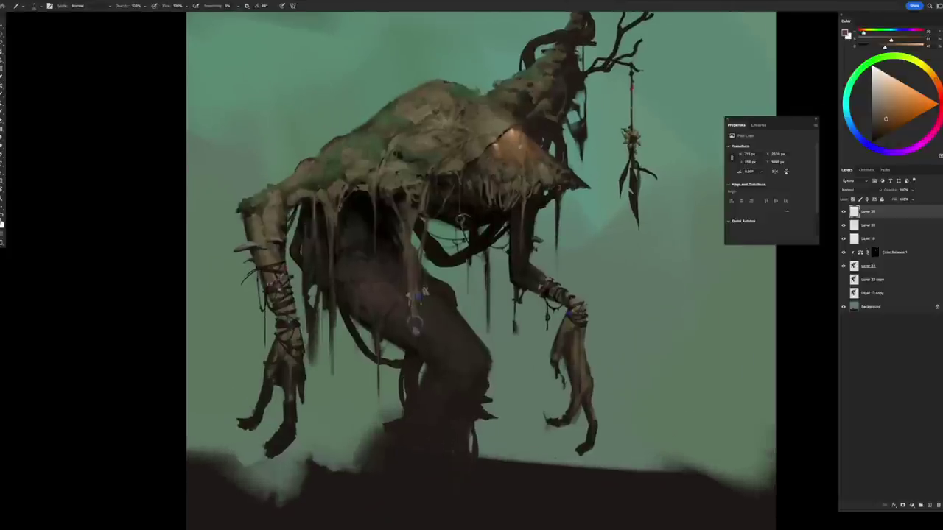
alt+click(495, 147)
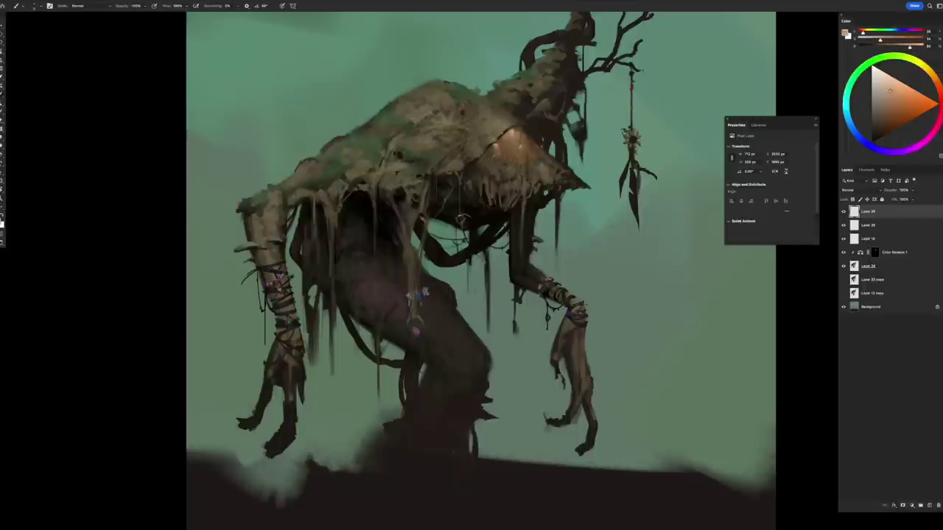
alt+click(504, 166)
drag(880, 121, 888, 94)
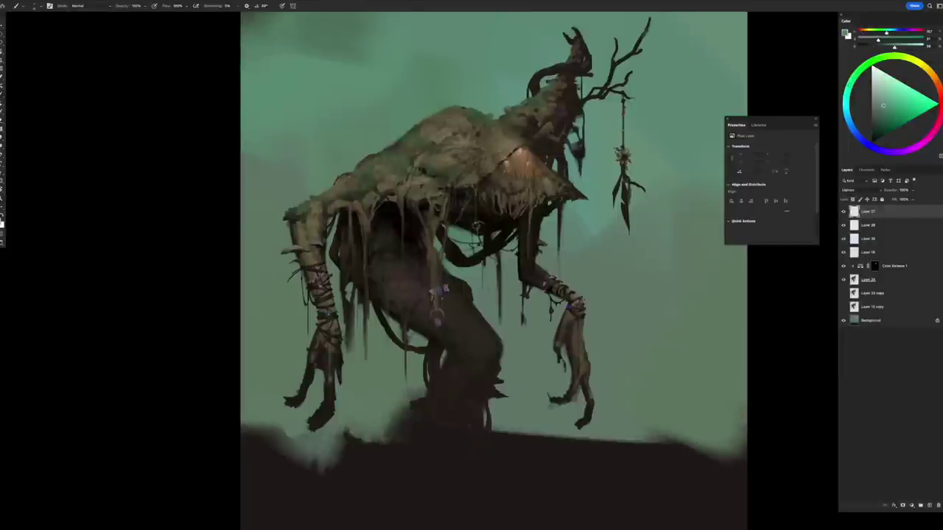
- Try a lower Hue/Saturation lightness on Layer 27 and compare the painting with the other layers hidden and shown
key(ctrl+u)
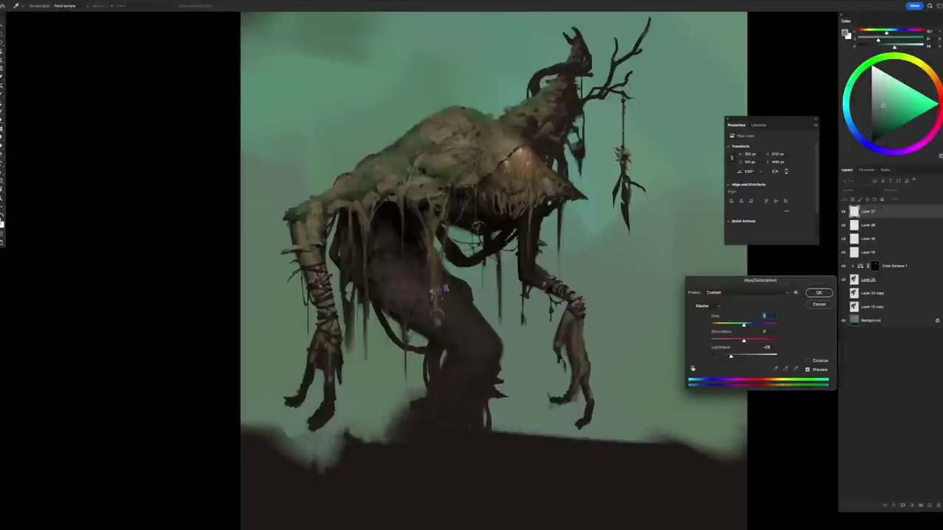
key(Escape)
alt+click(844, 212)
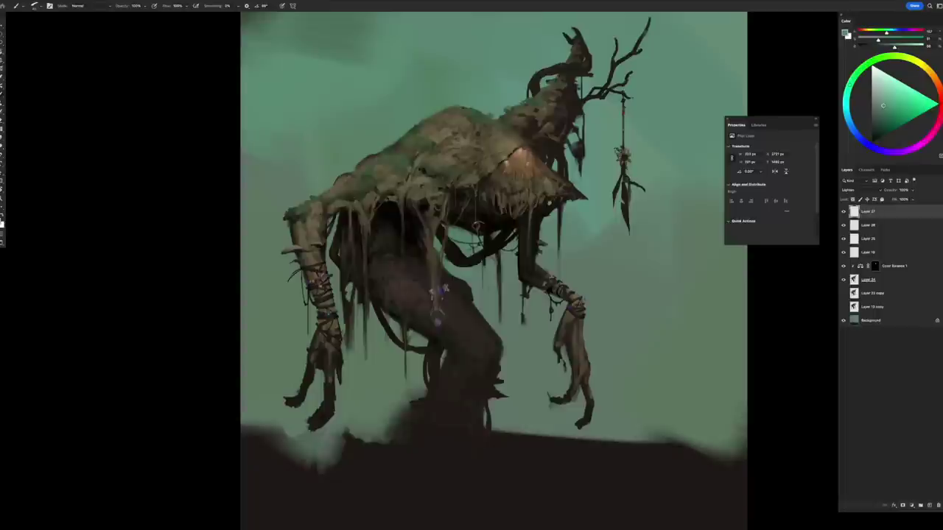
alt+click(844, 211)
alt+click(843, 211)
- Clean up the strokes on Layer 27 with the Eraser and adjust their colour with Hue/Saturation
key(e)
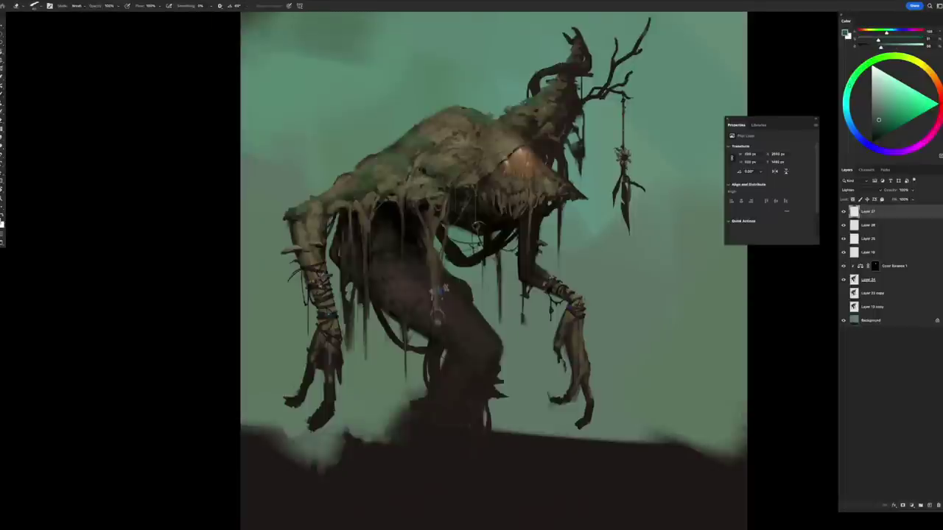
key(ctrl+u)
key(Return)
- Add a small pale touch on a new layer, and merge the creature layers into one with a hidden duplicate beneath
key(ctrl+shift+alt+n)
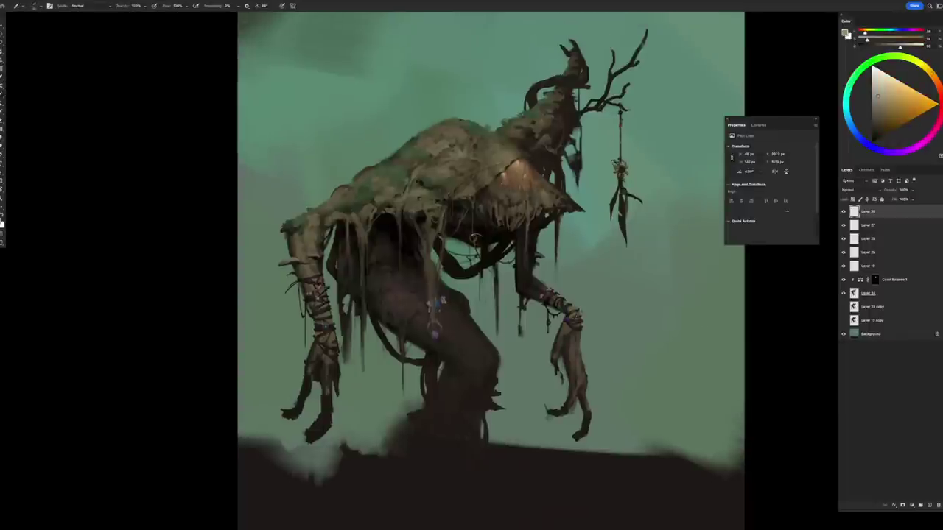
key(ctrl+minus)
key(ctrl+e)
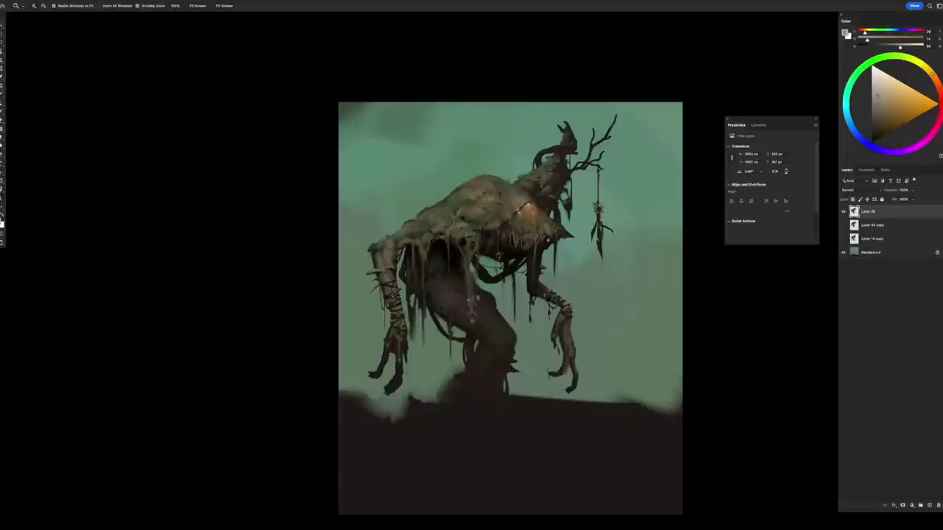
key(ctrl+j)
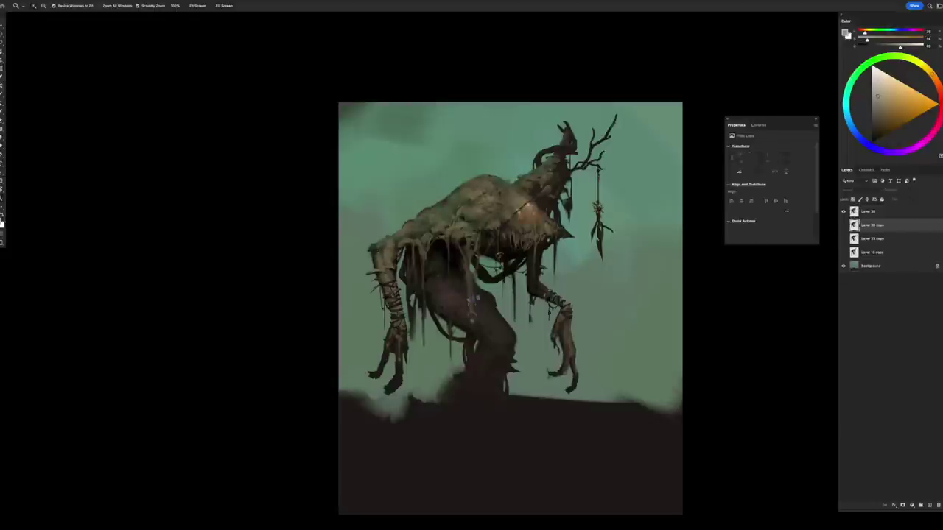
- Paint small blue and magenta accents on the arm wraps and the flowers hanging below the torso on the merged creature layer
key(alt+bracketleft)
key(ctrl+plus)
key(b)
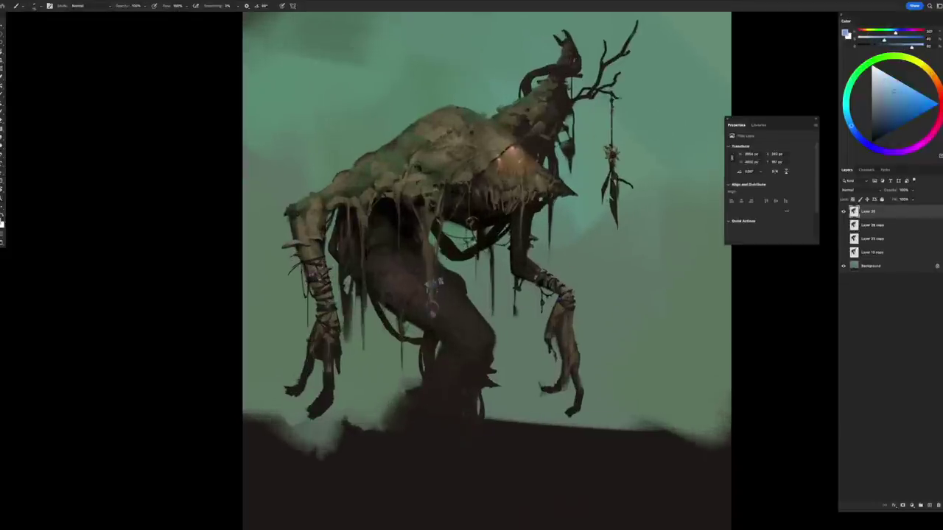
key(ctrl+plus)
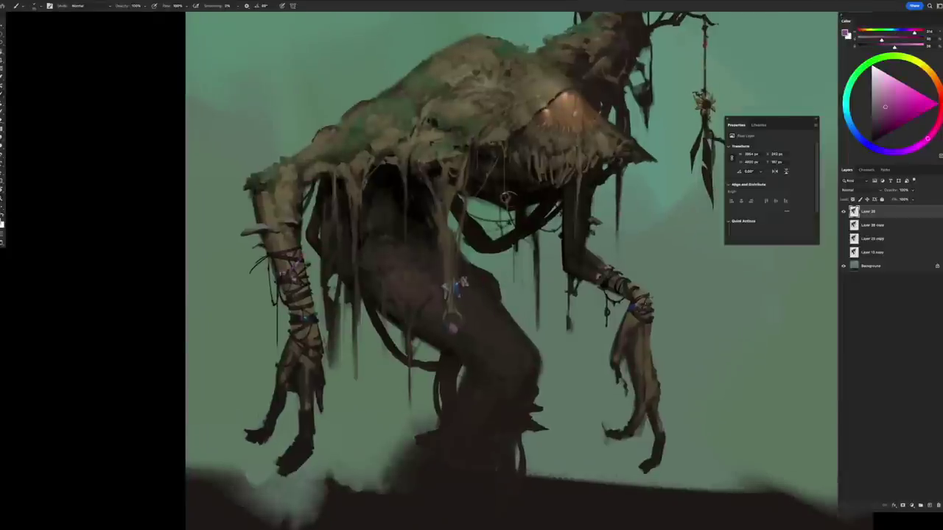
key(x)
key(ctrl+minus)
key(ctrl+minus)
key(ctrl+minus)
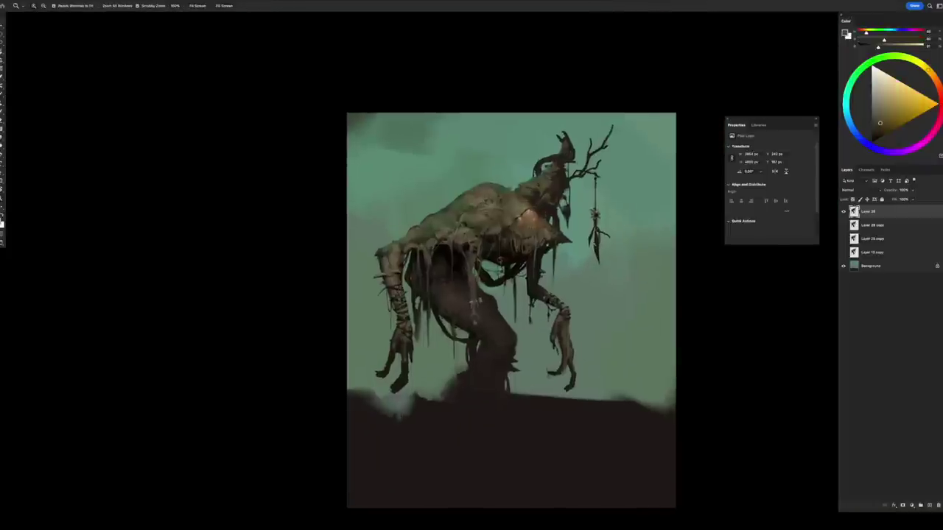
- Flip the canvas, thin the leaves of the charm hanging from the antlers with the Eraser and Brush, and flip it back
key(h)
key(ctrl+plus)
key(ctrl+plus)
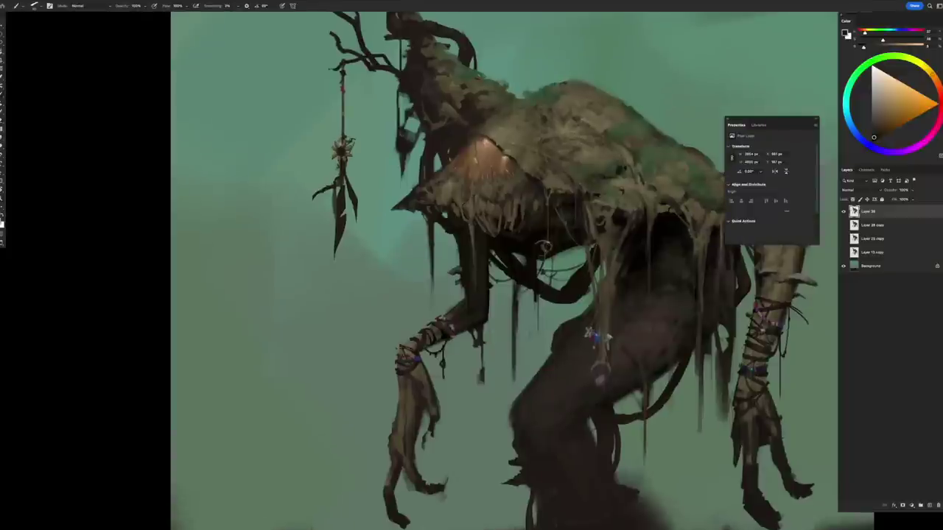
key(e)
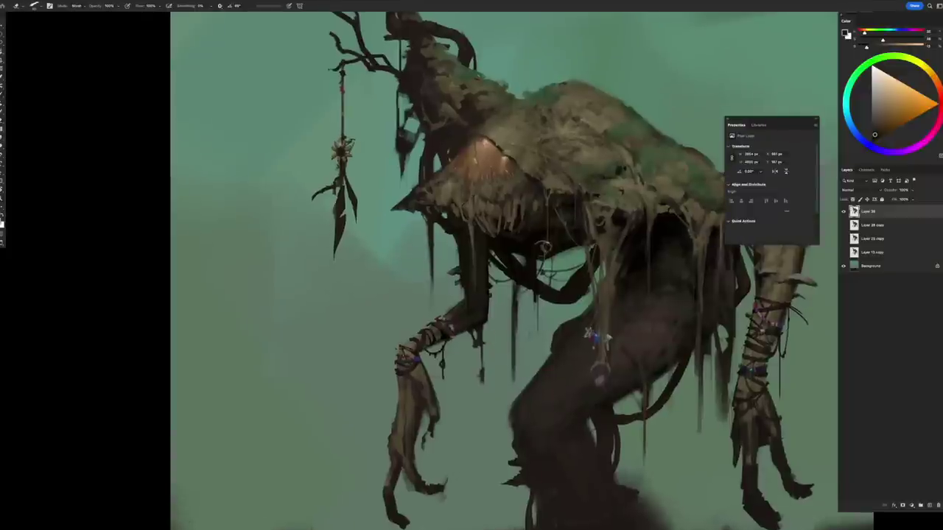
drag(344, 216, 337, 252)
key(b)
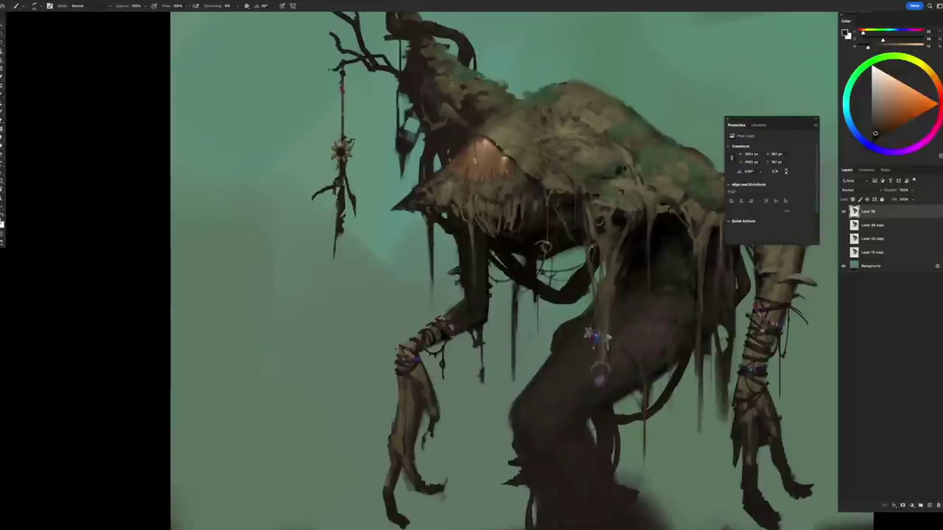
key(e)
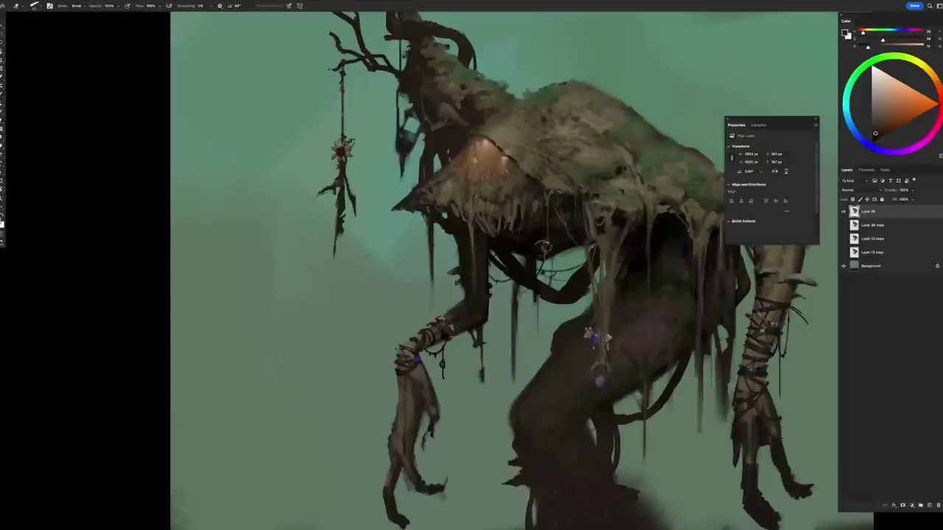
key(b)
key(ctrl+0)
key(ctrl+shift+h)
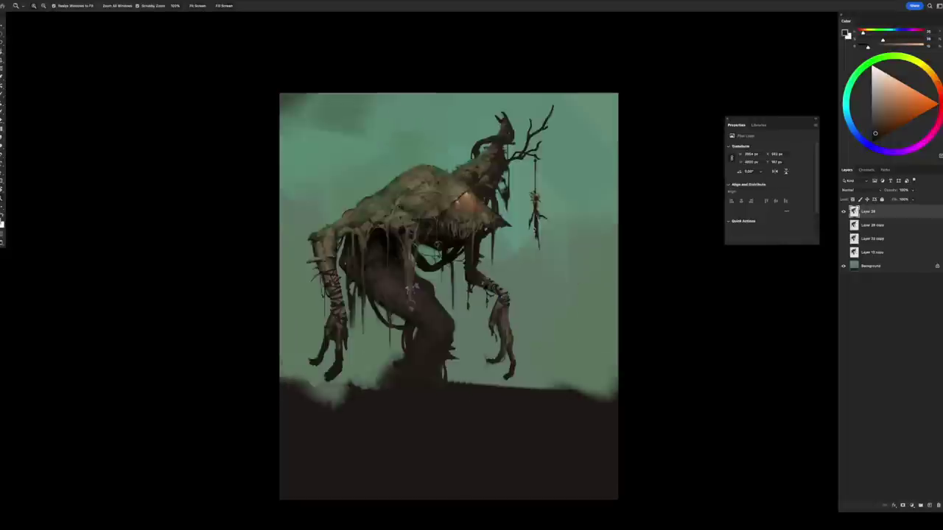
- Add pale pink and blue touches to the small flowers hanging in front of the creature's lower body
key(ctrl+plus)
key(ctrl+plus)
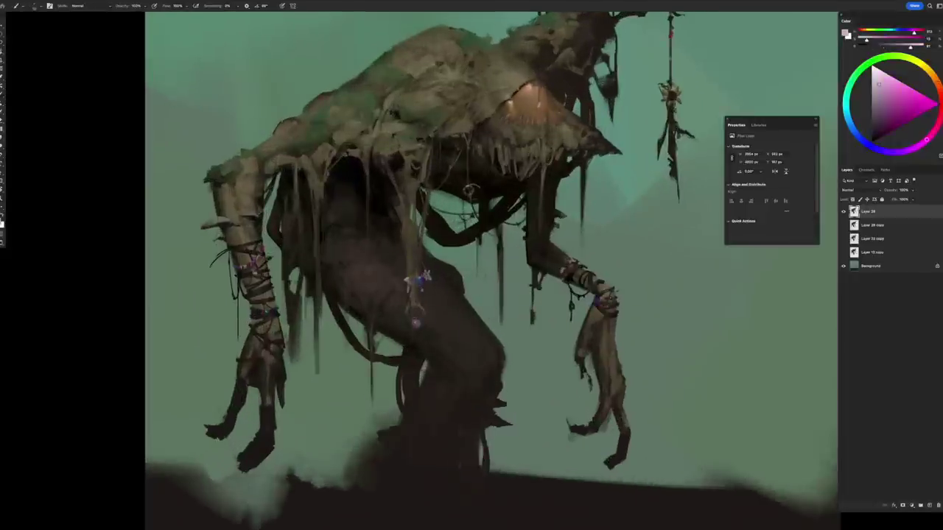
drag(421, 277, 422, 288)
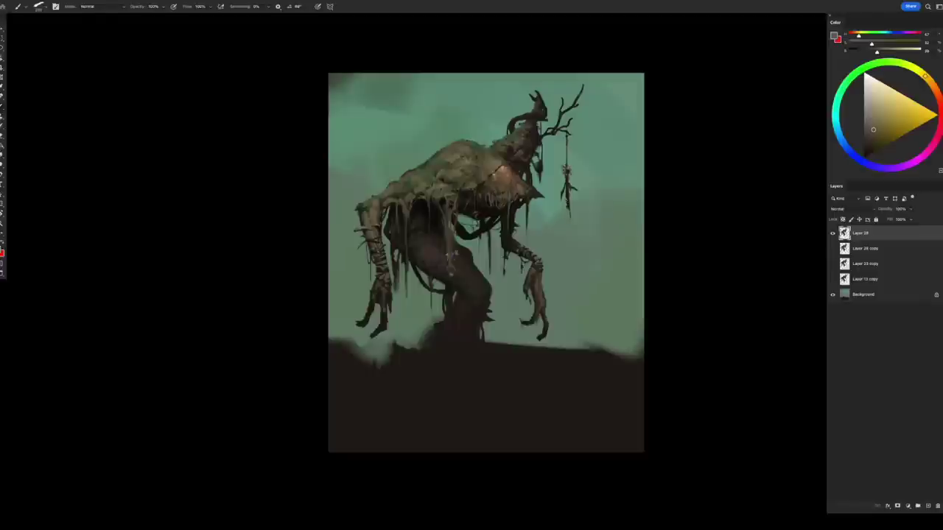
- Create a new layer above the Background and brush broad grey-green mist strokes over the dark ground beside the creature's base
click(862, 294)
key(ctrl+shift+alt+n)
right_click(524, 126)
key(Escape)
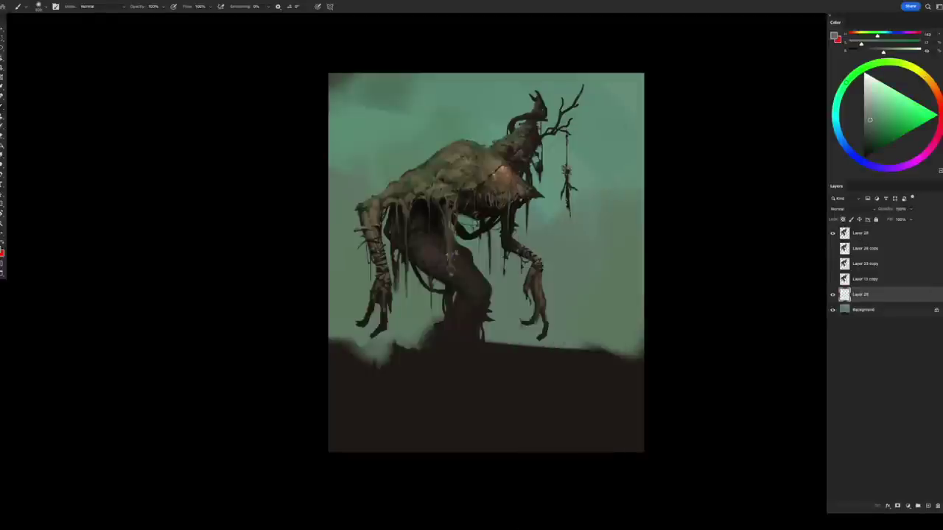
right_click(524, 125)
key(Return)
mouse_move(515, 305)
mouse_down()
mouse_move(508, 353)
mouse_move(536, 465)
mouse_up()
mouse_move(369, 346)
mouse_down()
mouse_move(326, 453)
mouse_move(316, 413)
mouse_up()
drag(508, 361, 496, 467)
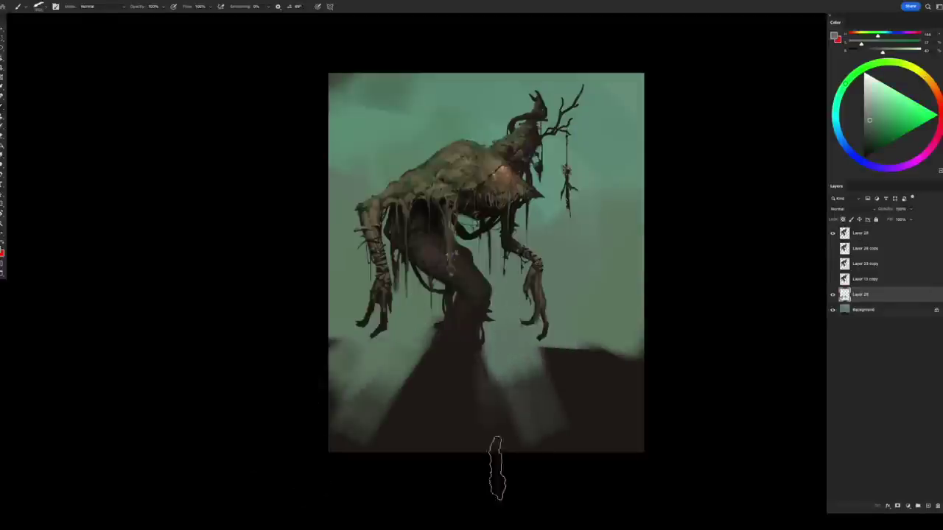
- Level the ground edge on the creature's front side and paint sampled teal and dark tones around its base
drag(472, 346, 542, 407)
mouse_move(543, 353)
mouse_down()
mouse_move(634, 343)
mouse_move(688, 352)
mouse_up()
alt+click(490, 330)
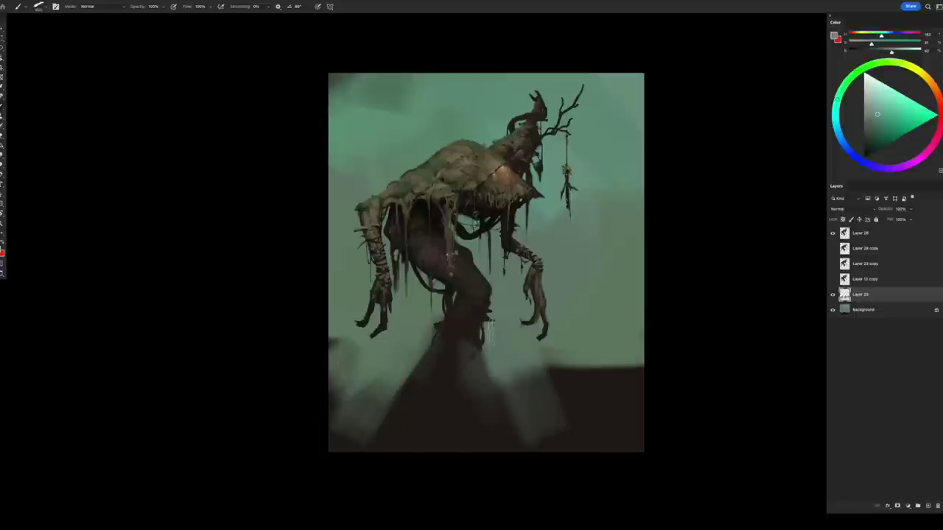
drag(464, 331, 427, 389)
alt+click(464, 400)
alt+click(452, 411)
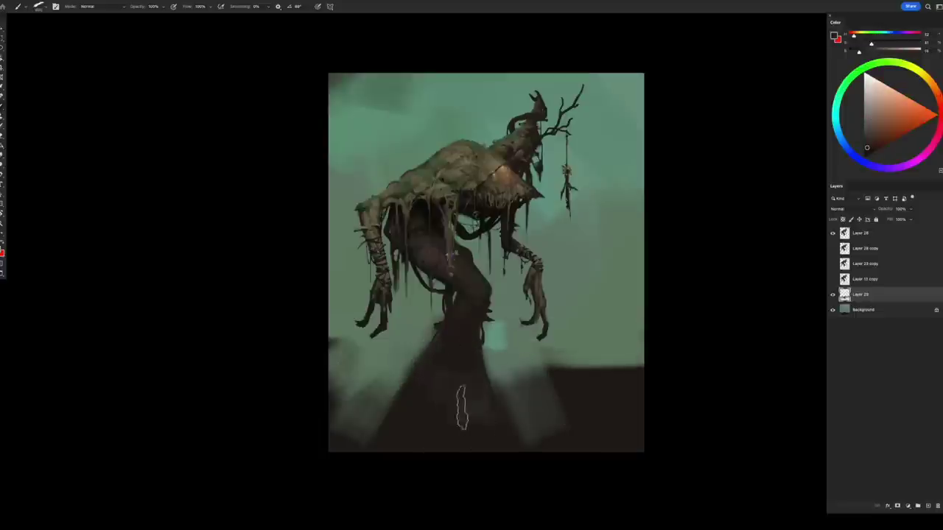
alt+click(452, 411)
drag(413, 332, 435, 402)
- Crop the canvas slightly shorter by trimming its lower edge
key(c)
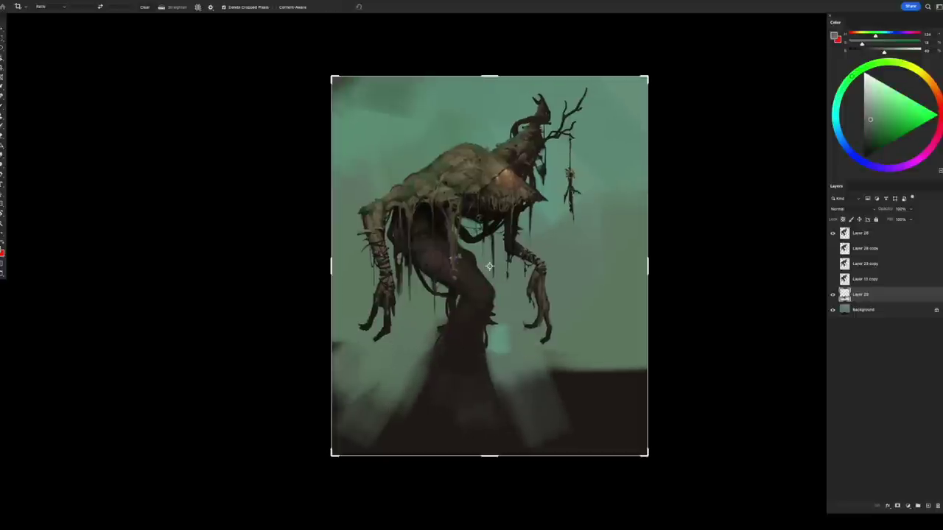
key(Return)
key(b)
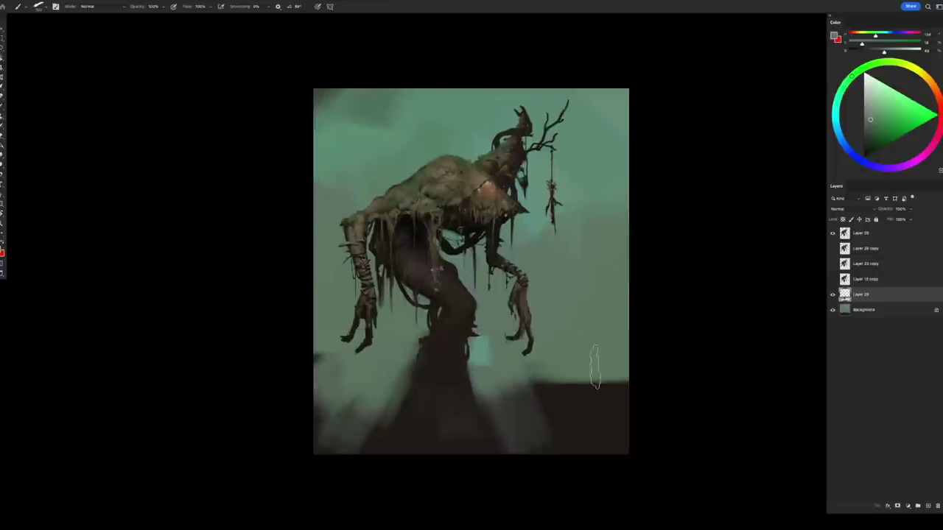
- Paint a dark mound rising into a rough trunk shape along the canvas's right edge using sampled ground and background colours
alt+click(604, 389)
drag(582, 353, 604, 389)
alt+click(604, 389)
drag(596, 280, 604, 389)
drag(611, 339, 623, 438)
alt+click(623, 438)
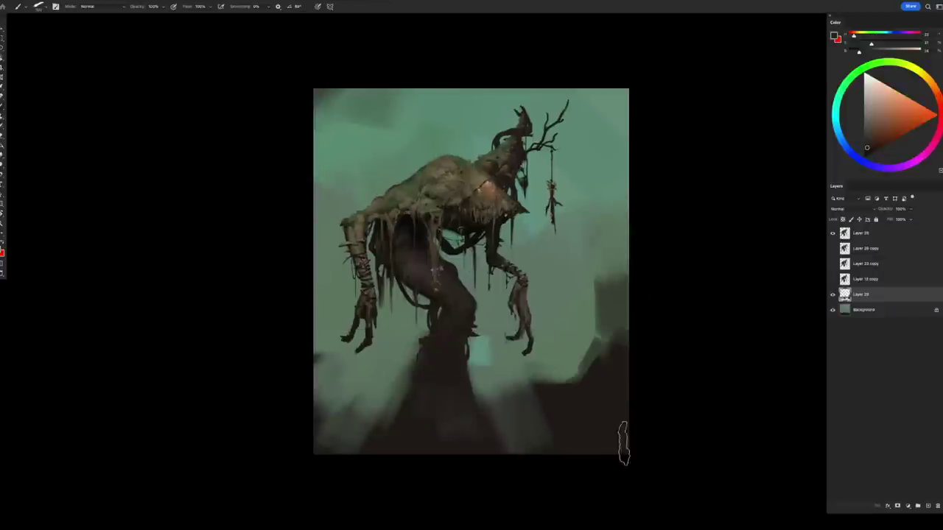
drag(620, 280, 614, 318)
- Flip the canvas, paint a dark curved tree trunk in front of the creature, and extend the dark ground beneath it
key(h)
drag(328, 336, 337, 306)
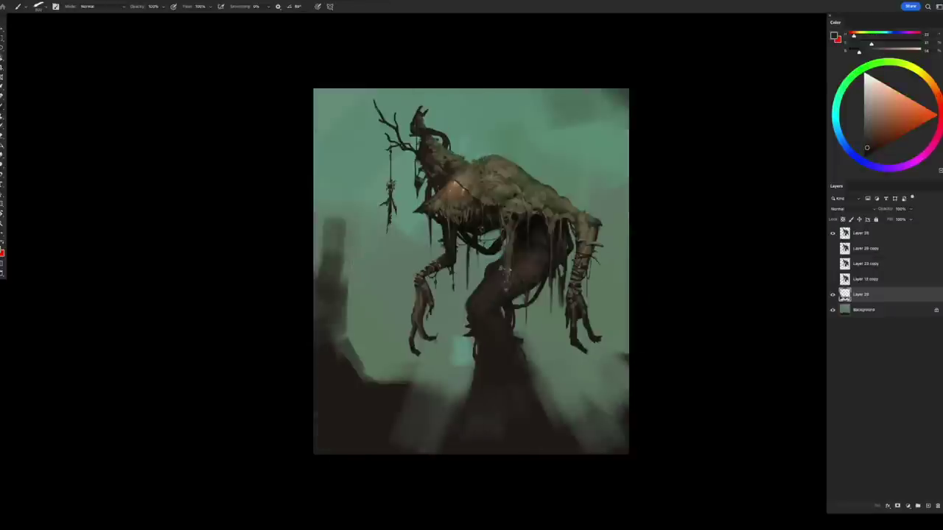
mouse_move(340, 254)
mouse_down()
mouse_move(354, 92)
mouse_move(359, 206)
mouse_move(337, 360)
mouse_up()
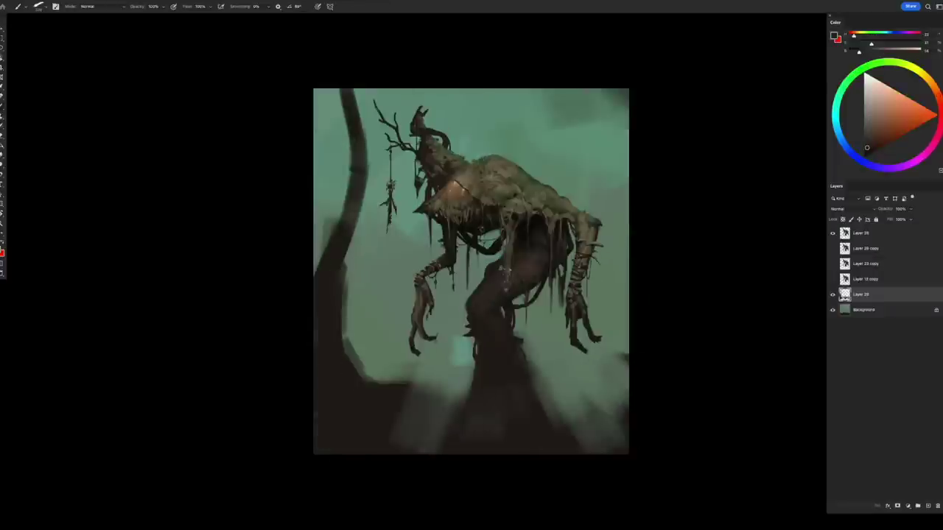
drag(362, 122, 345, 223)
mouse_move(333, 311)
mouse_down()
mouse_move(383, 398)
mouse_move(378, 382)
mouse_move(442, 440)
mouse_move(349, 456)
mouse_move(452, 392)
mouse_move(323, 462)
mouse_move(616, 364)
mouse_move(517, 373)
mouse_move(521, 426)
mouse_move(615, 432)
mouse_up()
- Paint dark hanging foliage in the upper corner behind the creature and a second trunk crossing the curved tree
drag(625, 92, 571, 169)
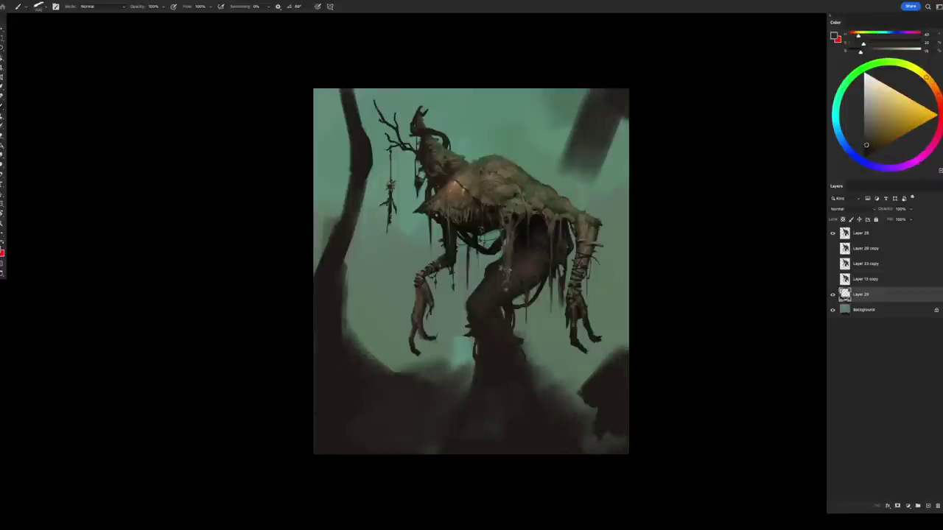
drag(626, 92, 596, 188)
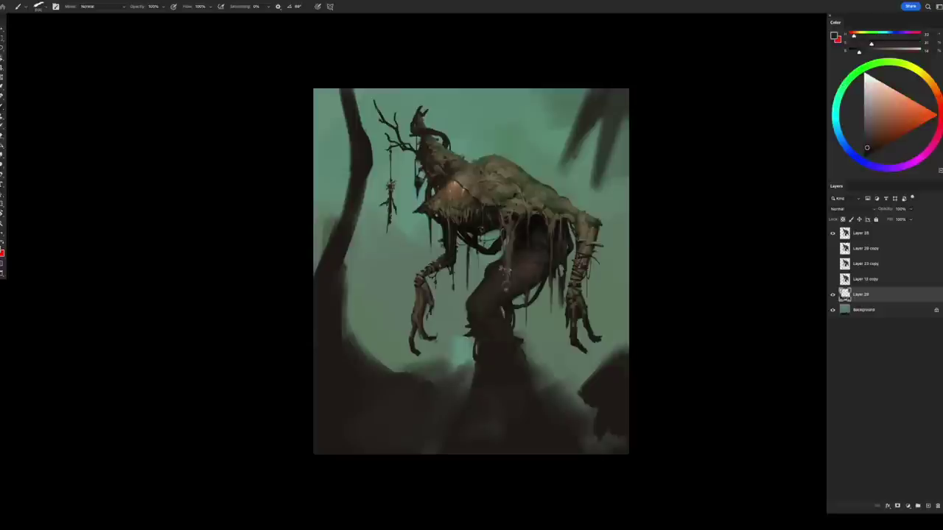
mouse_move(318, 91)
mouse_down()
mouse_move(387, 372)
mouse_move(324, 171)
mouse_up()
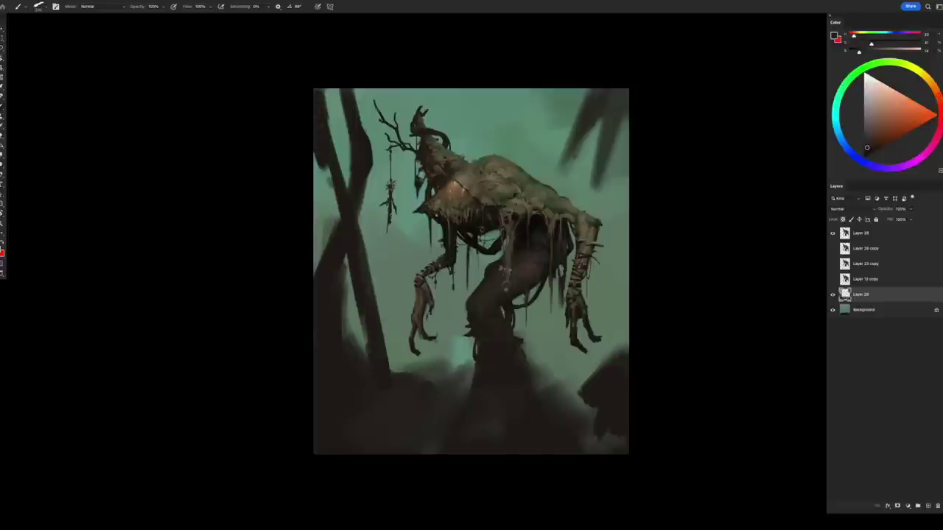
- Flip the canvas back, fill the ground with dark tones, and soften the horizon with sampled grey-green
key(h)
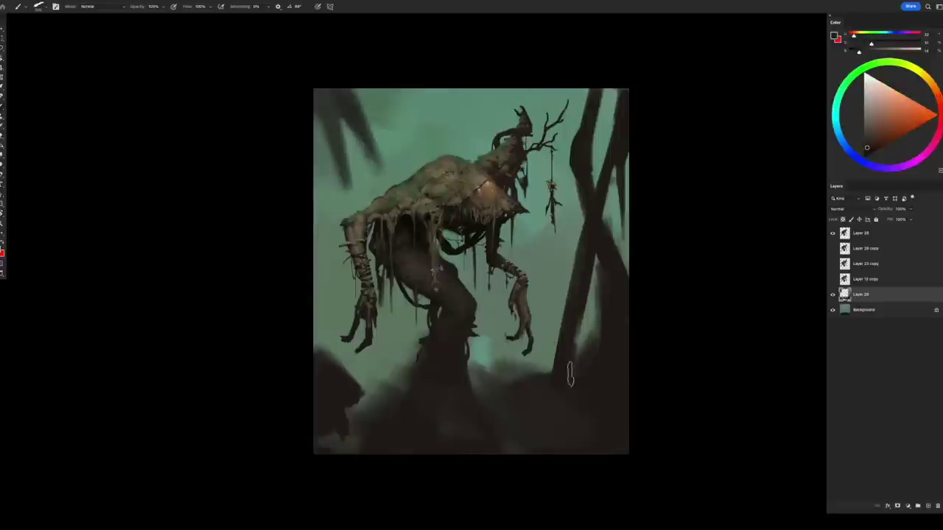
drag(569, 374, 564, 420)
drag(326, 436, 372, 406)
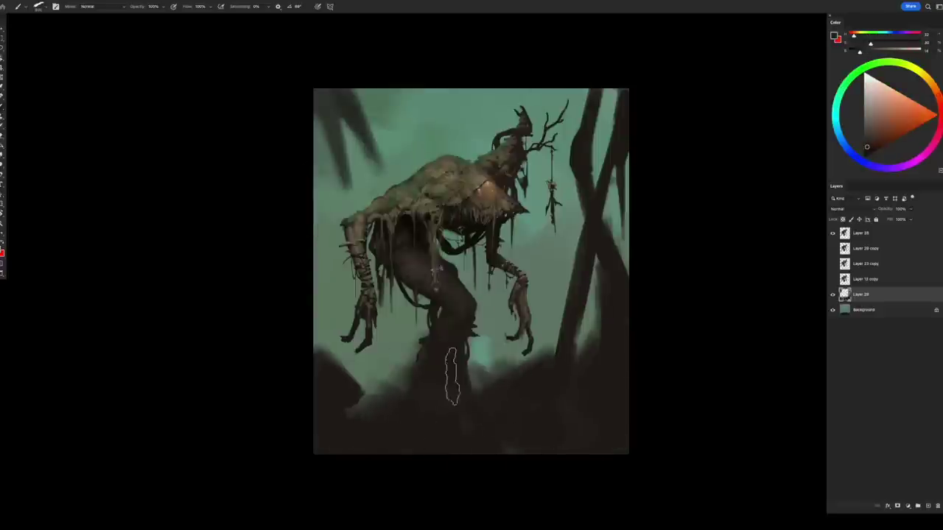
mouse_move(452, 375)
mouse_down()
mouse_move(507, 407)
mouse_move(320, 420)
mouse_move(377, 435)
mouse_move(459, 384)
mouse_move(374, 381)
mouse_move(528, 389)
mouse_up()
alt+click(549, 358)
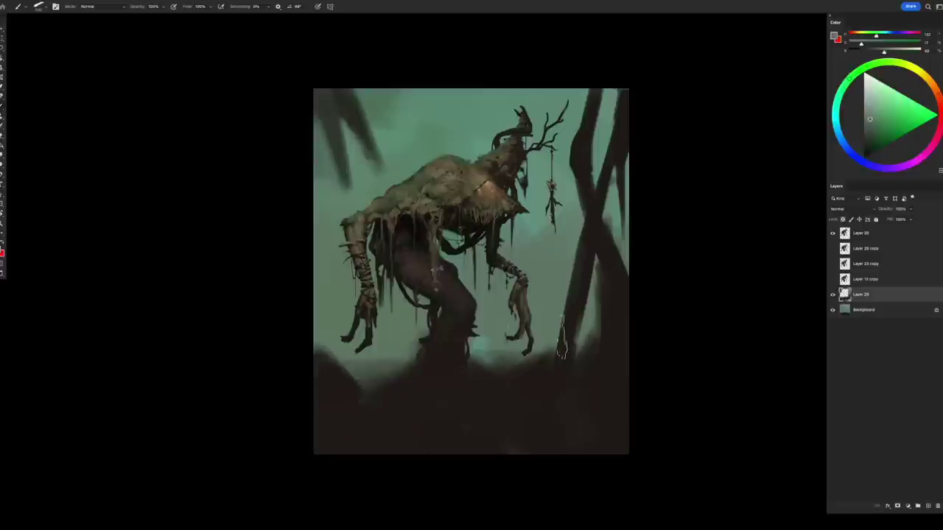
alt+click(403, 366)
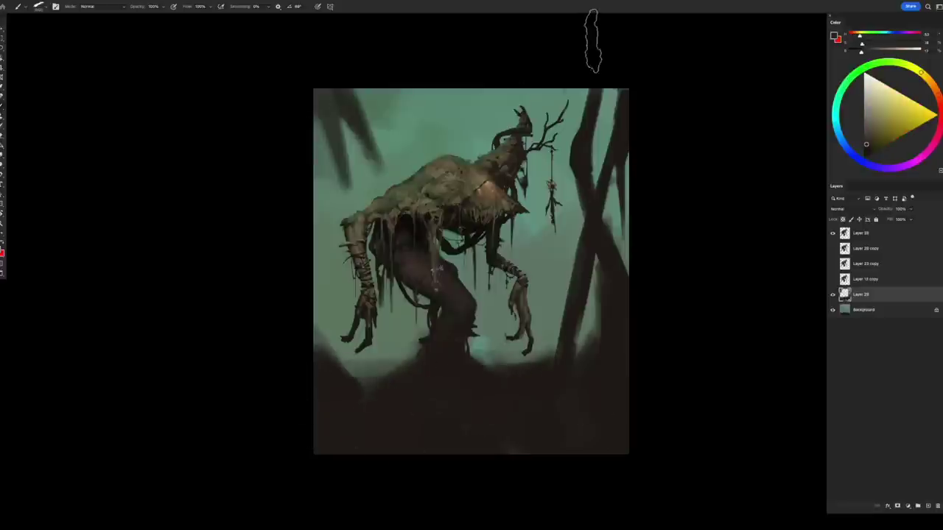
- Cover the background above and behind the creature's back with large dark strokes that fade downward into the mist
mouse_move(593, 40)
mouse_down()
mouse_move(377, 121)
mouse_move(433, 53)
mouse_move(385, 73)
mouse_move(299, 294)
mouse_up()
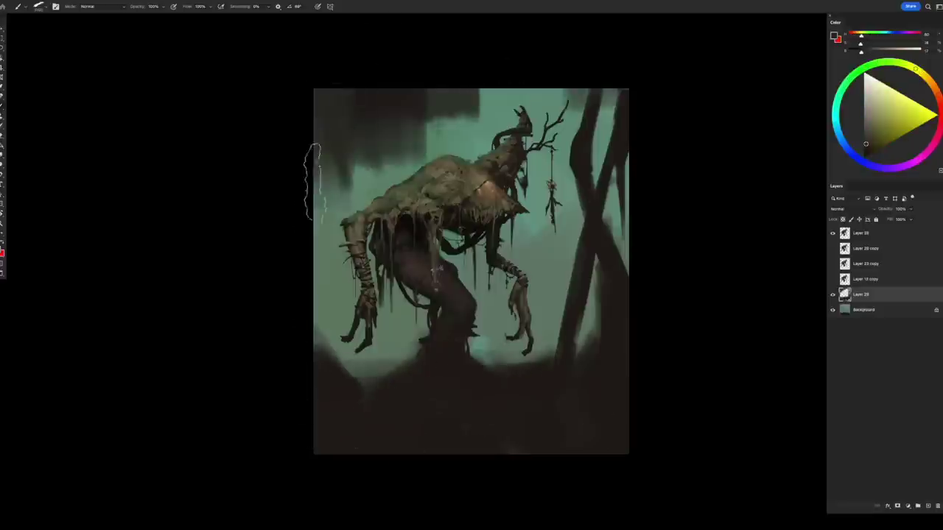
alt+click(324, 184)
drag(353, 309, 337, 195)
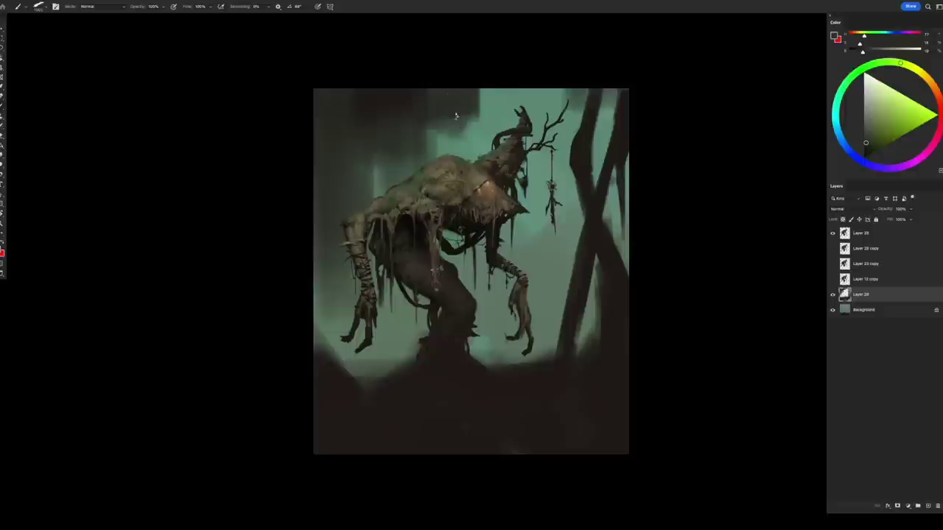
- Flip the canvas and reshape the dark backdrop with sampled tones, leaving a lighter misty gap above the creature's back
key(h)
alt+click(328, 110)
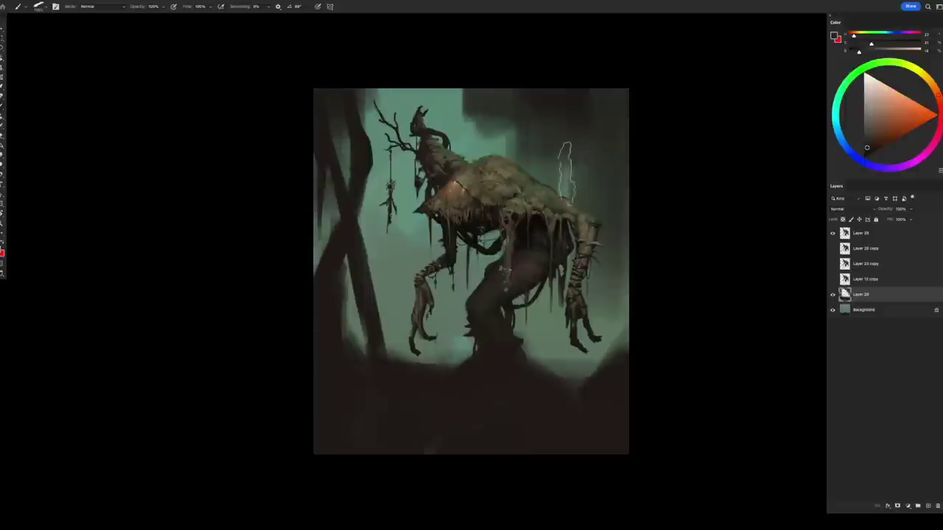
alt+click(565, 165)
alt+click(549, 157)
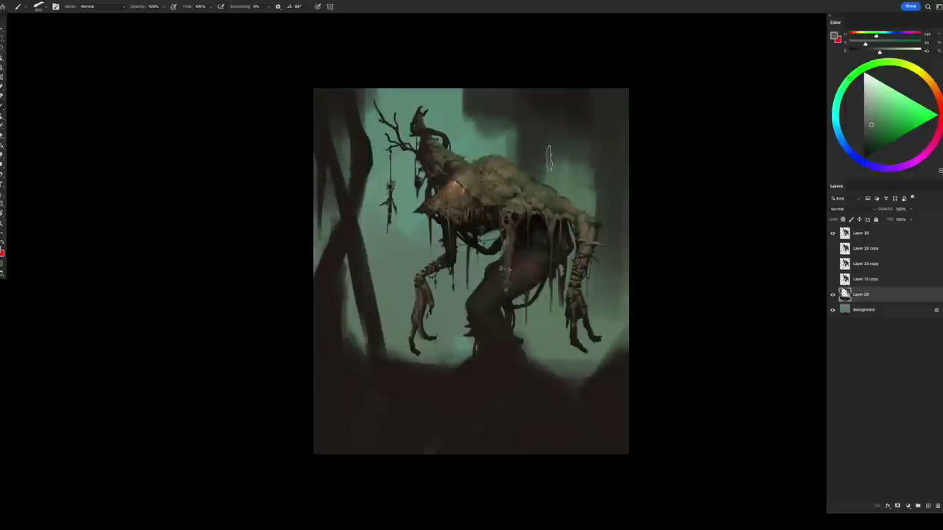
alt+click(611, 315)
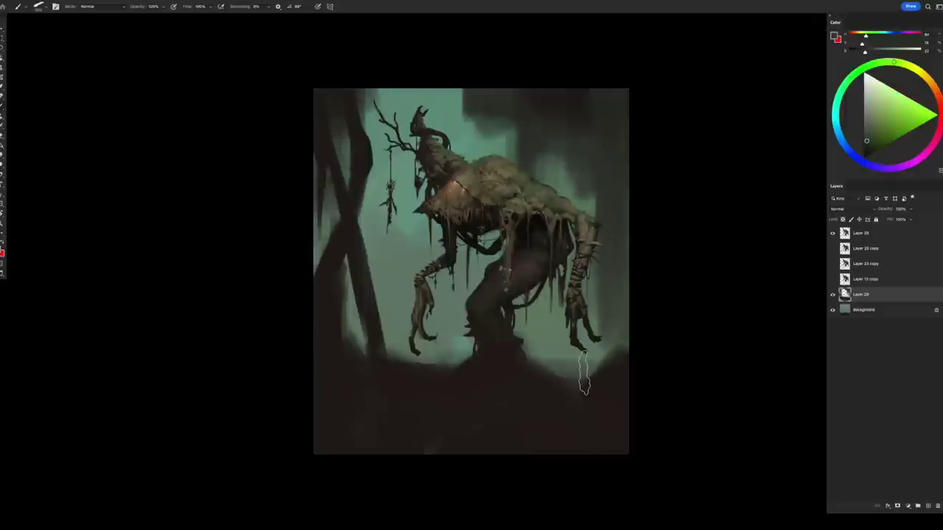
- Soften the horizon on both sides of the creature's base by blending sampled dark ground and grey-green mist colours
alt+click(583, 375)
alt+click(462, 368)
alt+click(449, 383)
alt+click(436, 346)
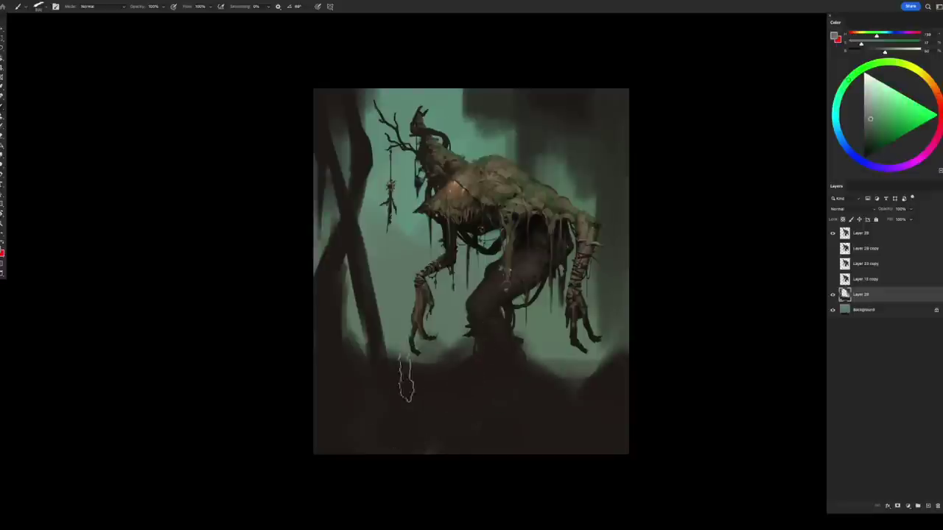
alt+click(375, 358)
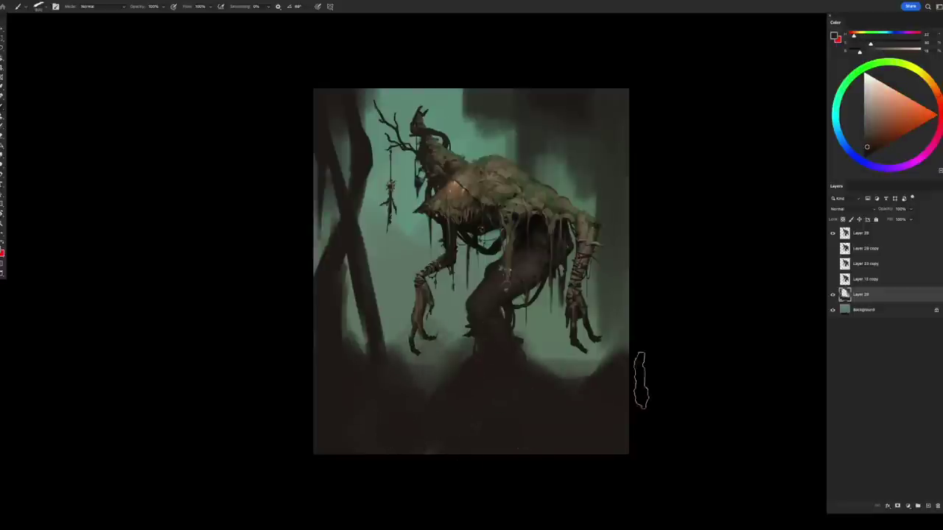
alt+click(544, 335)
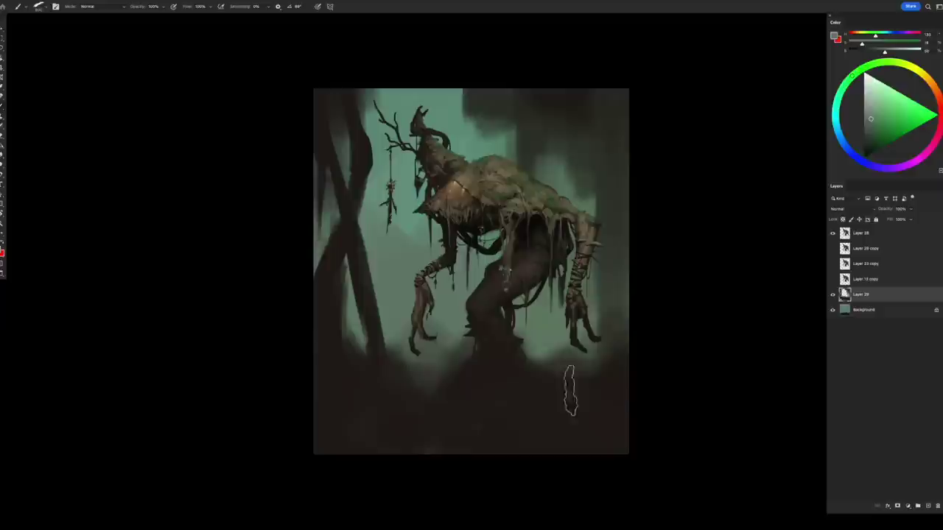
alt+click(612, 211)
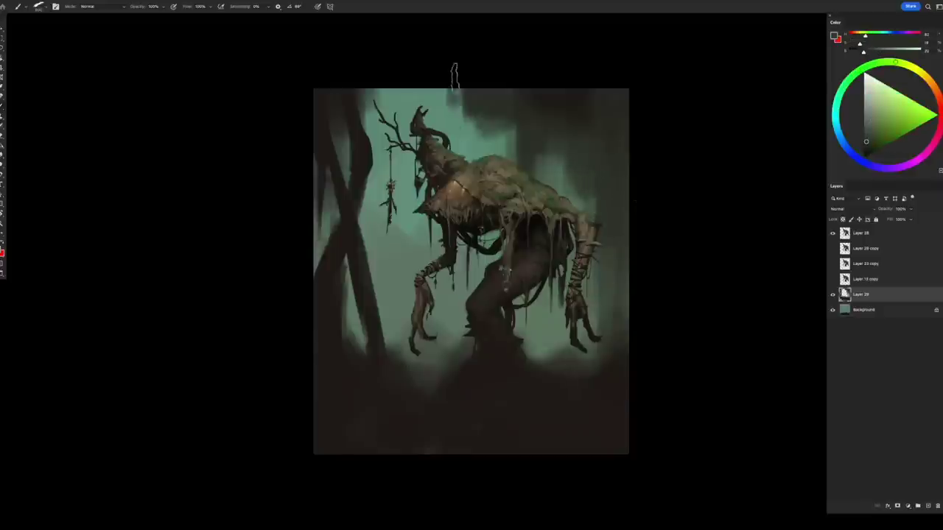
- Extend the dark trunk tones into the misty gap behind the creature's head, flip the canvas and sample the dark ground colour
alt+click(465, 96)
mouse_move(472, 81)
mouse_down()
mouse_move(456, 193)
mouse_move(454, 92)
mouse_up()
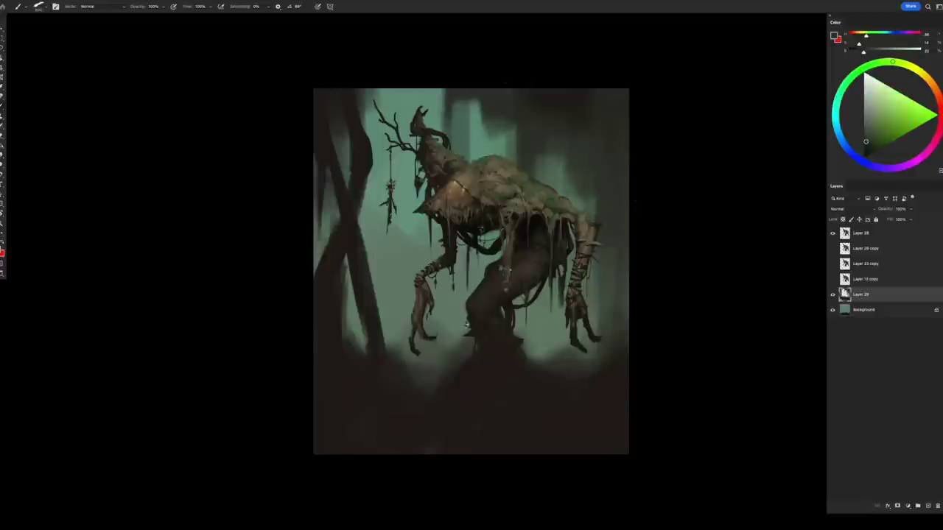
key(ctrl+shift+h)
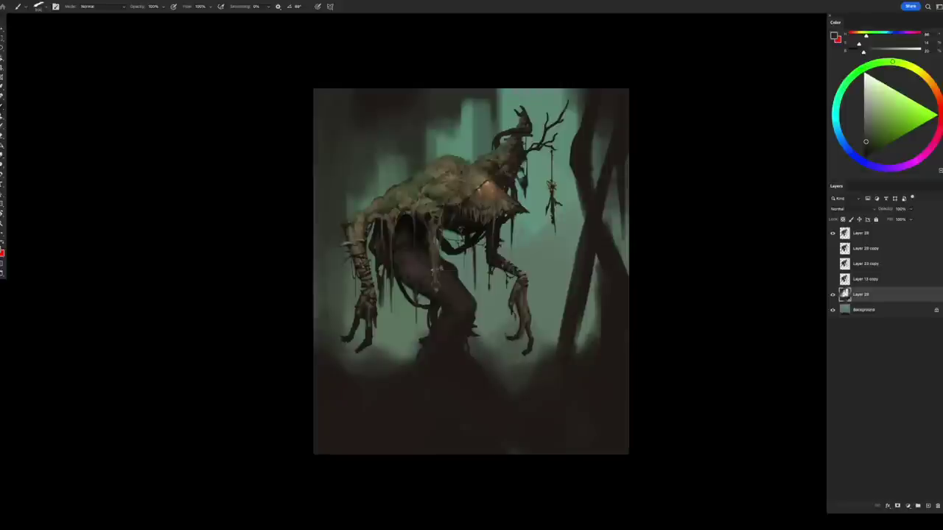
alt+click(704, 194)
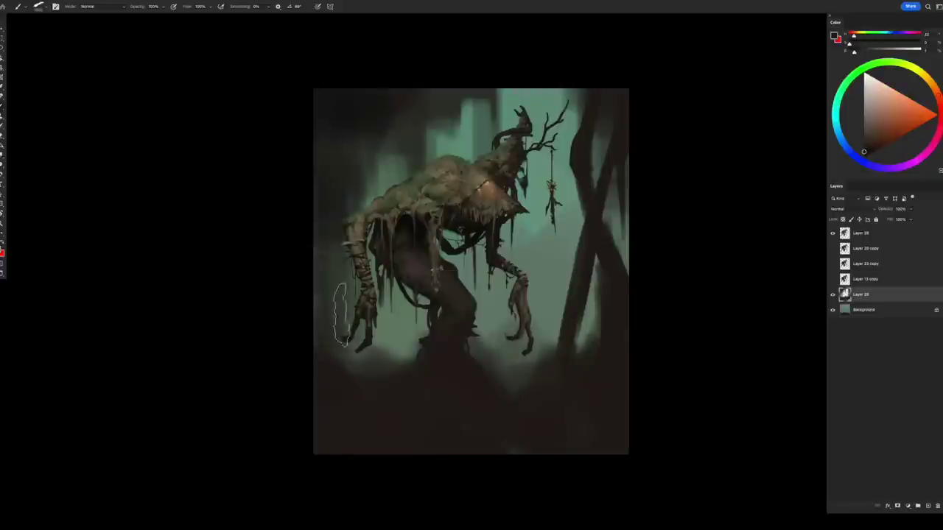
alt+click(368, 415)
- Select irregular flat puddle shapes across the ground with the Lasso and fill them with sampled mist green on a new layer
key(Tab)
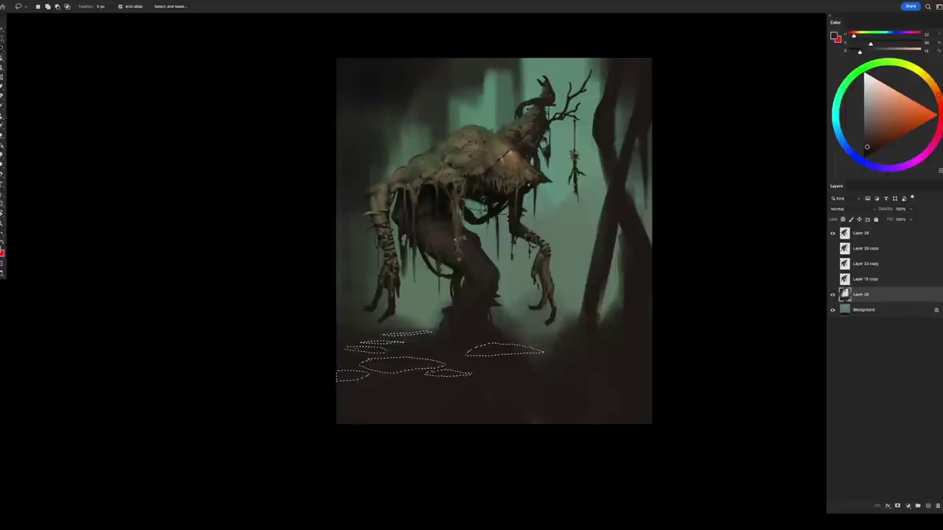
drag(563, 343, 563, 343)
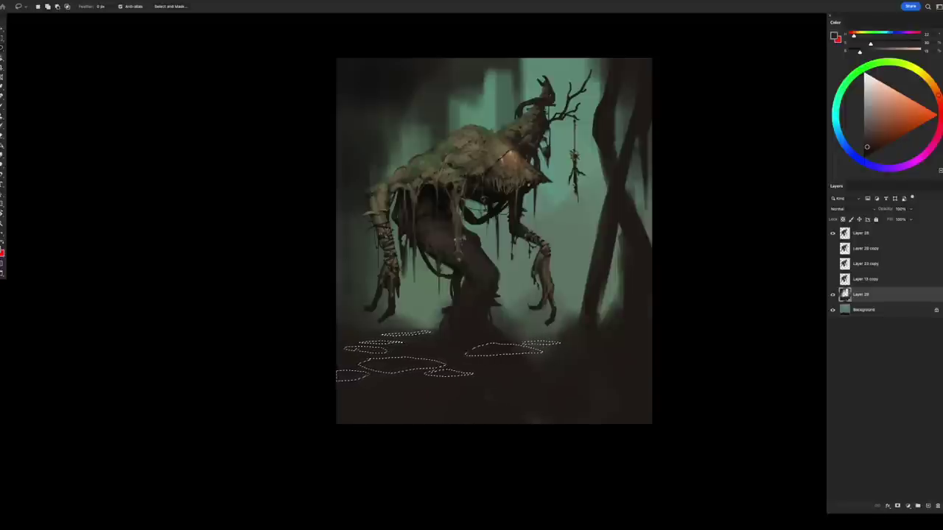
key(b)
key(ctrl+shift+alt+n)
alt+click(530, 302)
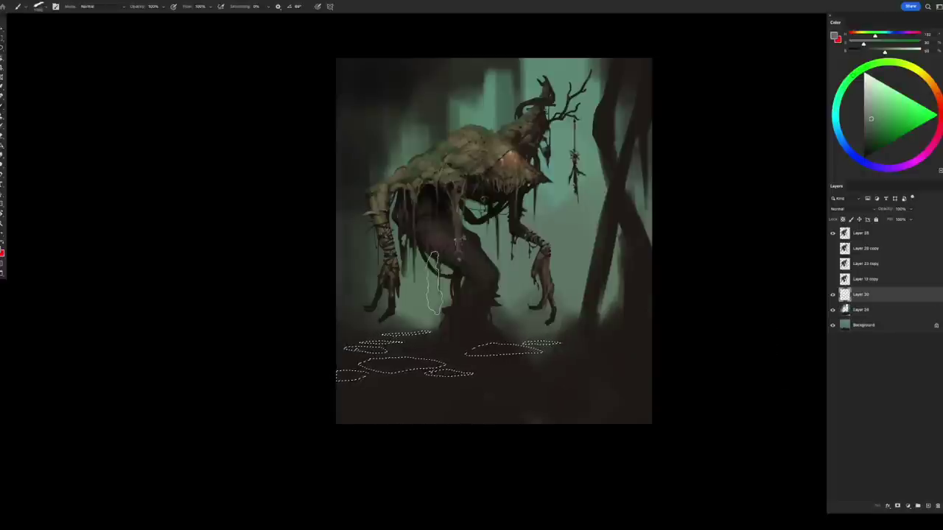
key(alt+BackSpace)
- Adjust the puddles with Hue/Saturation at hue -30 and lightness -31, reducing saturation too, then deselect and flip the canvas
key(ctrl+u)
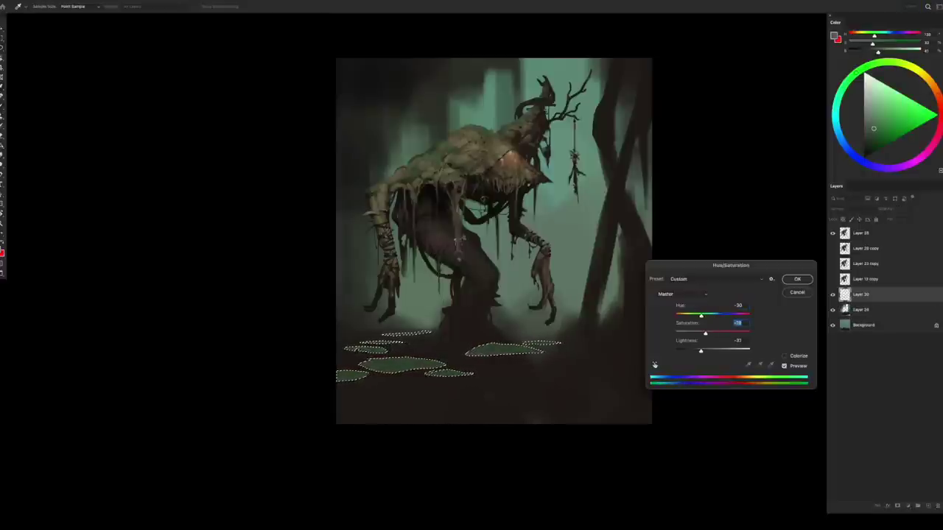
click(795, 280)
key(ctrl+d)
key(h)
scroll(516, 385, down, 1)
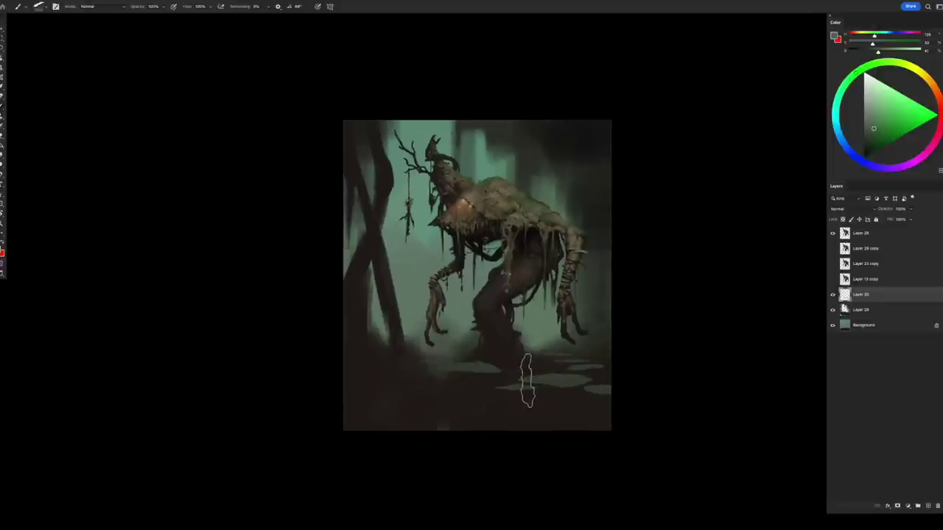
- Move the puddles around the creature's base and tint them mossy green on a clipped layer merged into the puddle layer
key(v)
mouse_move(568, 390)
mouse_down()
mouse_move(569, 353)
mouse_move(536, 355)
mouse_move(580, 346)
mouse_up()
key(b)
key(ctrl+shift+alt+n)
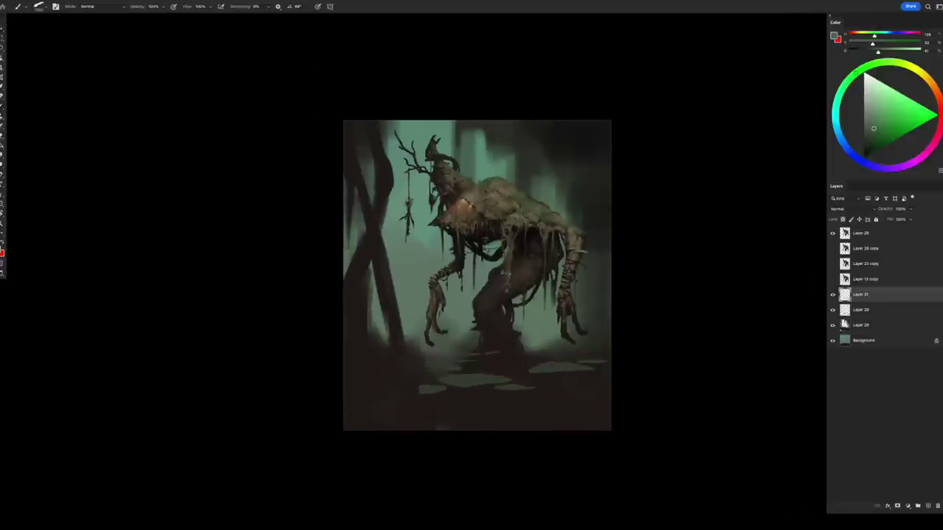
click(938, 22)
click(866, 118)
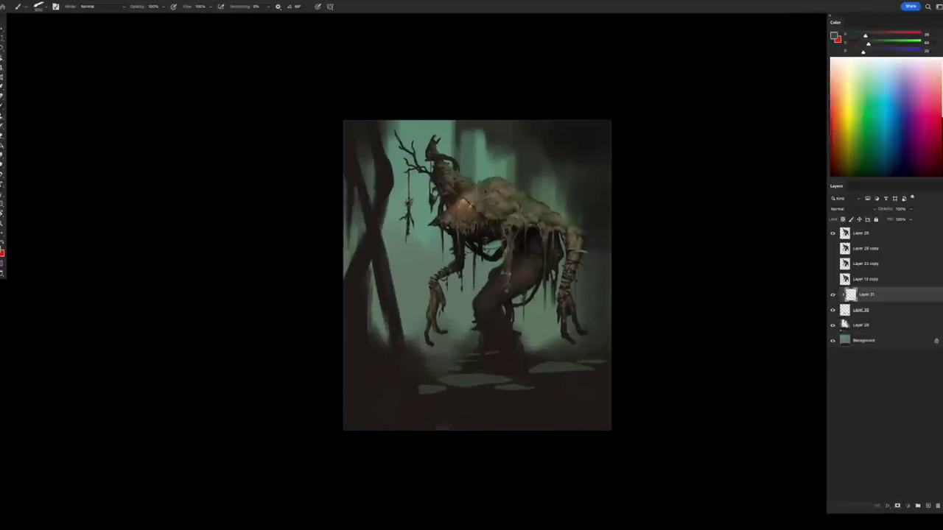
alt+click(551, 368)
key(ctrl+e)
- Lasso and paint another foreground puddle, shift its position, and add a clipped layer for shading the puddles
key(l)
key(b)
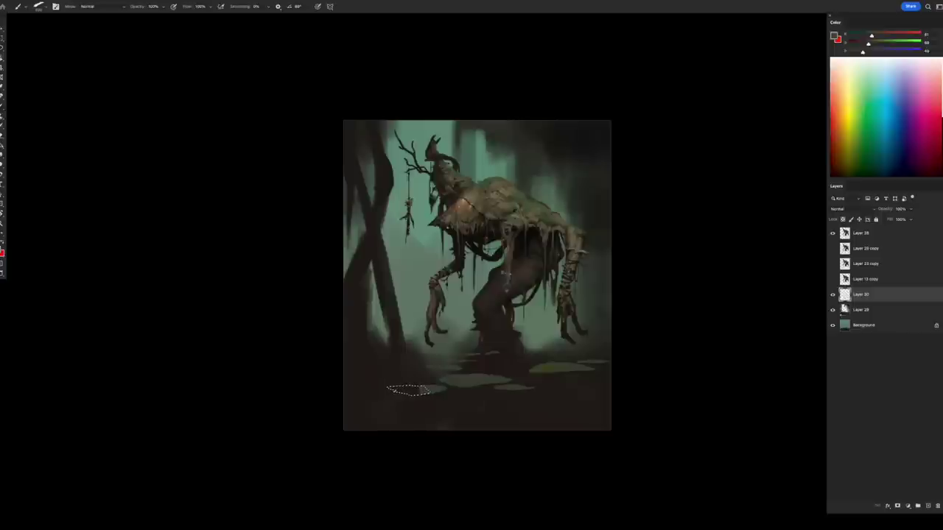
scroll(476, 275, right, 2)
key(v)
drag(483, 373, 517, 366)
key(ctrl+shift+alt+n)
key(b)
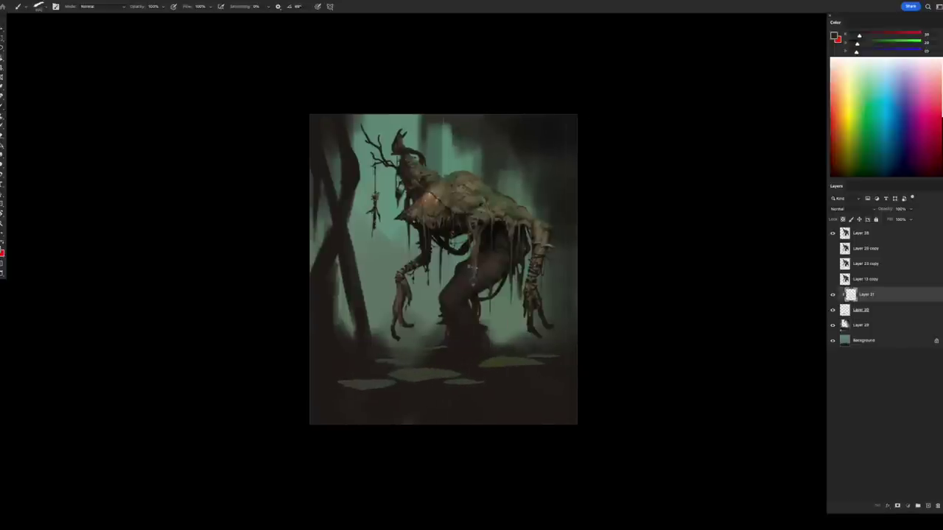
- Brush dark tones over the foreground ground on a new layer beneath the puddles, then flip the canvas
scroll(414, 432, down, 5)
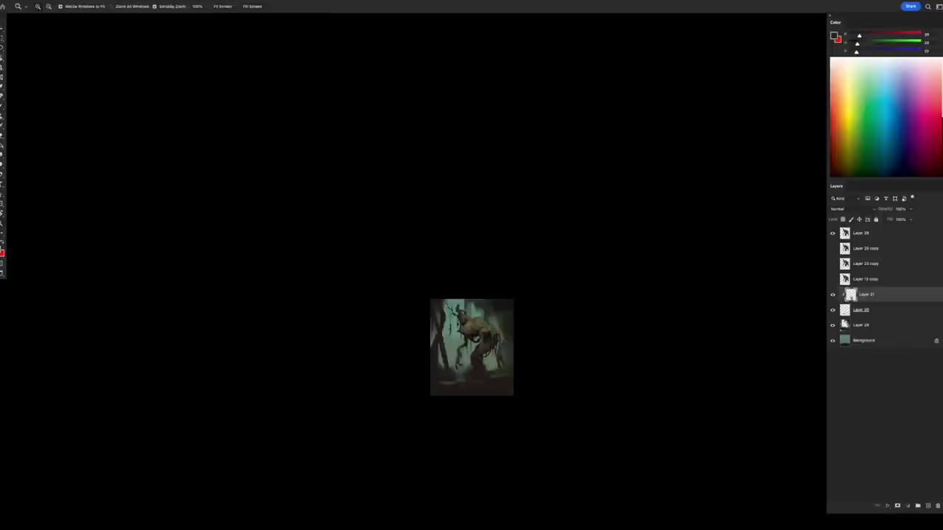
scroll(487, 404, up, 2)
key(ctrl+shift+alt+n)
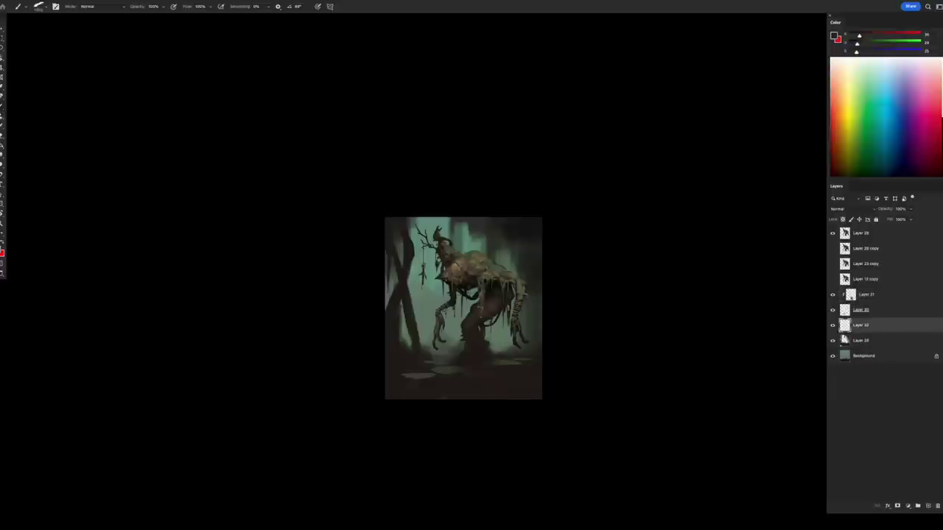
mouse_move(445, 391)
mouse_down()
mouse_move(453, 386)
mouse_move(452, 420)
mouse_move(425, 413)
mouse_up()
alt+click(475, 340)
key(ctrl+shift+h)
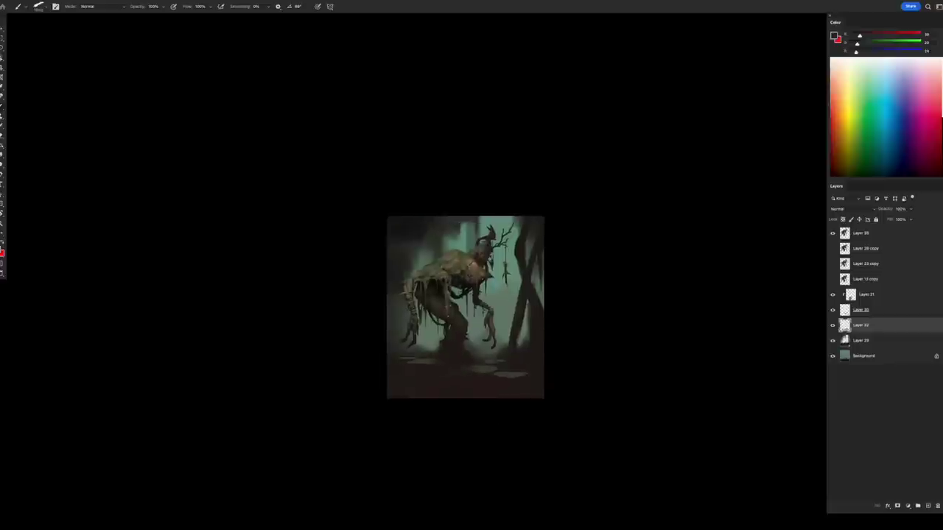
- Lasso a long wavy water shape in the near foreground on the puddle layer and paint it with sampled puddle and ground tones
key(l)
key(alt+bracketright)
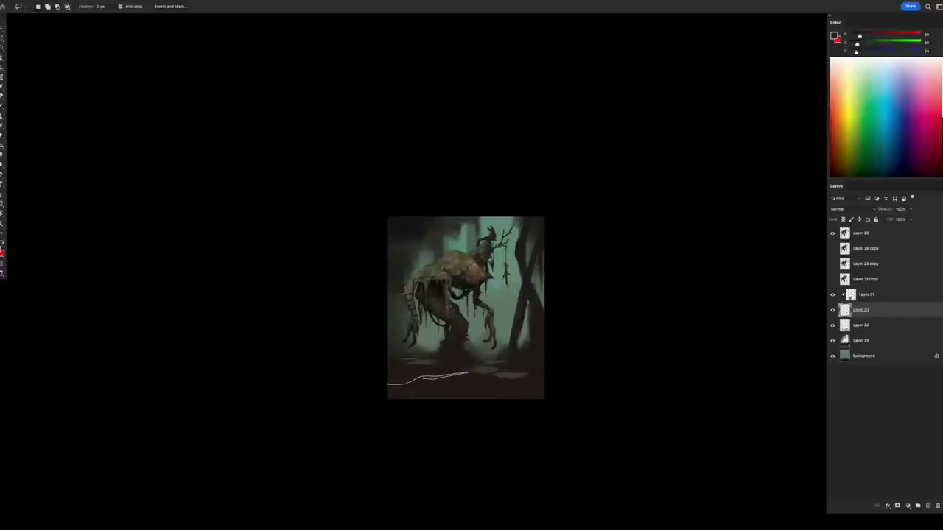
key(b)
key(ctrl+d)
alt+click(476, 388)
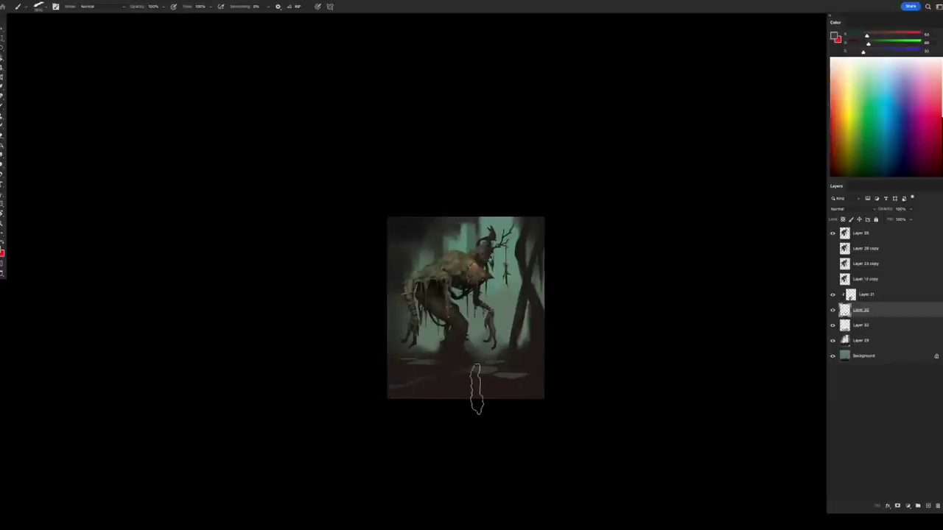
alt+click(486, 380)
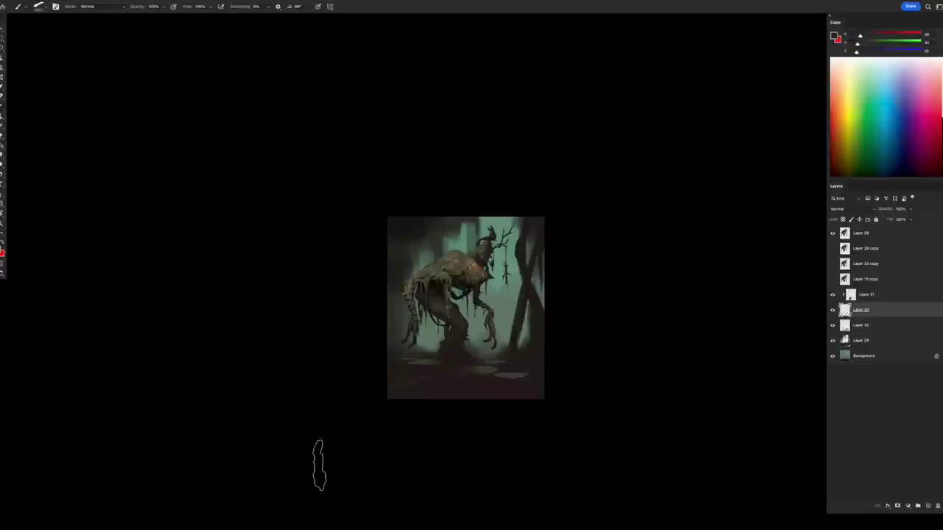
- Add a clipped layer at the top of the puddle stack and soften the puddles with sampled mist and ground tones
scroll(495, 348, up, 2)
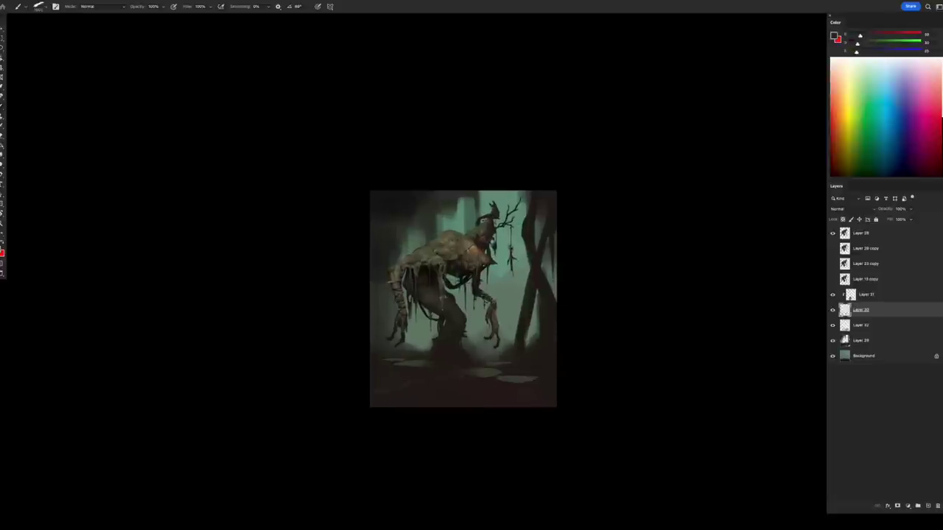
key(ctrl+shift+alt+n)
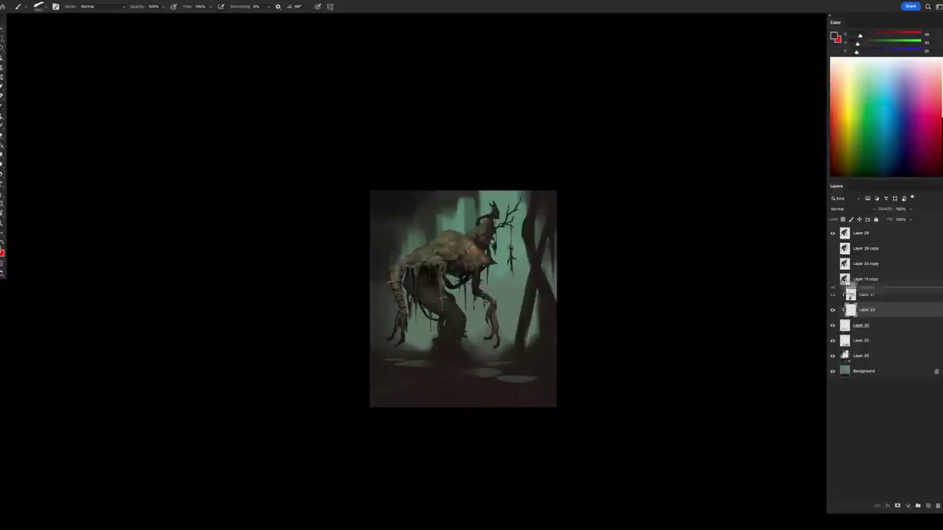
alt+click(512, 361)
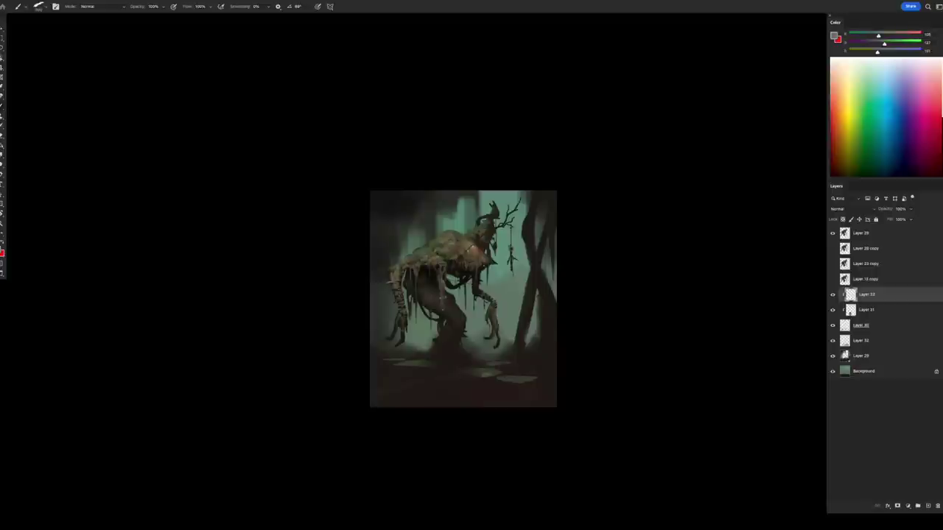
alt+click(487, 375)
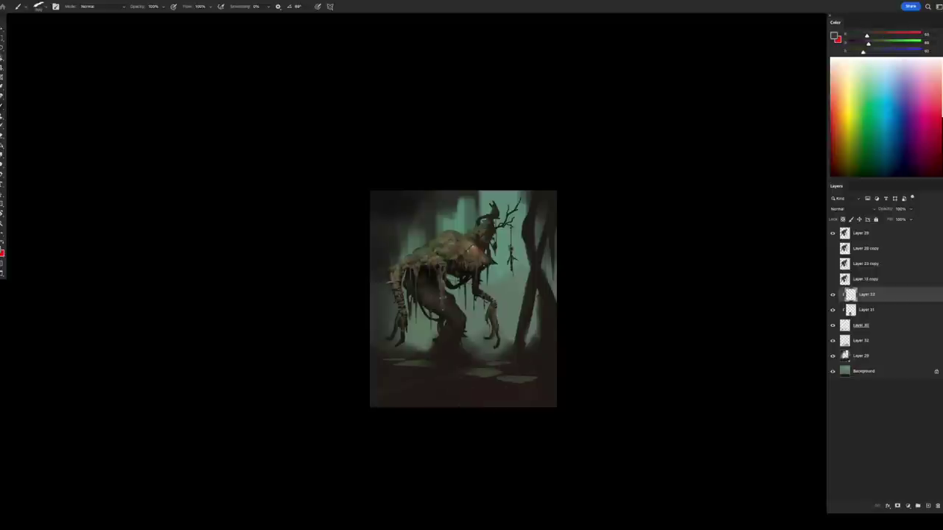
alt+click(484, 375)
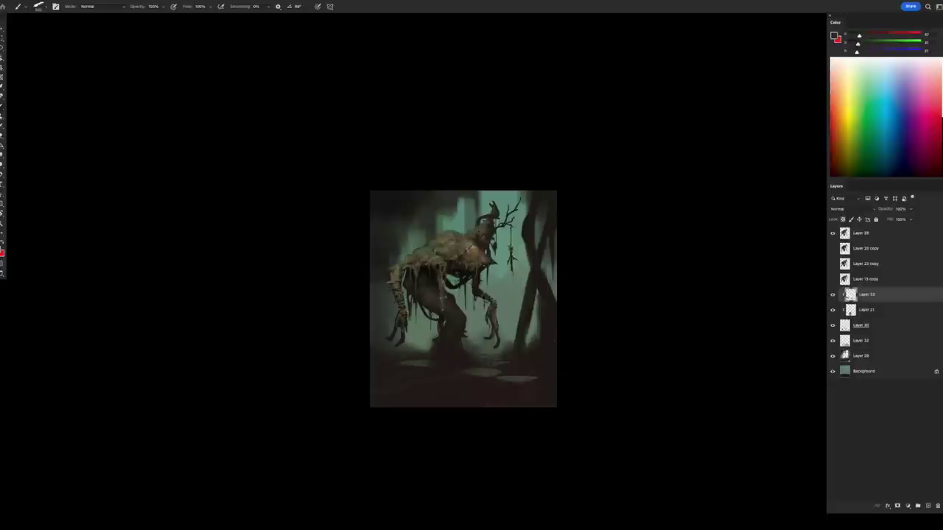
- Add a layer beneath the puddles and deepen the foreground ground with a very dark red picked on the colour wheel
scroll(464, 299, down, 2)
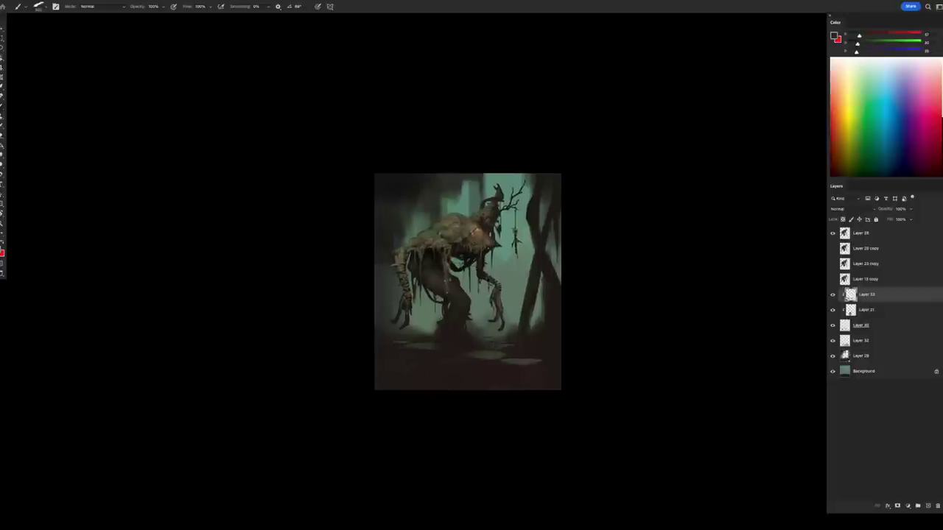
click(860, 325)
key(ctrl+shift+alt+n)
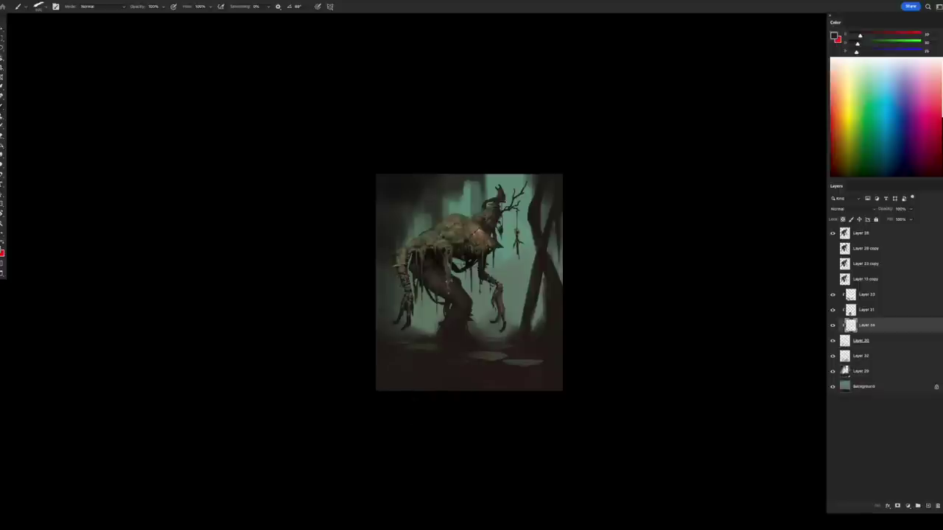
click(937, 22)
click(866, 66)
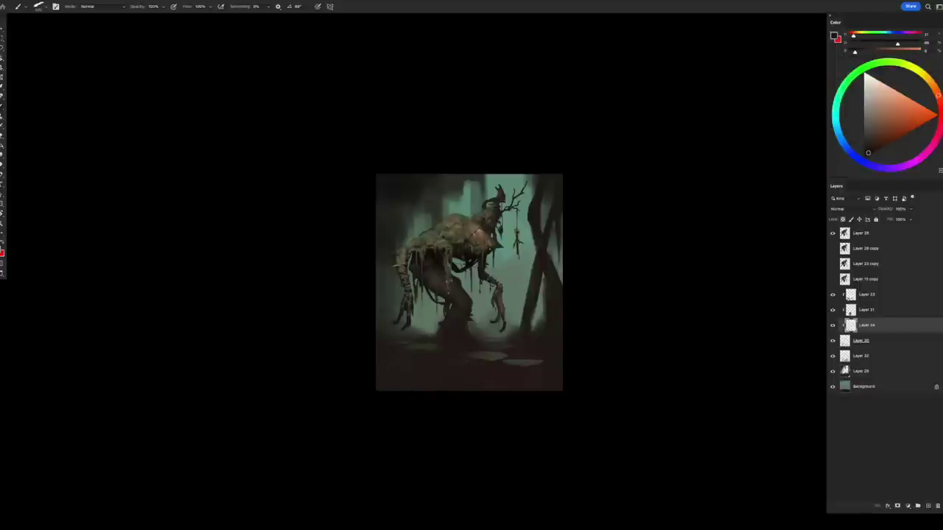
key(Delete)
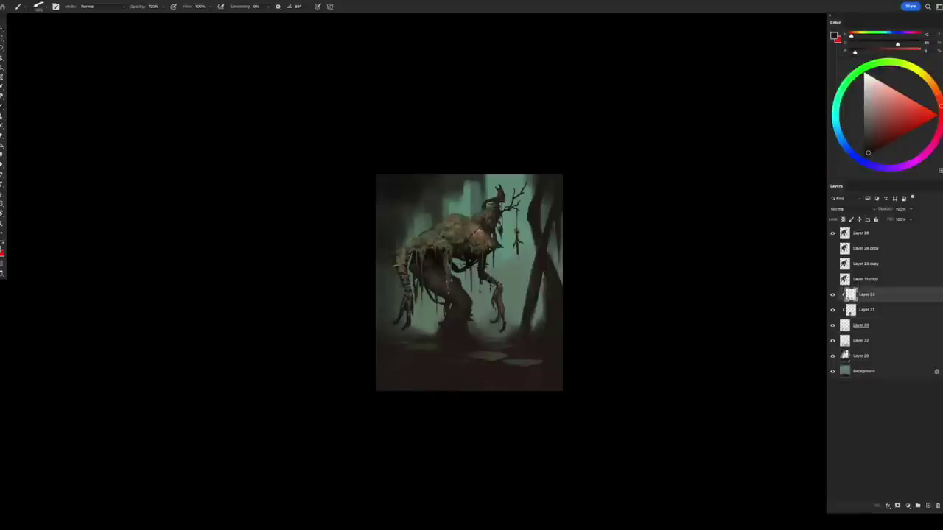
key(ctrl+z)
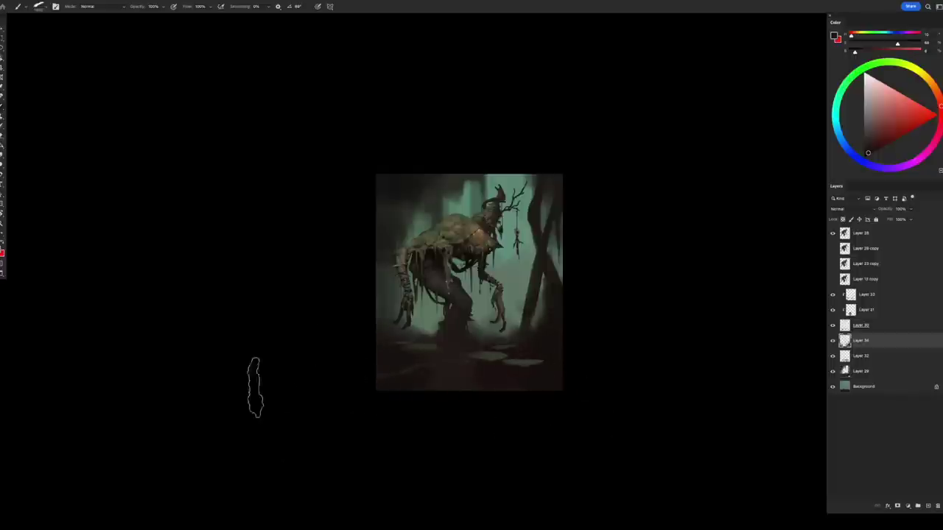
- Shade the foreground's outer corner with very dark magenta and the shadowed backdrop with sampled dark tones
click(936, 137)
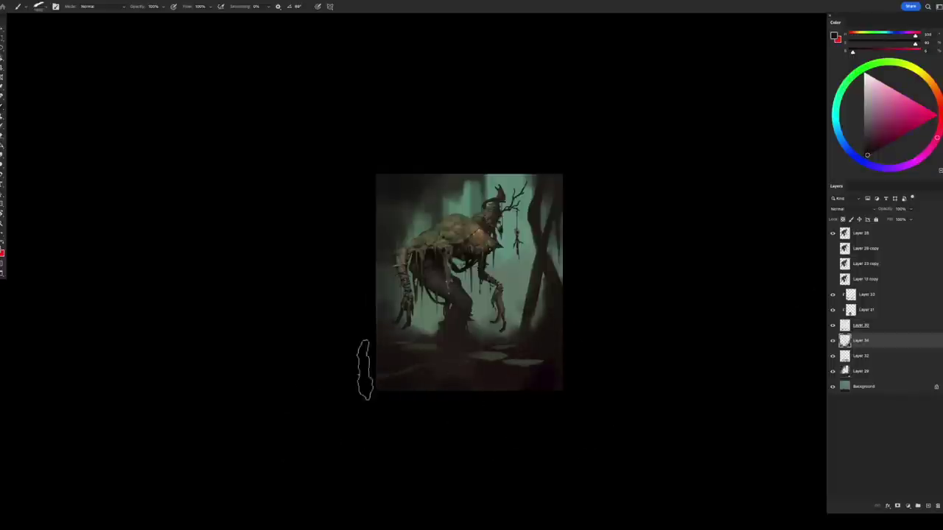
alt+click(384, 249)
alt+click(392, 294)
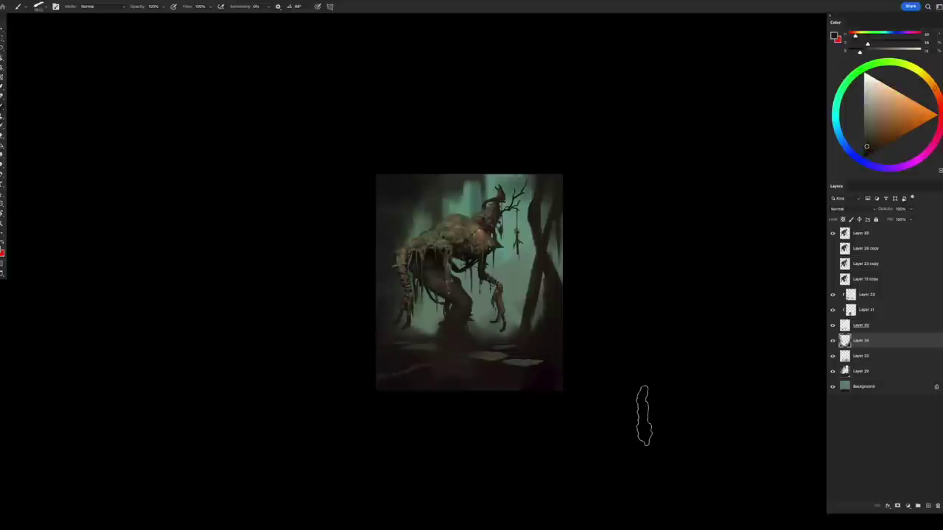
- Switch the colour picker to RGB sliders with a spectrum and add a new layer just beneath the puddle layer
click(937, 22)
click(876, 53)
key(ctrl+shift+alt+n)
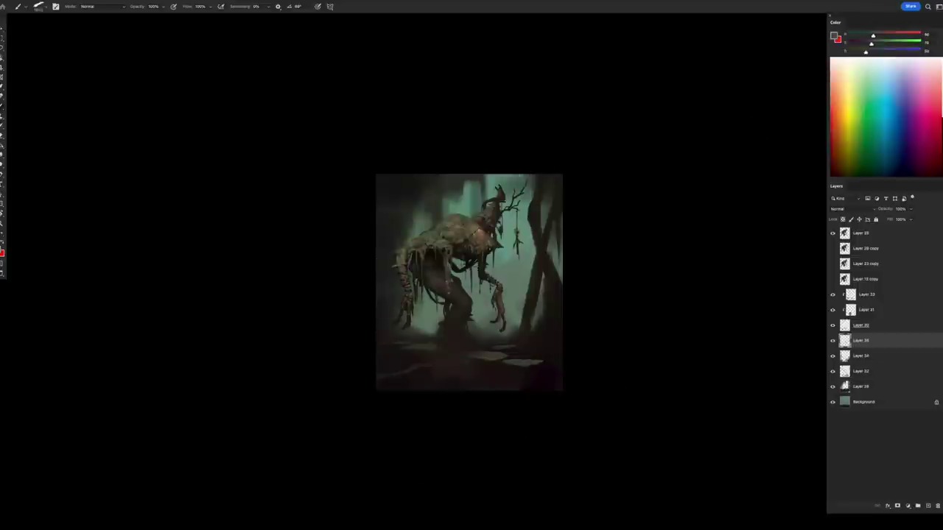
- Brush soft mist around the creature's legs and the ground behind them with sampled grey-green tones
alt+click(482, 324)
alt+click(479, 320)
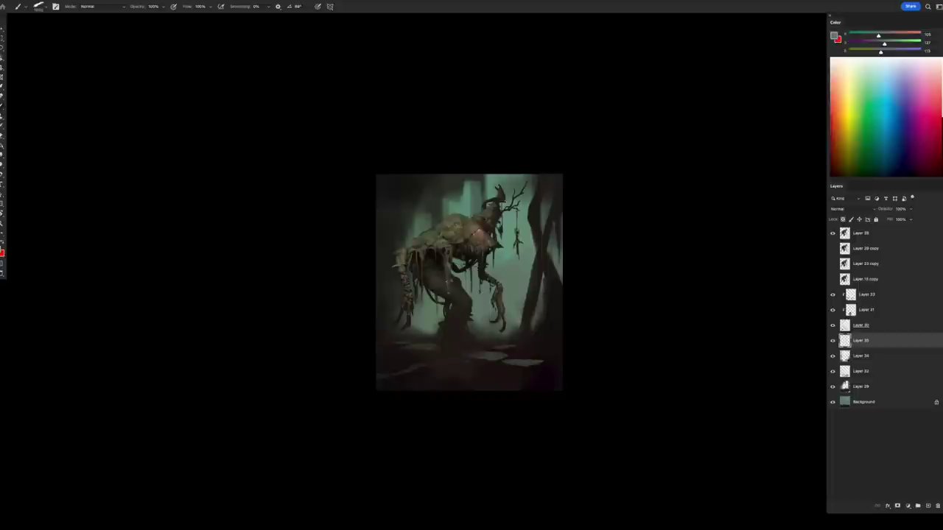
alt+click(479, 320)
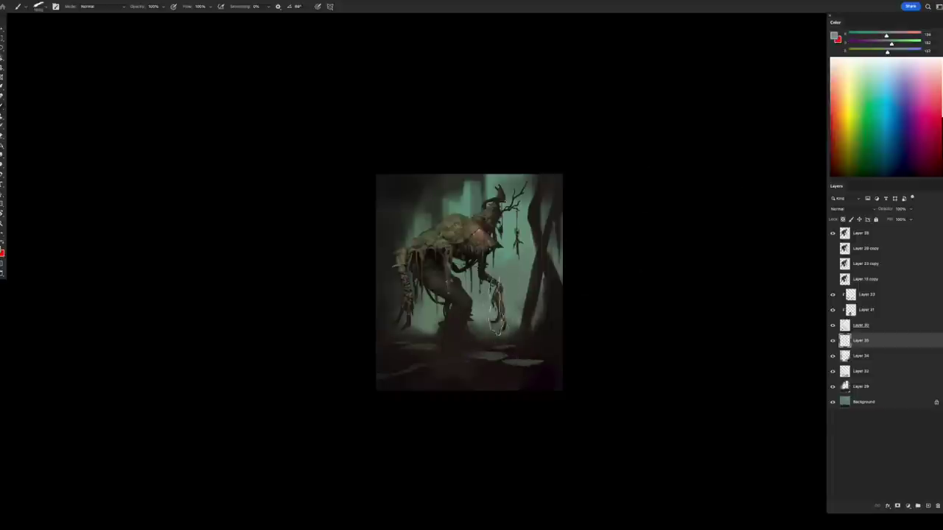
drag(447, 320, 451, 341)
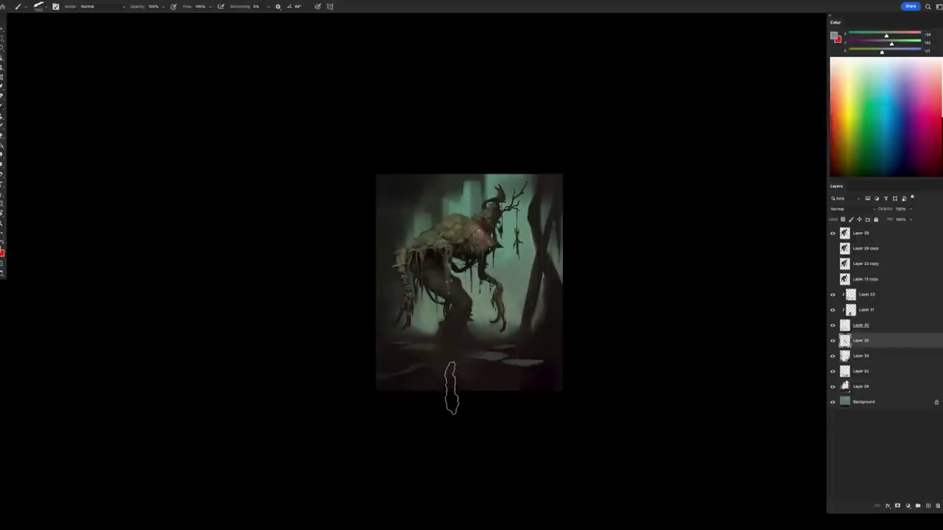
alt+click(447, 314)
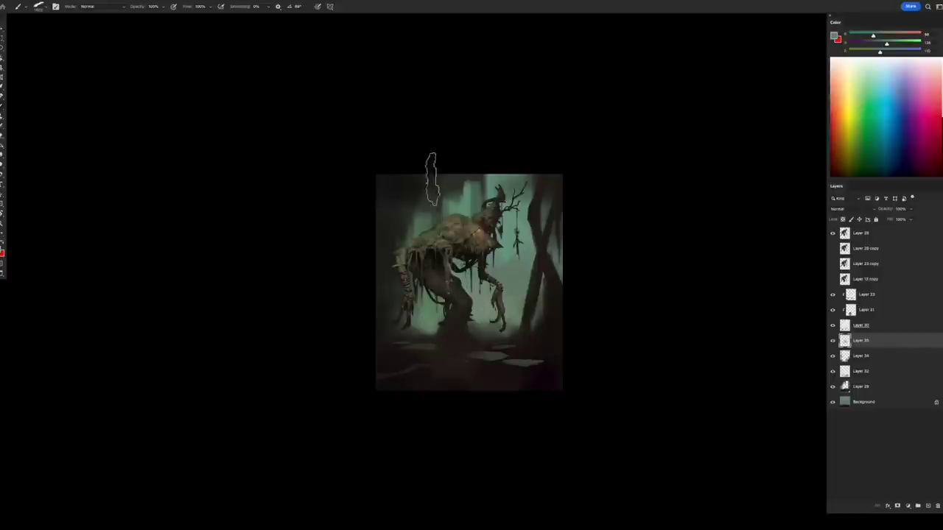
alt+click(409, 183)
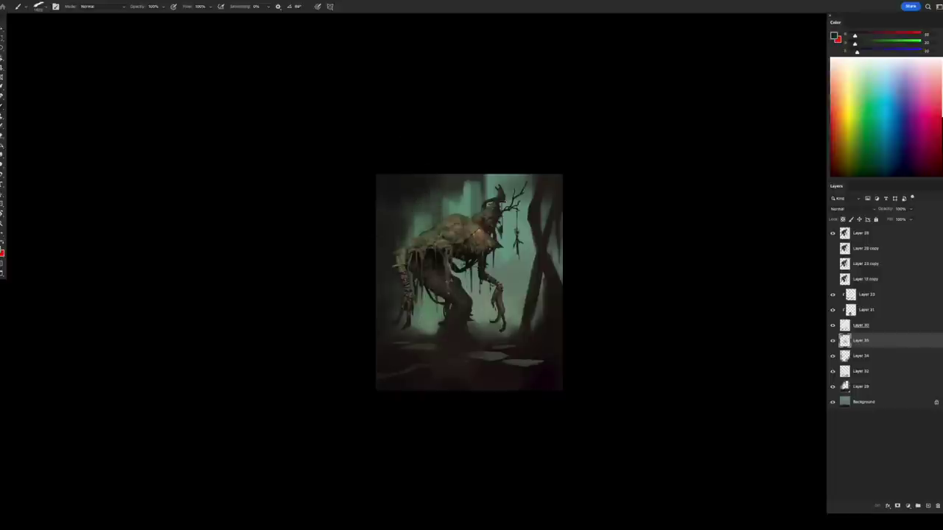
- Flip the image horizontally and reshape the leaning trunks beside the hanging charm with sampled dark and mist tones, then set up an eraser brush
key(ctrl+shift+h)
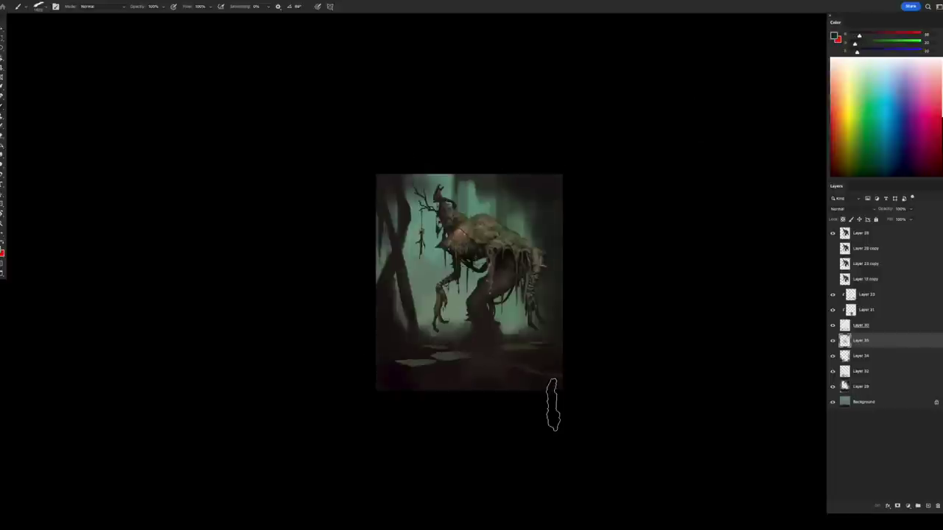
alt+click(410, 337)
alt+click(415, 313)
alt+click(398, 309)
drag(390, 302, 402, 256)
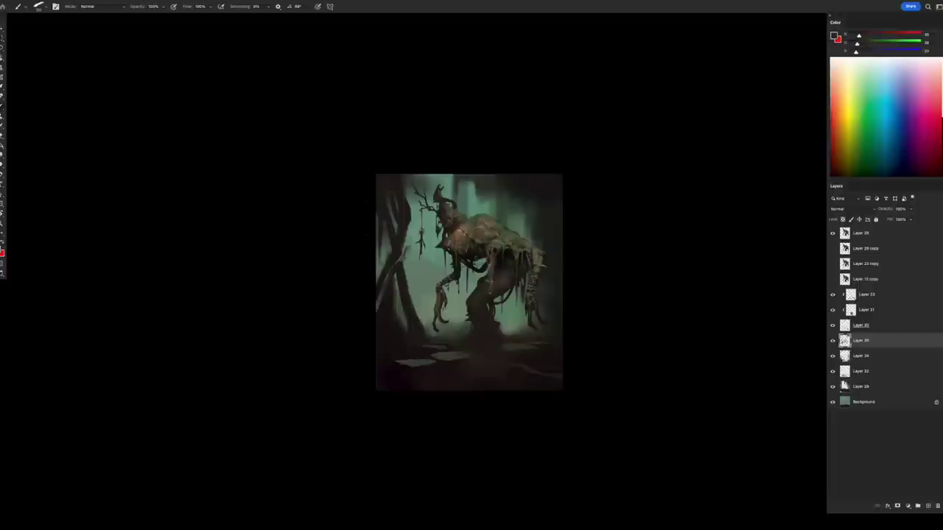
key(e)
right_click(423, 126)
double_click(441, 186)
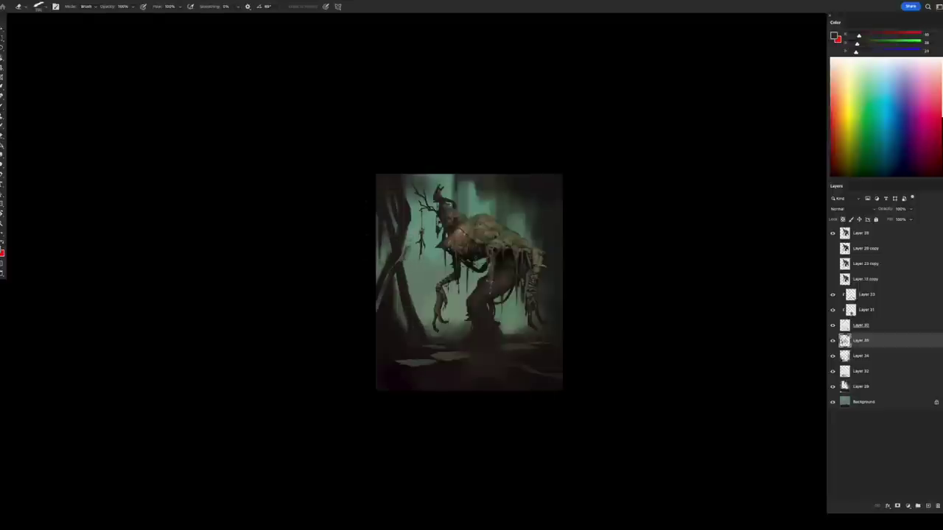
- Paint a misty opening and a curved trunk behind the creature's back with sampled teal and dark tones
key(b)
alt+click(535, 221)
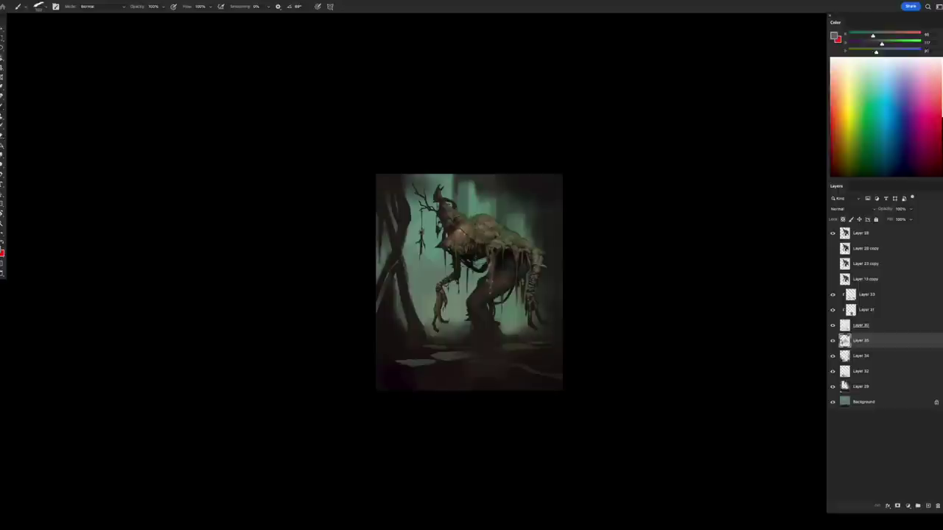
mouse_move(505, 180)
mouse_down()
mouse_move(543, 220)
mouse_move(508, 215)
mouse_move(520, 223)
mouse_up()
alt+click(516, 177)
alt+click(505, 185)
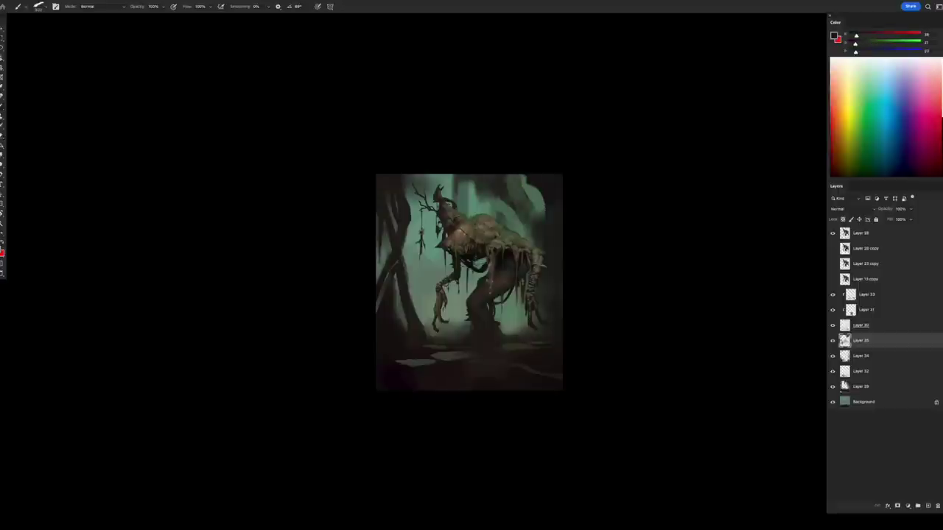
drag(540, 190, 542, 218)
alt+click(516, 213)
alt+click(530, 184)
mouse_move(501, 195)
mouse_down()
mouse_move(504, 230)
mouse_move(526, 239)
mouse_up()
- Add a narrow misty gap near the outer edge and define the background trunks beside it with sampled tones
alt+click(523, 180)
alt+click(508, 221)
drag(519, 177, 548, 229)
alt+click(549, 193)
alt+click(541, 199)
drag(540, 198, 540, 249)
alt+click(548, 195)
alt+click(549, 195)
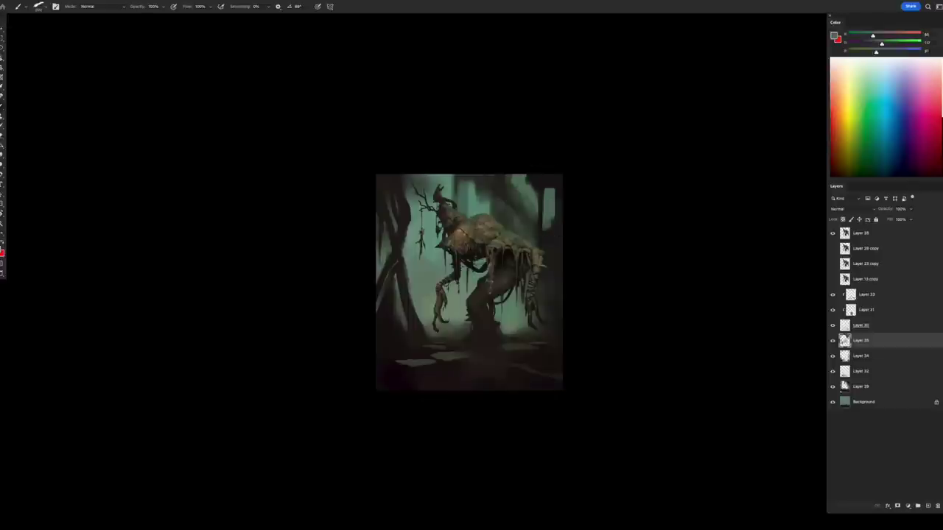
- Flip the image back, compare it with the new layer hidden and shown, and soften the shadowed trunks with sampled dark tones
key(ctrl+shift+h)
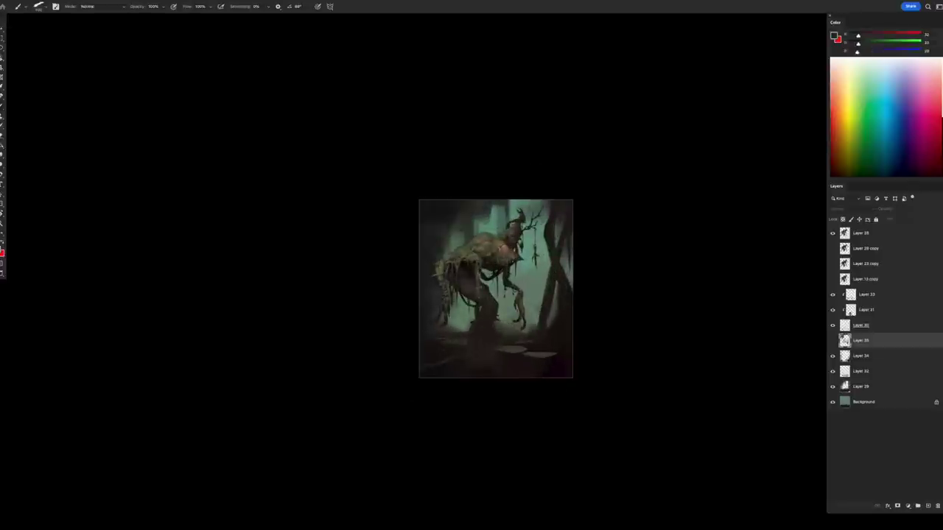
key(ctrl+comma)
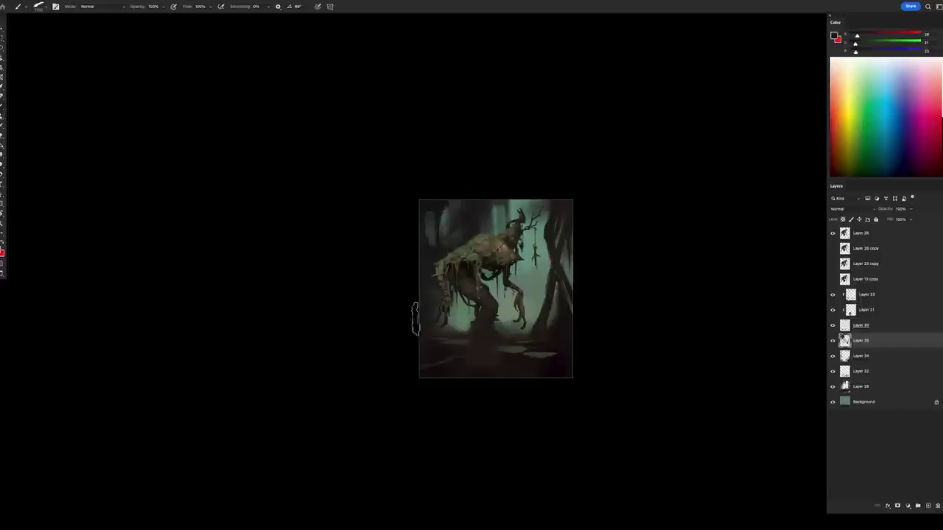
alt+click(460, 215)
alt+click(441, 268)
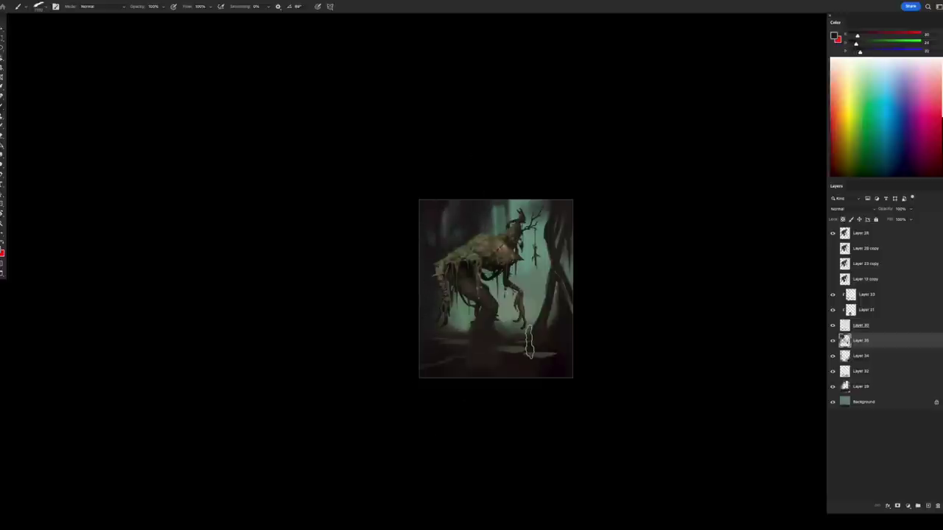
- Darken the ground and backdrop edges in mirrored view with sampled dark tones, then flip the image back and add a new layer
key(h)
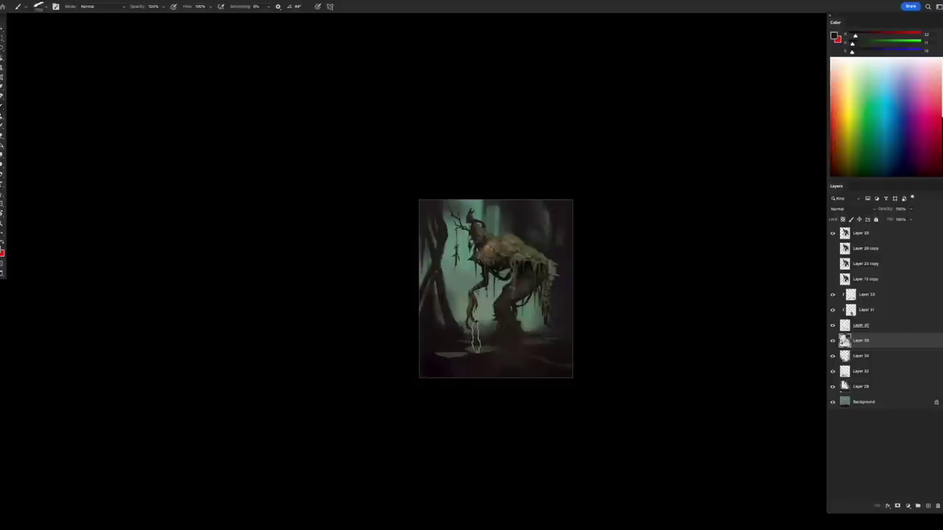
alt+click(486, 359)
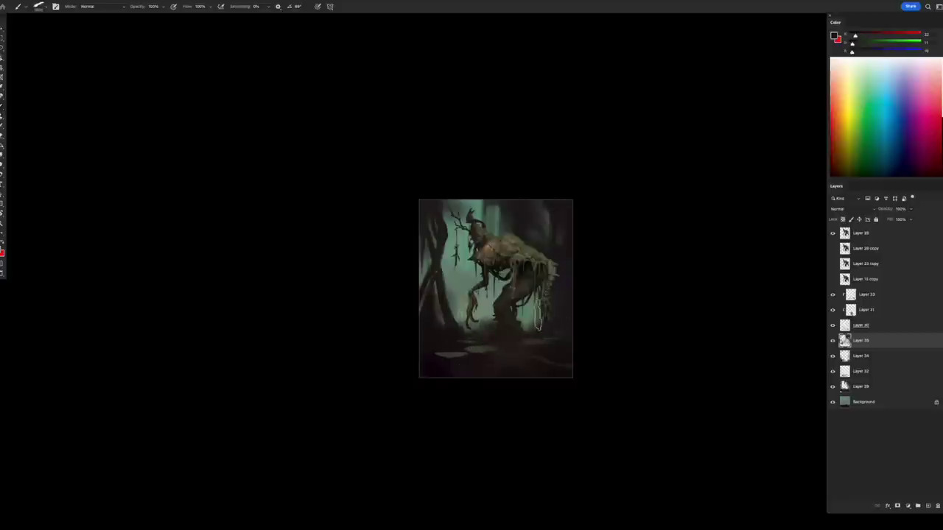
alt+click(564, 329)
alt+click(558, 296)
alt+click(574, 315)
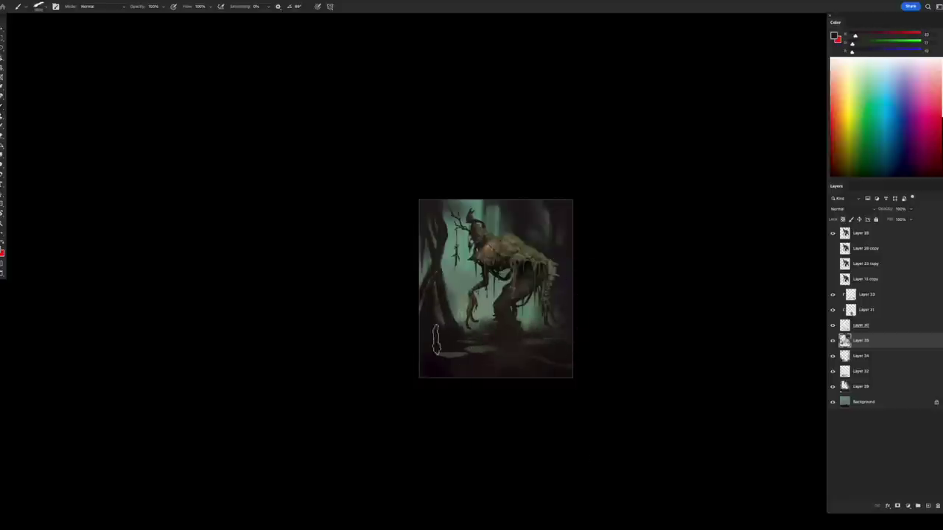
alt+click(523, 231)
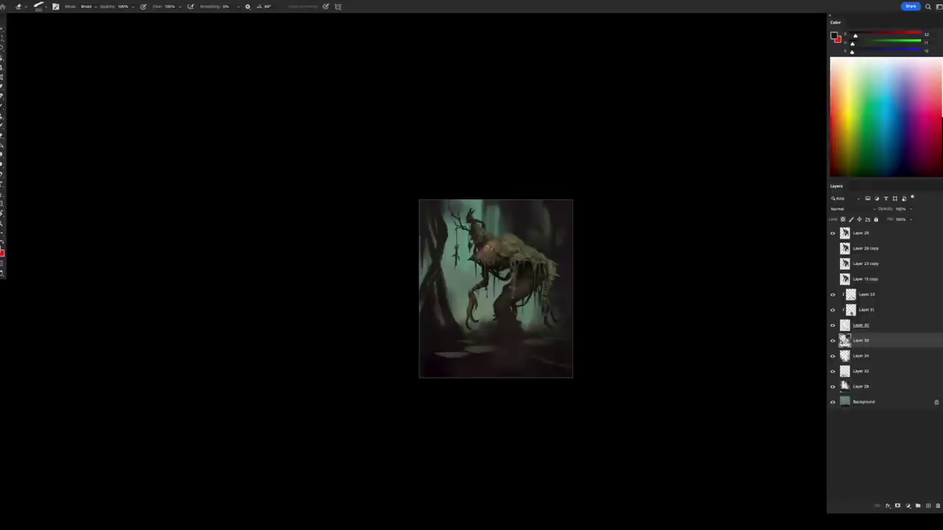
alt+click(453, 340)
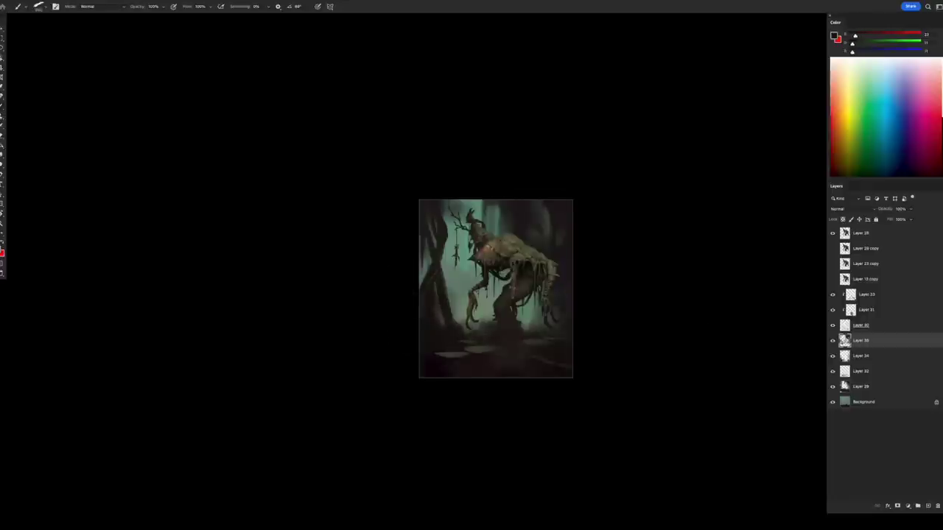
alt+click(431, 348)
key(ctrl+shift+h)
key(ctrl+shift+alt+n)
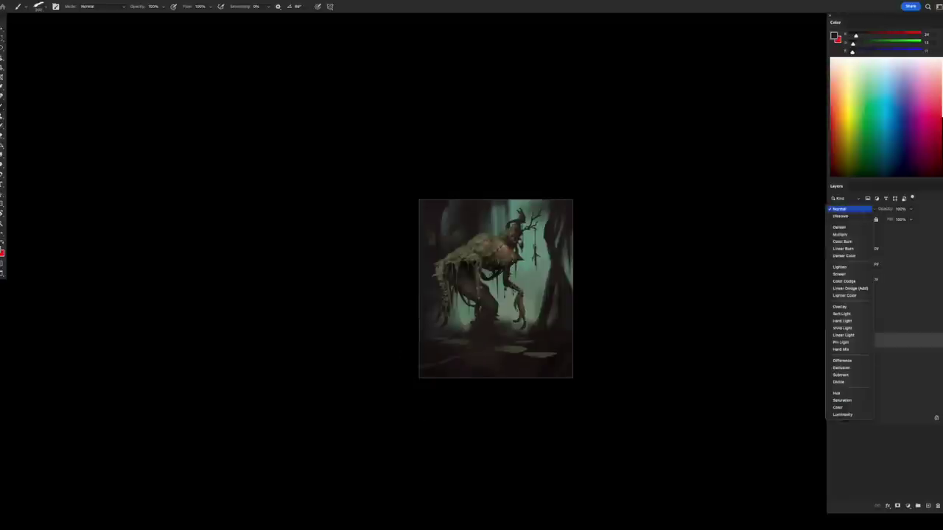
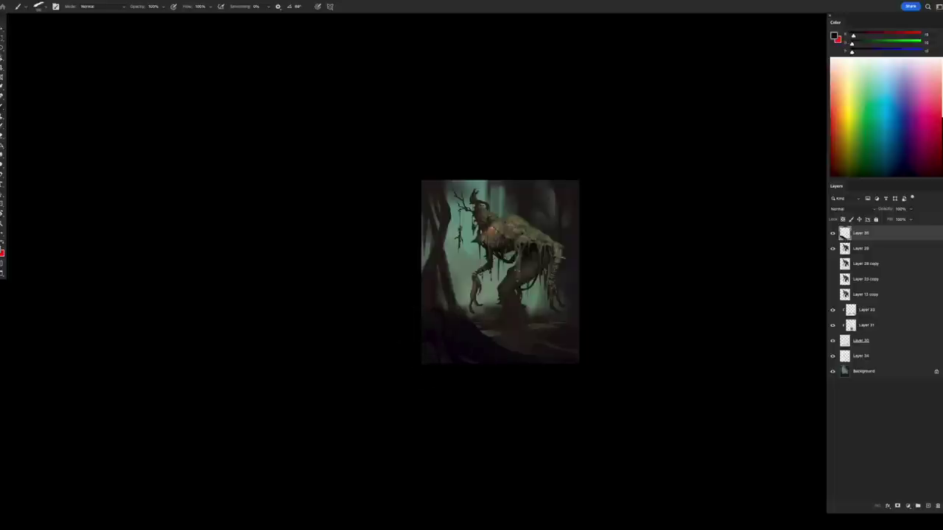
- Extend the sloping edge of the dark foreground mound with small lassoed shapes painted in a sampled near-black
alt+click(442, 341)
key(ctrl+shift+h)
key(l)
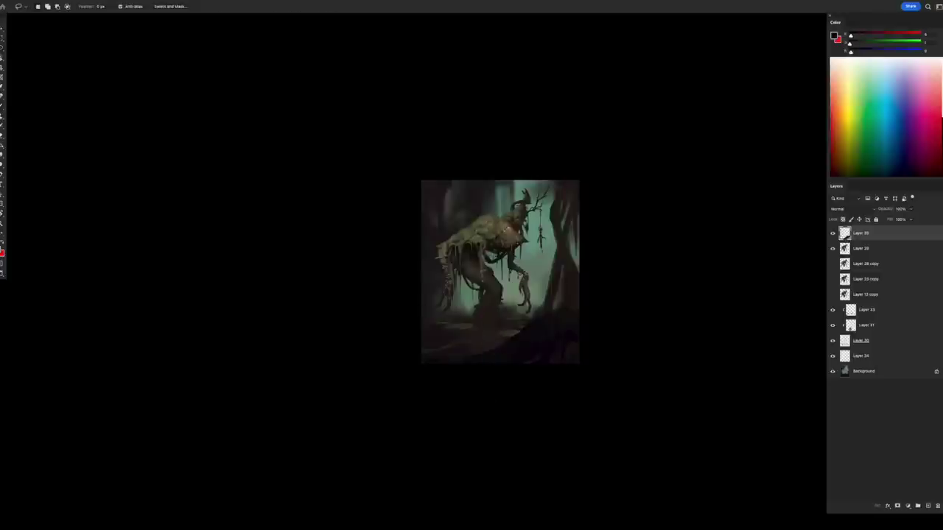
drag(508, 342, 494, 347)
key(b)
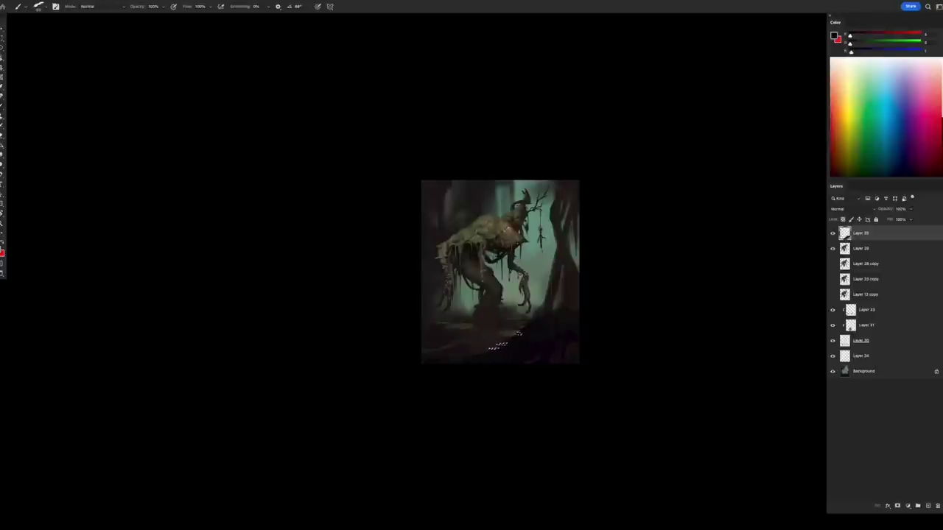
key(ctrl+d)
scroll(508, 343, down, 2)
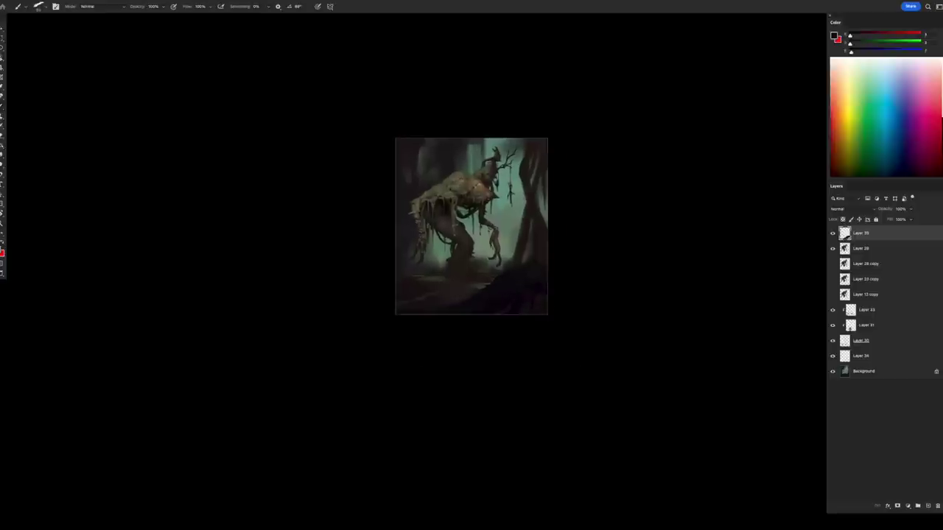
- Clip a new layer to the foreground mound, tint it with a sampled dark reddish tone and adjust the layer's opacity
key(ctrl+shift+alt+n)
alt+click(428, 302)
right_click(428, 302)
key(Escape)
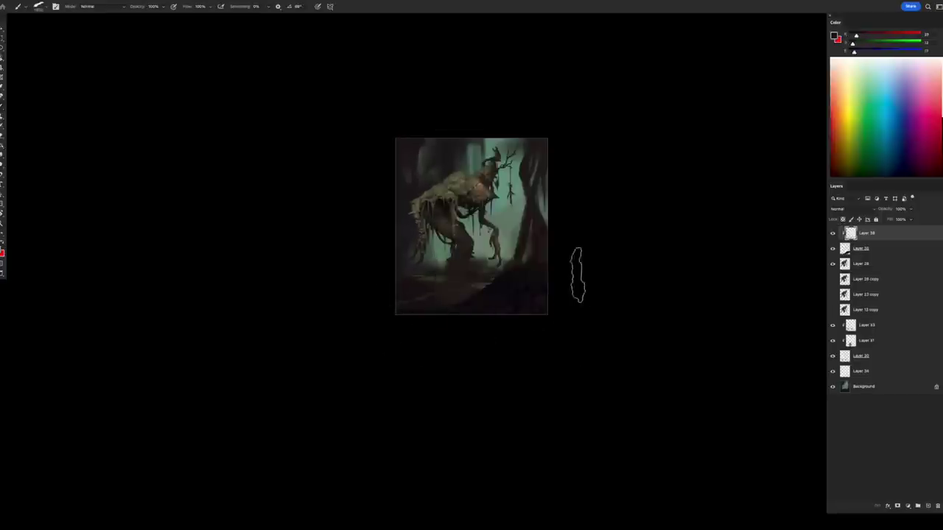
drag(910, 208, 904, 219)
key(e)
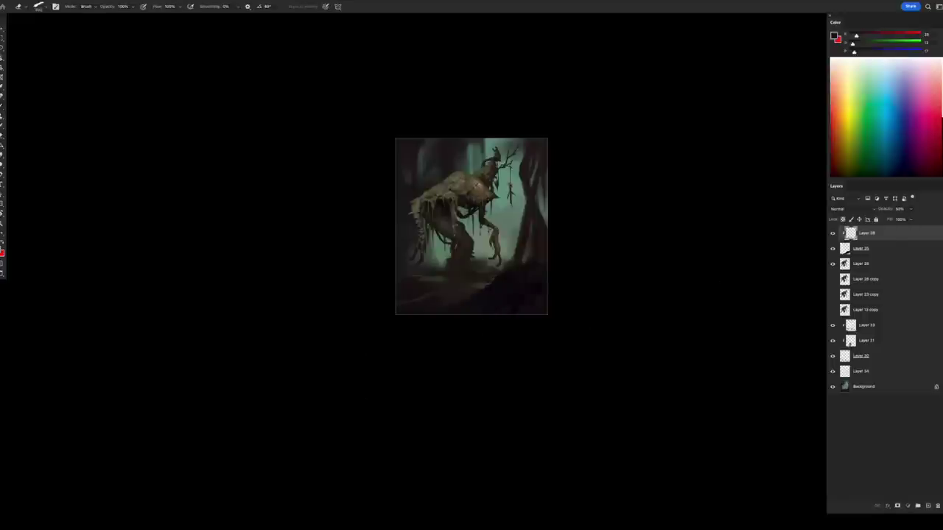
key(ctrl+z)
- On a new layer behind the creature, refine the leaning trunks with sampled tones and paint dark branches hanging above its horns
key(b)
alt+click(528, 254)
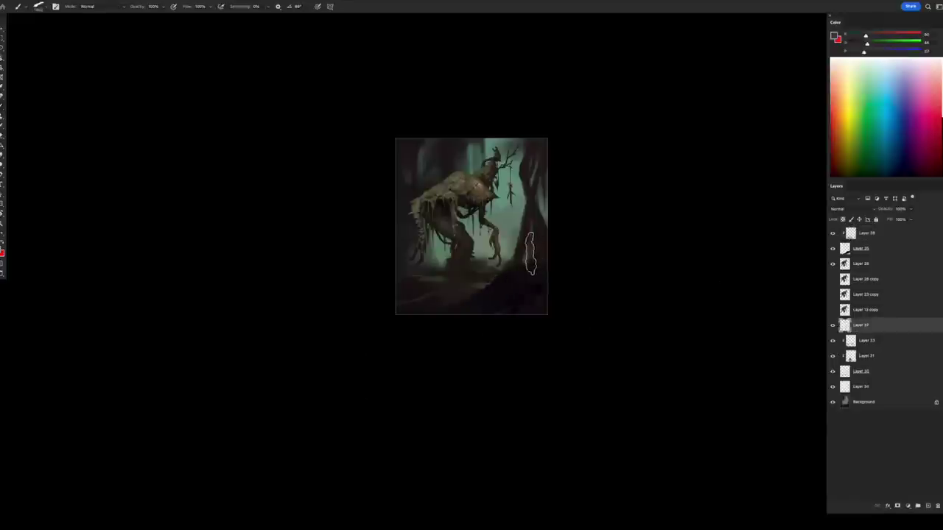
alt+click(529, 254)
alt+click(534, 248)
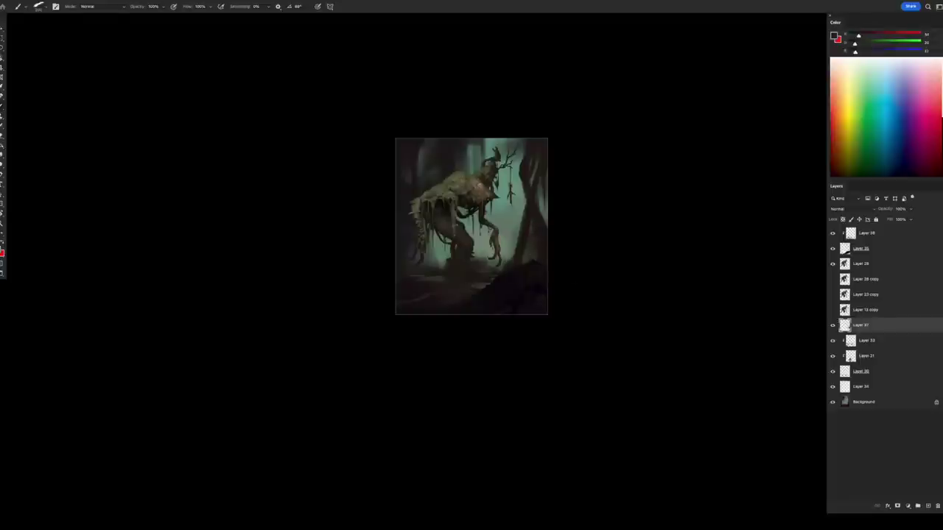
alt+click(528, 218)
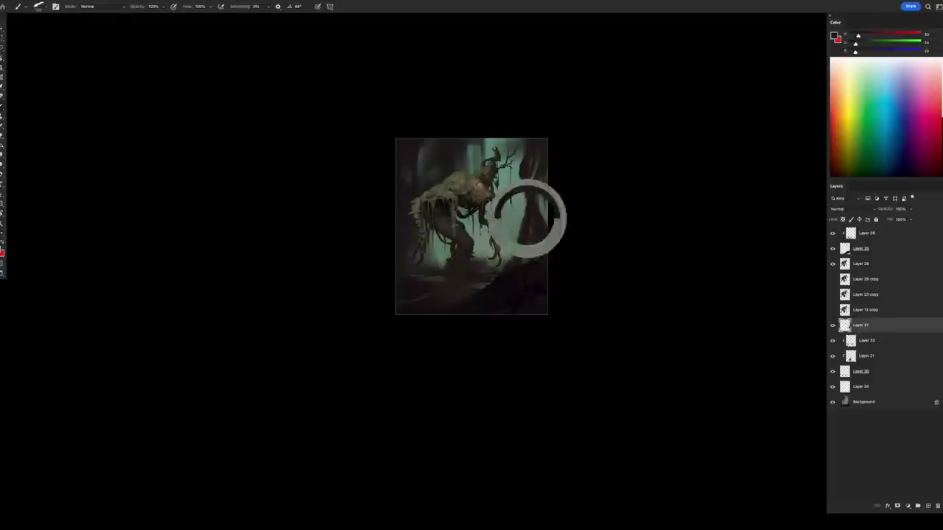
drag(513, 148, 503, 139)
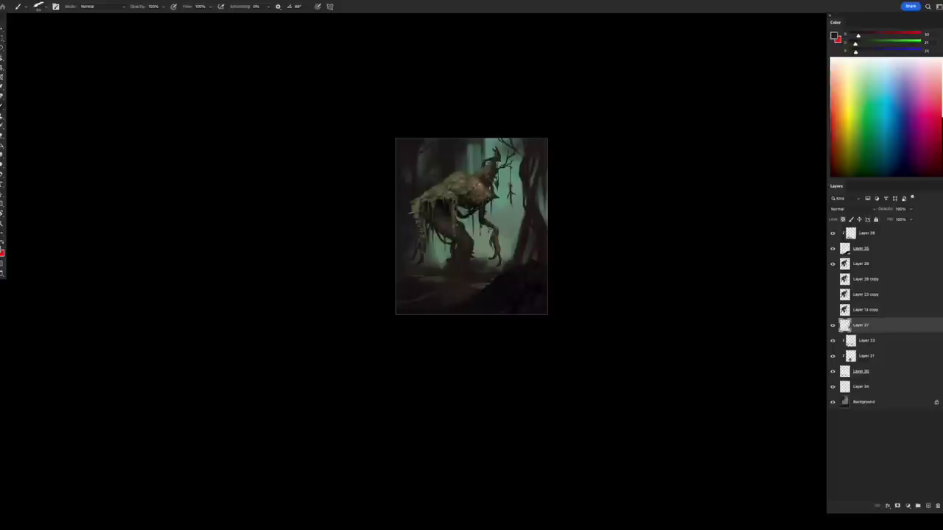
- Add a layer for faint distant branches behind the creature's back and reposition them with a free transform
click(927, 506)
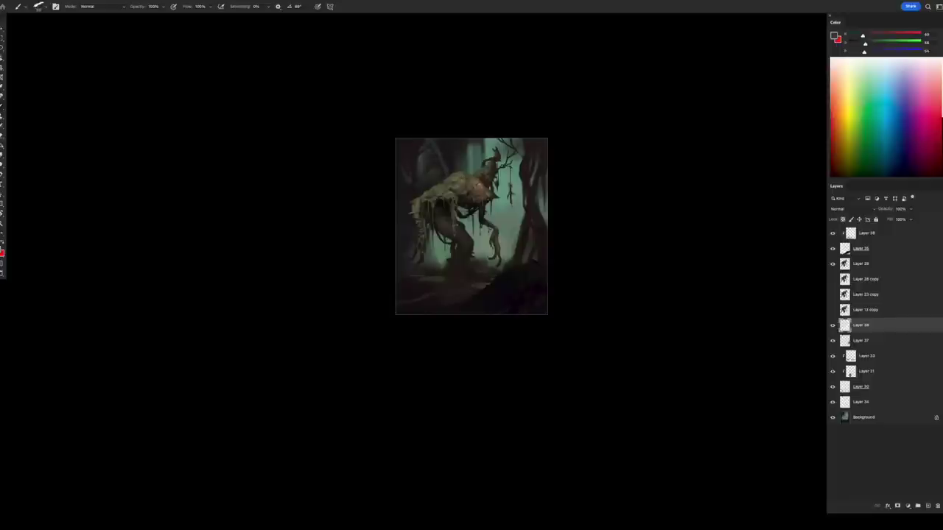
key(v)
key(ctrl+t)
drag(411, 173, 442, 175)
key(Return)
- Adjust the distant branches layer to hue -153, saturation -55 and lightness -24
key(ctrl+u)
text(-82)
key(Tab)
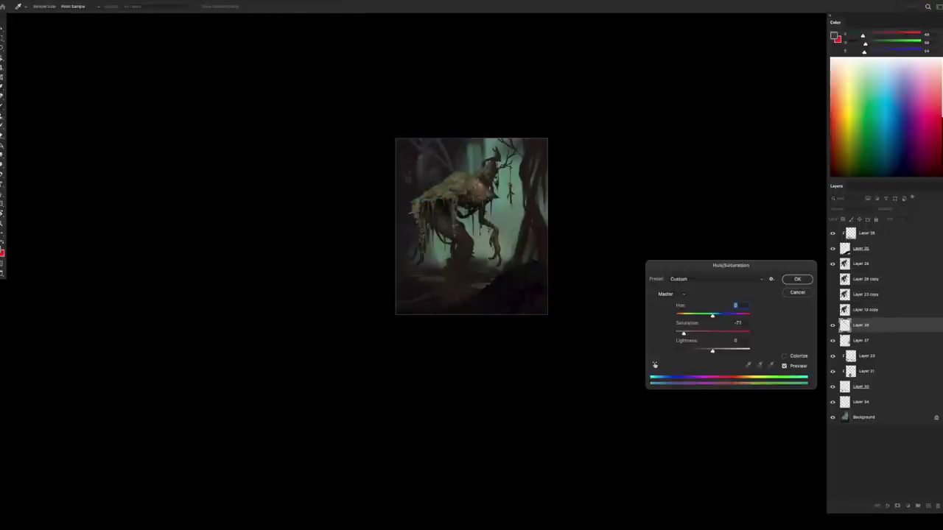
text(-55)
key(Tab)
text(-24)
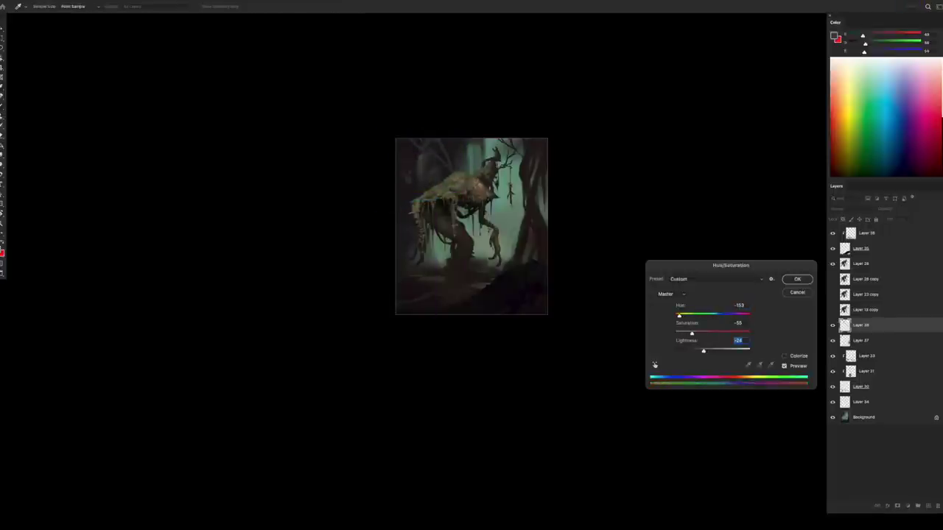
key(Return)
key(ctrl+a)
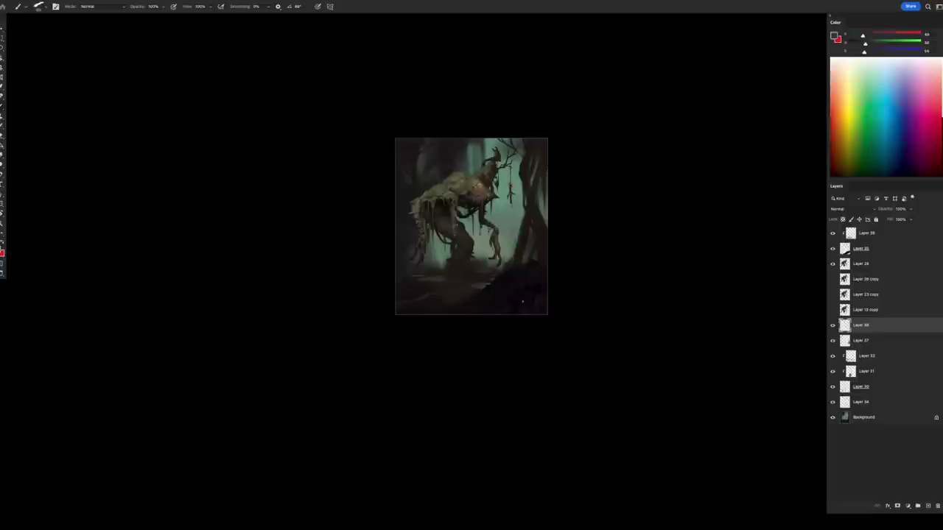
- Merge the clipped shading layers into the swamp ground layer beneath the creature
key(ctrl+d)
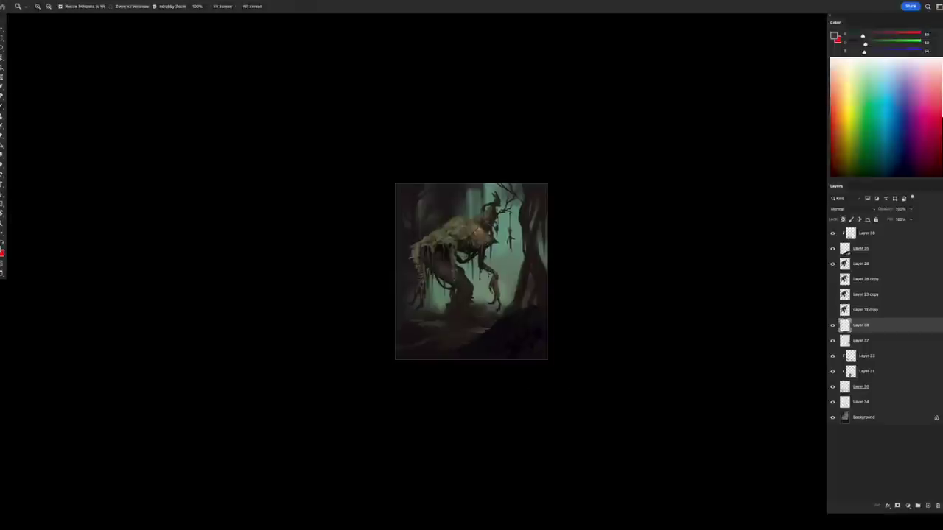
key(ctrl+plus)
key(ctrl+minus)
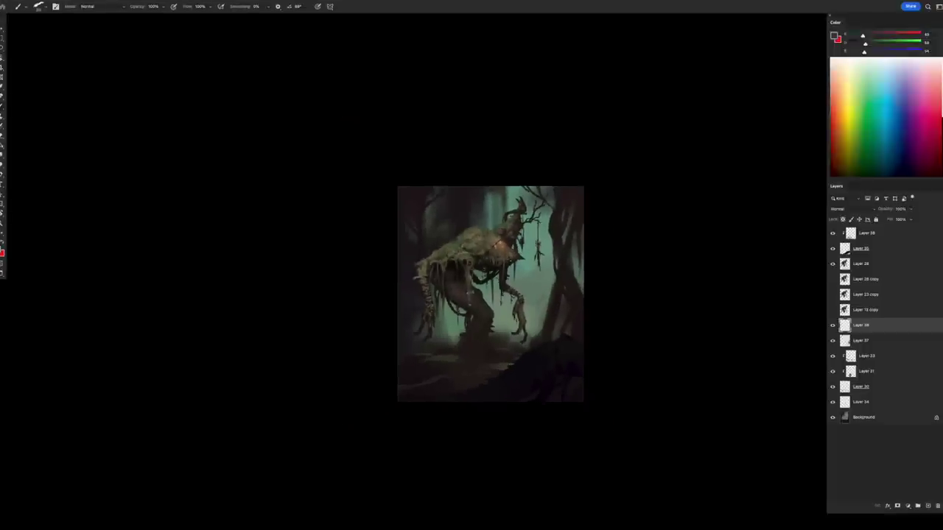
key(alt+bracketleft)
key(alt+bracketleft)
key(alt+bracketleft)
key(alt+bracketleft)
key(ctrl+e)
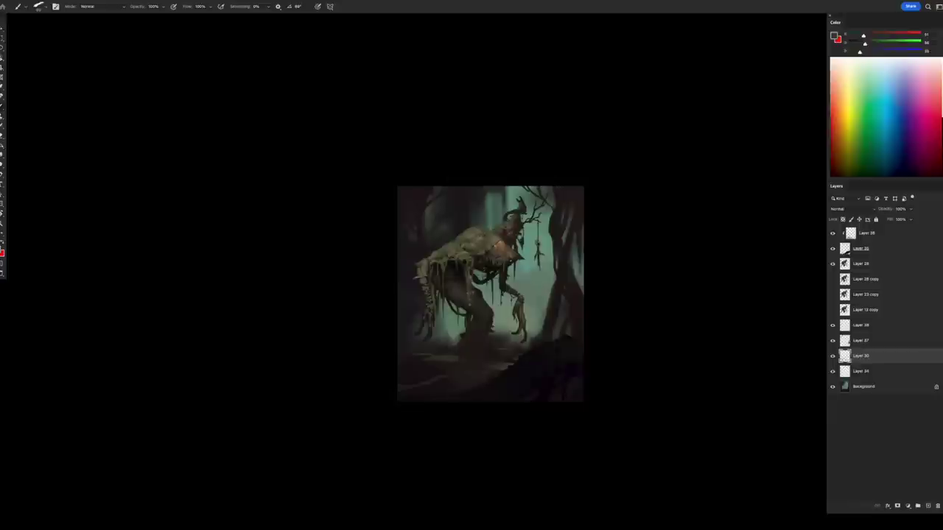
- Clip a new layer to the ground layer and paint the swamp floor around the puddles with sampled muted tones
key(e)
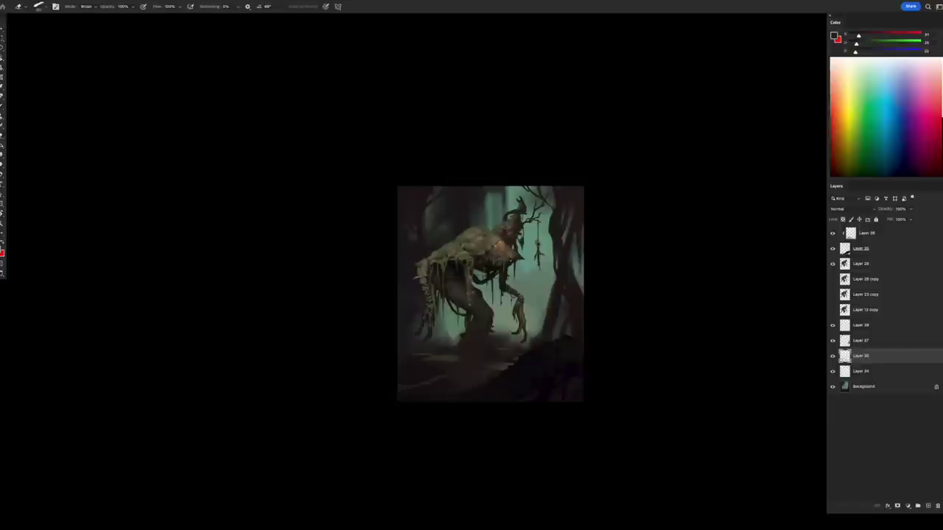
key(b)
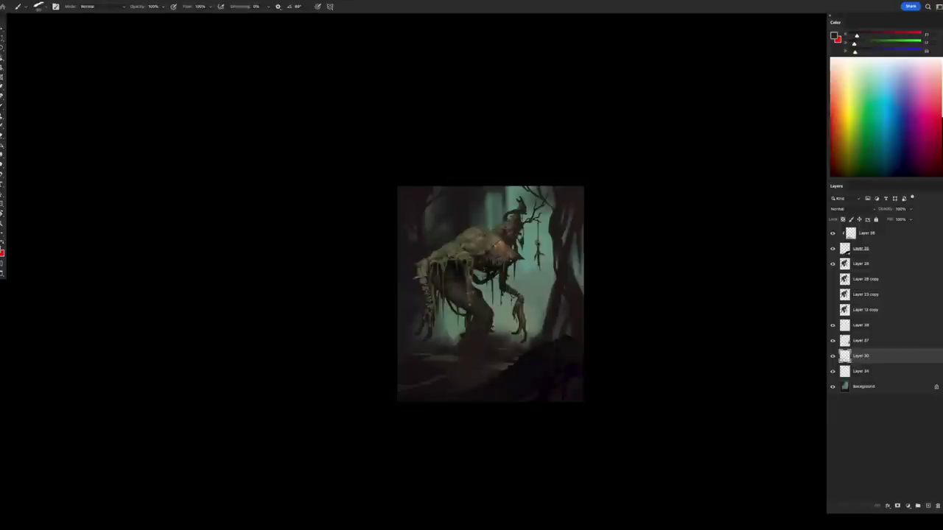
key(ctrl+shift+alt+n)
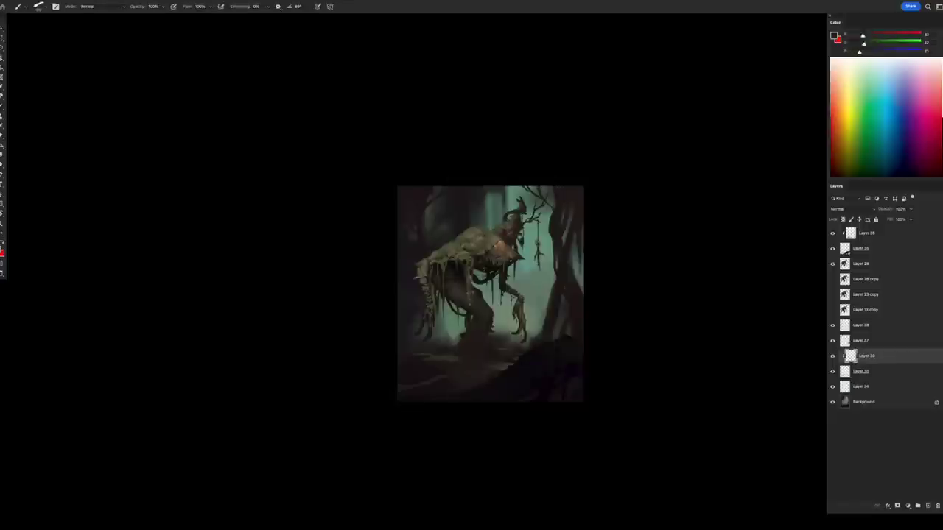
alt+click(445, 358)
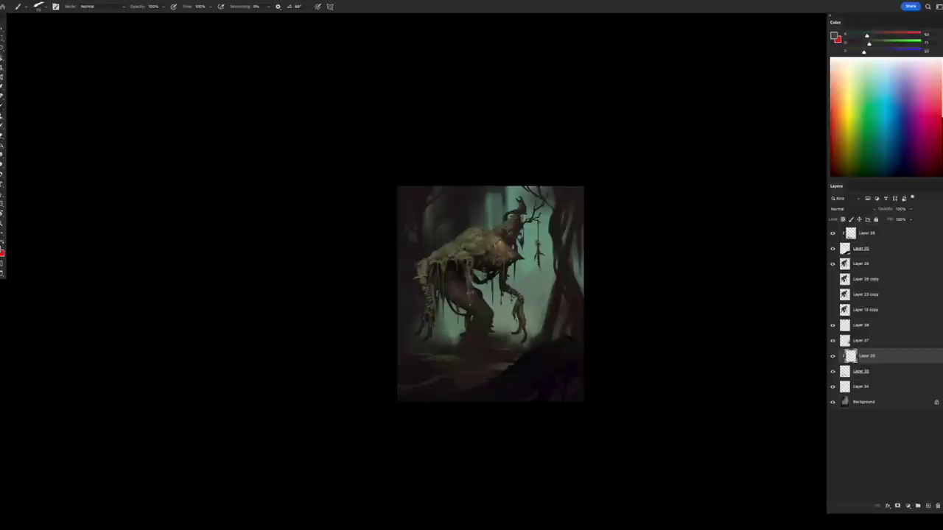
alt+click(456, 367)
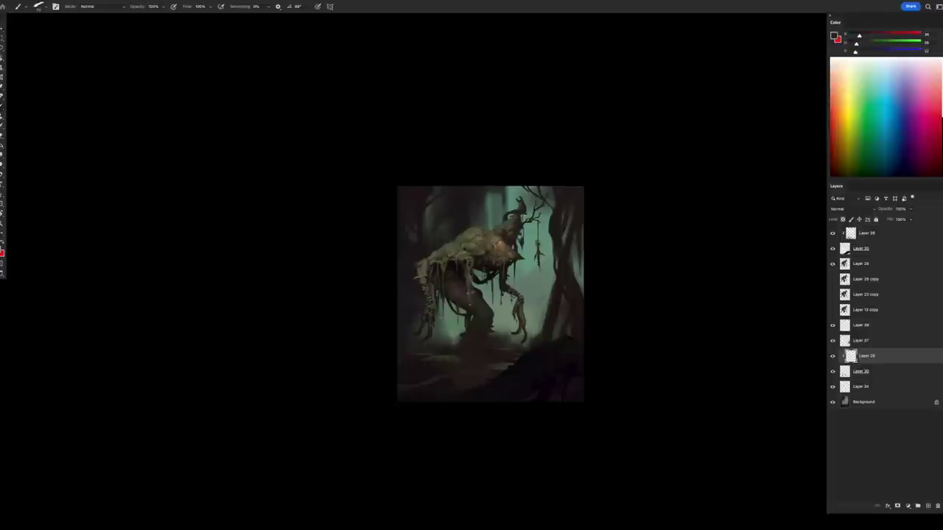
- Refine the base ground layer with erasing and sampled dark greenish tones, and merge the clipped layer into it
click(861, 371)
key(e)
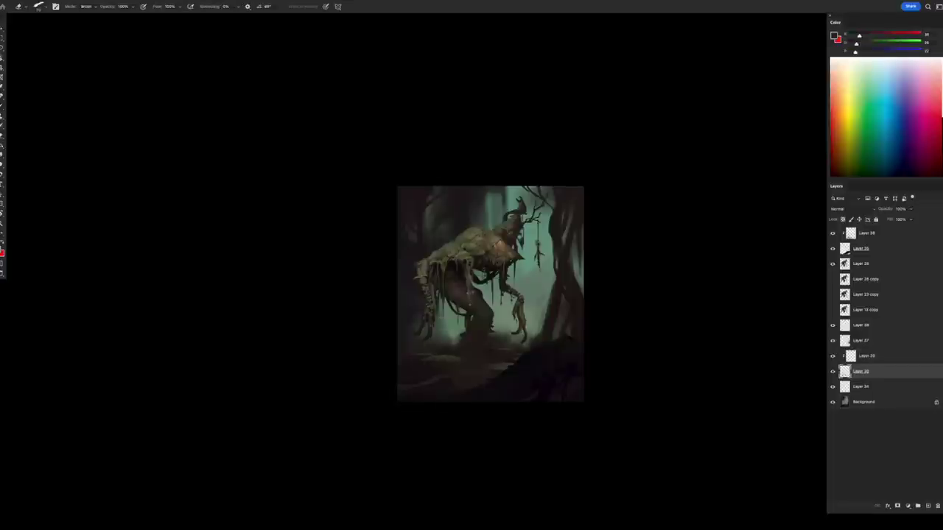
key(b)
alt+click(423, 358)
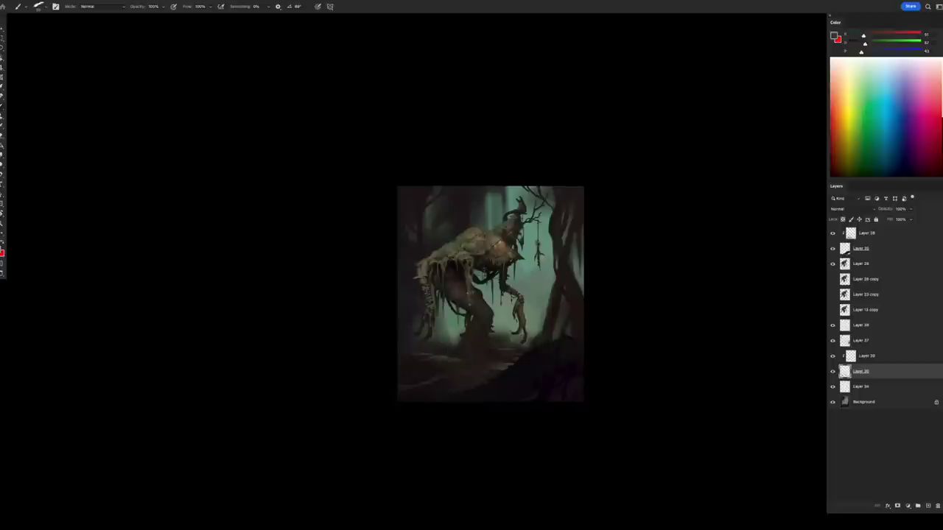
alt+click(420, 354)
alt+click(420, 355)
key(ctrl+e)
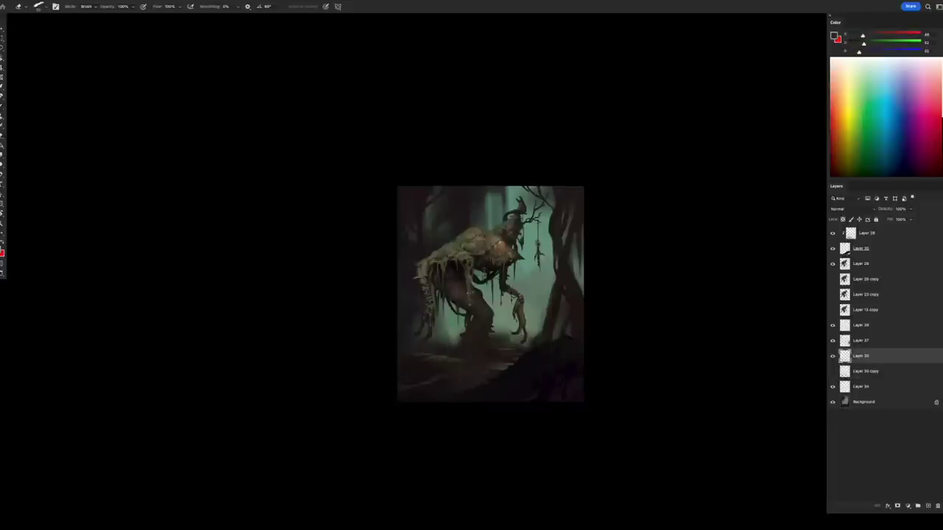
- Adjust the ground layer with a free transform and refine its puddles with a sampled dark tone and the eraser
alt+click(490, 373)
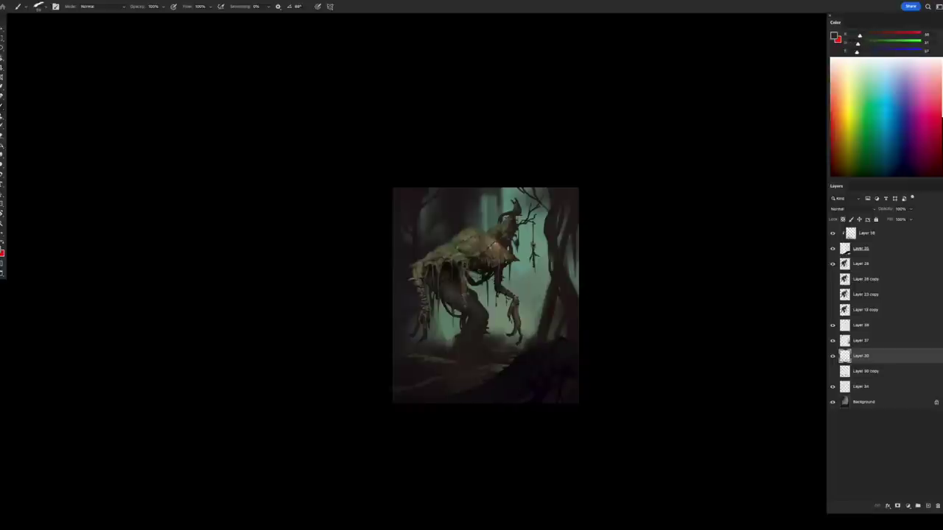
key(ctrl+t)
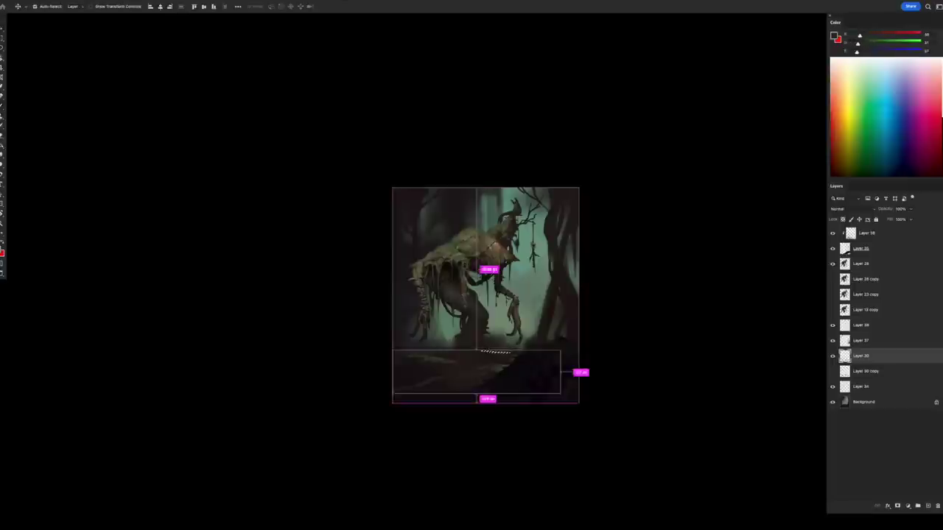
drag(563, 348, 560, 340)
key(Return)
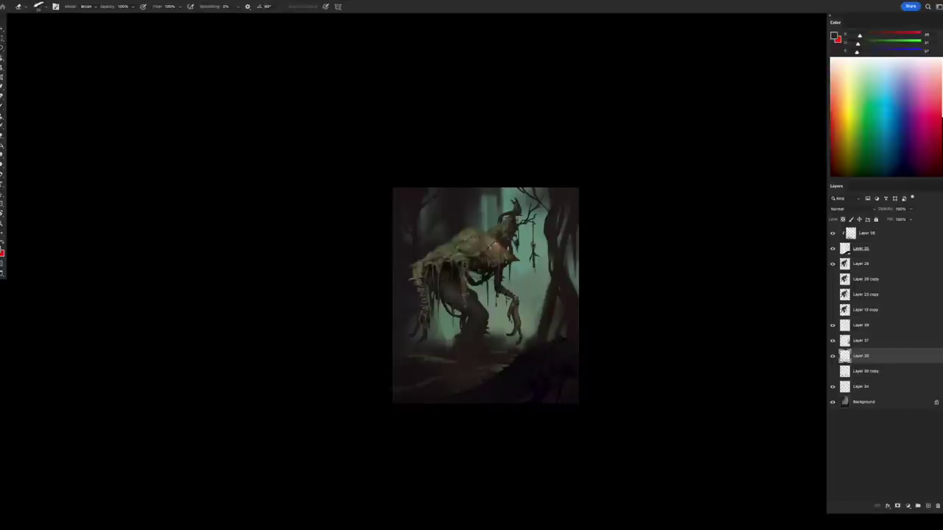
key(b)
key(e)
key(ctrl+z)
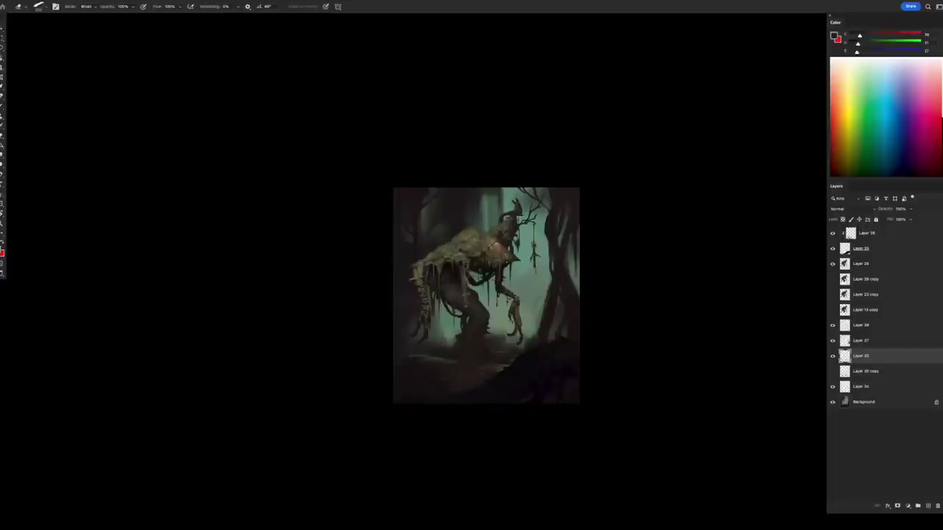
- On the layer below the ground, paint sampled grey-green mist and water tones around the creature's feet, and return to the ground layer
click(862, 386)
key(b)
alt+click(449, 336)
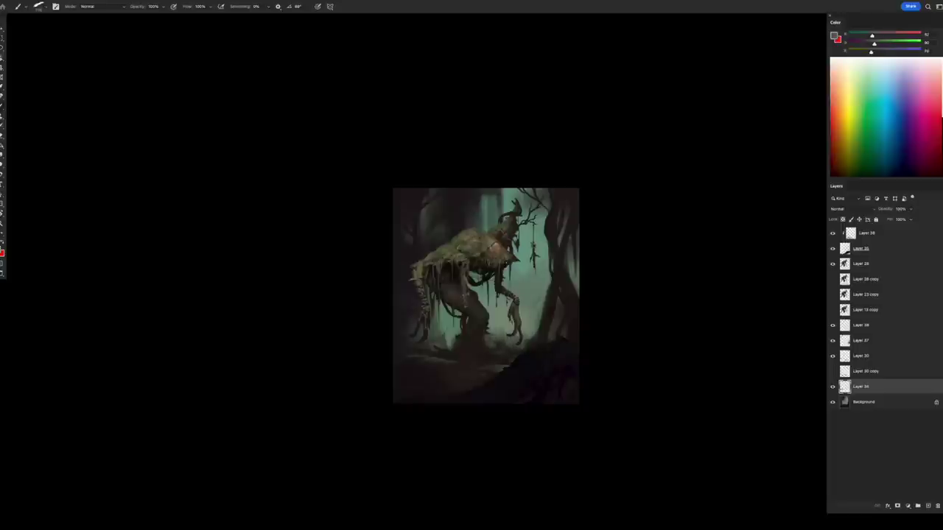
alt+click(486, 346)
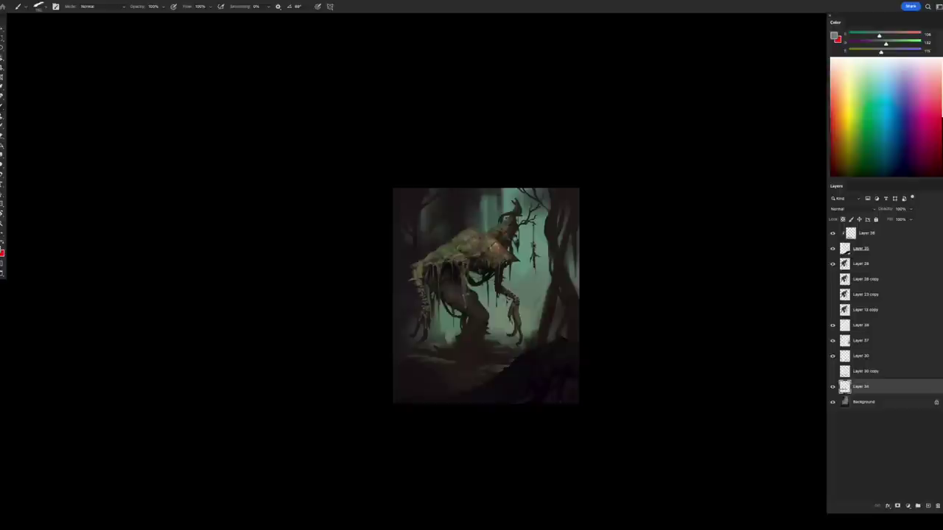
key(alt+])
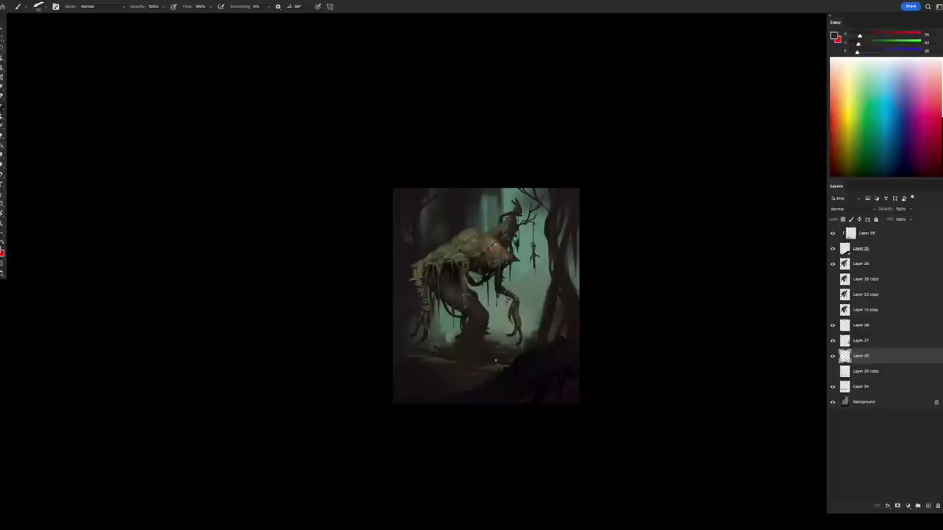
- Delete the hidden copy of the ground layer and merge the mist layer into the background
key(Tab)
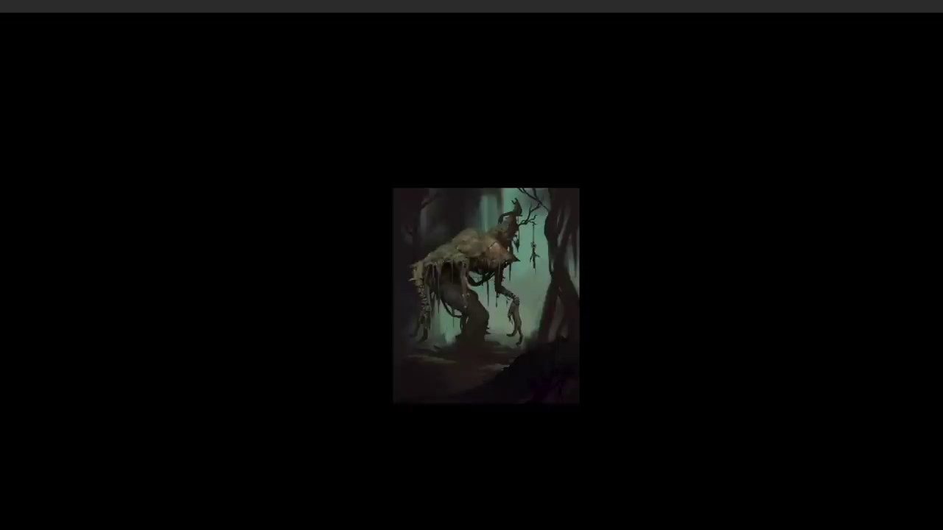
key(Tab)
key(ctrl+comma)
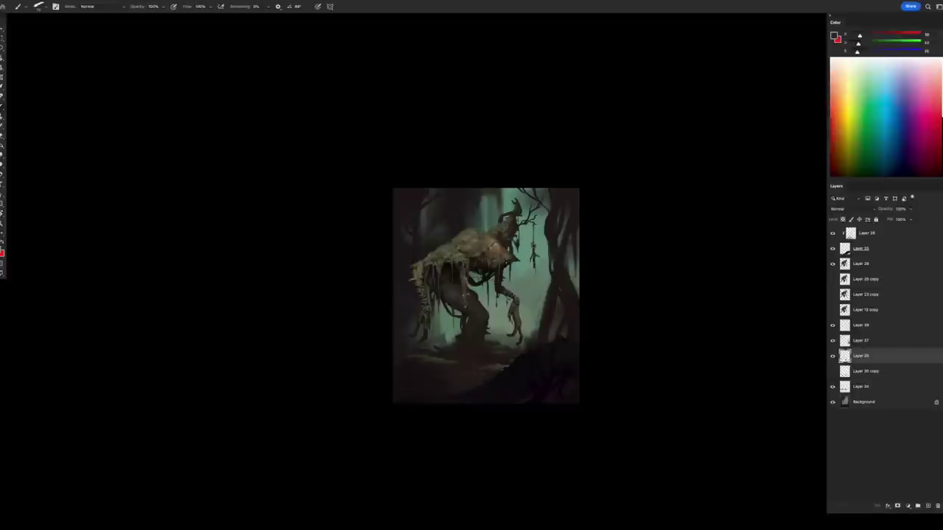
key(Delete)
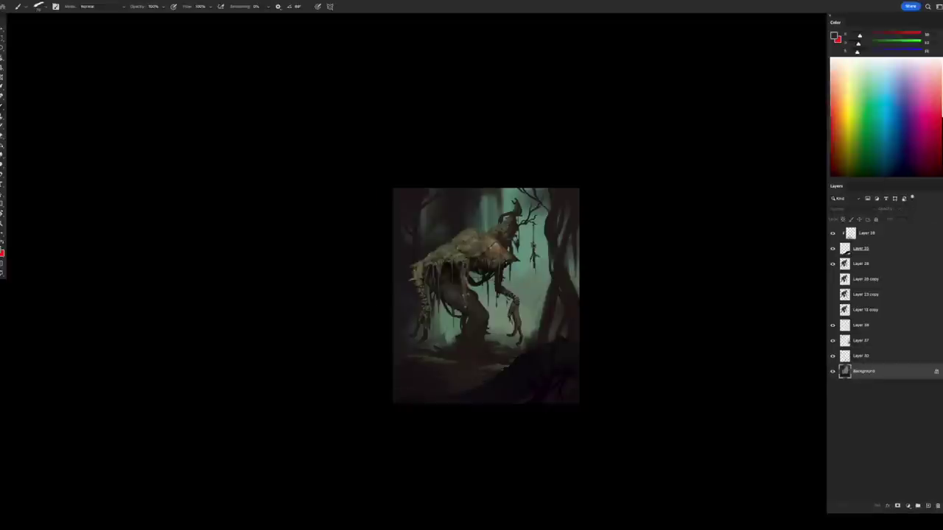
key(Delete)
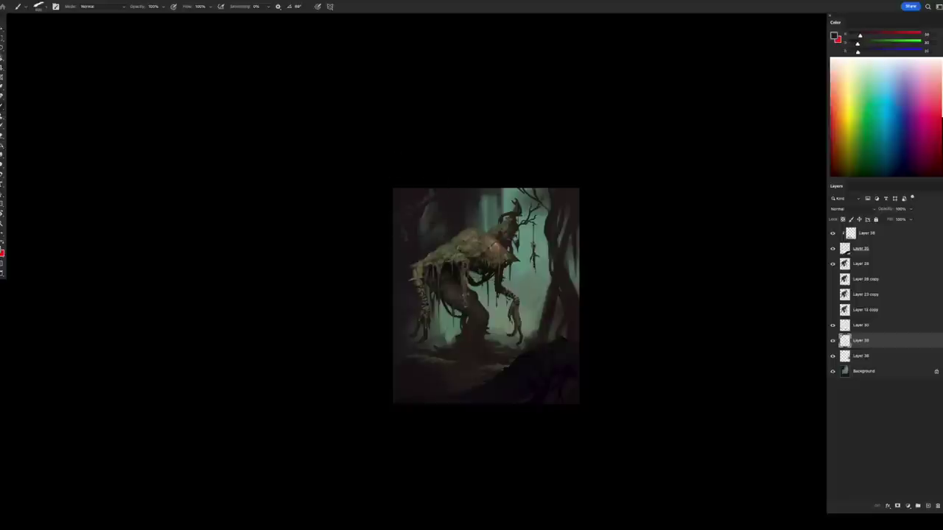
- Check the composition mirrored, and paint dark foliage above the creature's back on a new layer moved to the top of the stack
key(h)
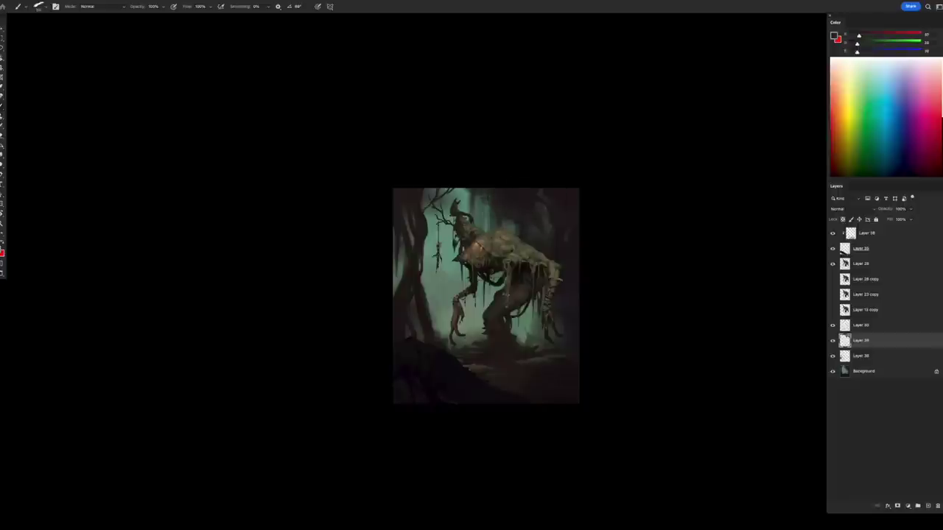
key(h)
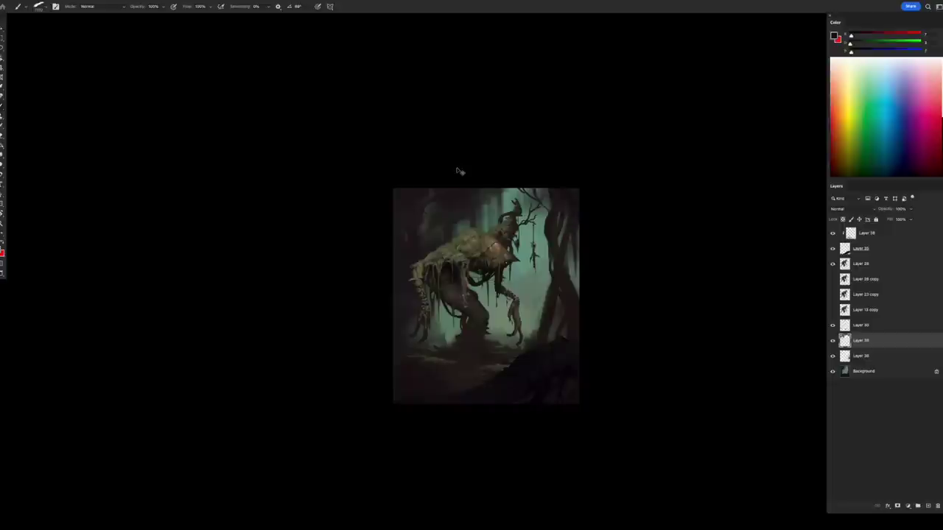
key(ctrl+shift+alt+n)
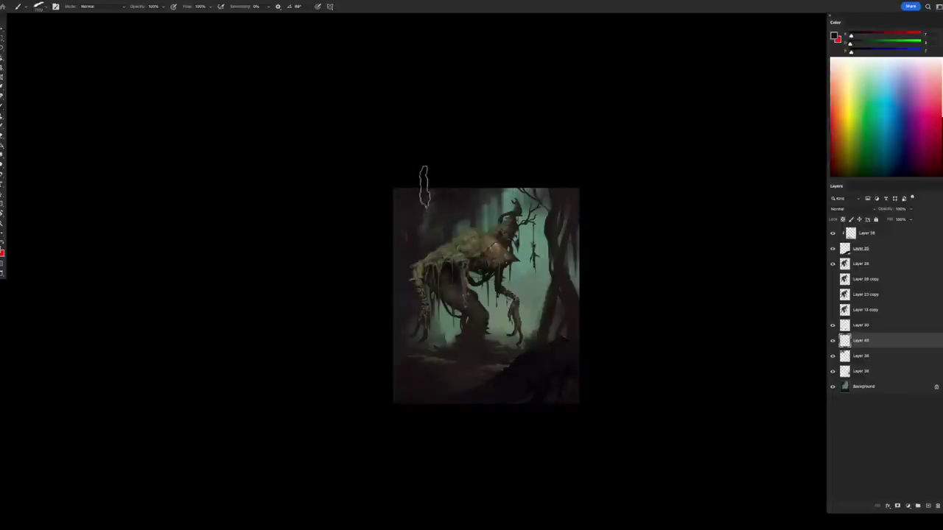
alt+click(413, 225)
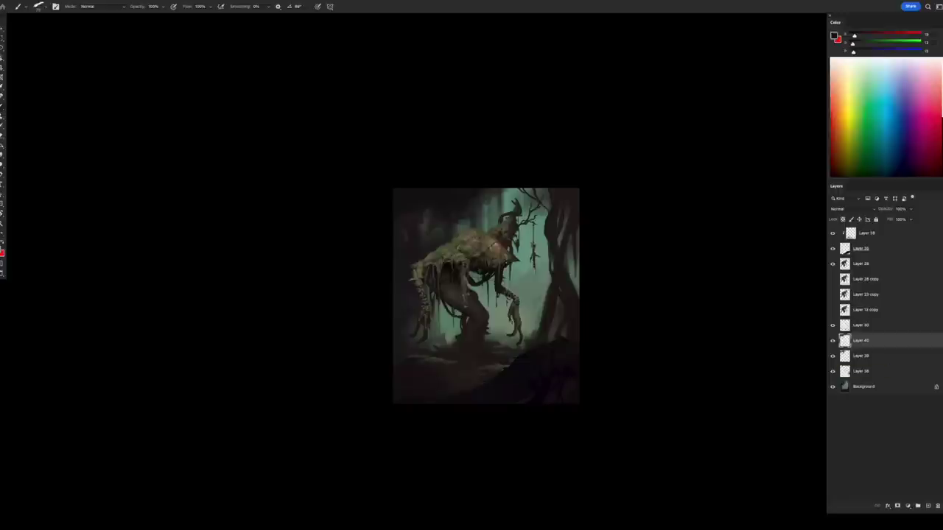
key(ctrl+shift+bracketright)
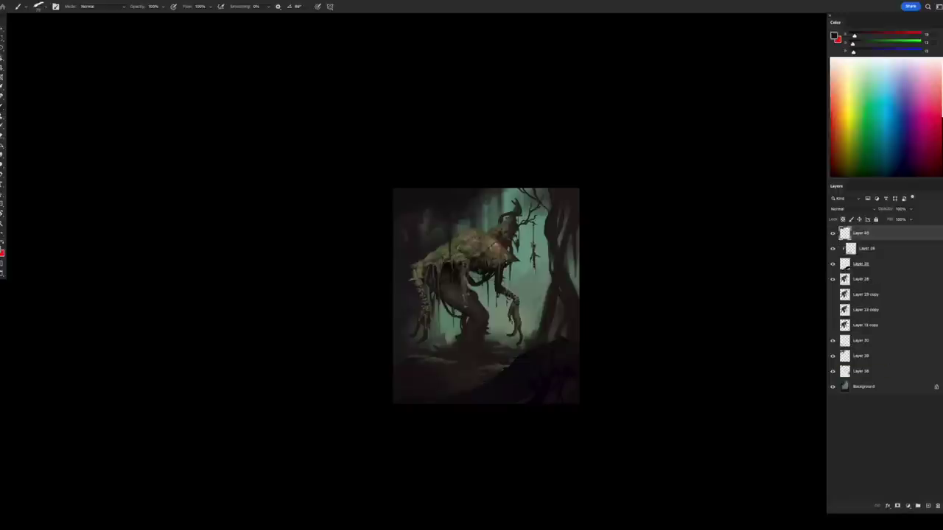
- Paint a dark foreground branch across the creature's back, shift it toward the rear of the body and refine its edges
drag(455, 225, 483, 252)
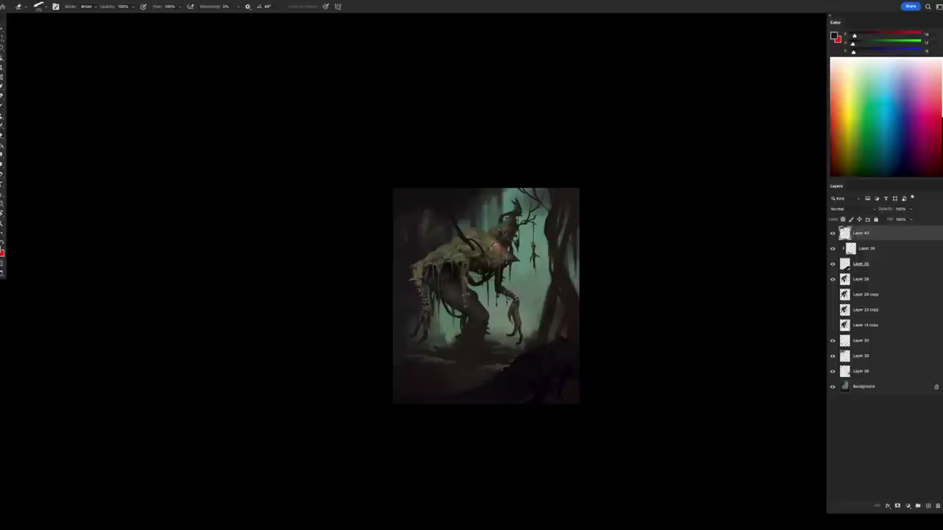
key(v)
key(super)
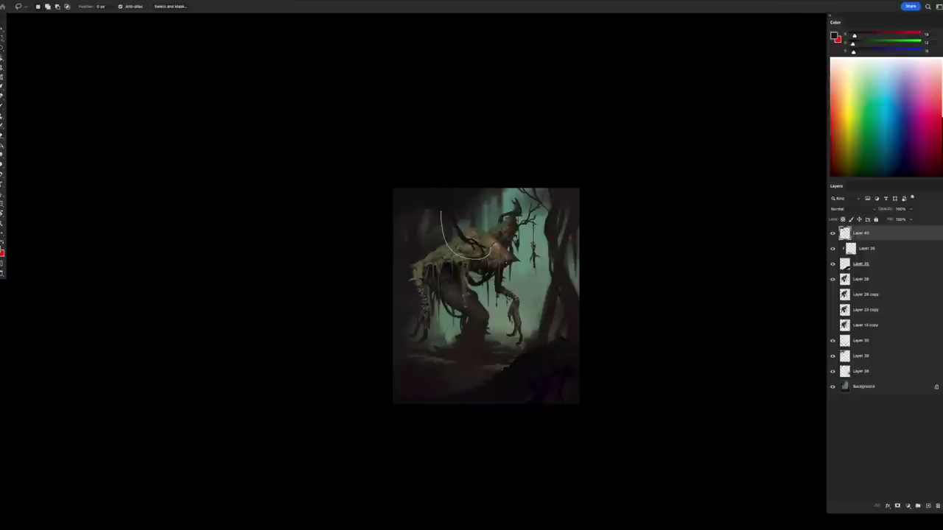
key(e)
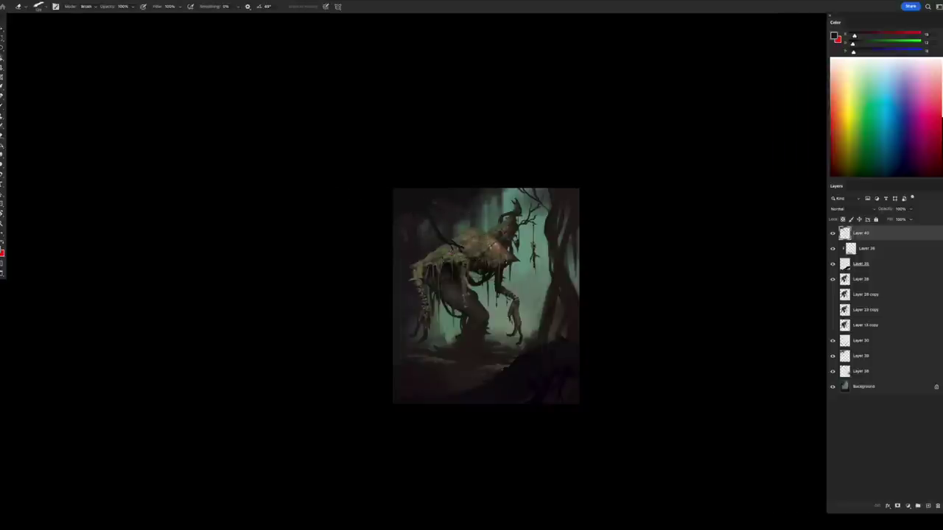
key(b)
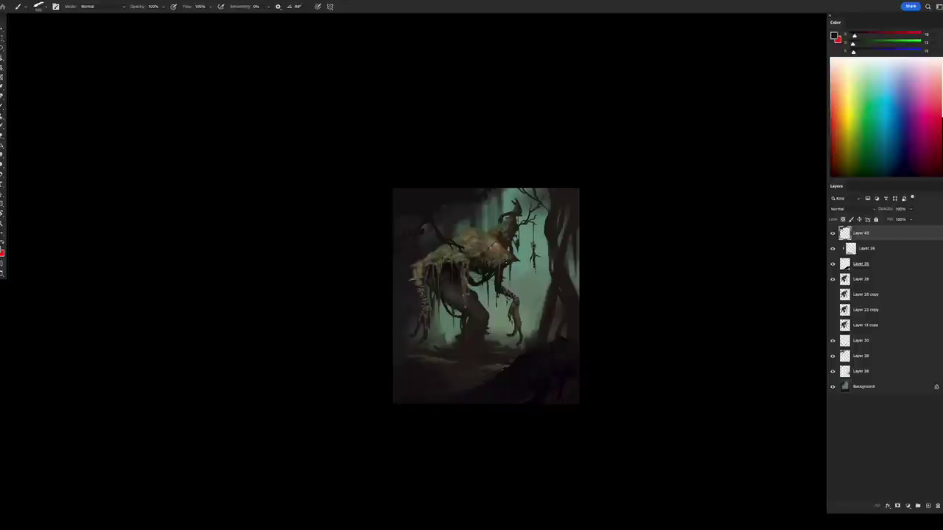
- Add a layer above the leaning trunks behind the creature and veil their upper parts with a sampled teal mist tone
click(861, 371)
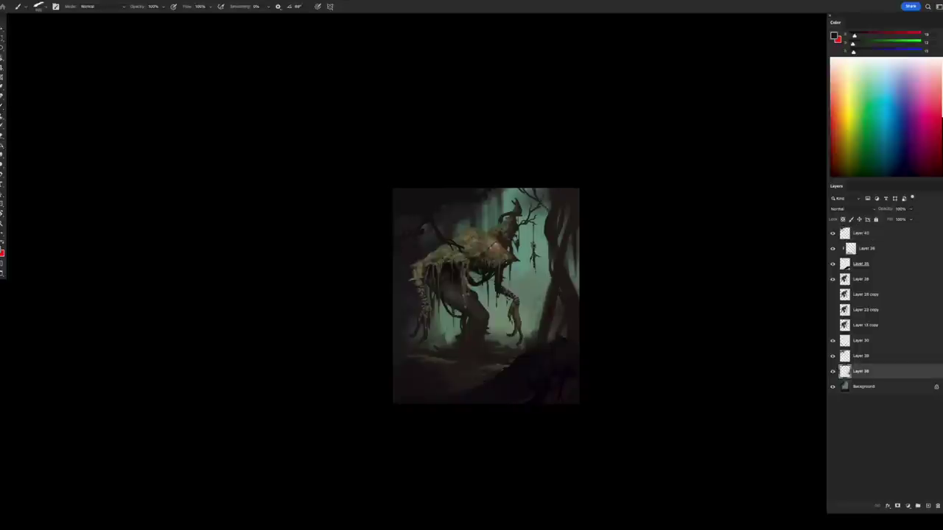
key(e)
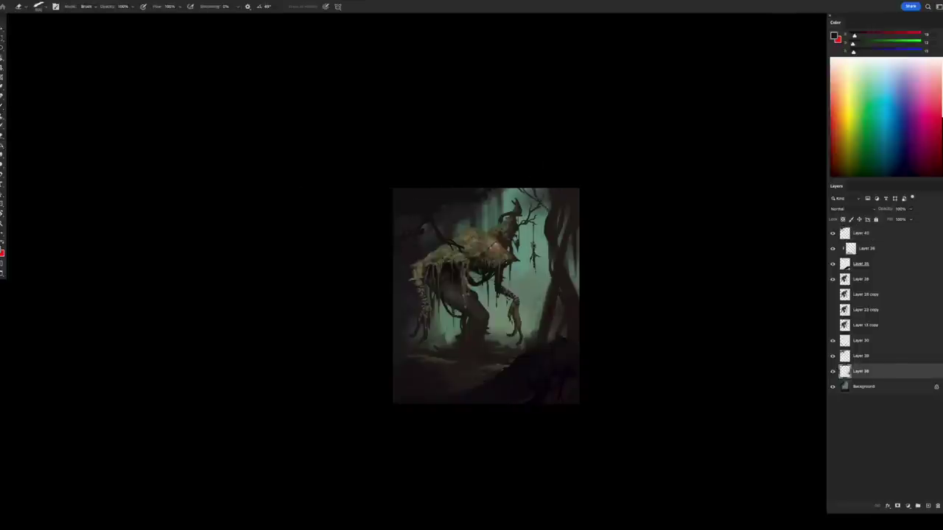
key(b)
alt+click(551, 210)
key(ctrl+shift+alt+n)
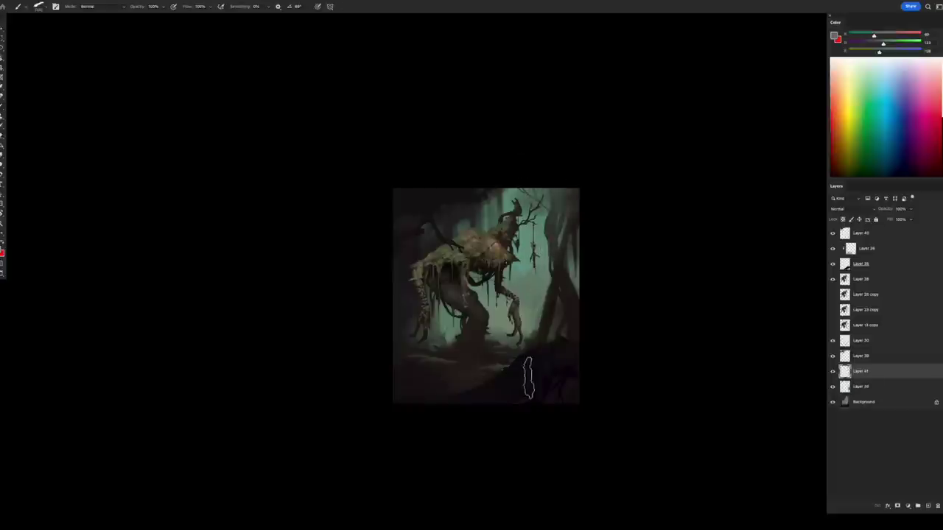
key(z)
mouse_move(545, 363)
mouse_down()
mouse_move(508, 363)
mouse_move(560, 377)
mouse_move(551, 385)
mouse_up()
key(b)
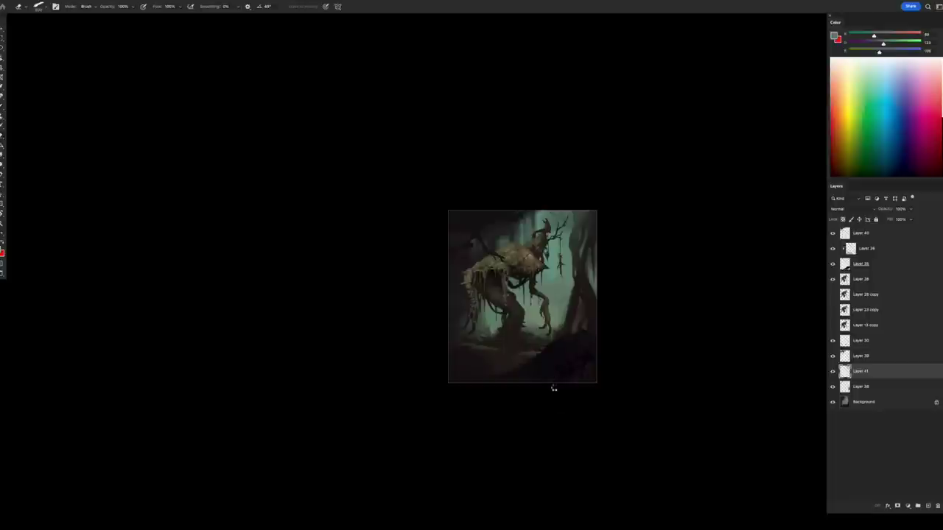
- Extend the foreground branch over the creature's back with dark twigs on the top layer, checking the composition mirrored
key(ctrl+shift+h)
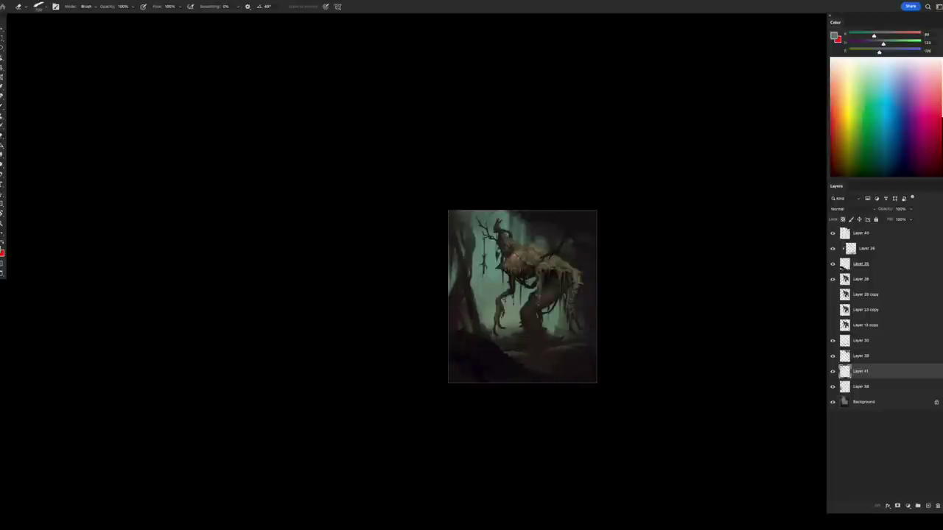
click(860, 264)
click(860, 233)
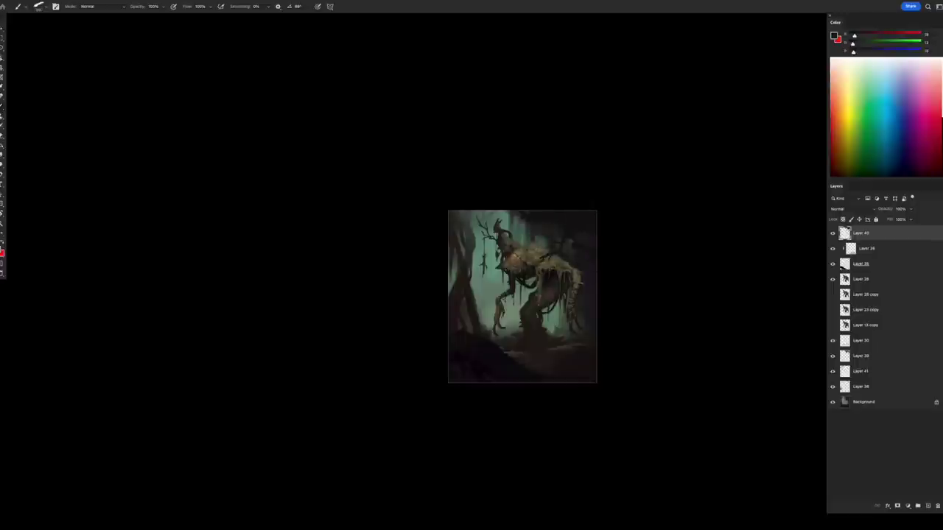
key(ctrl+z)
key(ctrl+shift+h)
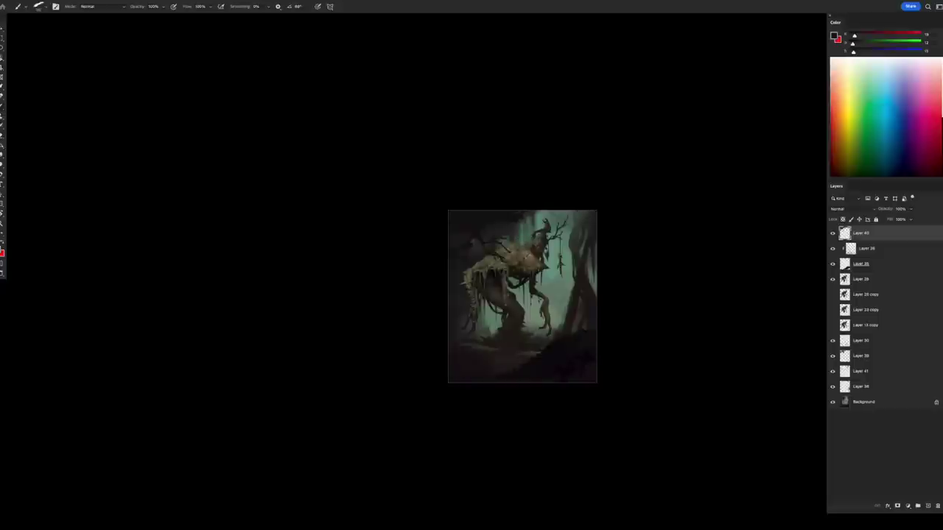
key(ctrl+plus)
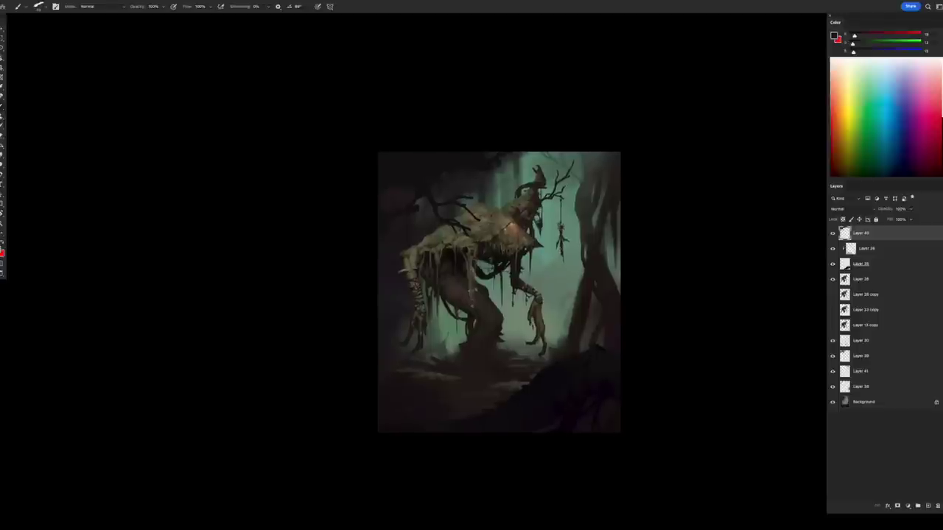
key(ctrl+plus)
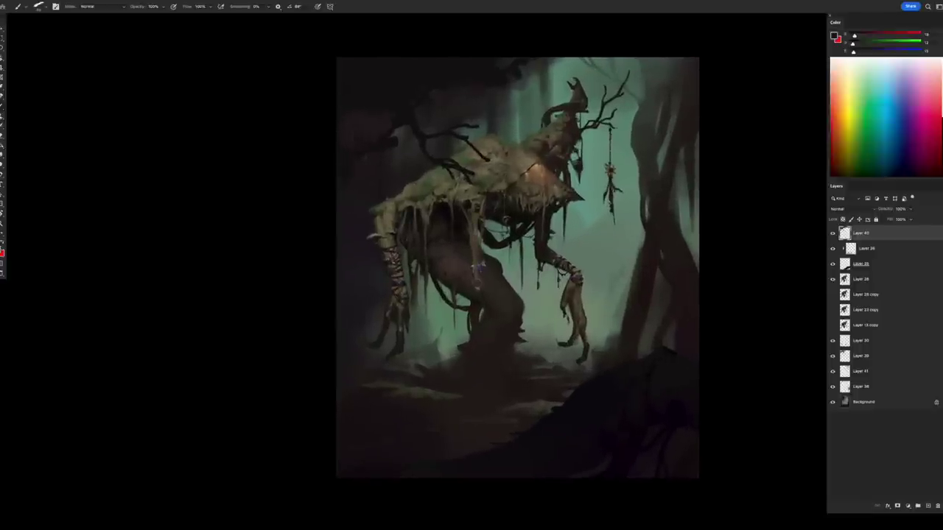
- Merge the foreground layers into one and the trunk layers into the background, and add an empty layer above the creature
key(ctrl+e)
key(ctrl+minus)
key(ctrl+e)
key(ctrl+e)
key(ctrl+e)
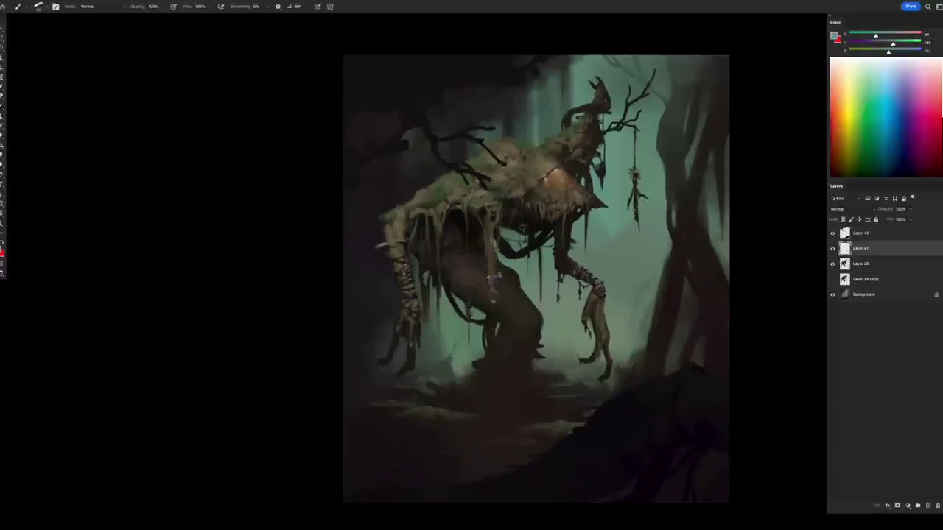
- Switch the colour picker to the colour wheel and choose a dark, muted green
click(938, 22)
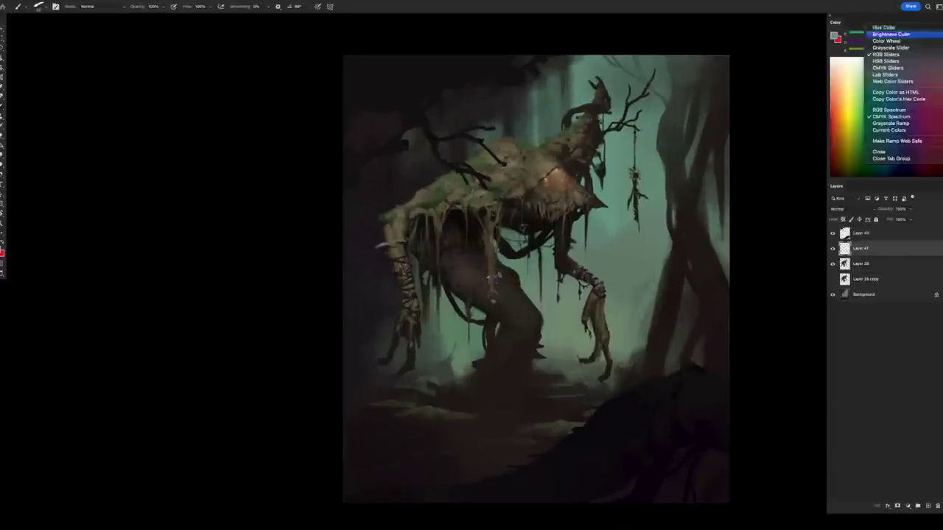
click(865, 51)
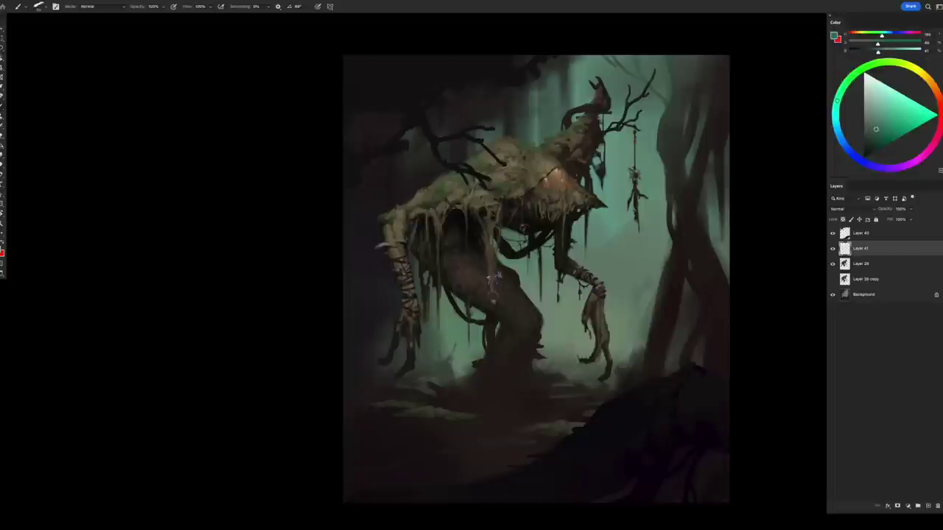
click(873, 135)
click(869, 129)
mouse_move(838, 103)
mouse_down()
mouse_move(877, 63)
mouse_move(849, 77)
mouse_up()
click(870, 137)
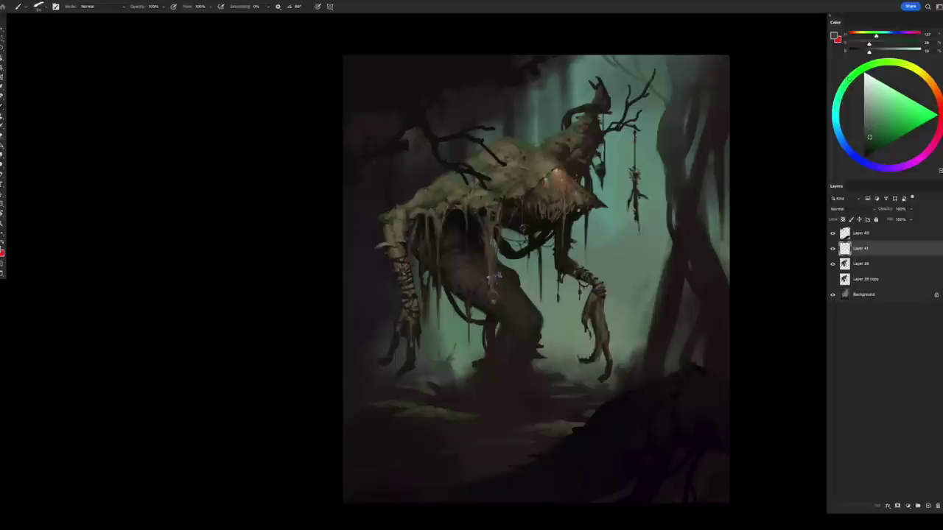
- Paint and erase touches in muted green and brown tones on the layer above the creature, and merge it down
click(876, 114)
click(876, 105)
alt+click(634, 177)
key(e)
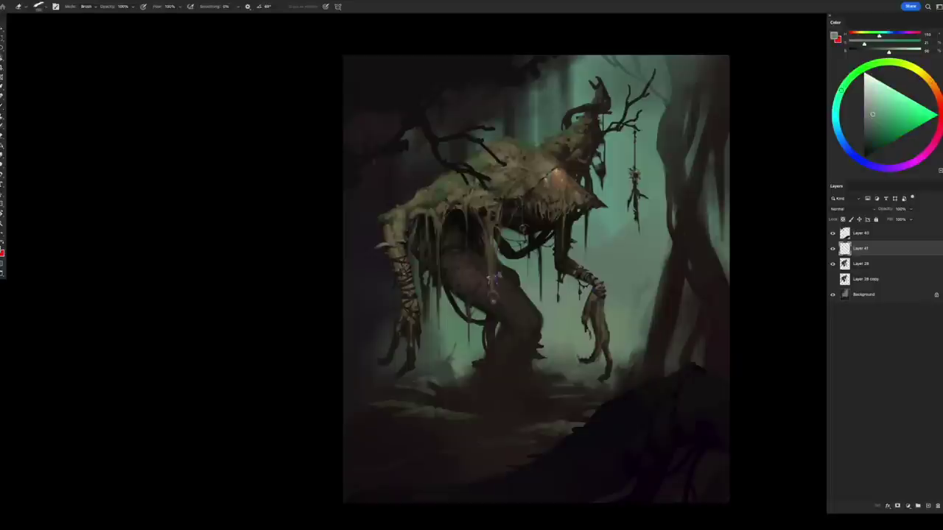
key(b)
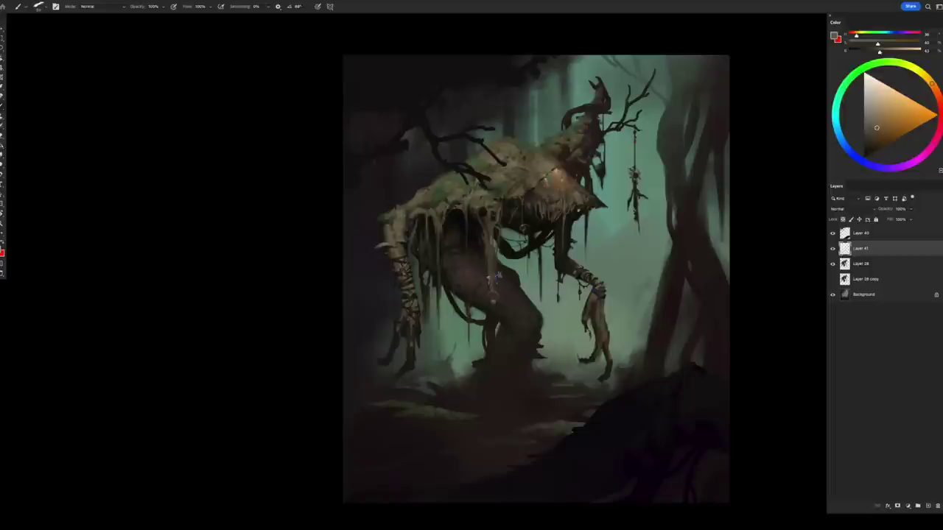
key(Tab)
key(Tab)
key(e)
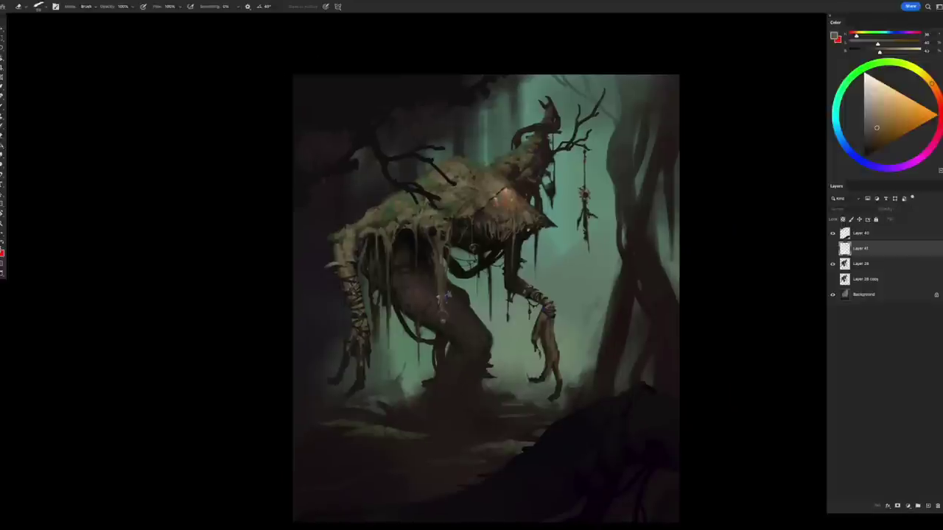
key(ctrl+e)
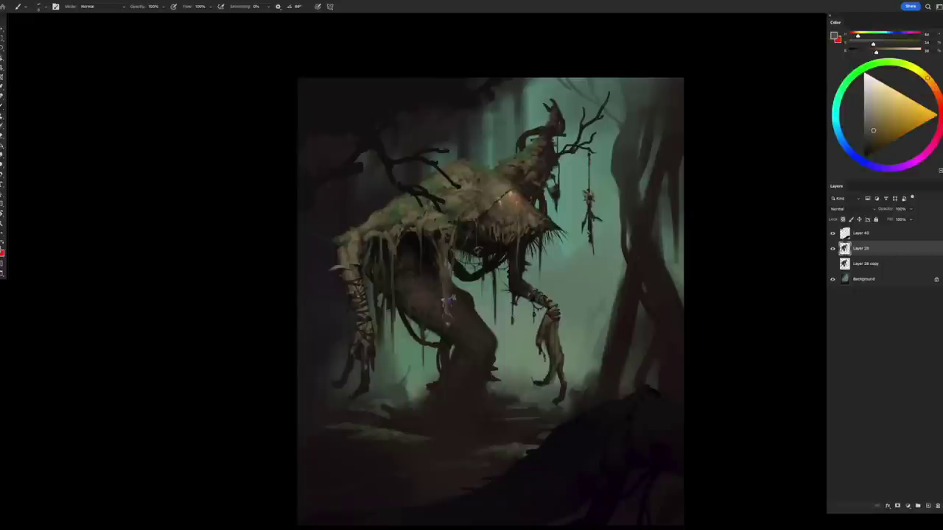
- Mirror the canvas and refine the creature's details with sampled brown tones
key(ctrl+shift+h)
alt+click(643, 254)
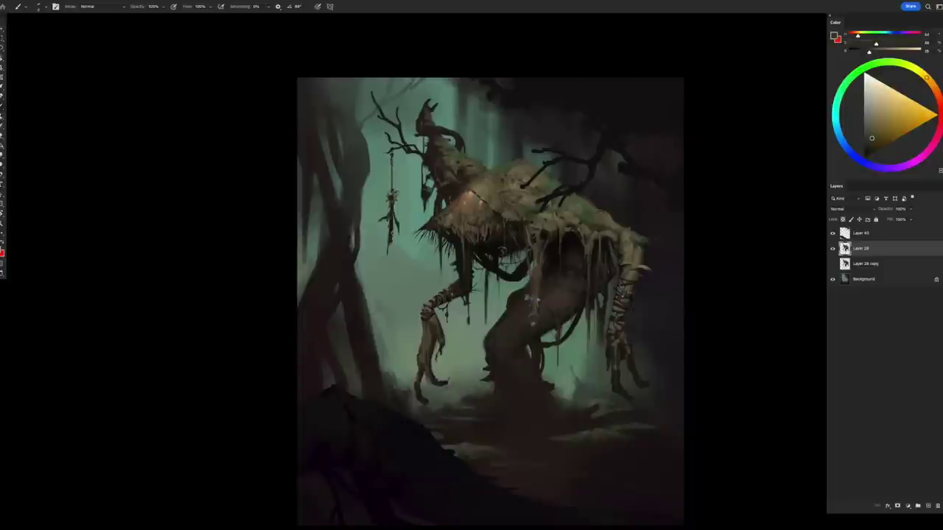
key(Tab)
key(Tab)
alt+click(530, 300)
alt+click(530, 300)
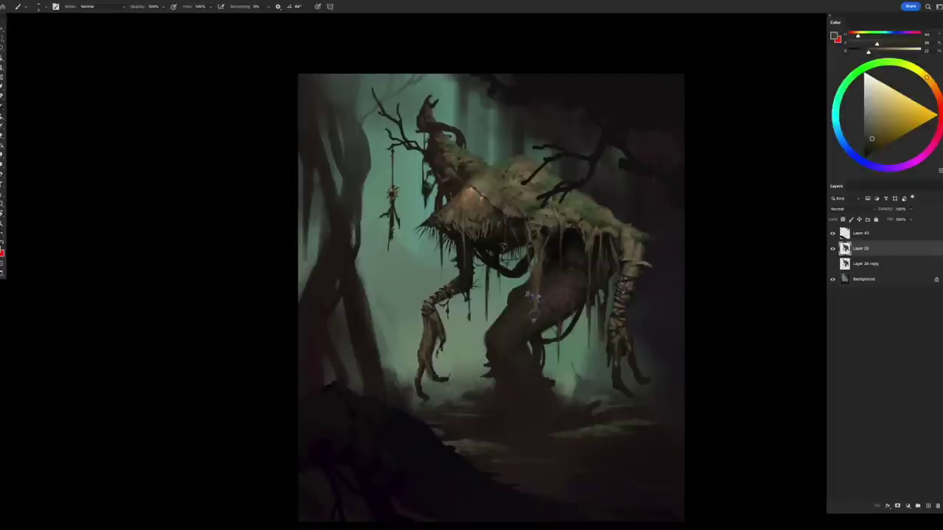
alt+click(530, 298)
alt+click(531, 297)
- Paint a long finger curving upward from the creature's front hand in sampled dark brown and trim its edges
alt+click(442, 336)
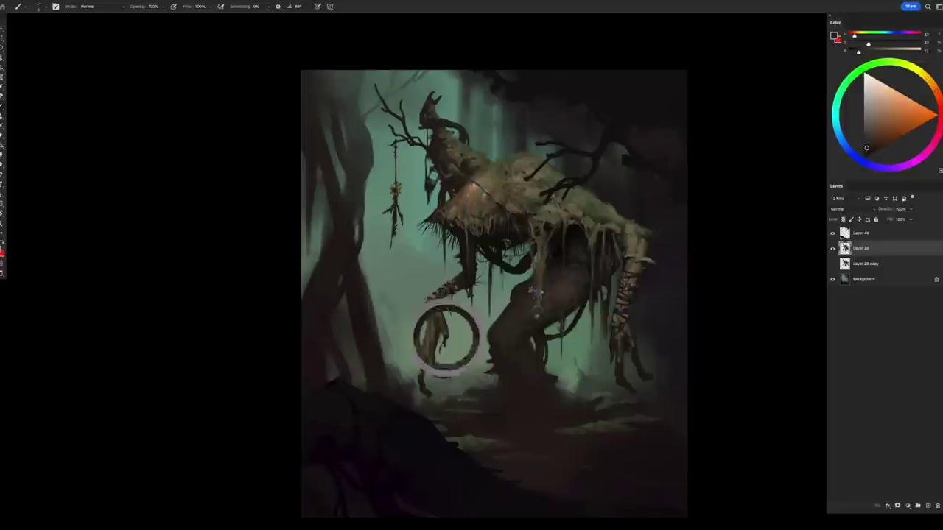
key(b)
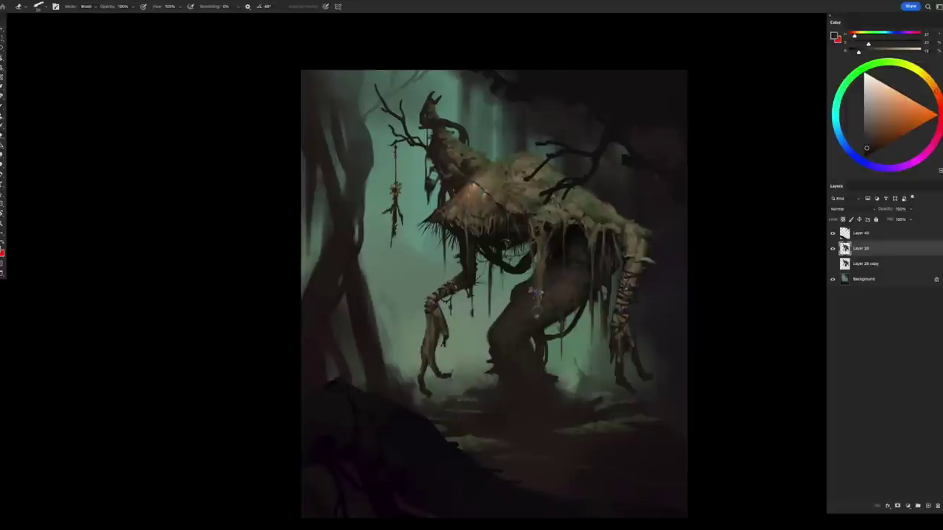
drag(448, 377, 459, 357)
alt+click(453, 372)
key(e)
key(b)
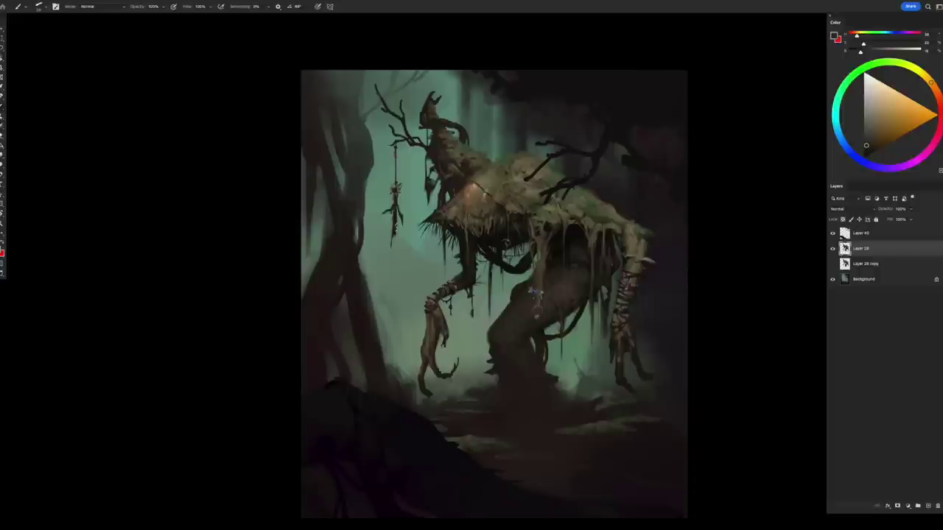
- Add a small spike to the curved finger, sharpen its tip and return the canvas to its unmirrored orientation
alt+click(457, 362)
key(])
alt+click(536, 294)
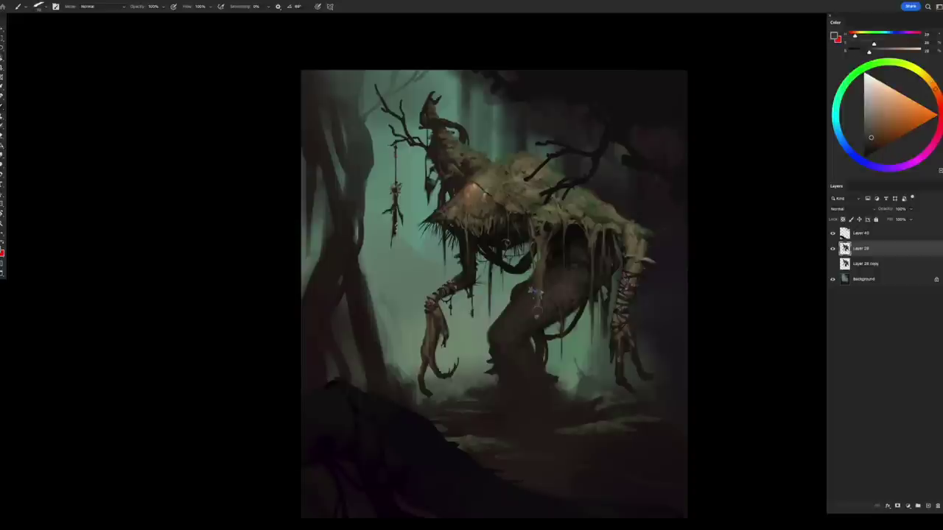
alt+click(535, 293)
key(e)
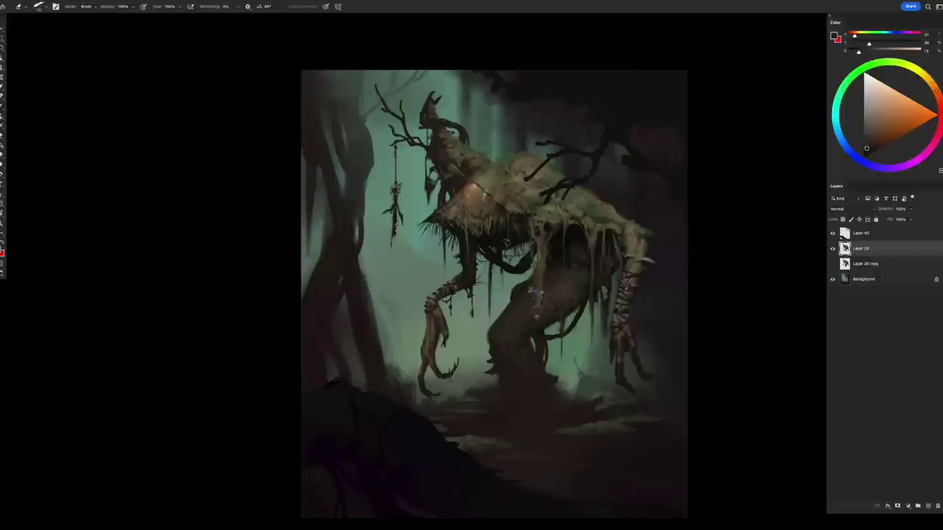
key(b)
key(h)
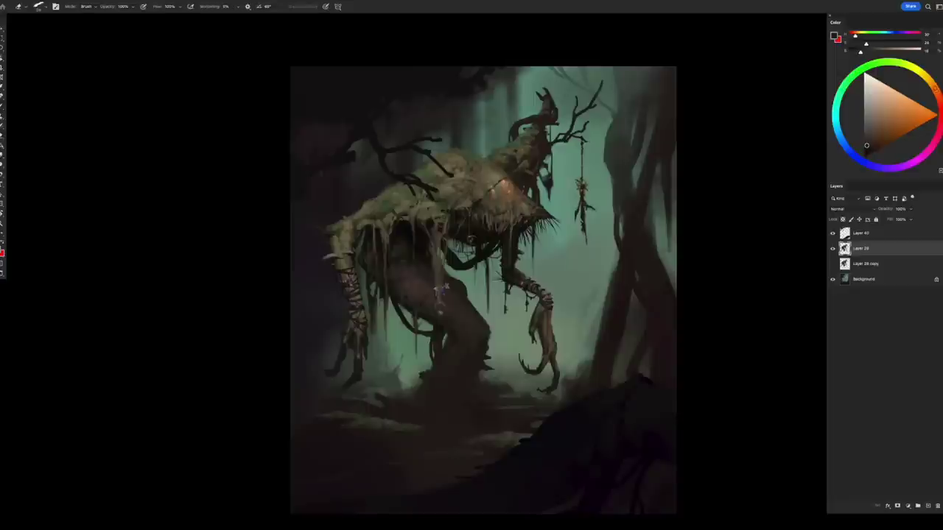
alt+click(517, 351)
key(bracketleft)
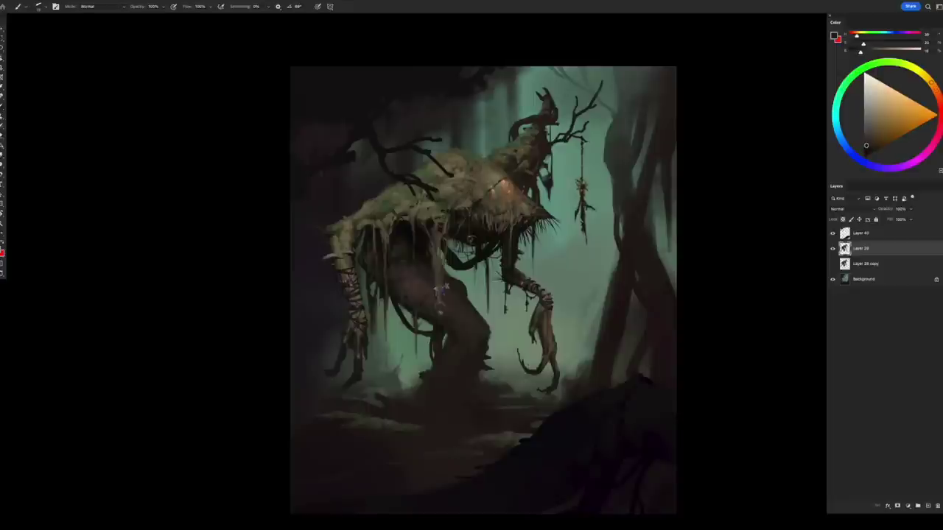
scroll(483, 290, down, 2)
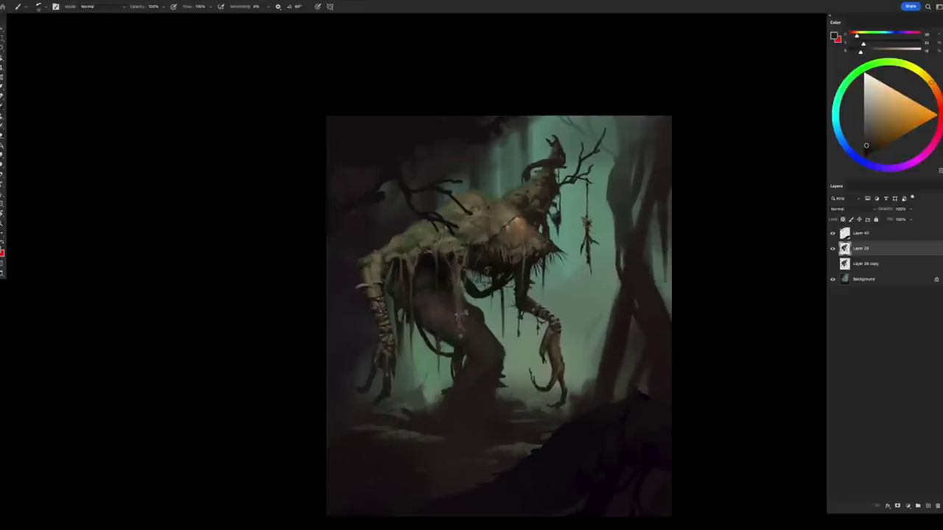
- Paint extra dark twig-like prongs on the creature's horns in colours sampled from its head
alt+click(564, 157)
click(578, 179)
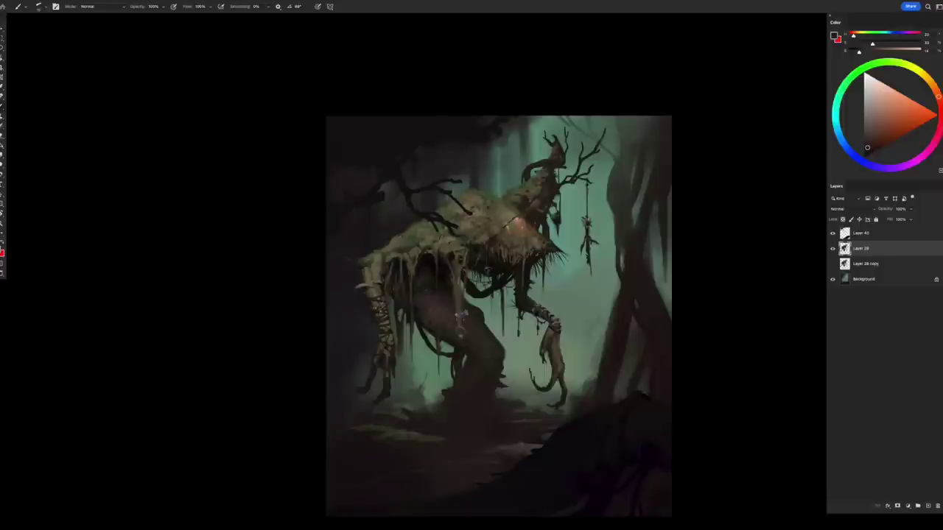
alt+click(552, 227)
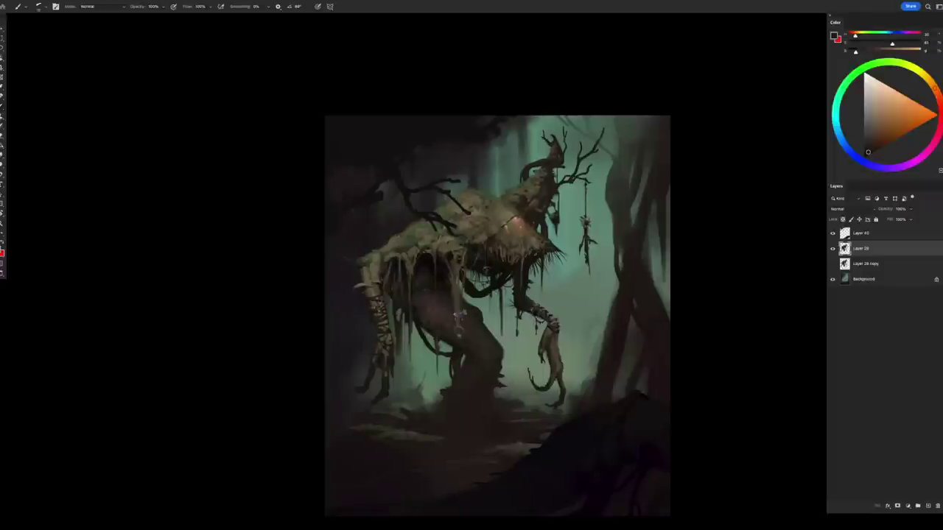
click(552, 226)
scroll(550, 283, up, 2)
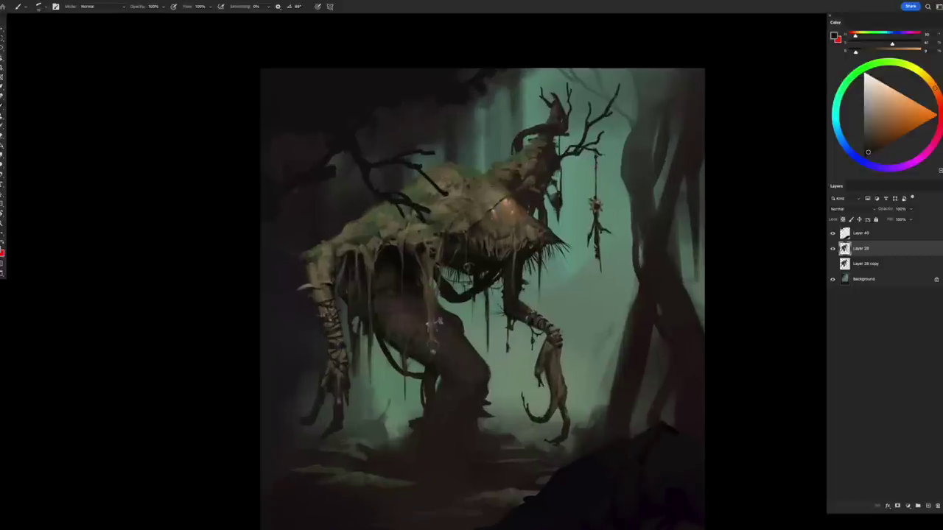
- Refine the strands hanging from the creature's head and chest with sampled olive and dark brown tones
alt+click(437, 322)
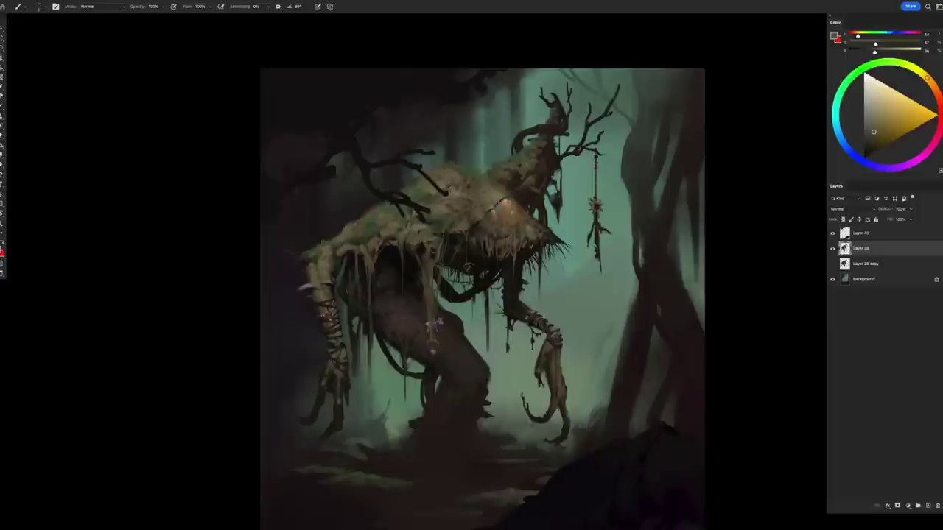
alt+click(435, 323)
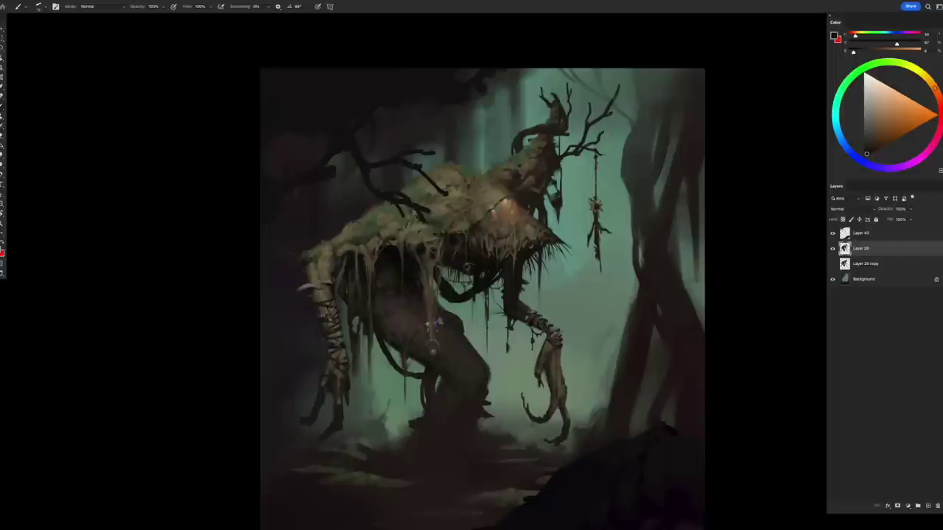
alt+click(436, 324)
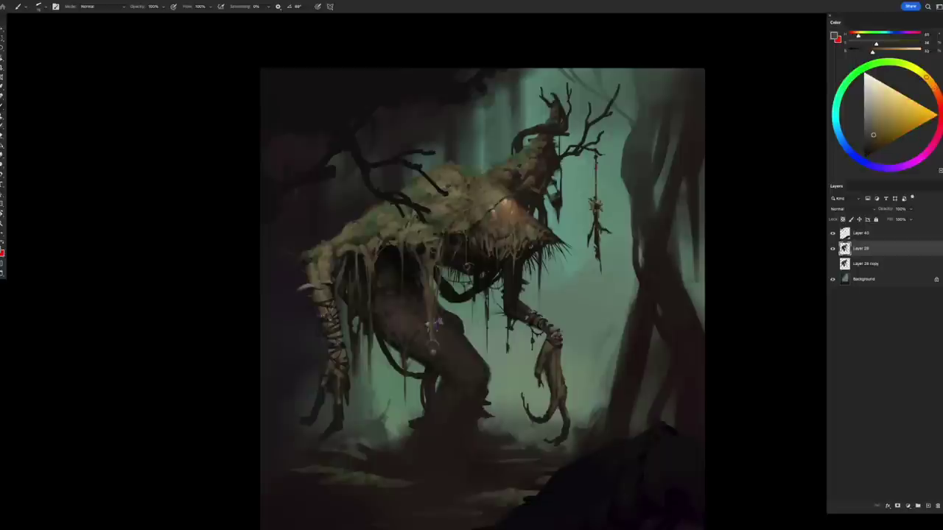
drag(436, 323, 440, 325)
alt+click(441, 324)
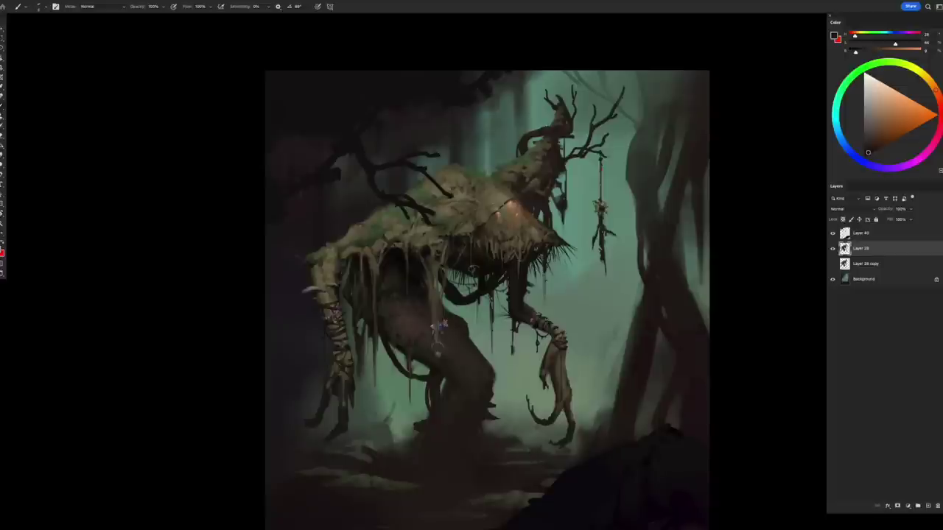
alt+click(439, 326)
drag(439, 326, 478, 311)
alt+click(462, 302)
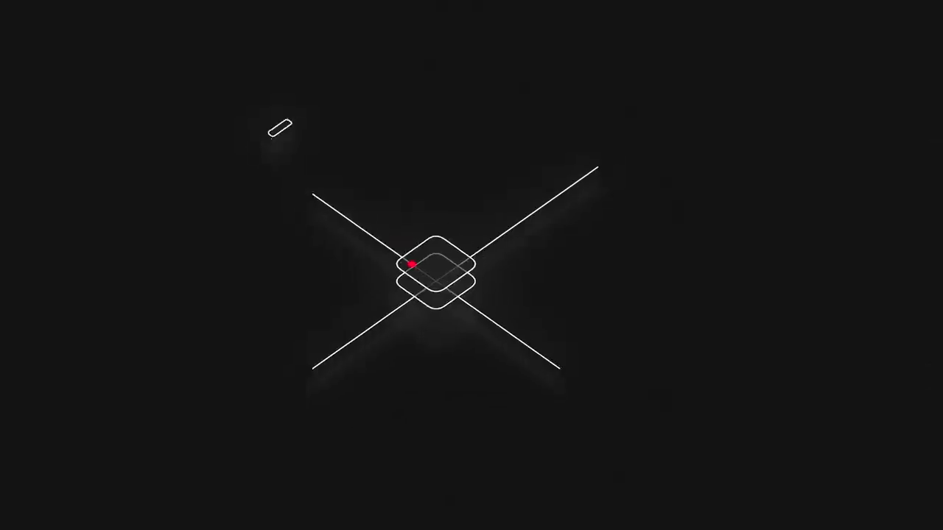